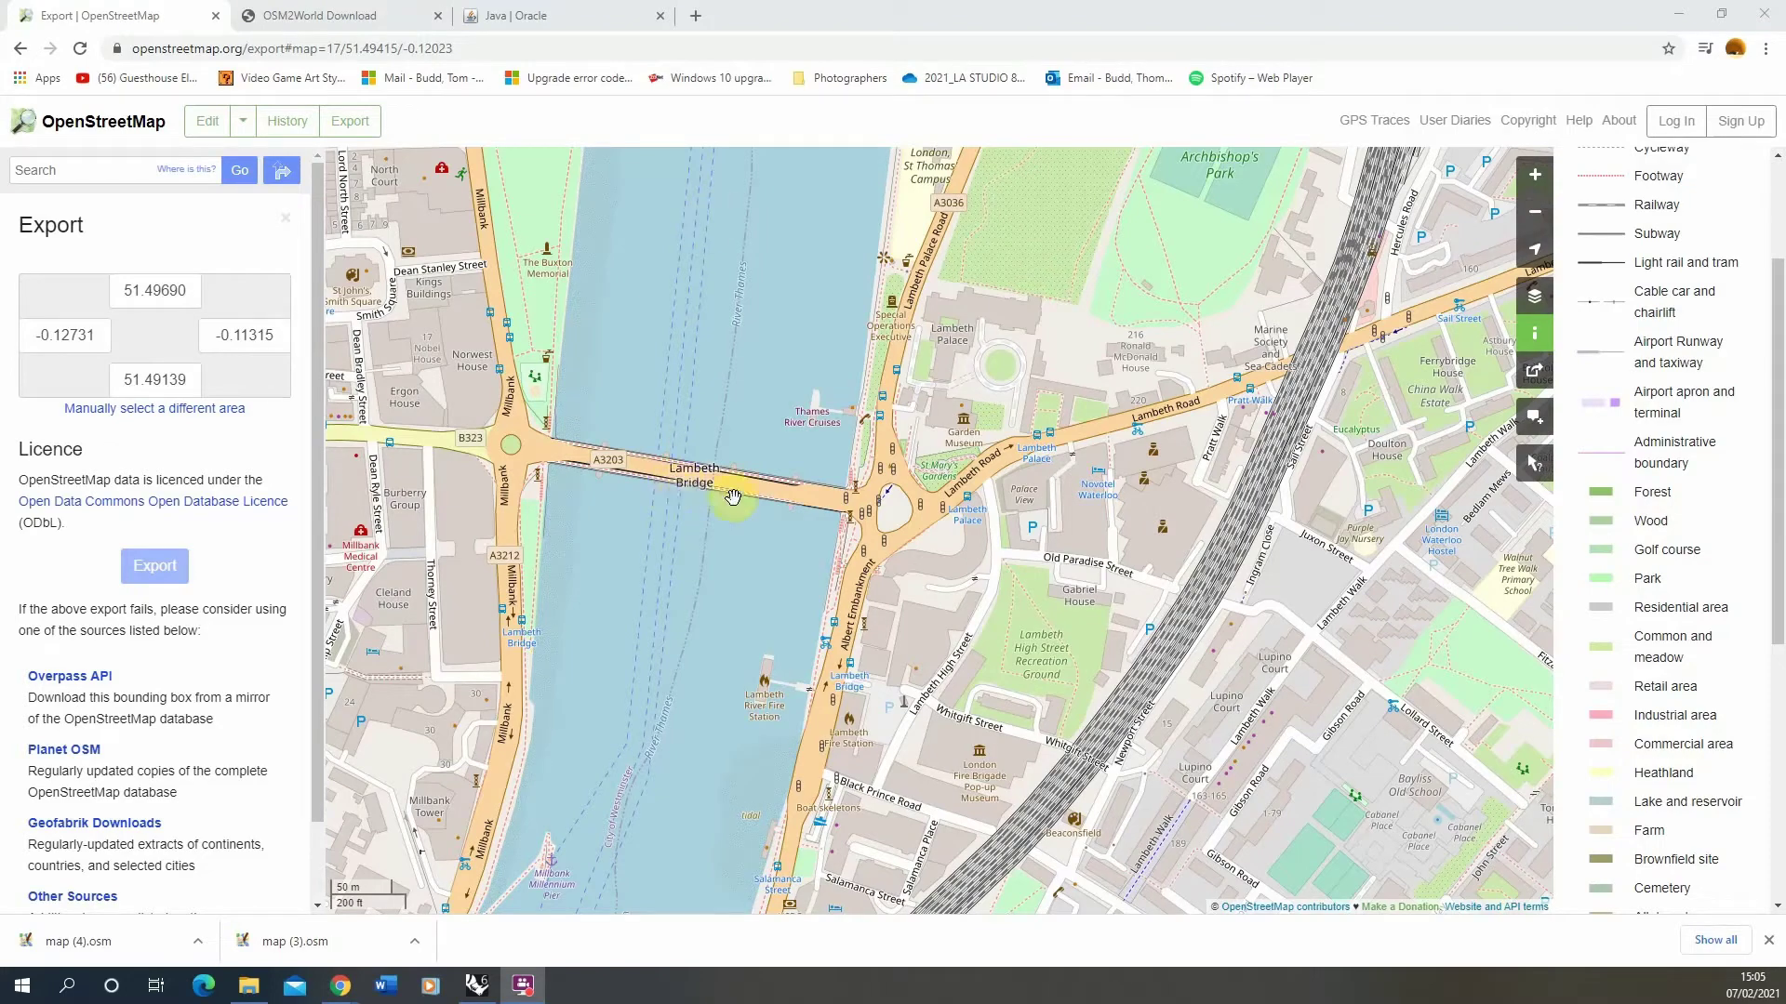
# Close the Export pane and bring the wider central London area into view on the OpenStreetMap map
pyautogui.scroll(-5, 718, 618)
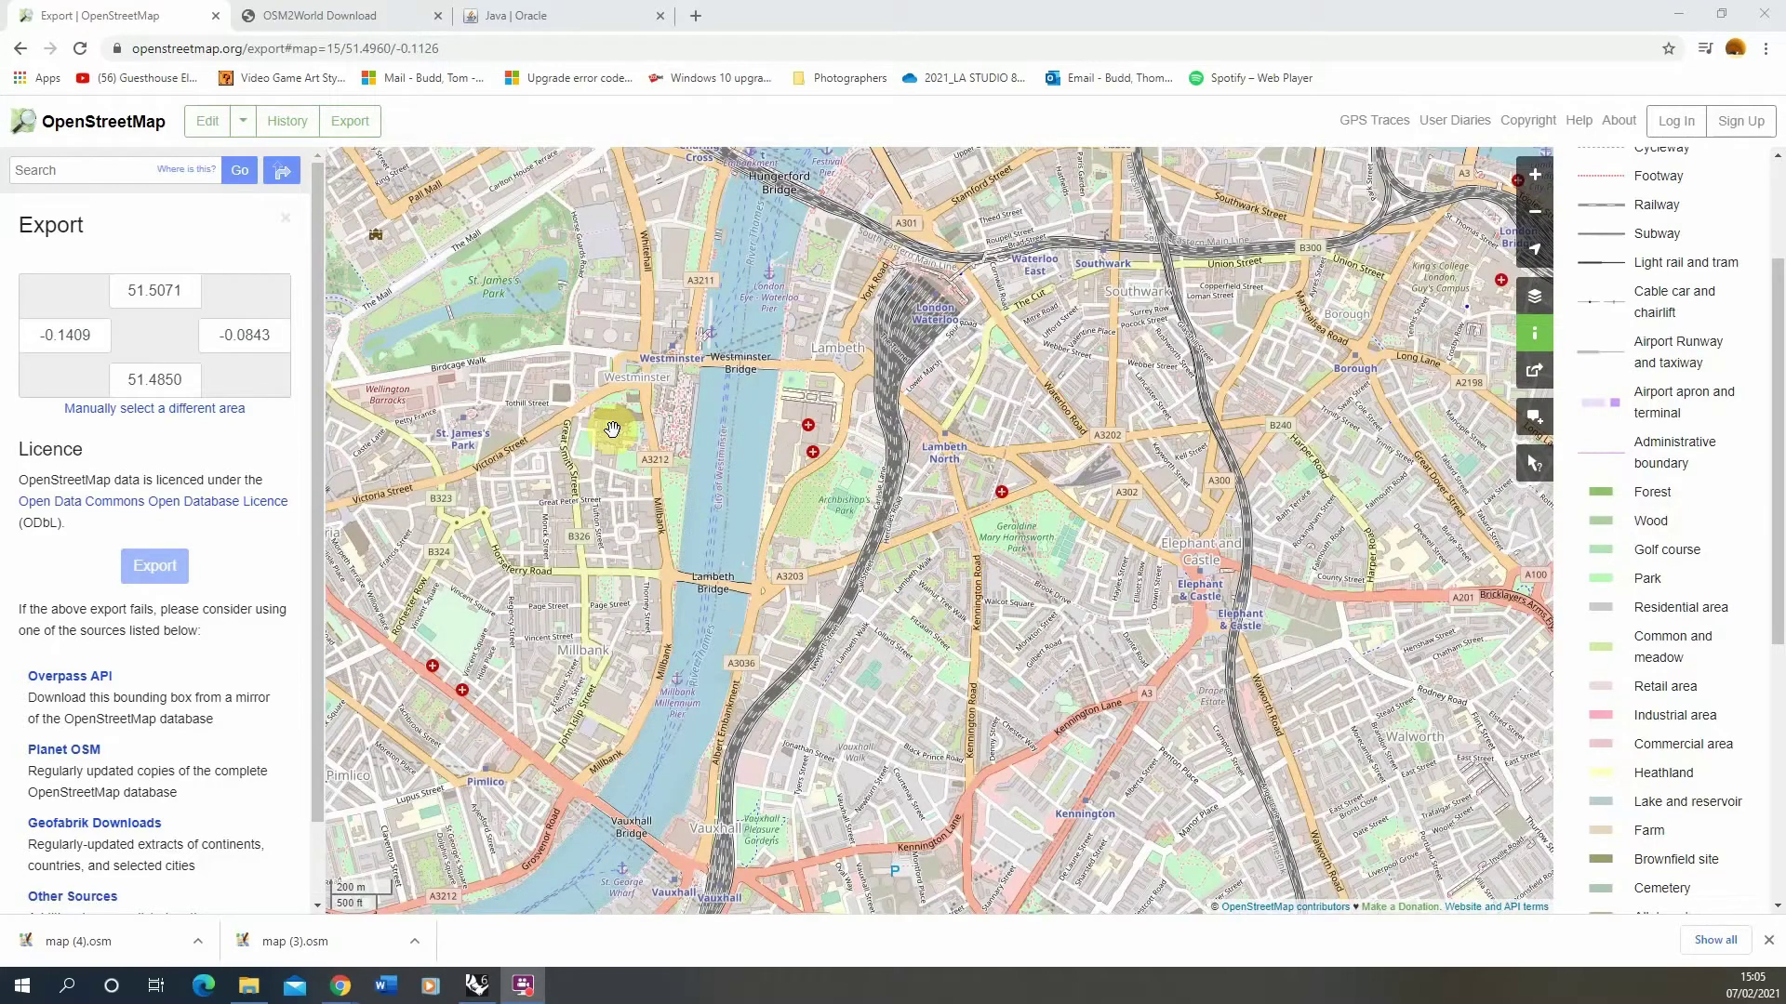
pyautogui.click(286, 217)
pyautogui.moveTo(351, 411); pyautogui.dragTo(441, 508)
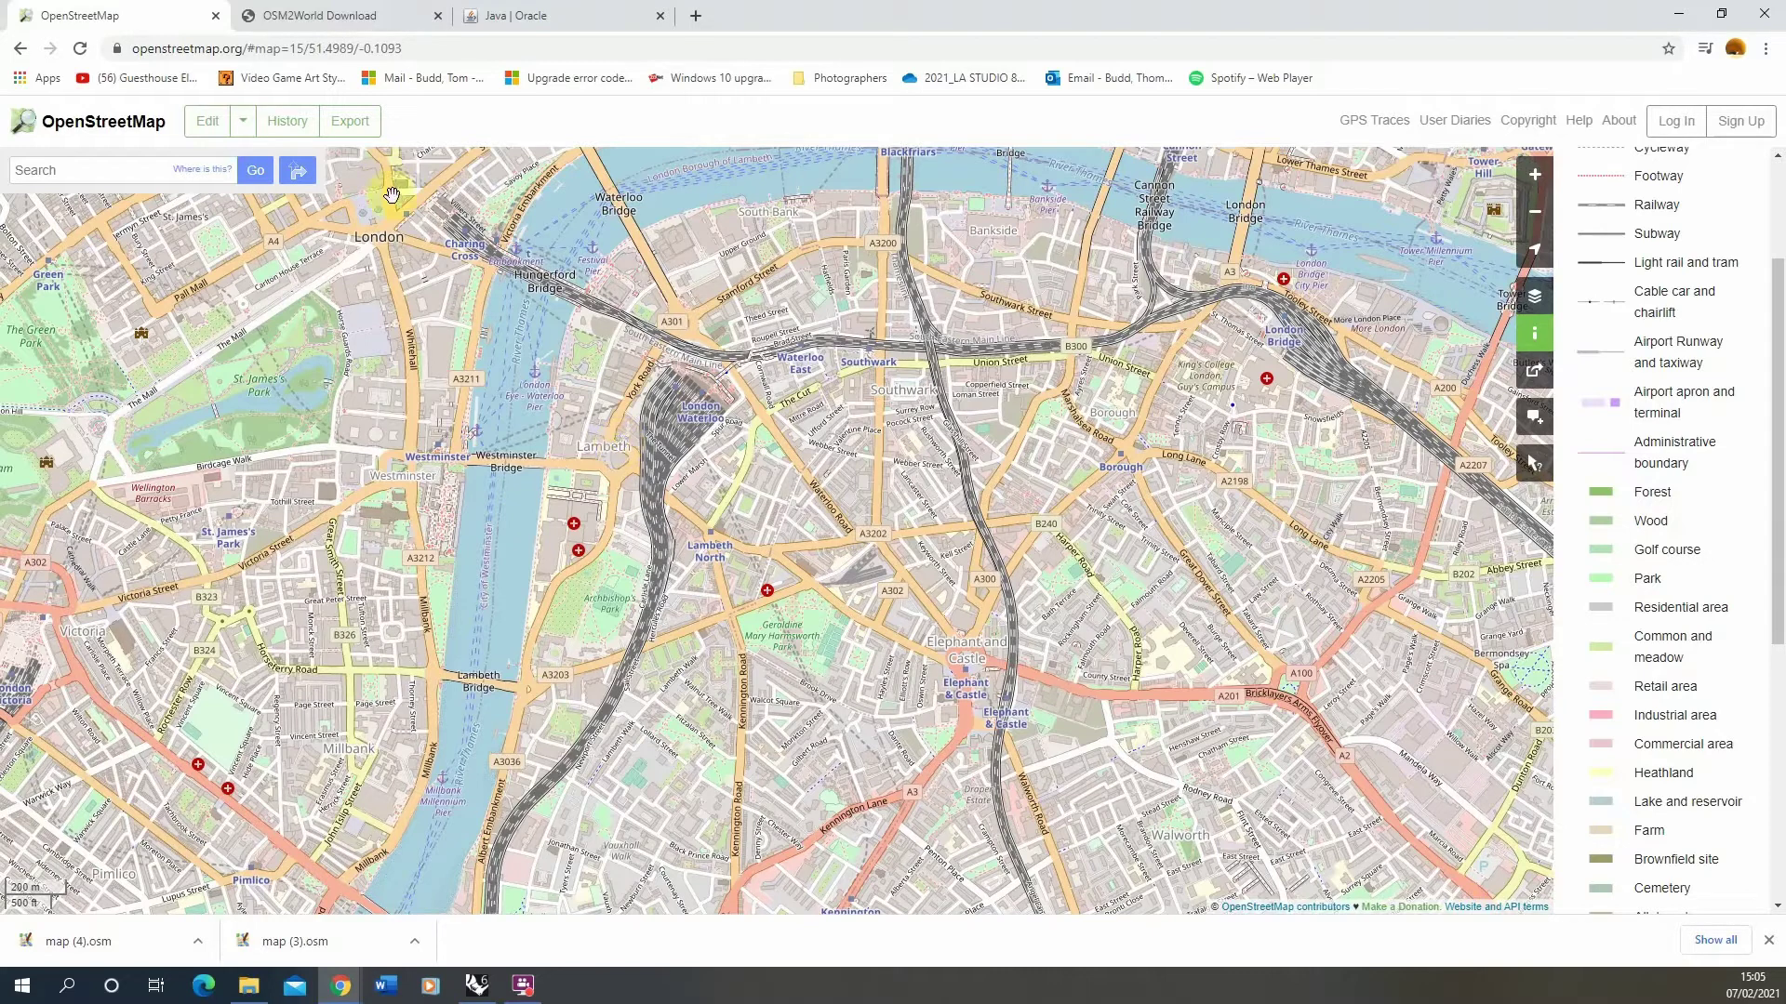
# Review the OSM2World download page and the Java download page, and return to the OpenStreetMap map
pyautogui.click(342, 21)
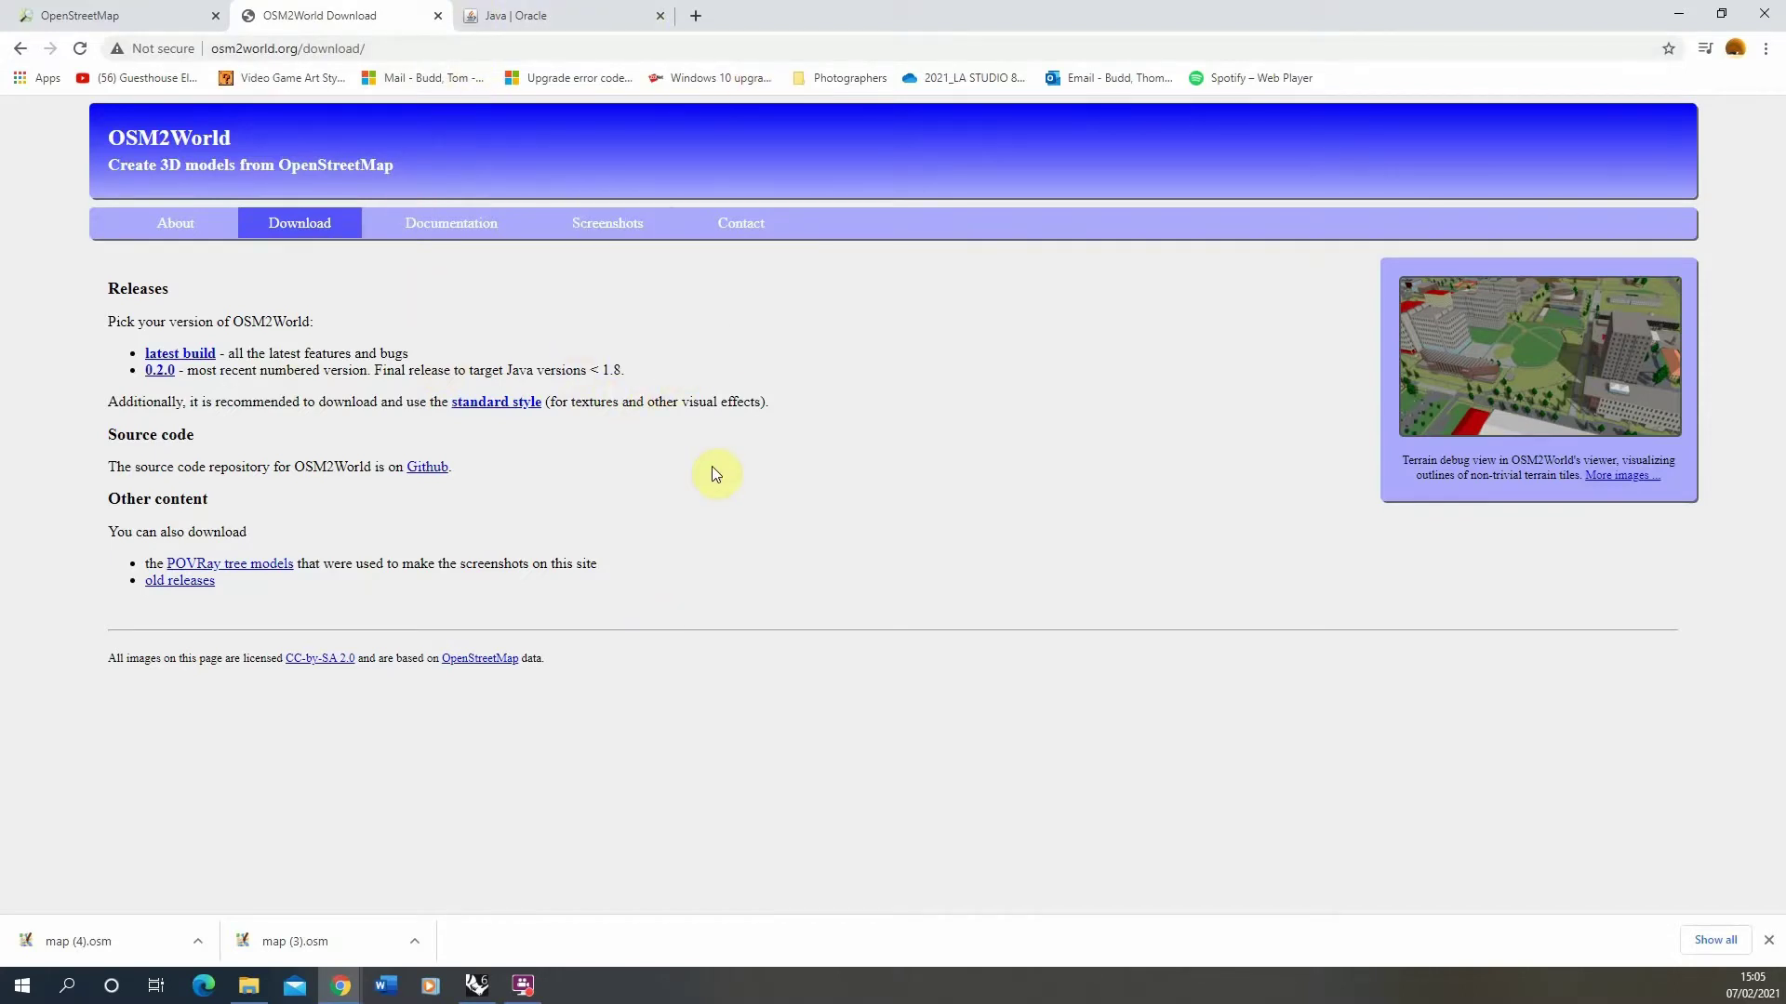
pyautogui.click(551, 13)
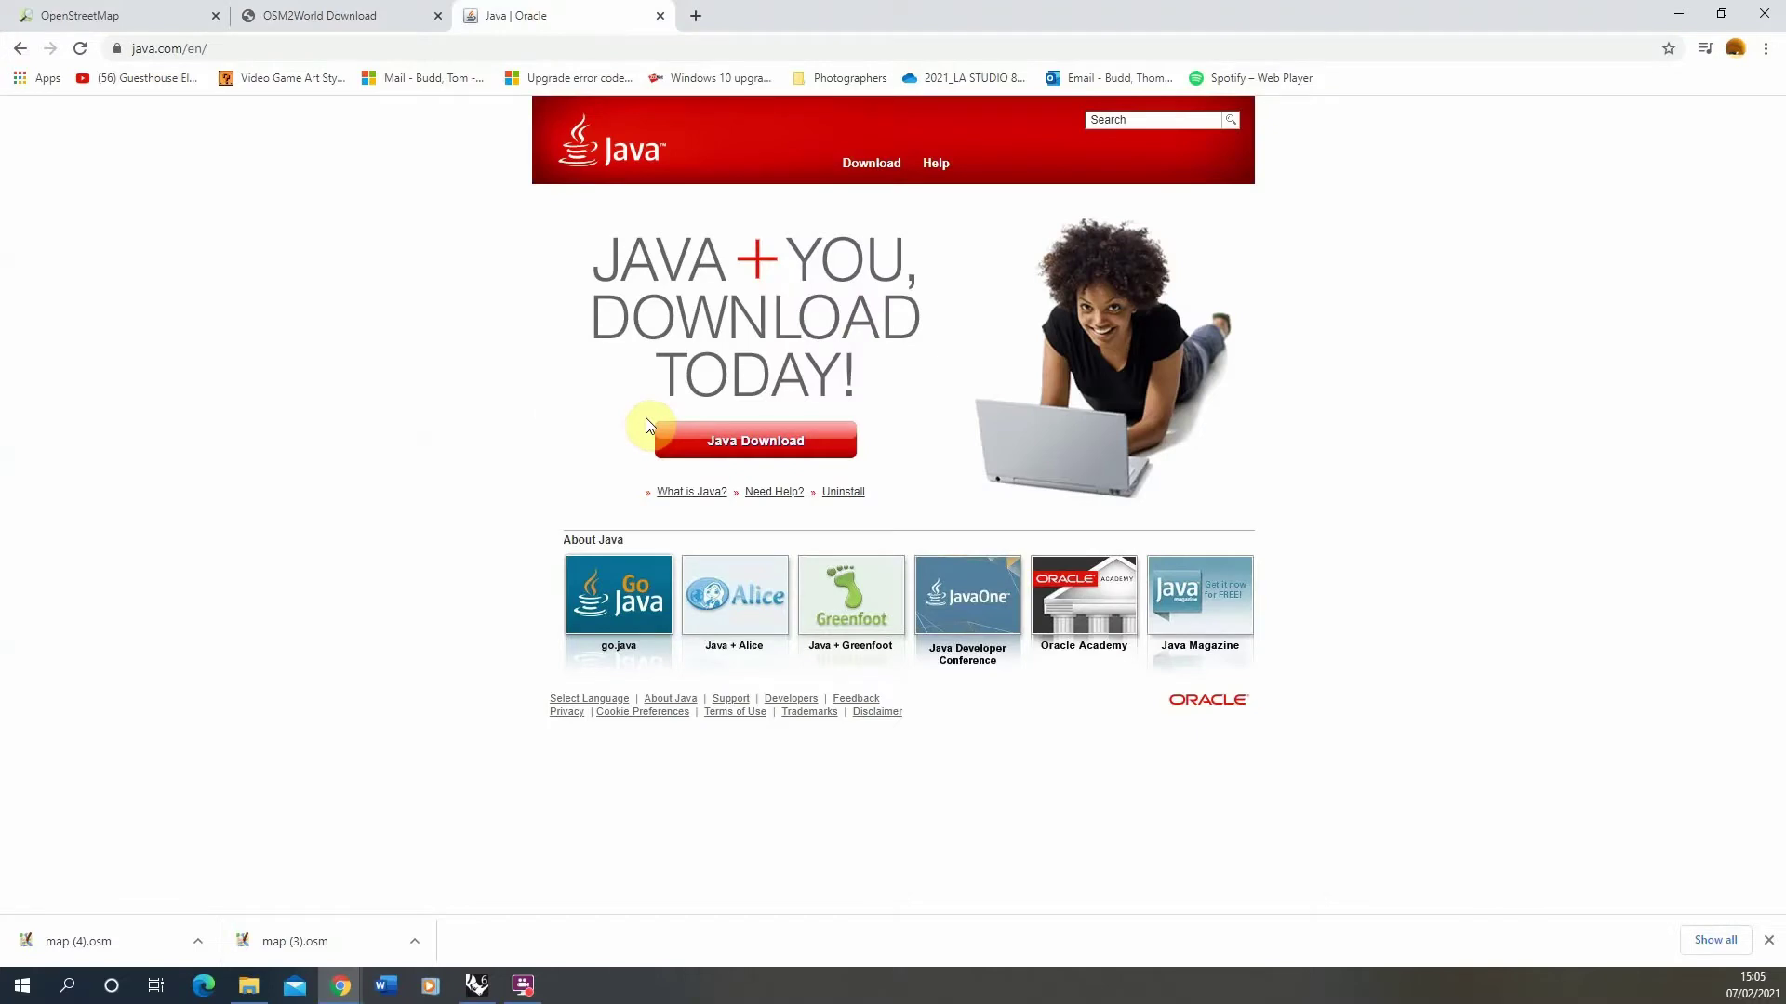
pyautogui.click(342, 20)
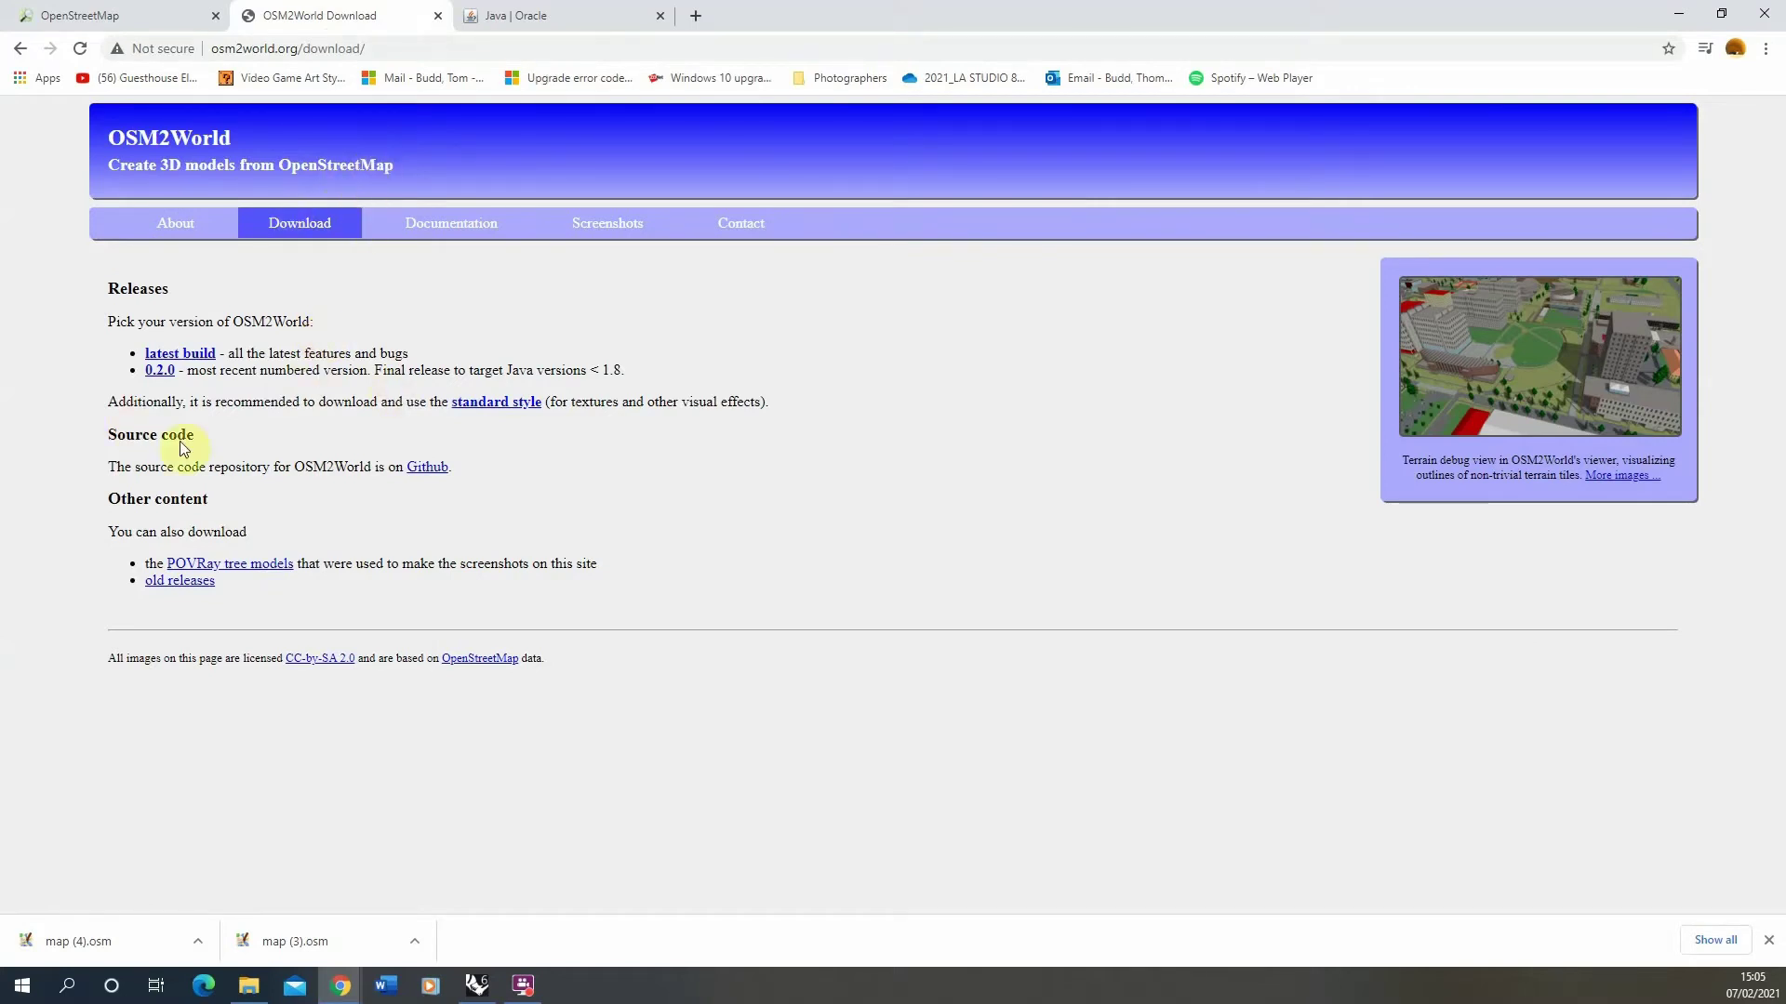
pyautogui.click(527, 18)
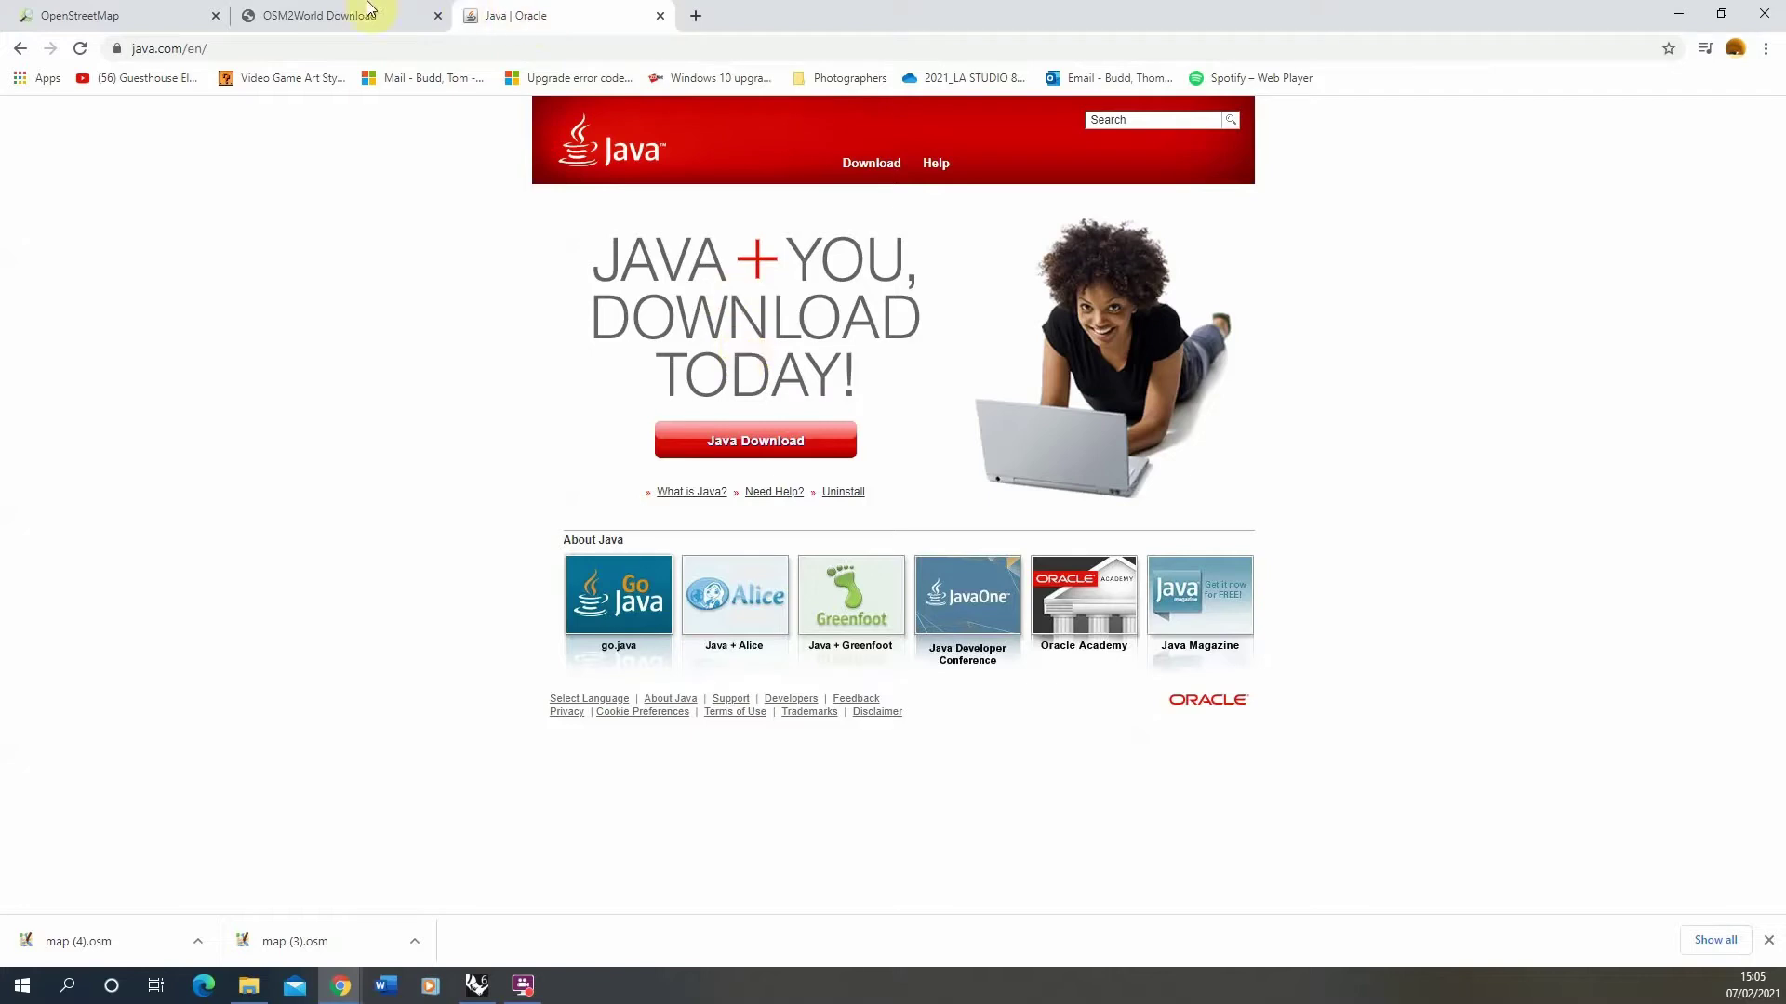
pyautogui.click(336, 15)
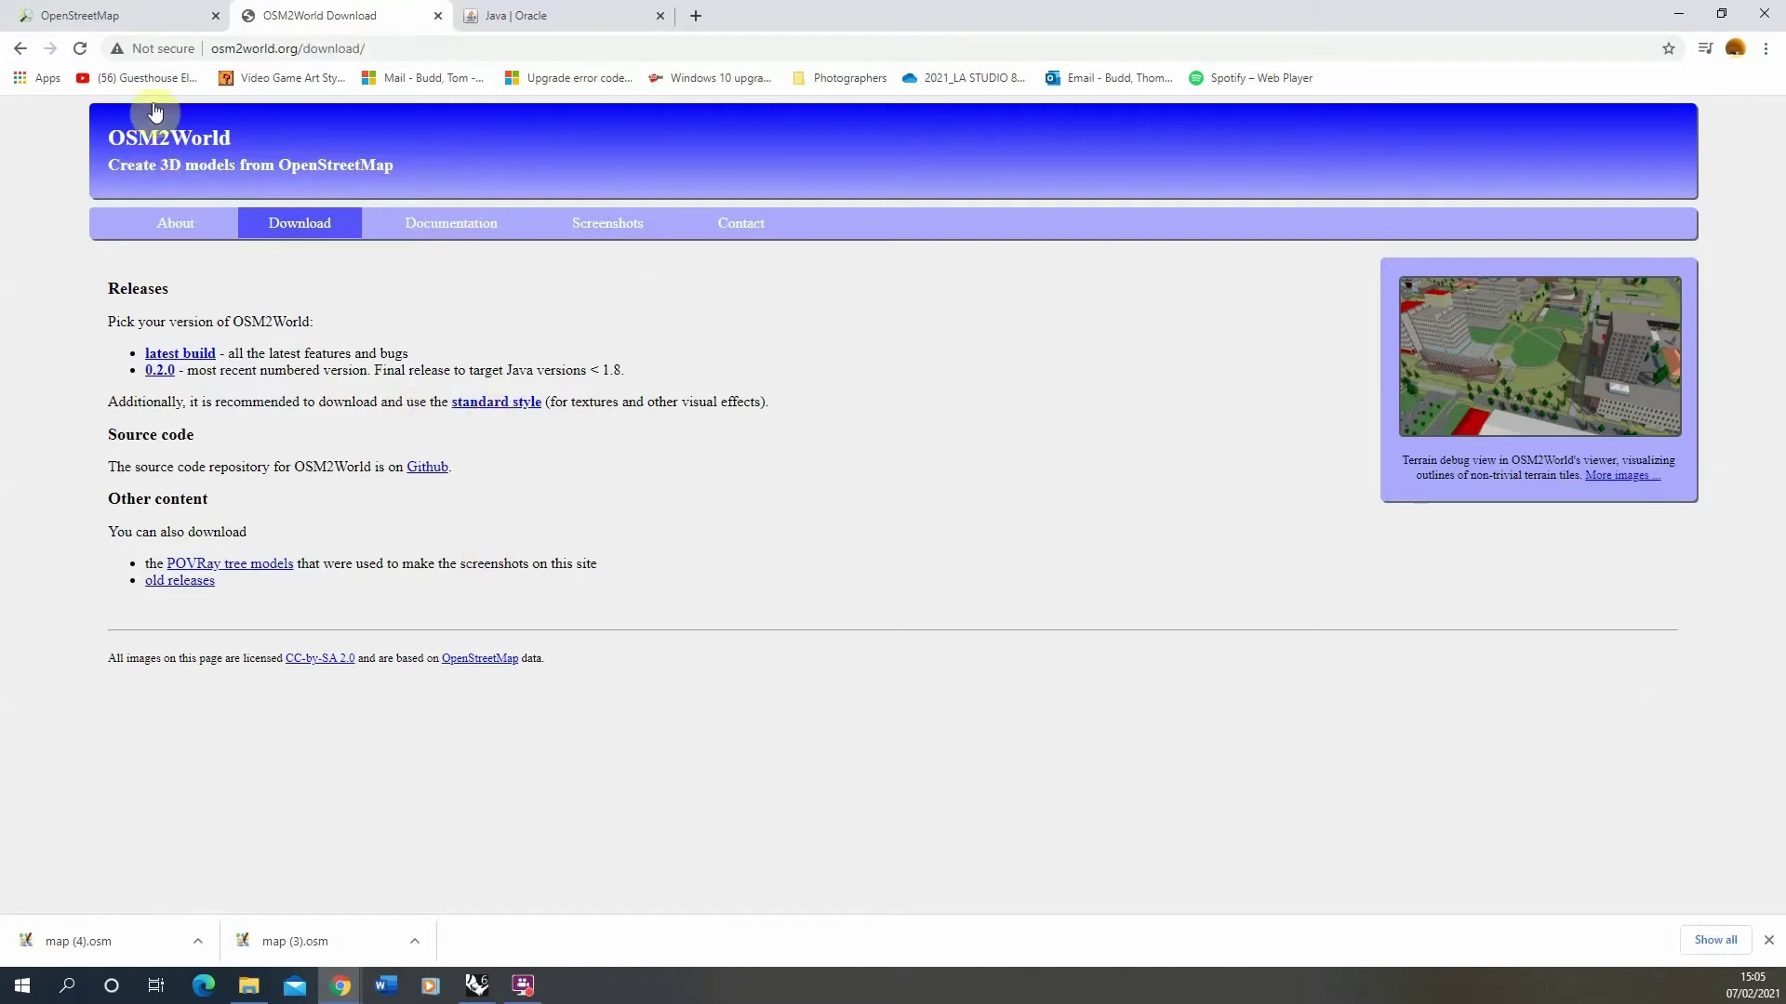
pyautogui.click(119, 16)
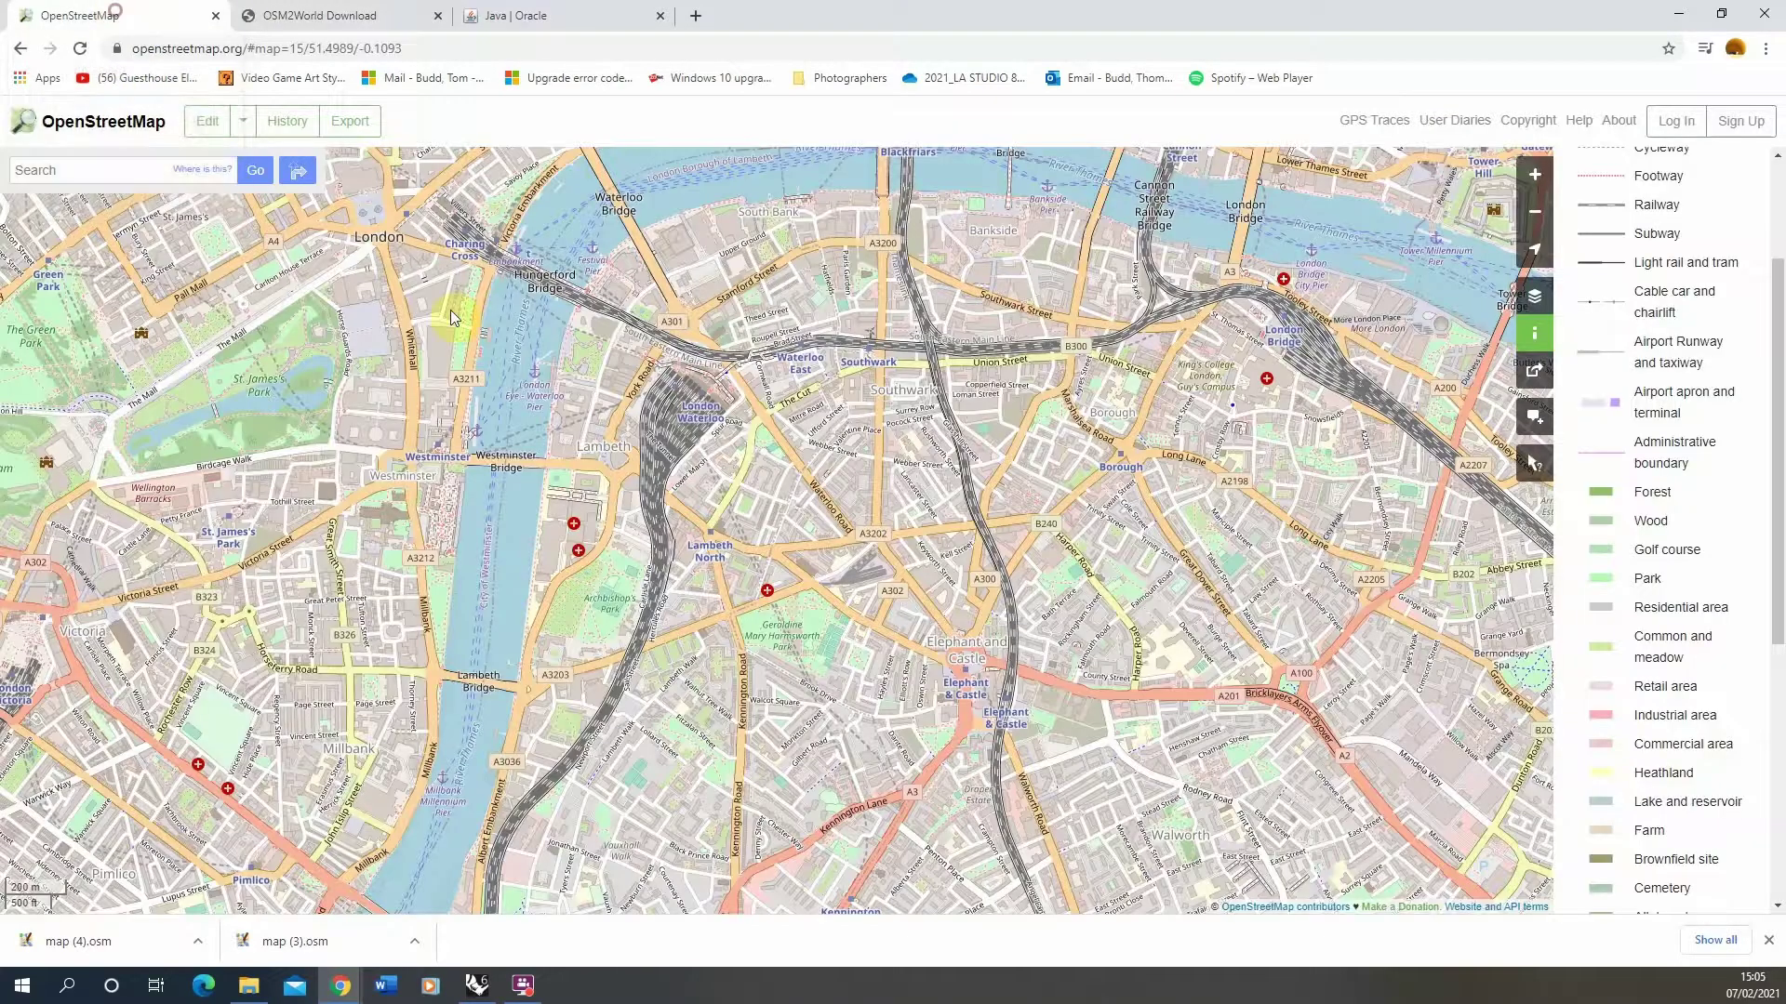
# Export the OpenStreetMap data for the area around Lambeth Bridge as an OSM file
pyautogui.moveTo(468, 441); pyautogui.dragTo(493, 444)
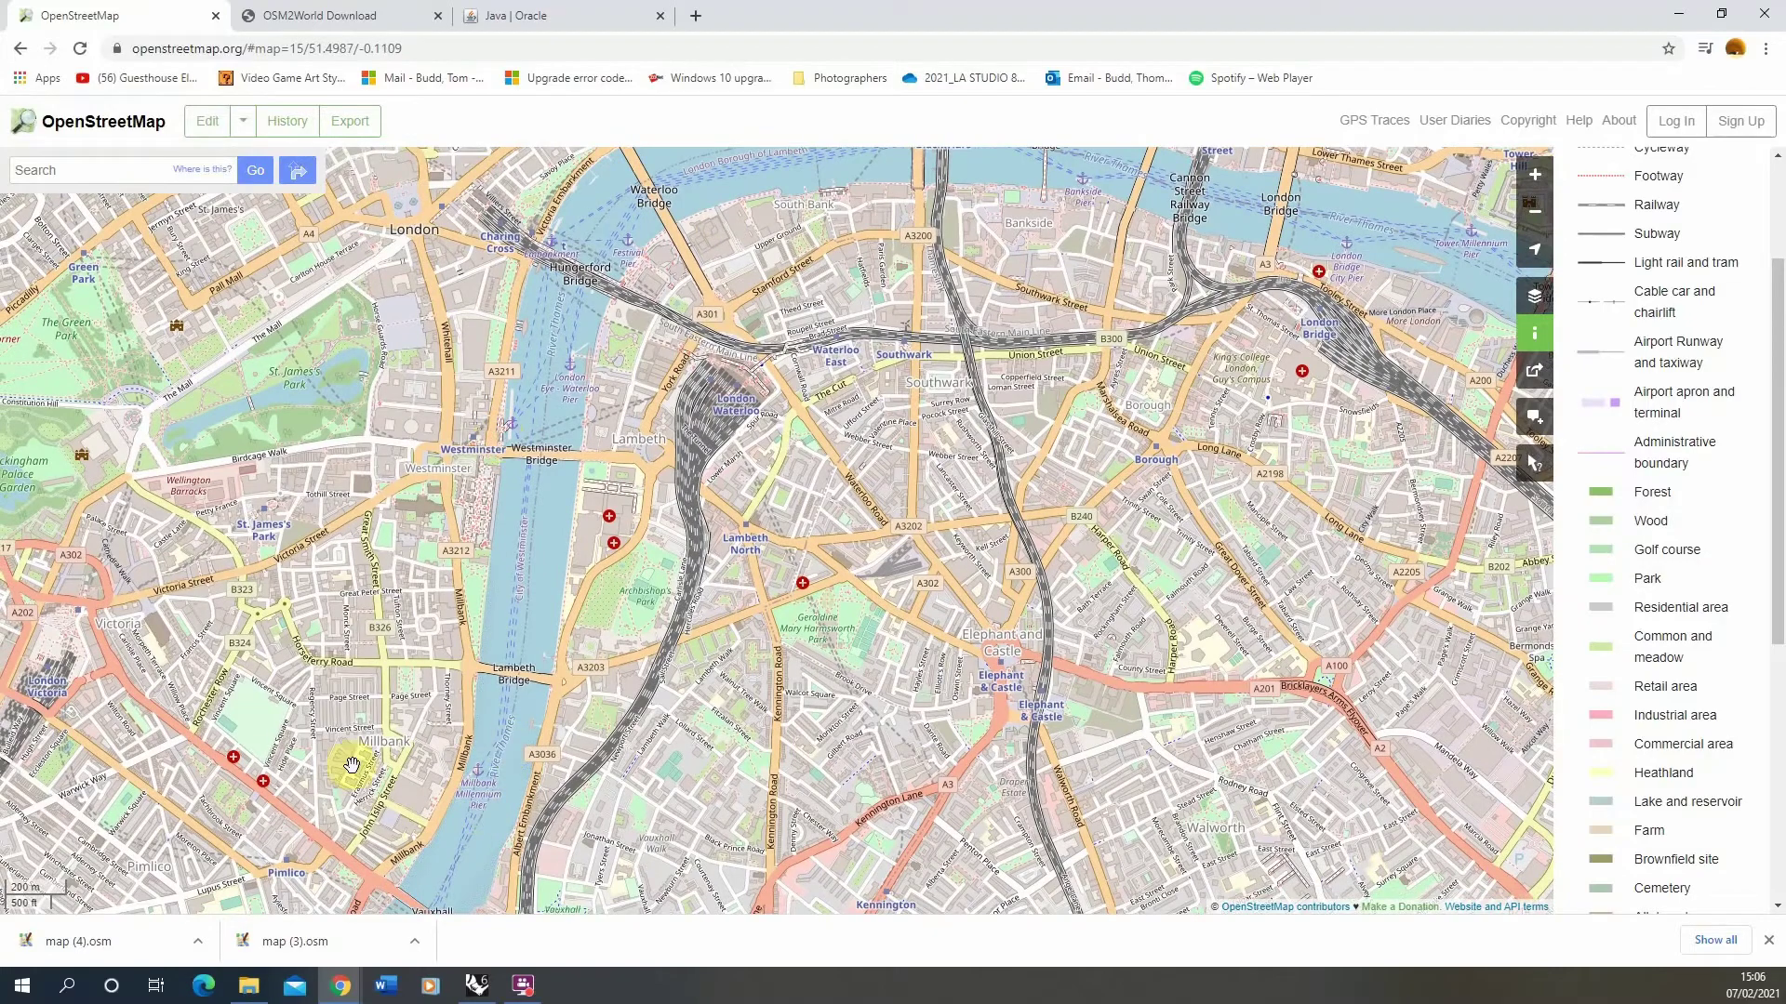
pyautogui.scroll(1, 372, 781)
pyautogui.scroll(1, 722, 398)
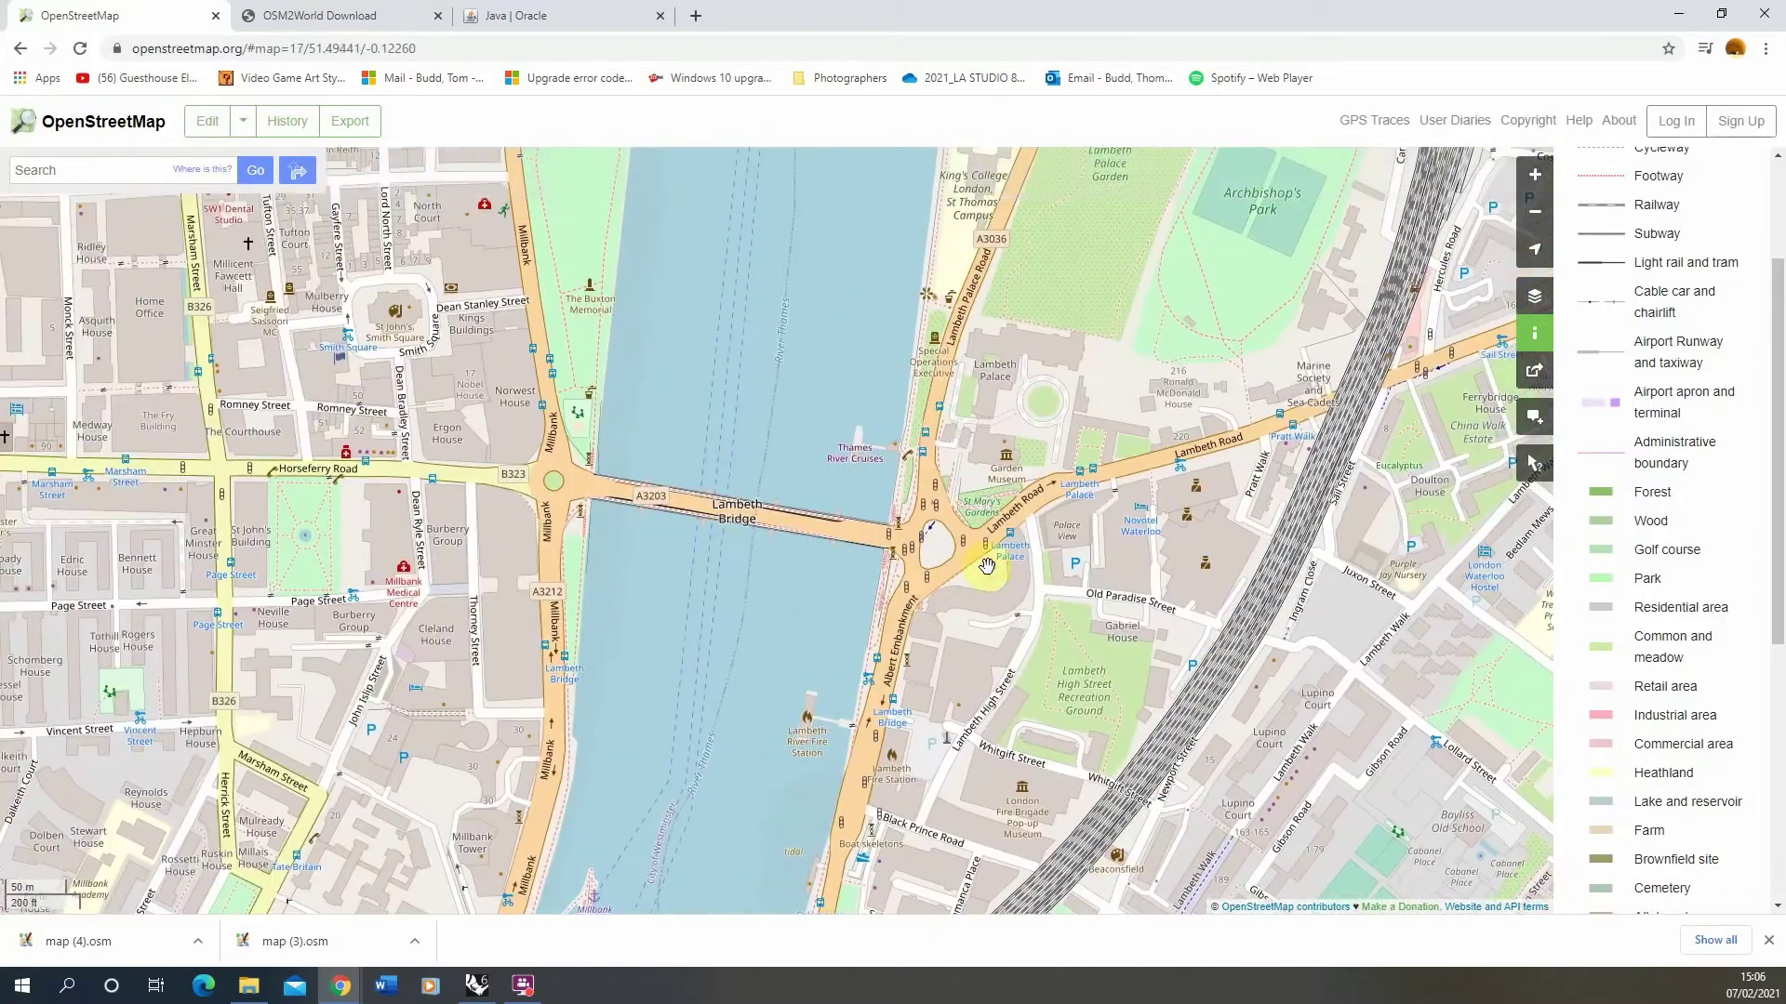
pyautogui.moveTo(613, 510); pyautogui.dragTo(633, 472)
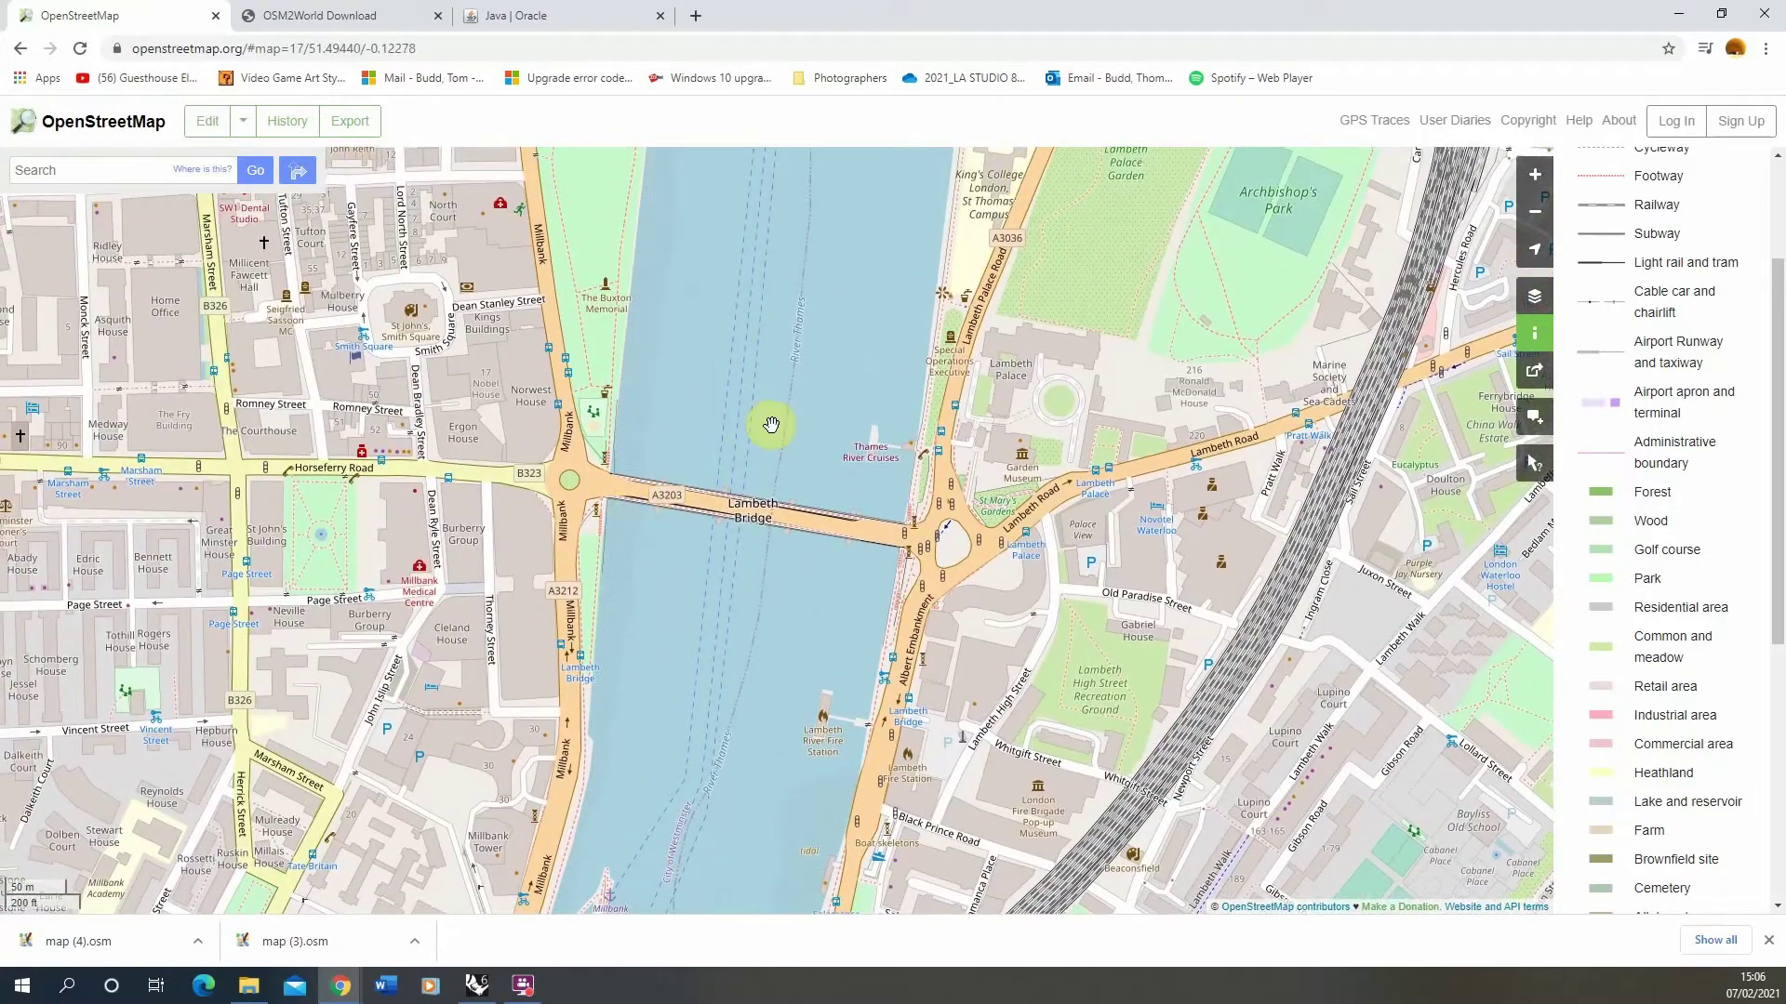
pyautogui.moveTo(771, 424); pyautogui.dragTo(785, 431)
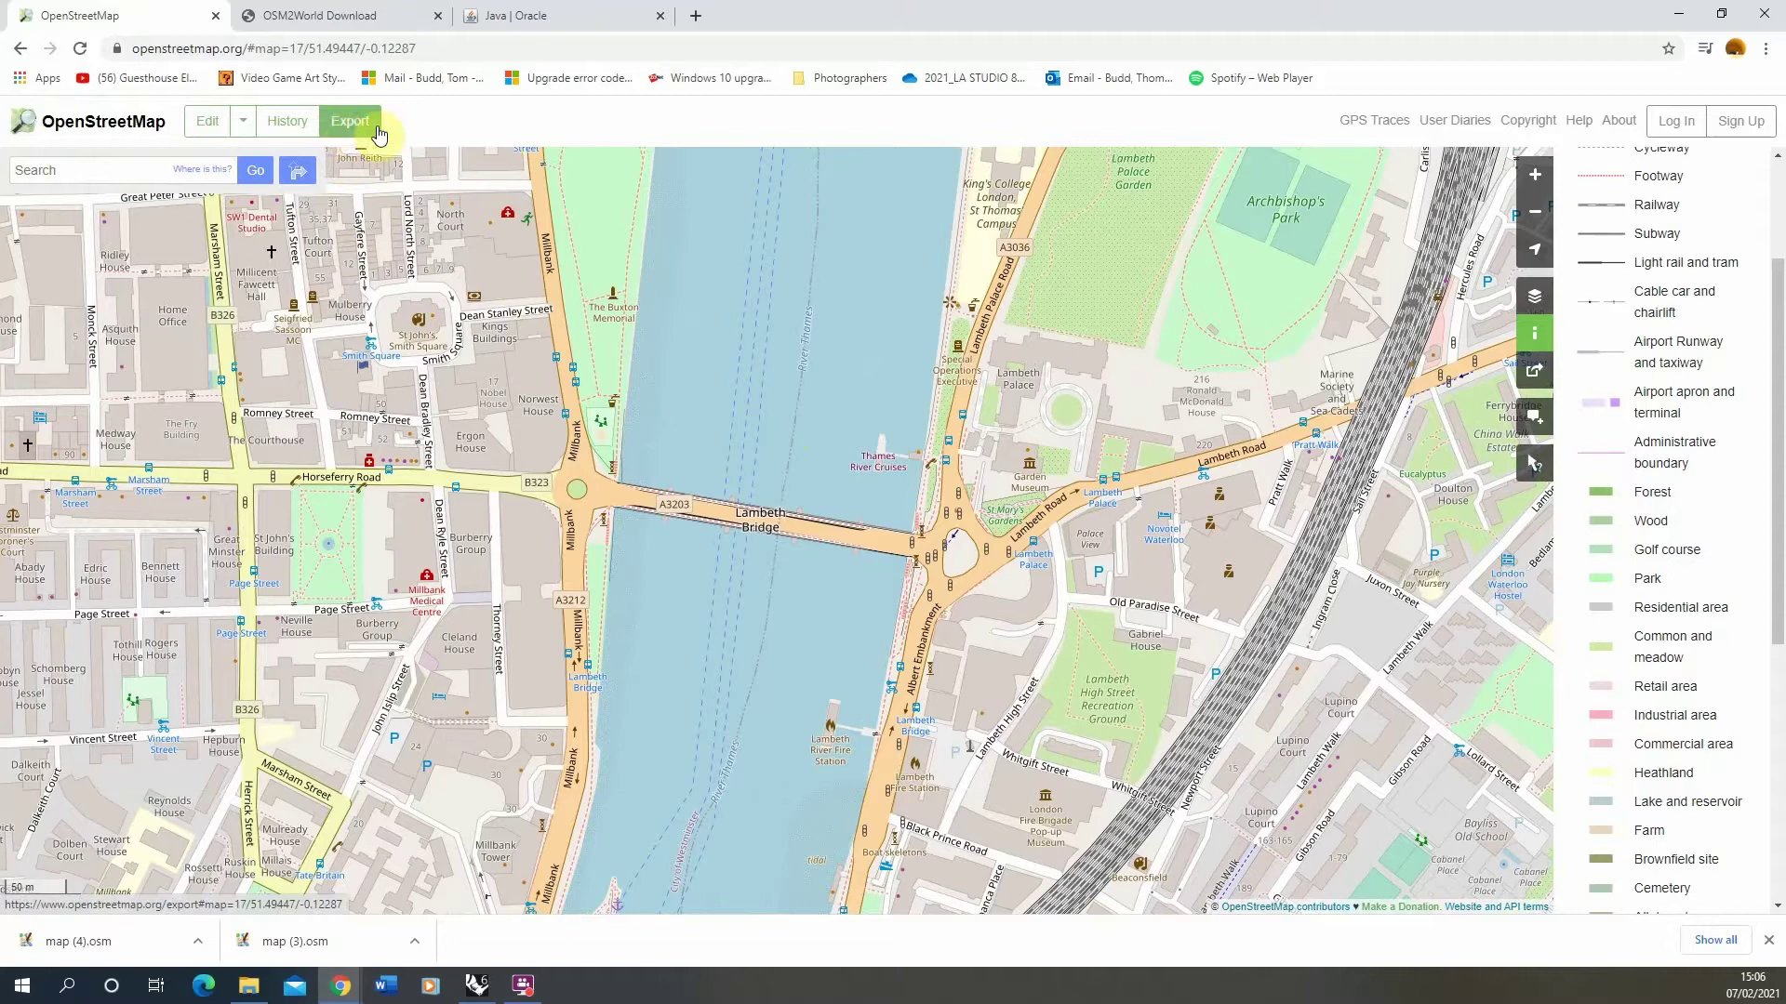
pyautogui.click(352, 124)
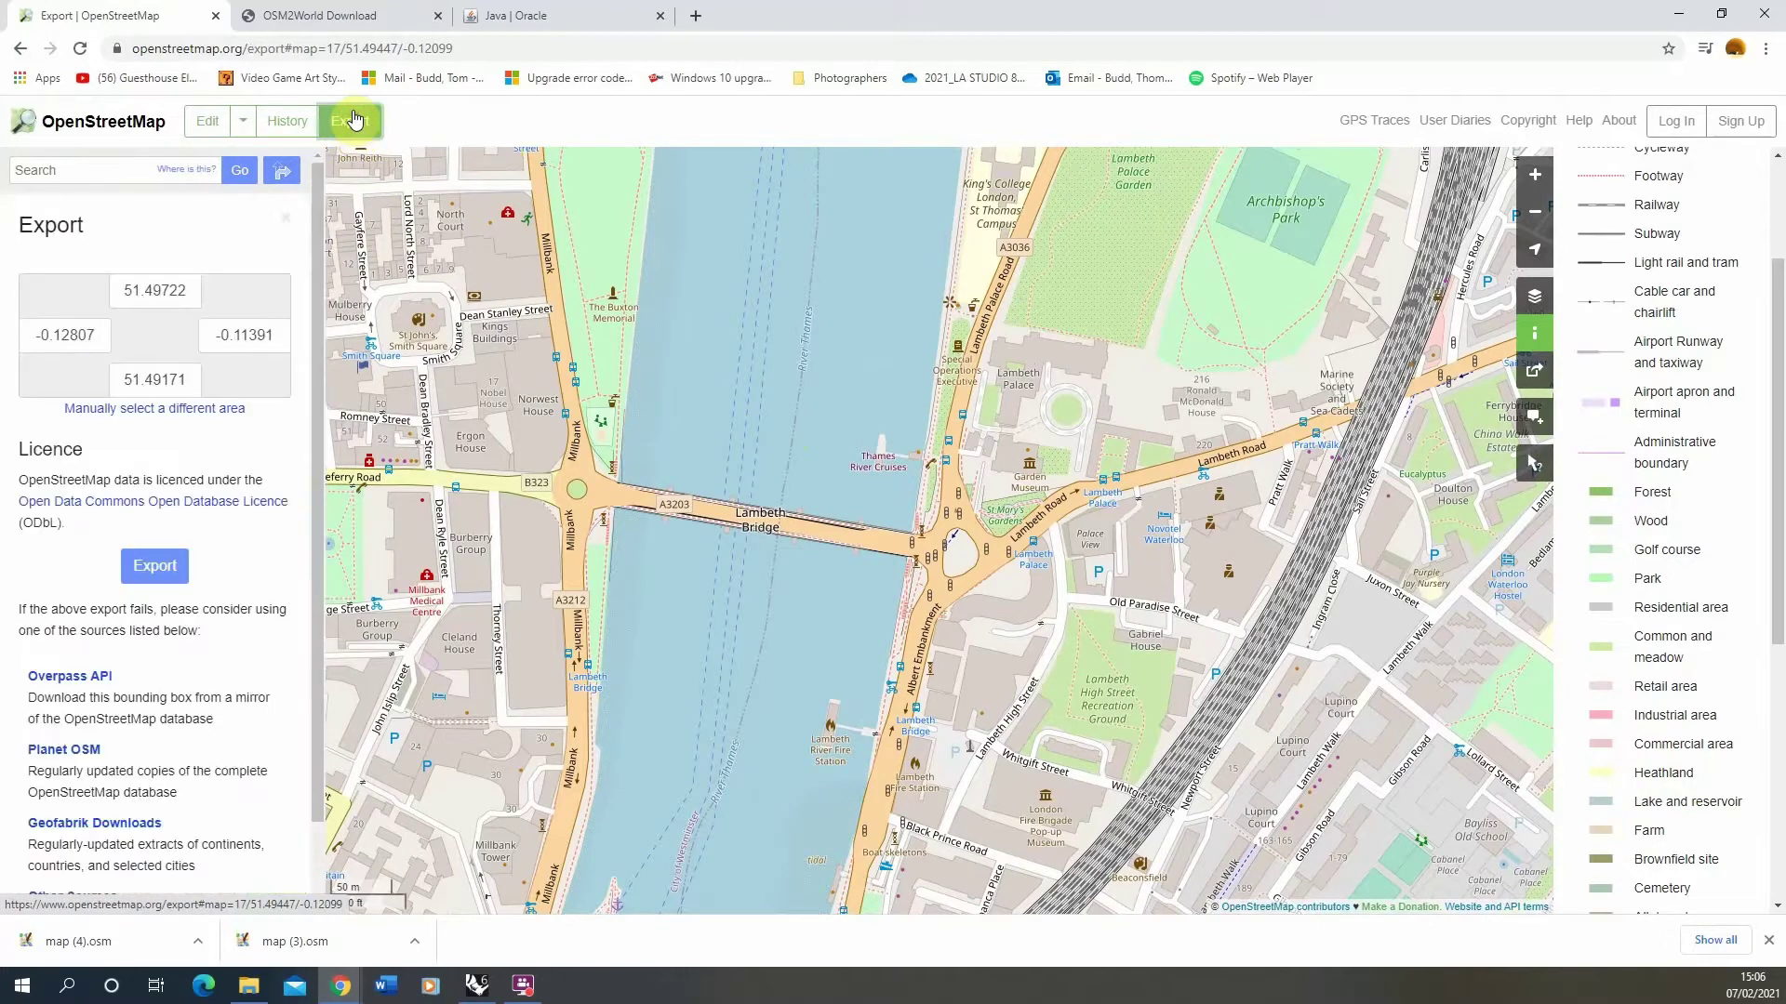
pyautogui.click(164, 570)
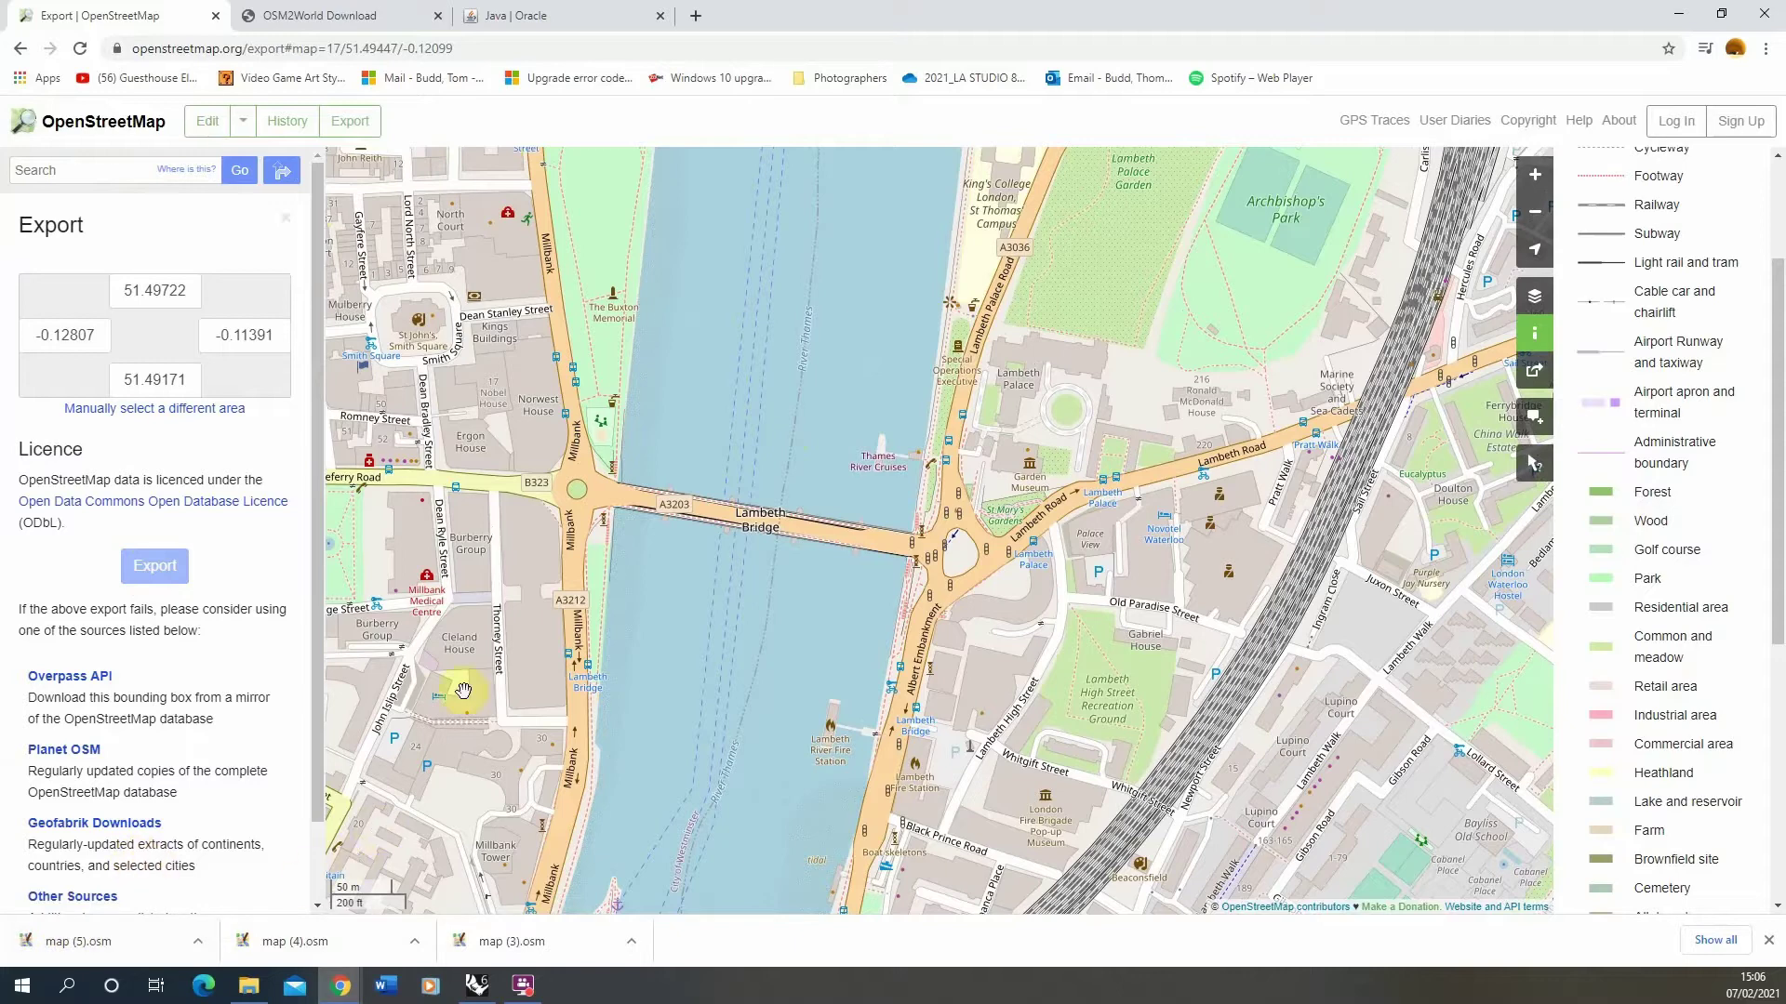
pyautogui.moveTo(552, 566); pyautogui.dragTo(576, 572)
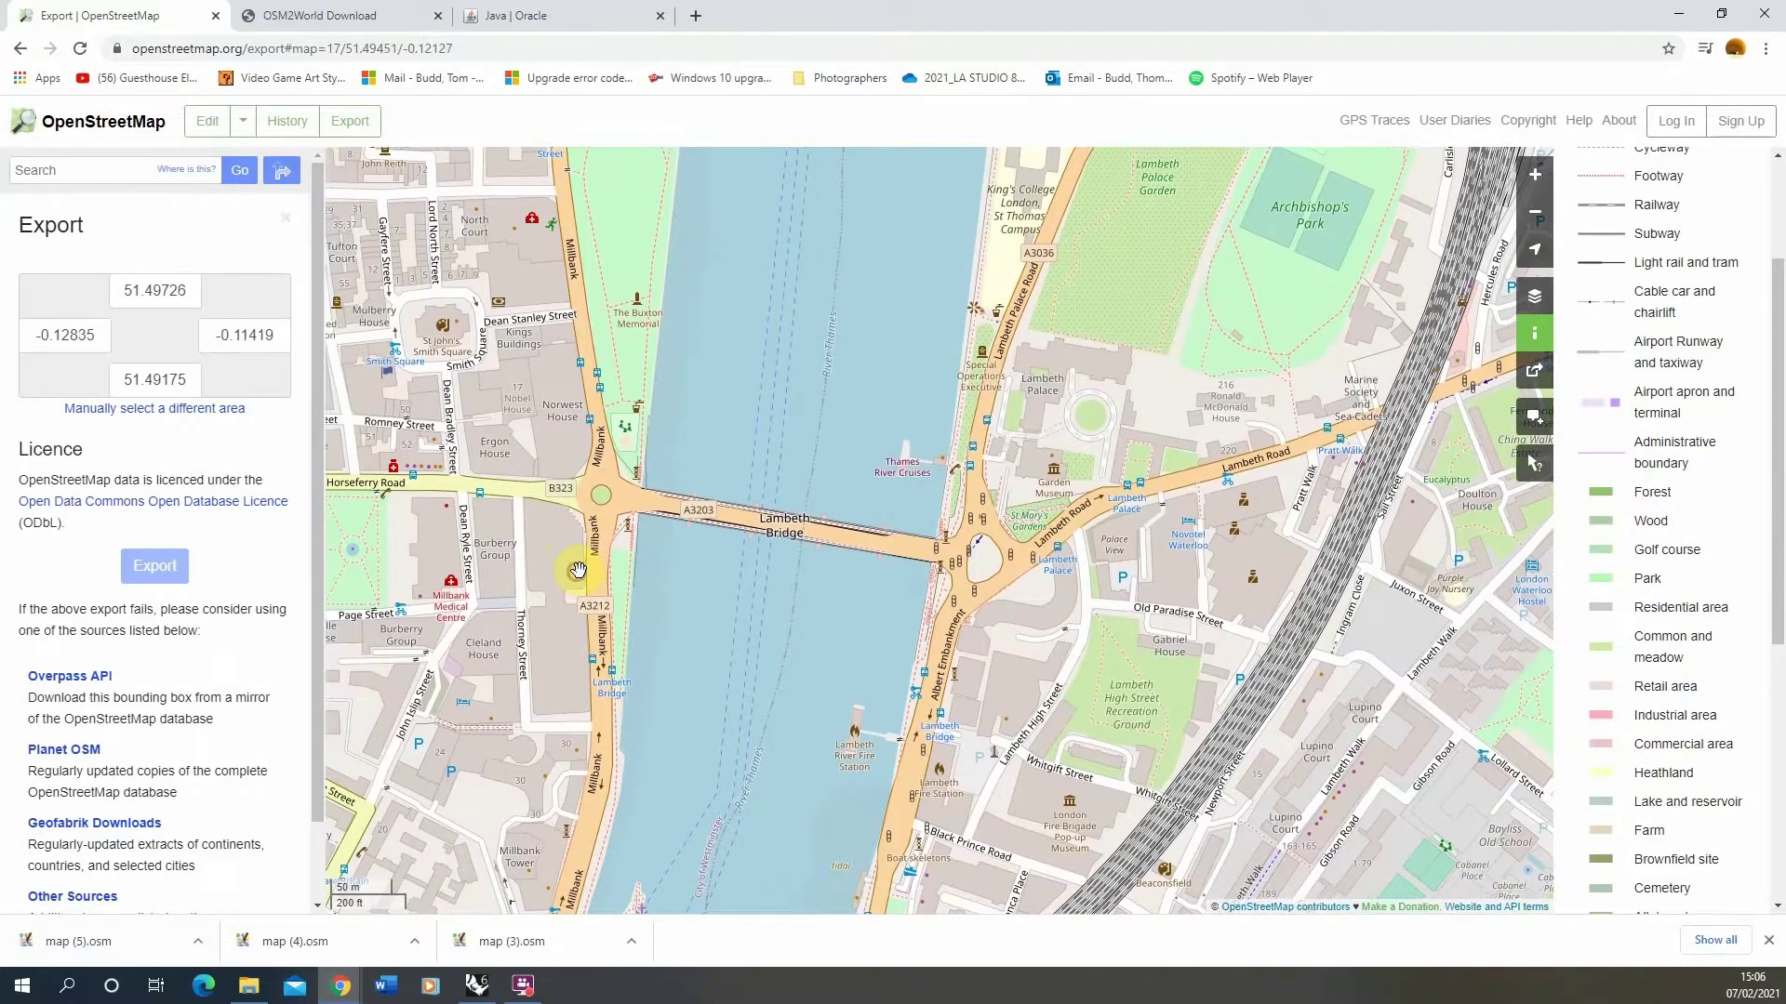
# Examine the 0.2.0 release entry and its Java version requirement on the OSM2World download page, and check the Java download page
pyautogui.click(325, 10)
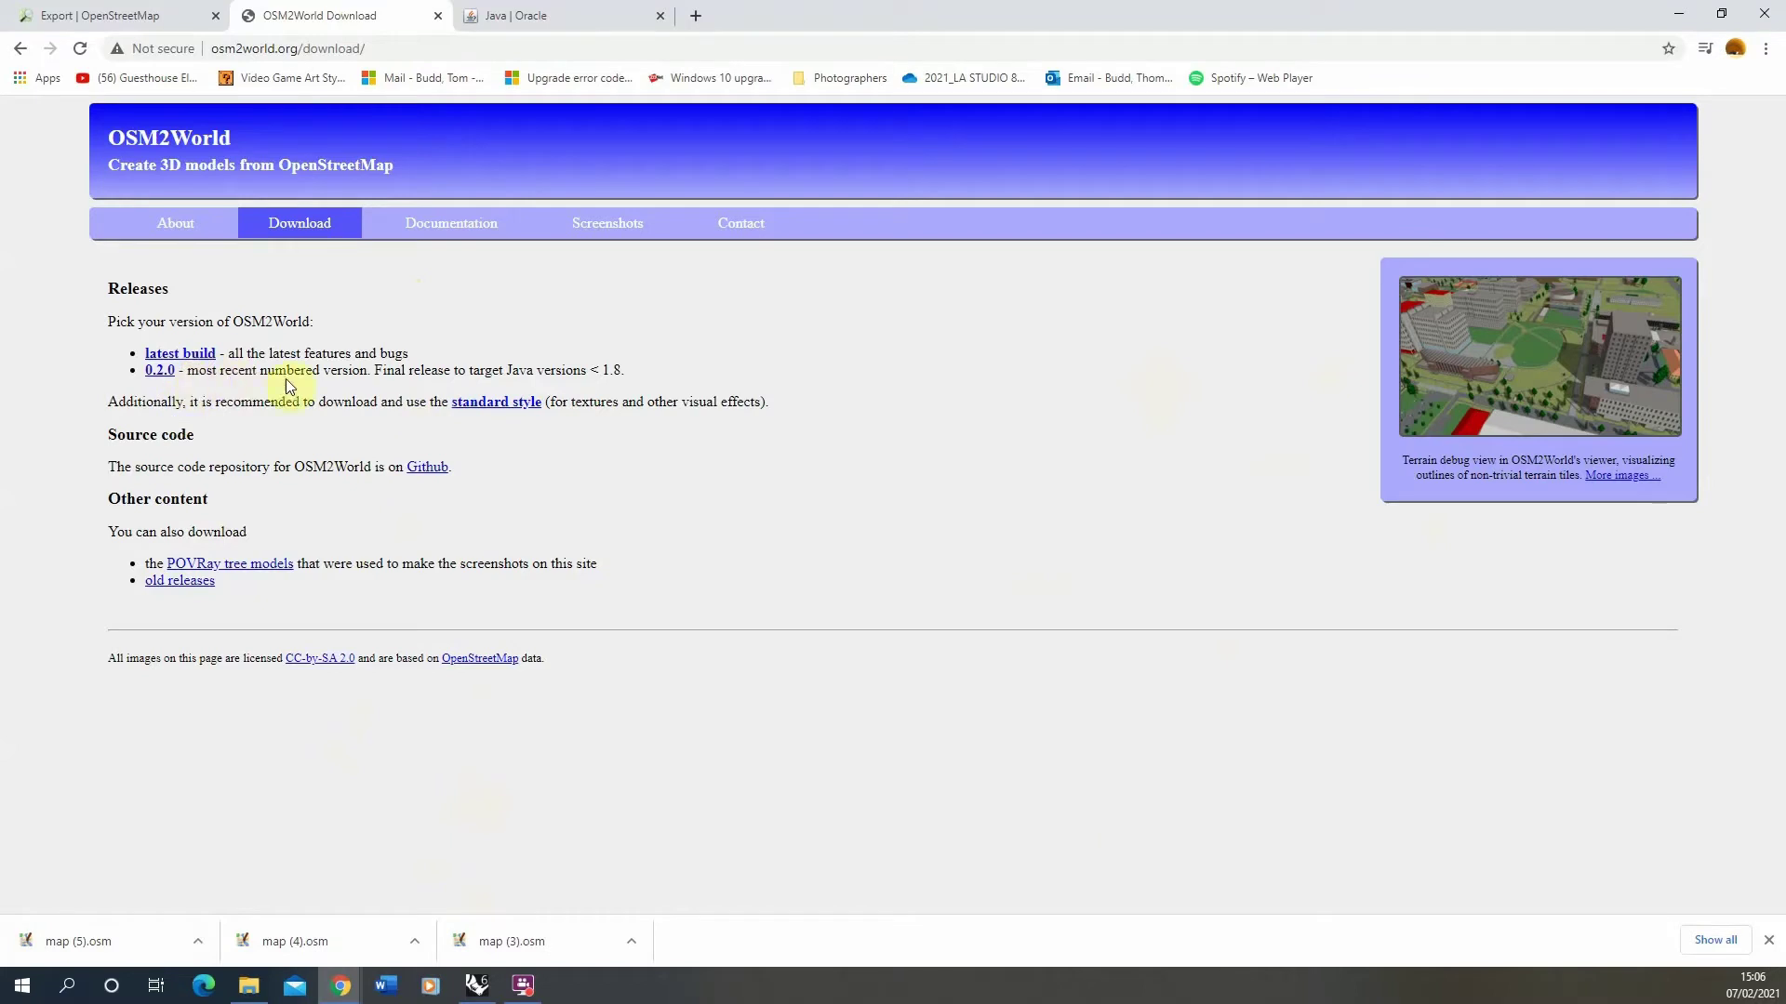
pyautogui.moveTo(629, 372); pyautogui.dragTo(141, 374)
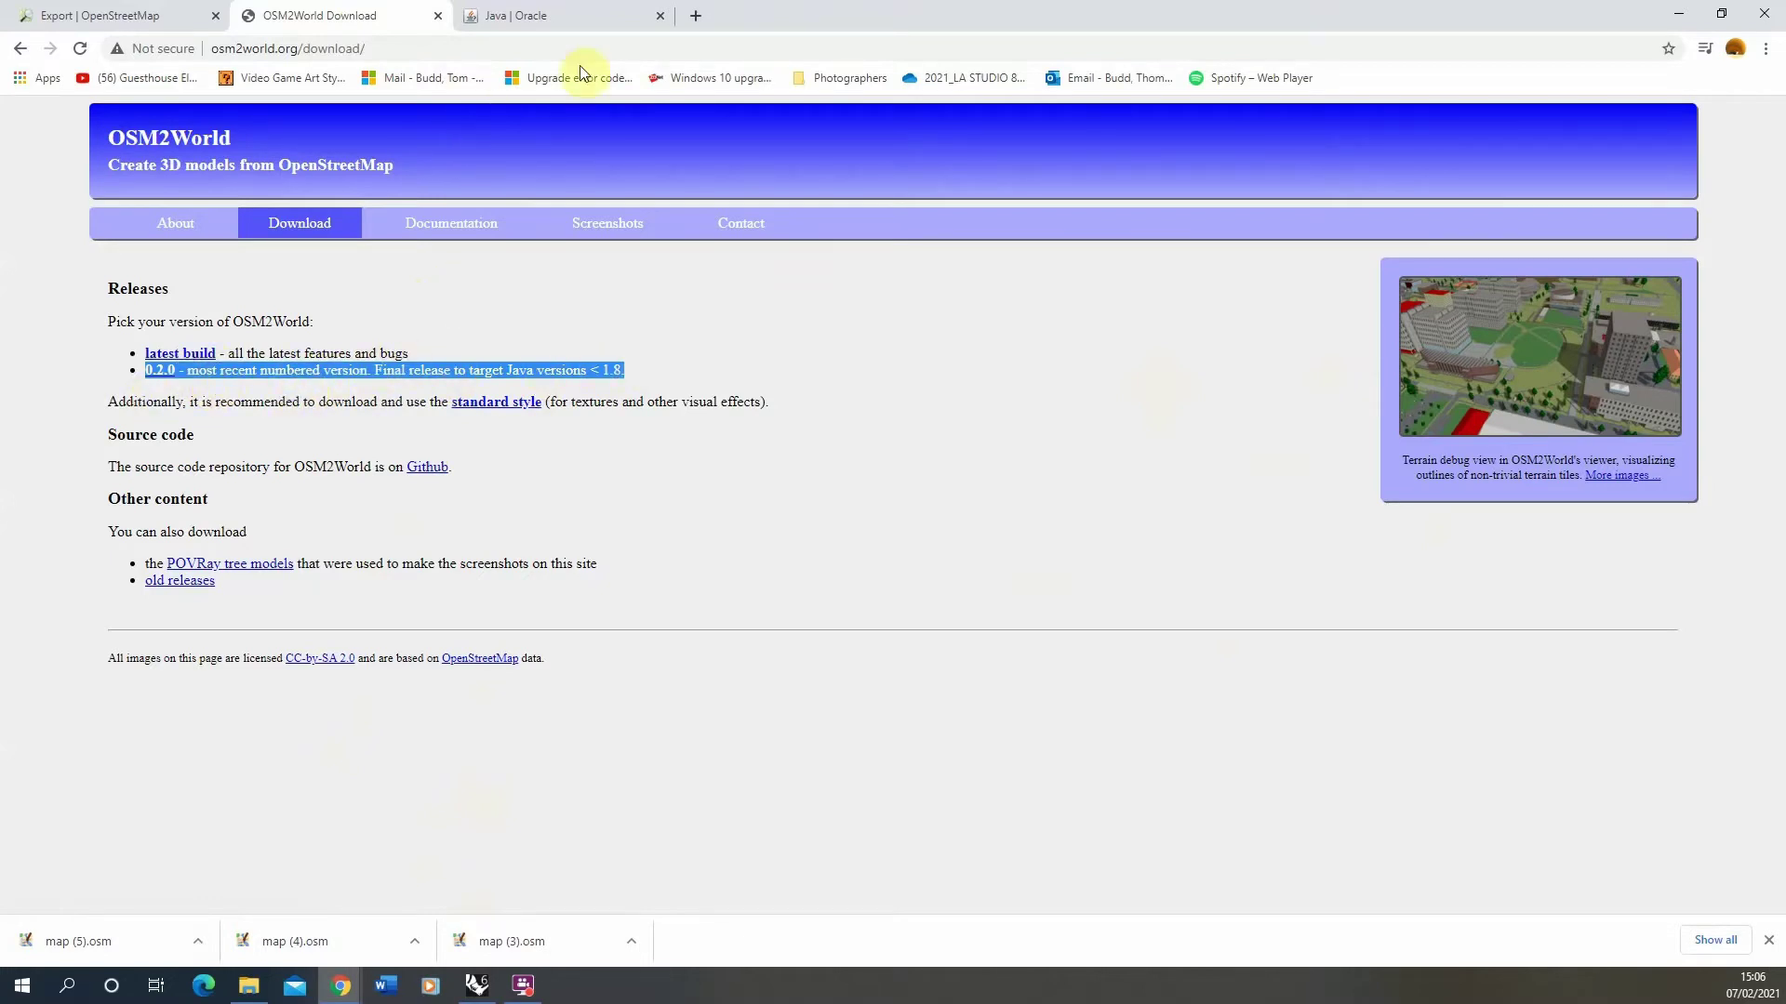
pyautogui.click(549, 16)
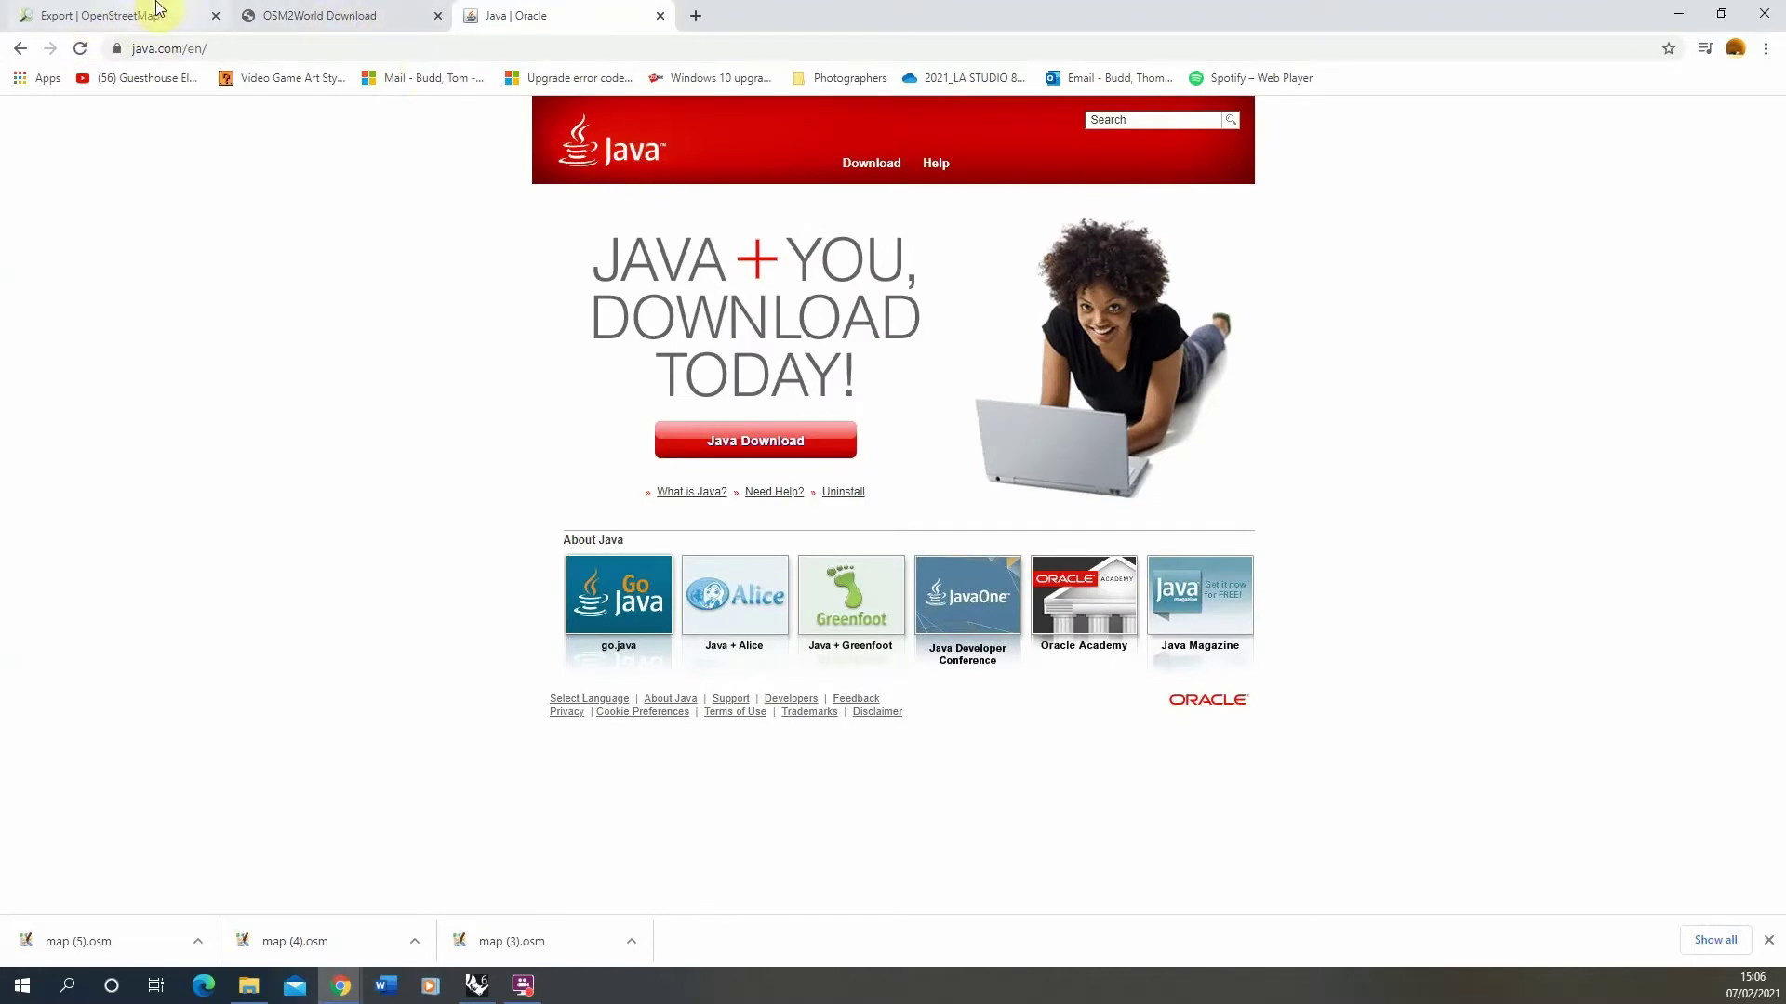
pyautogui.click(331, 14)
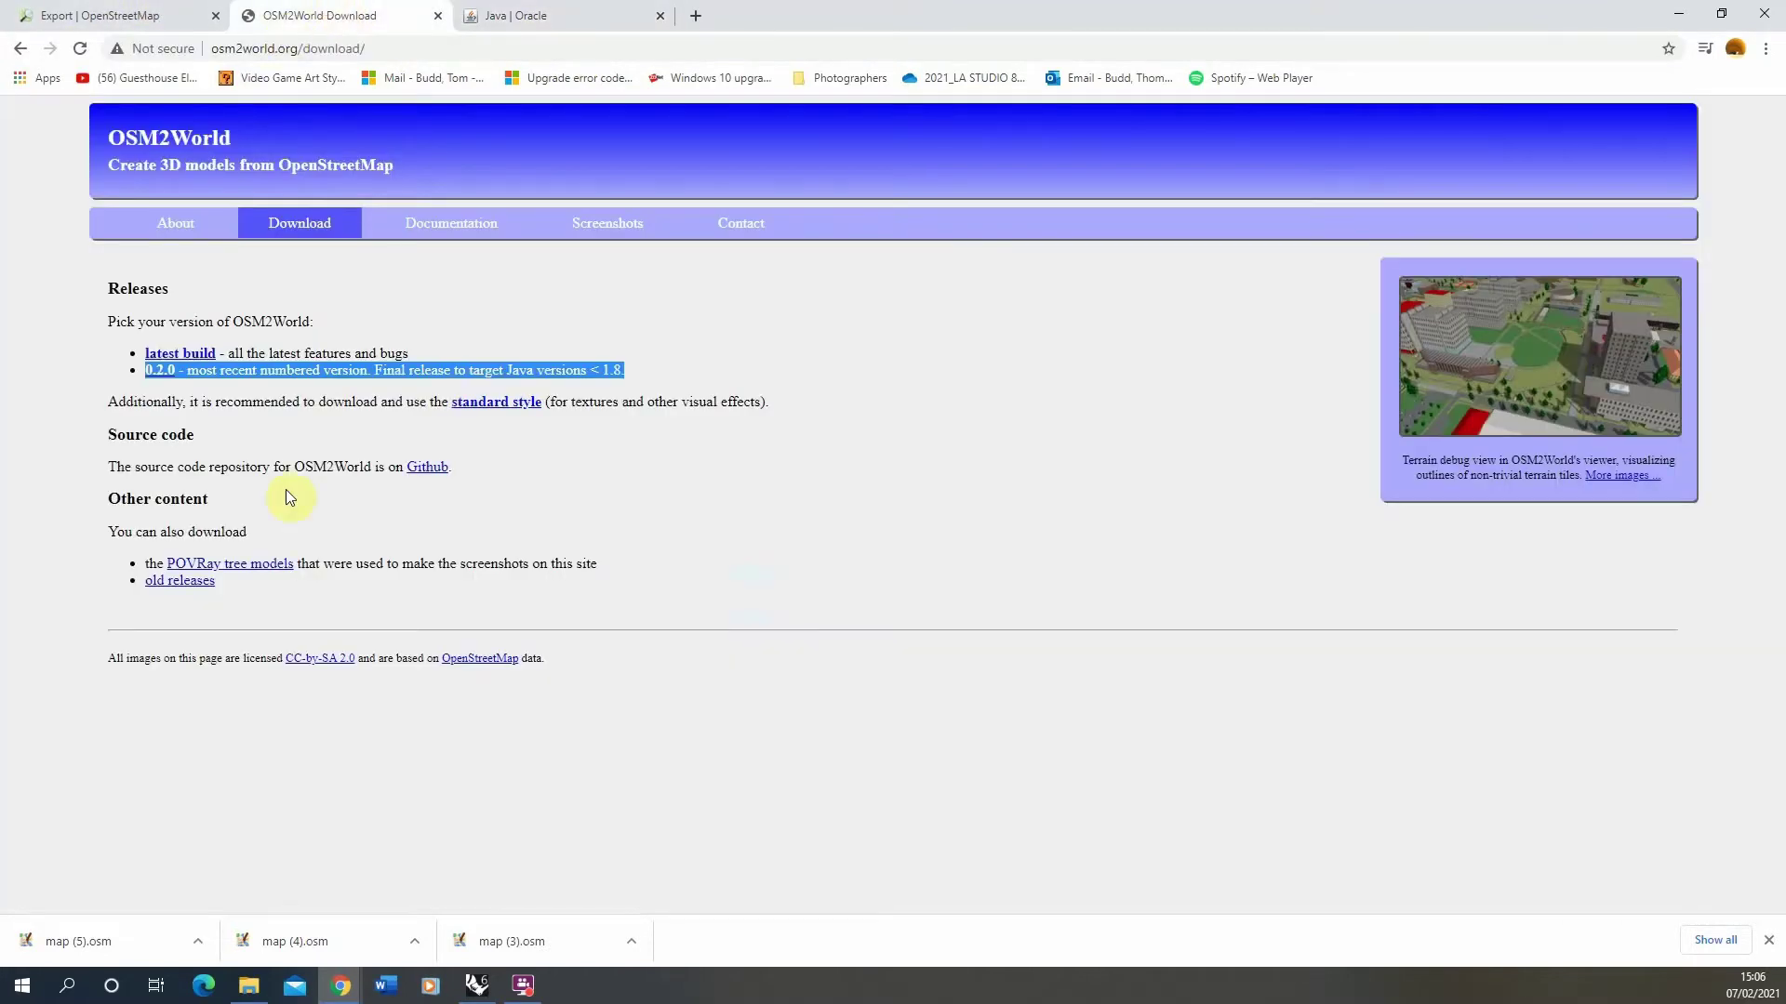
# Switch to File Explorer and launch the OSM2World executable JAR file from the OSM2World-0.2.0-bin folder
pyautogui.click(248, 985)
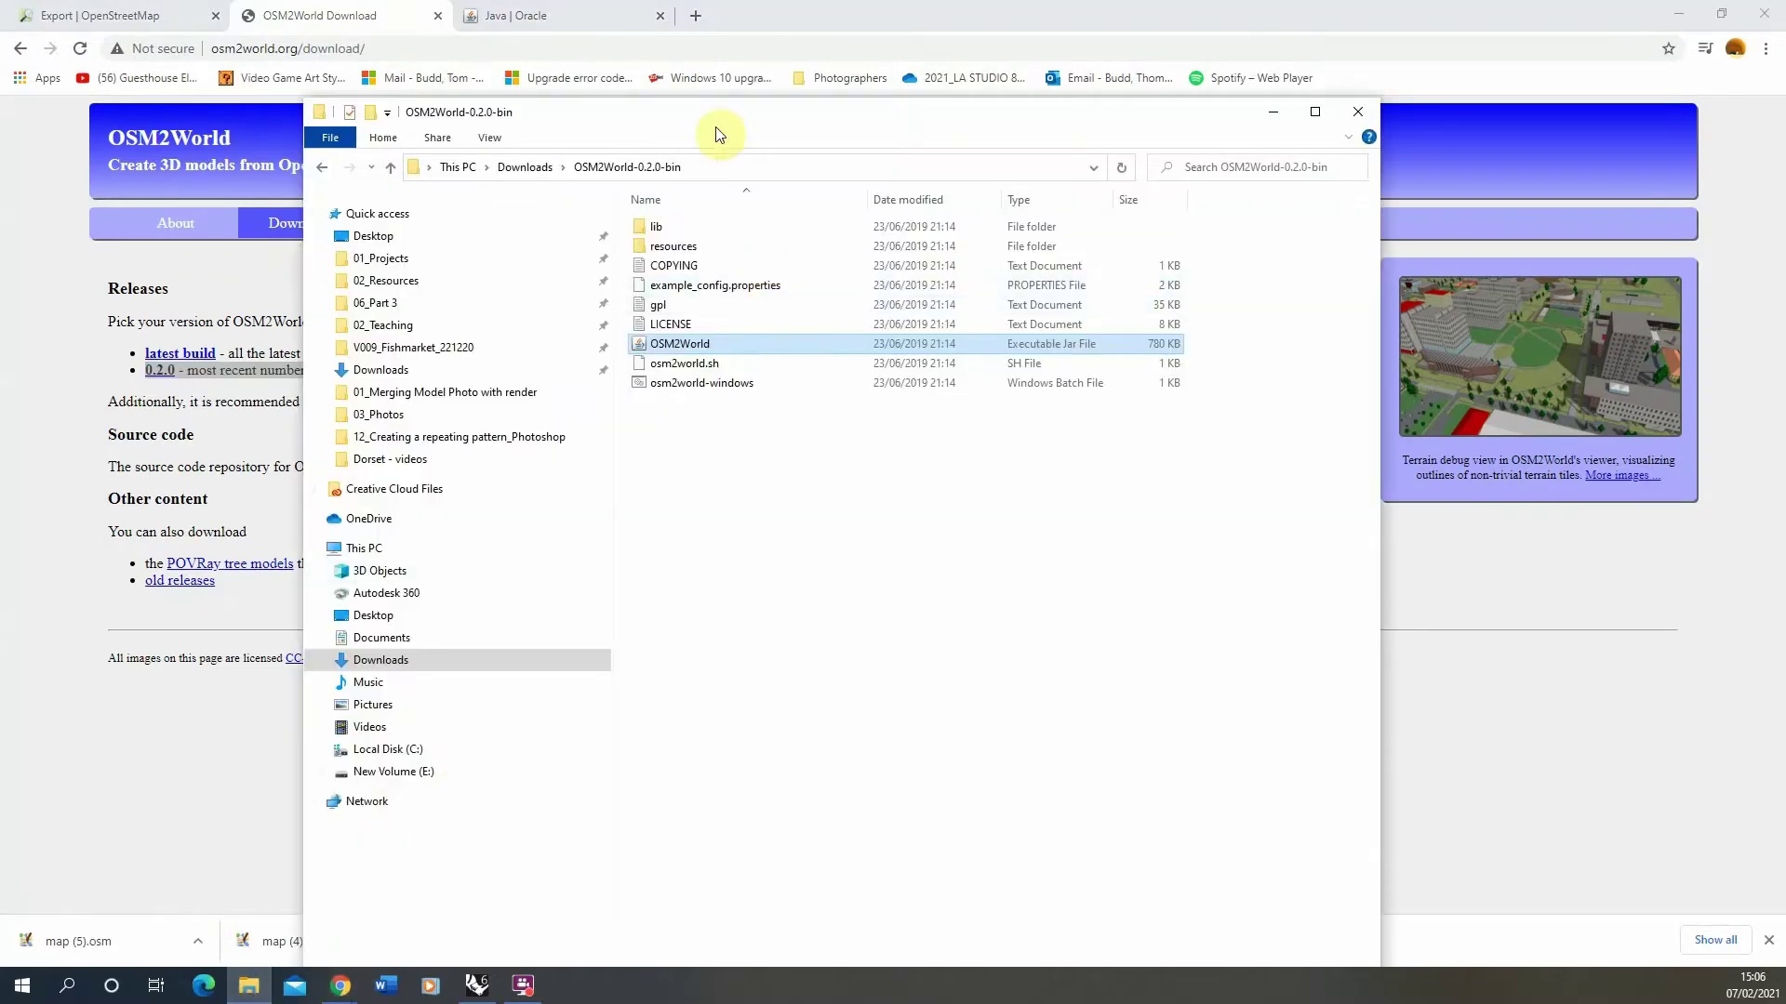
pyautogui.moveTo(697, 121); pyautogui.dragTo(626, 124)
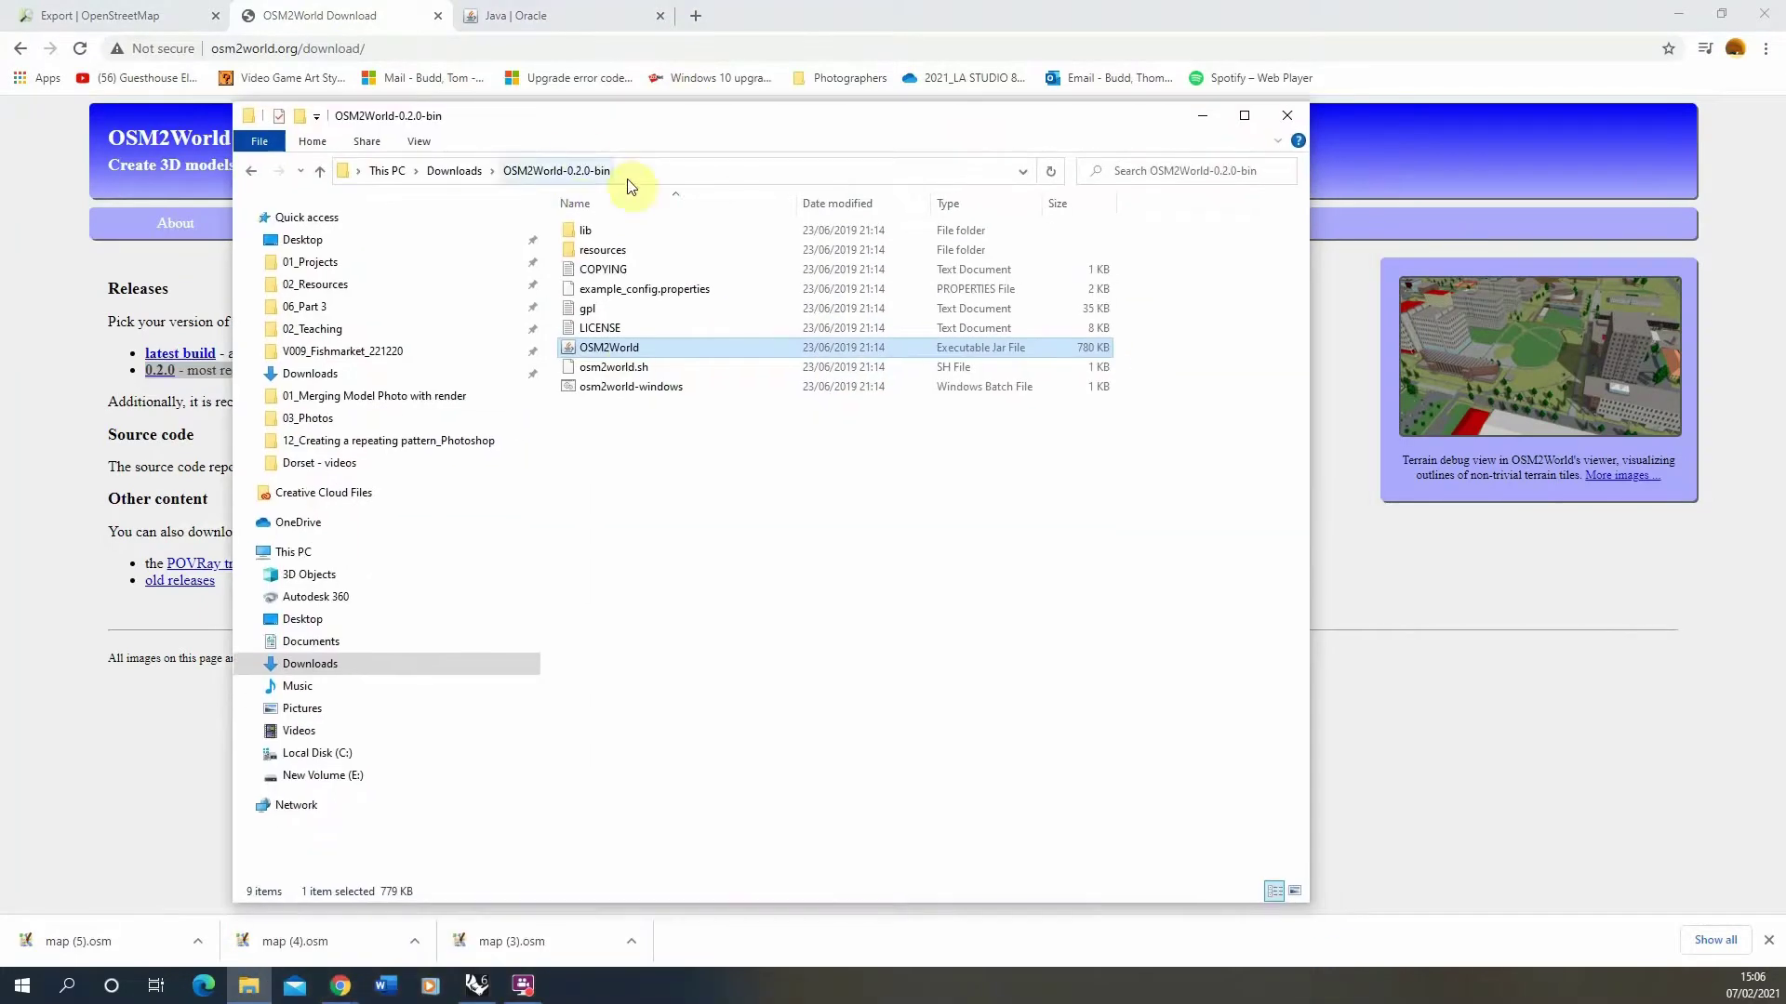
pyautogui.click(651, 521)
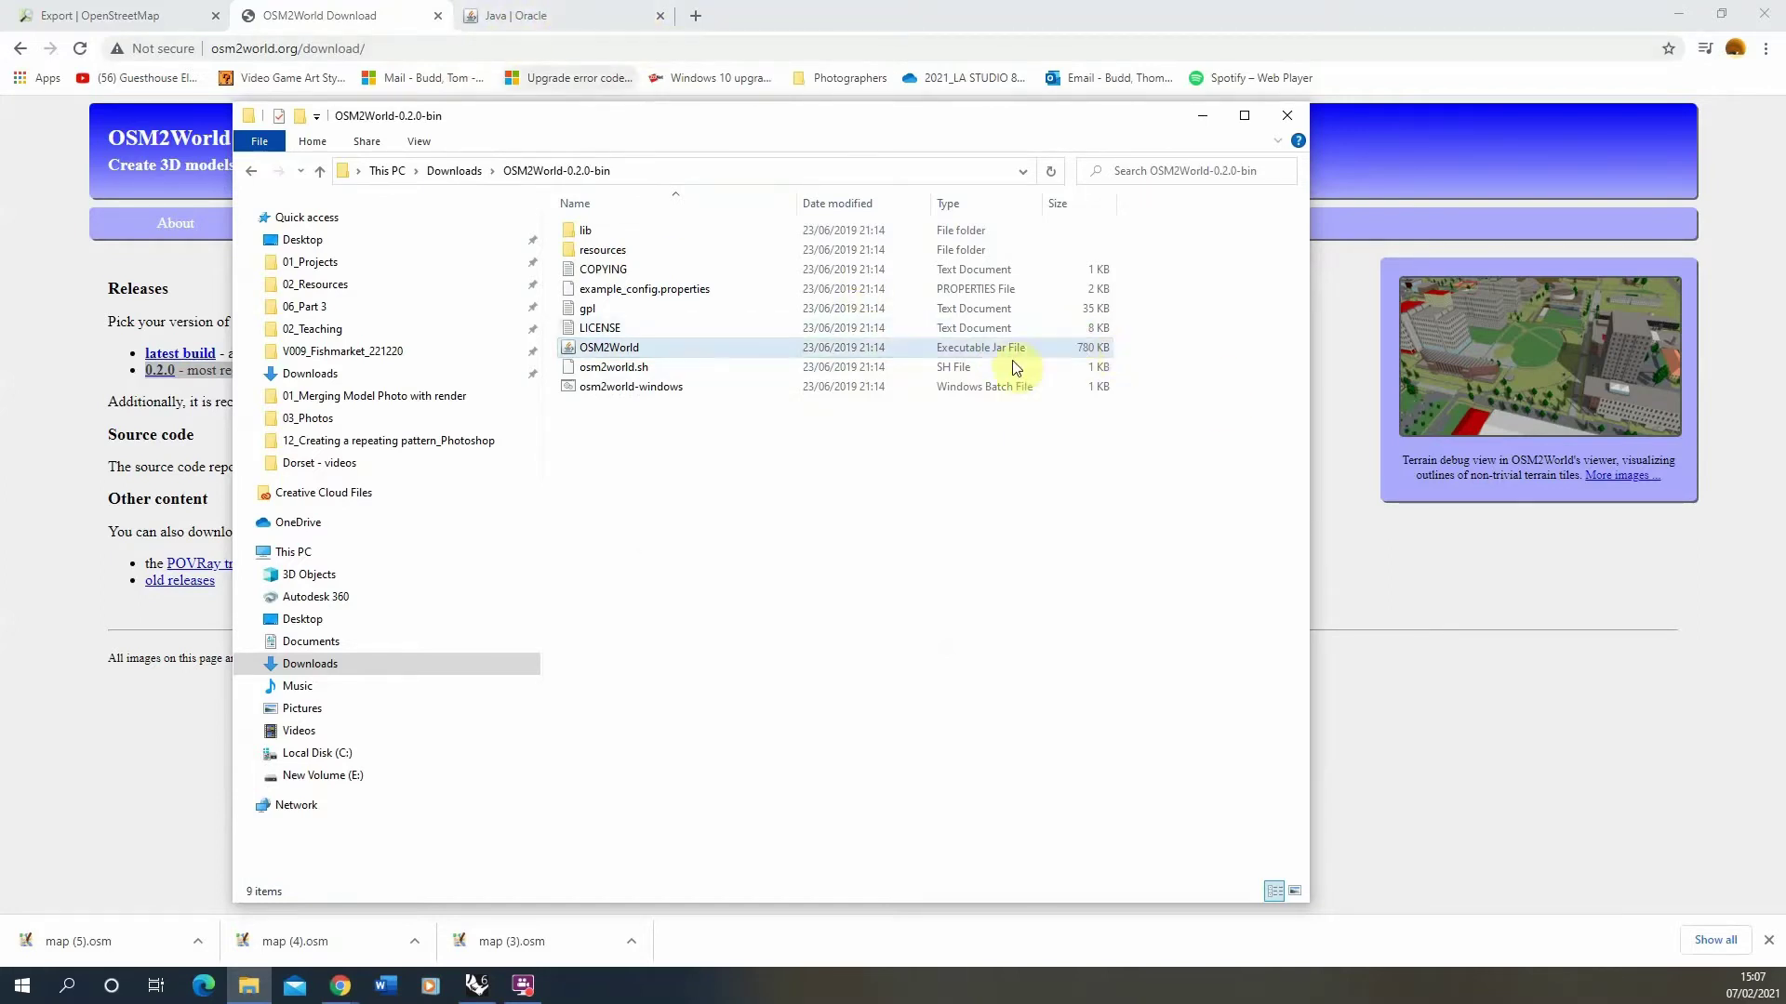
pyautogui.click(666, 350)
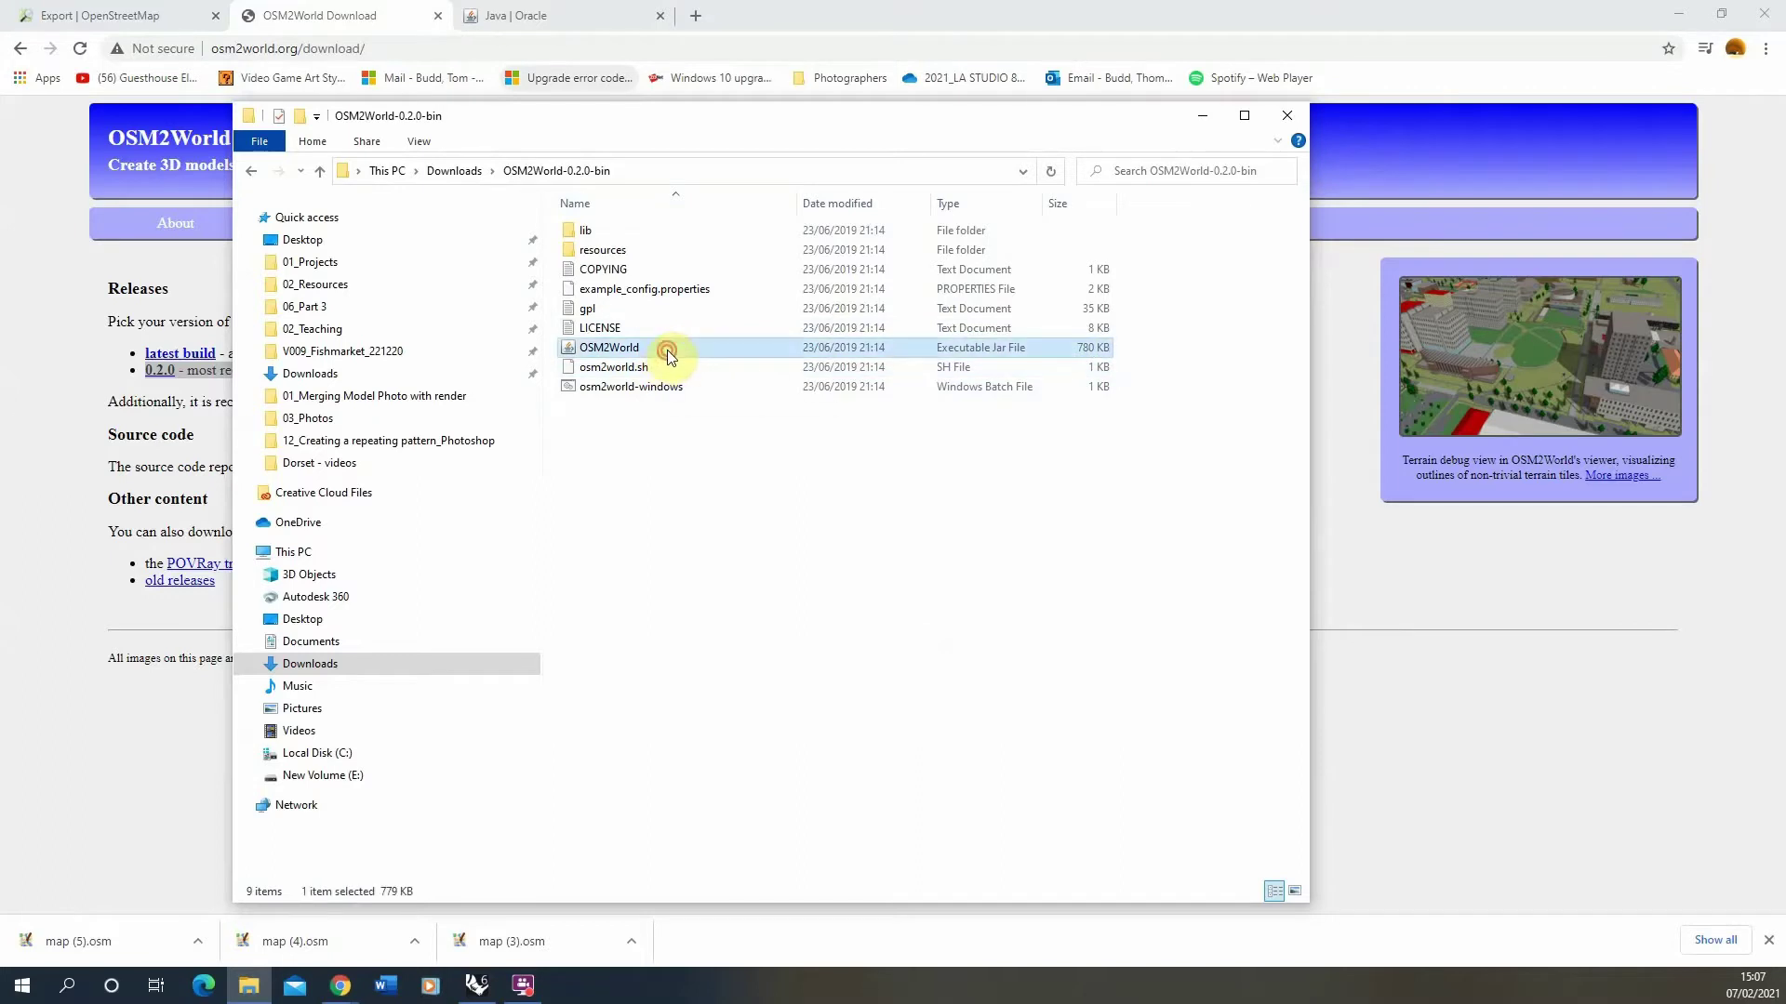
pyautogui.doubleClick(667, 350)
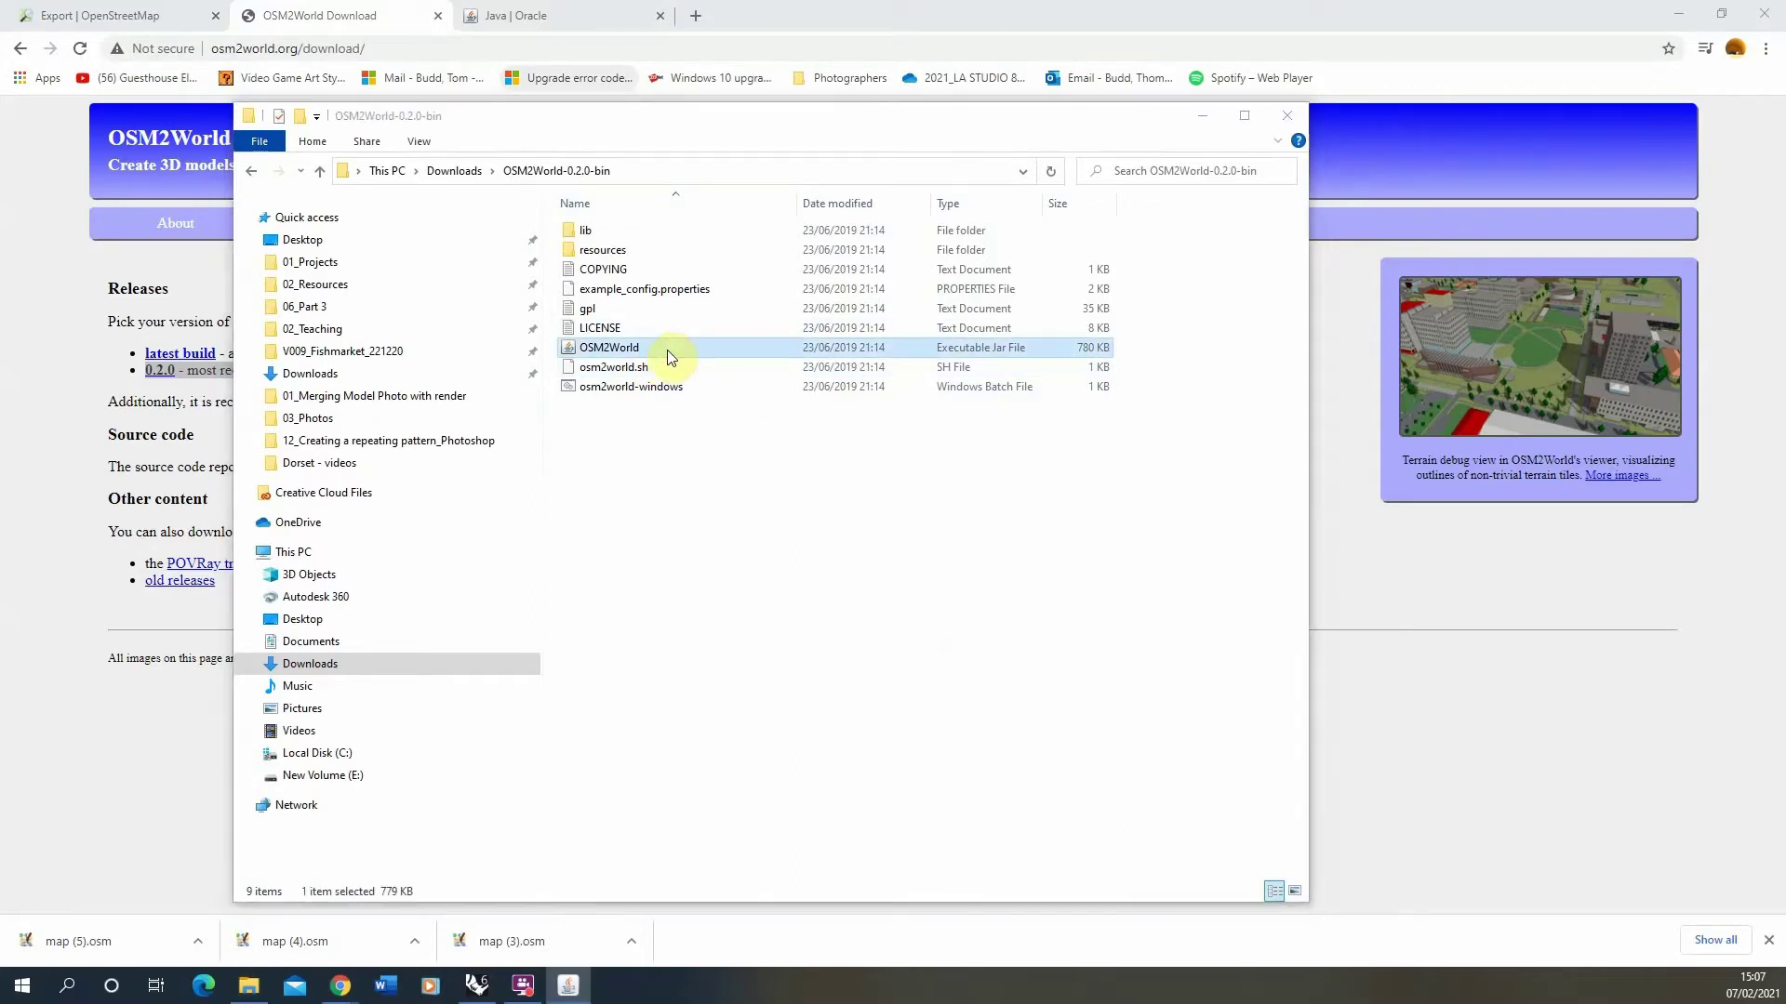
pyautogui.moveTo(296, 234); pyautogui.dragTo(758, 191)
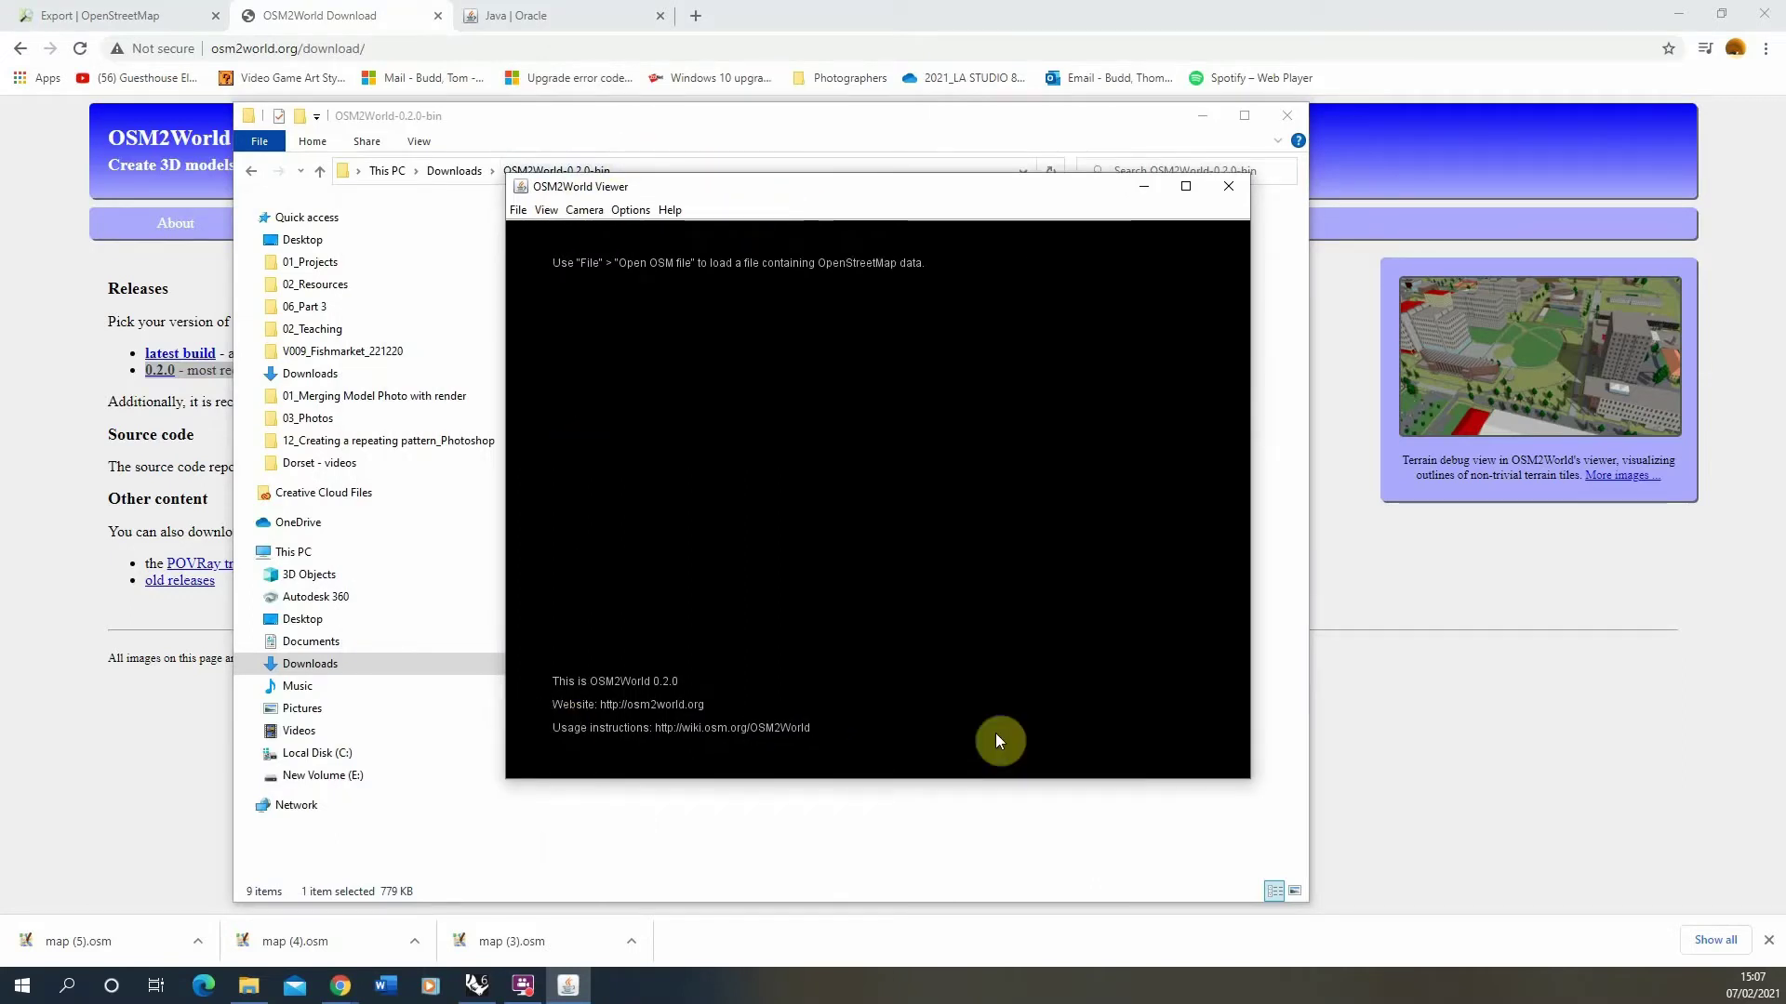
# Load the exported map (5) OSM file from the Downloads folder into the OSM2World Viewer
pyautogui.click(522, 216)
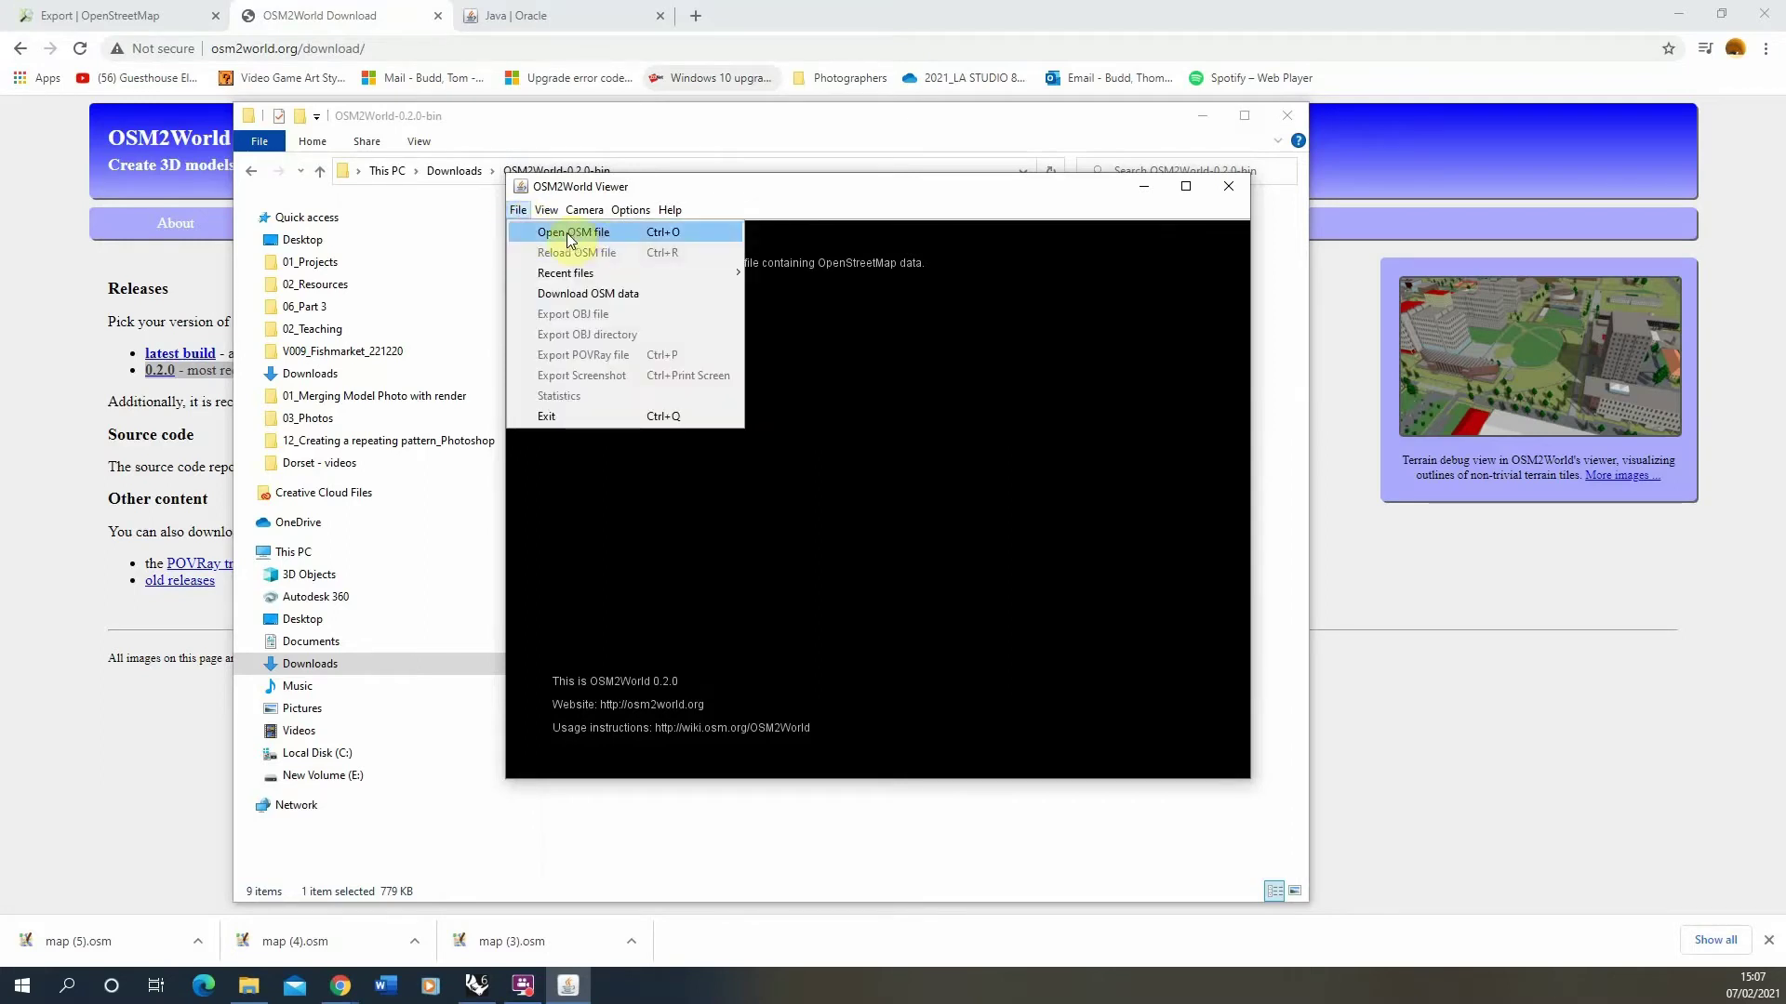
pyautogui.click(597, 240)
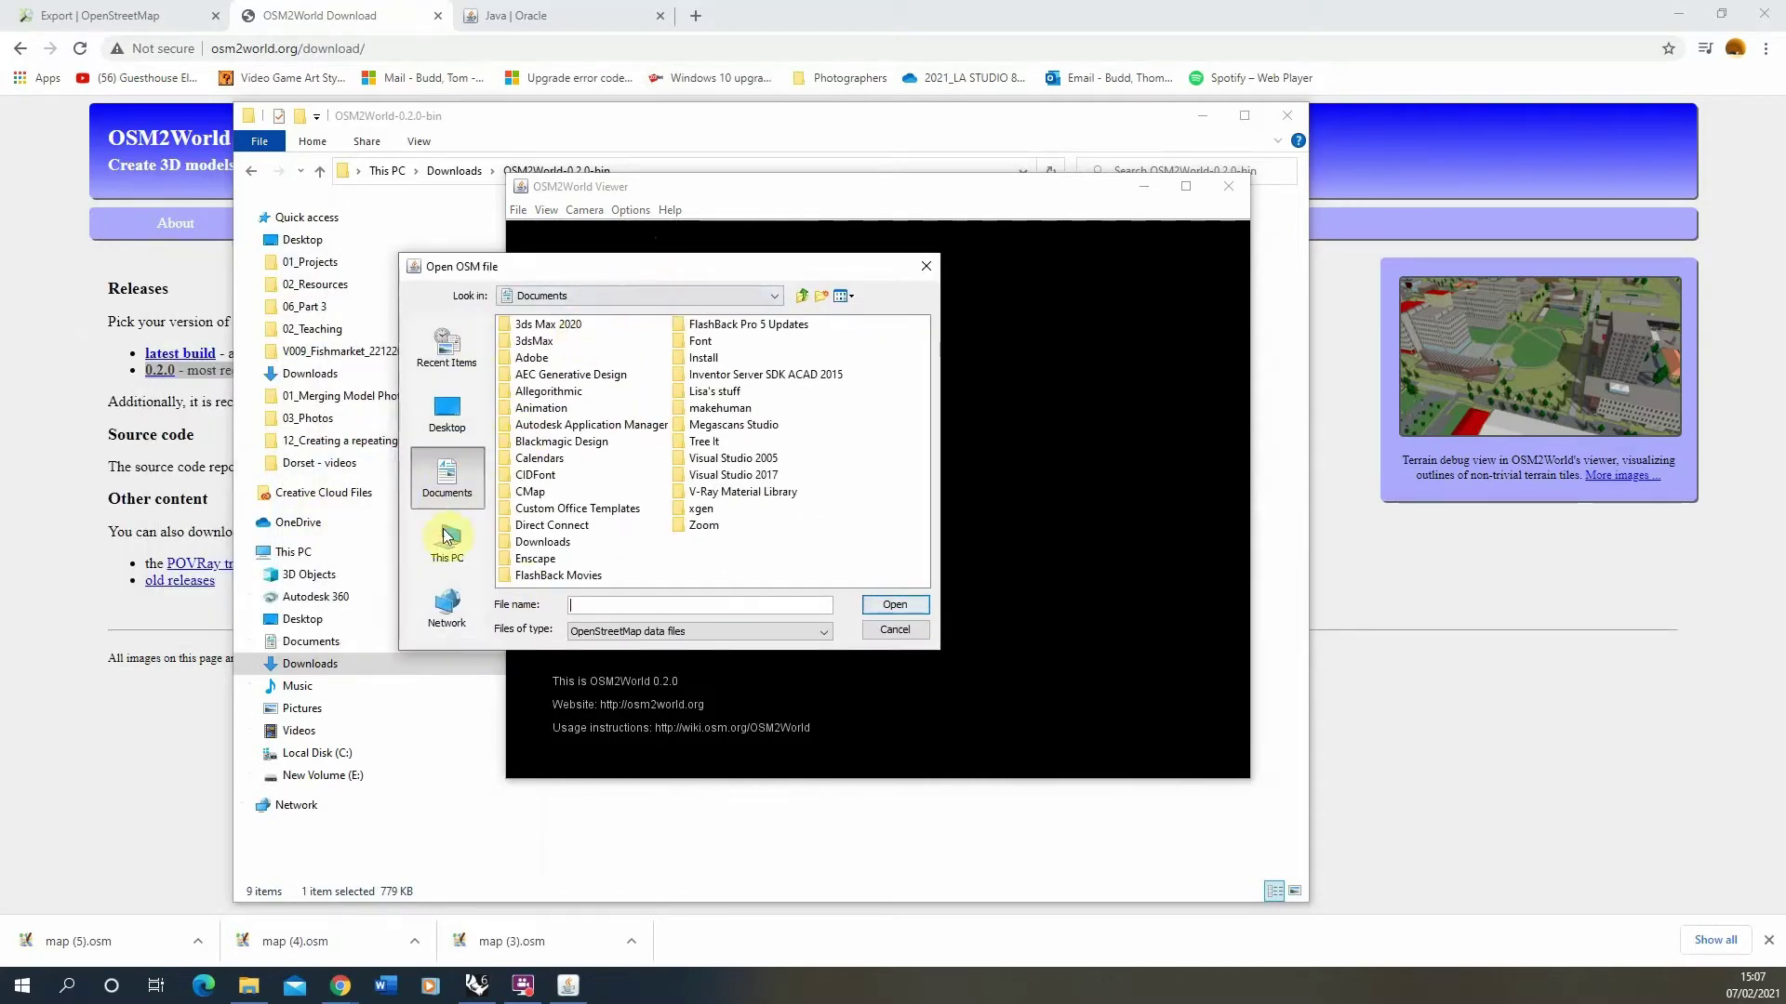
pyautogui.click(447, 543)
pyautogui.doubleClick(545, 376)
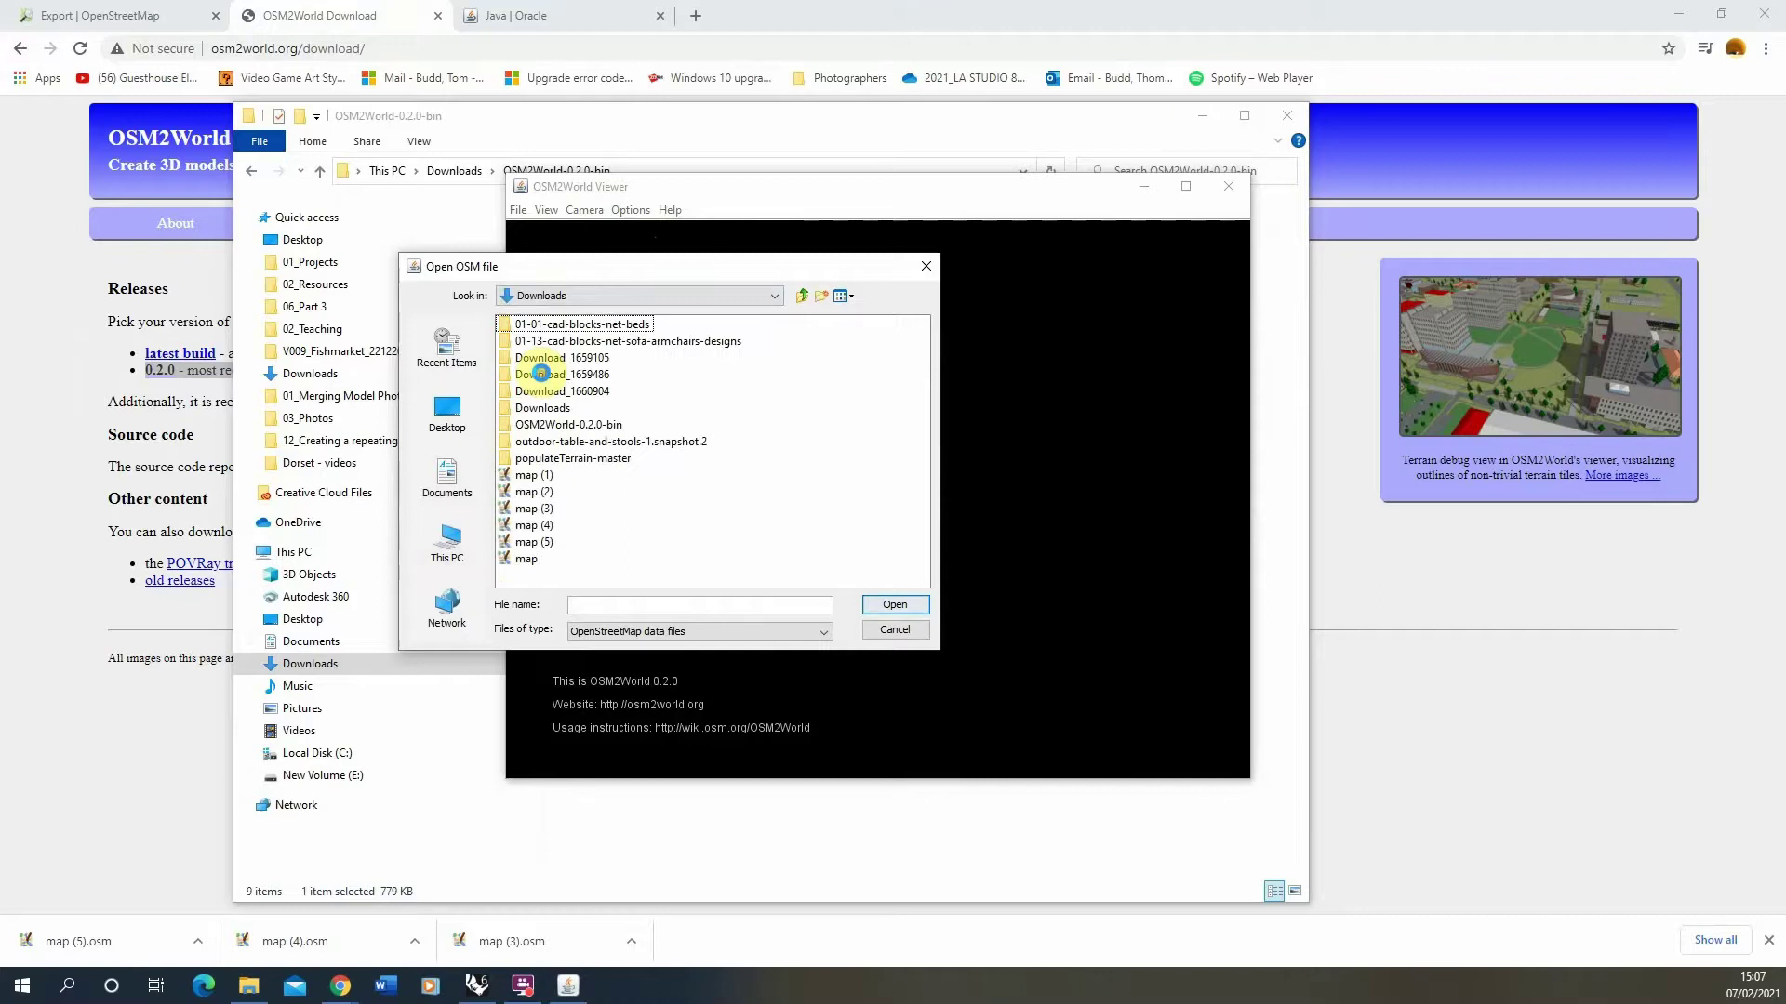
pyautogui.click(538, 545)
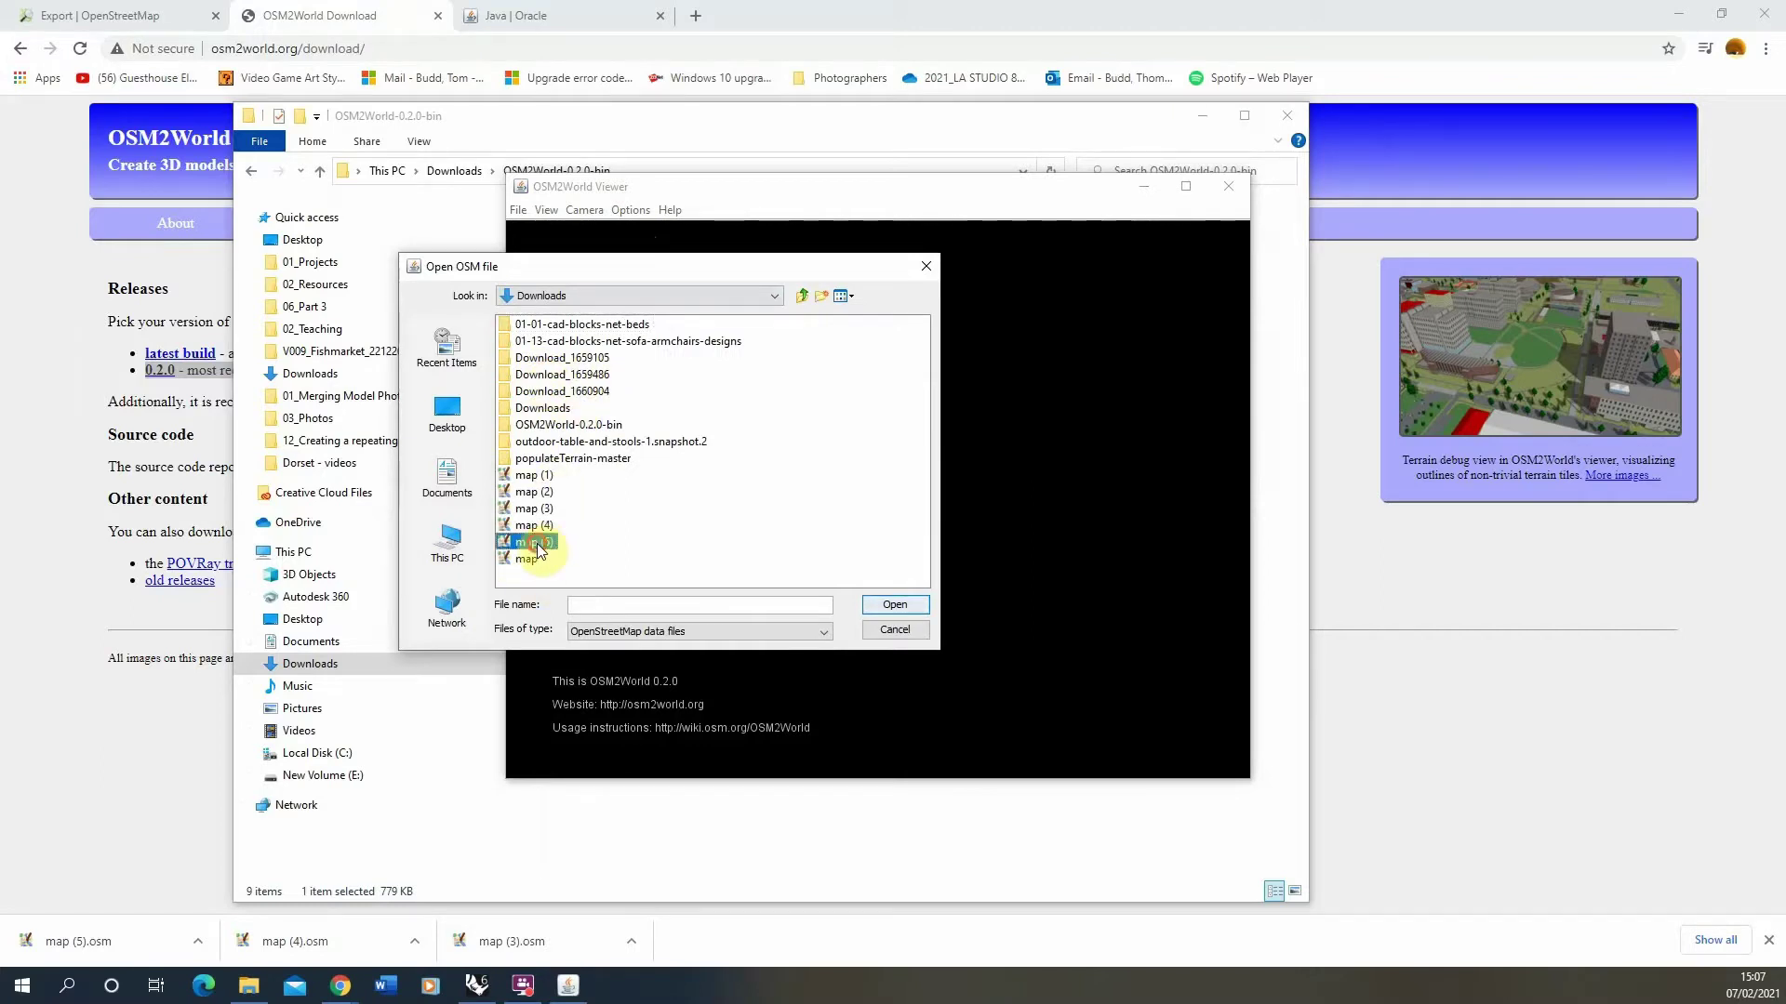
pyautogui.click(892, 605)
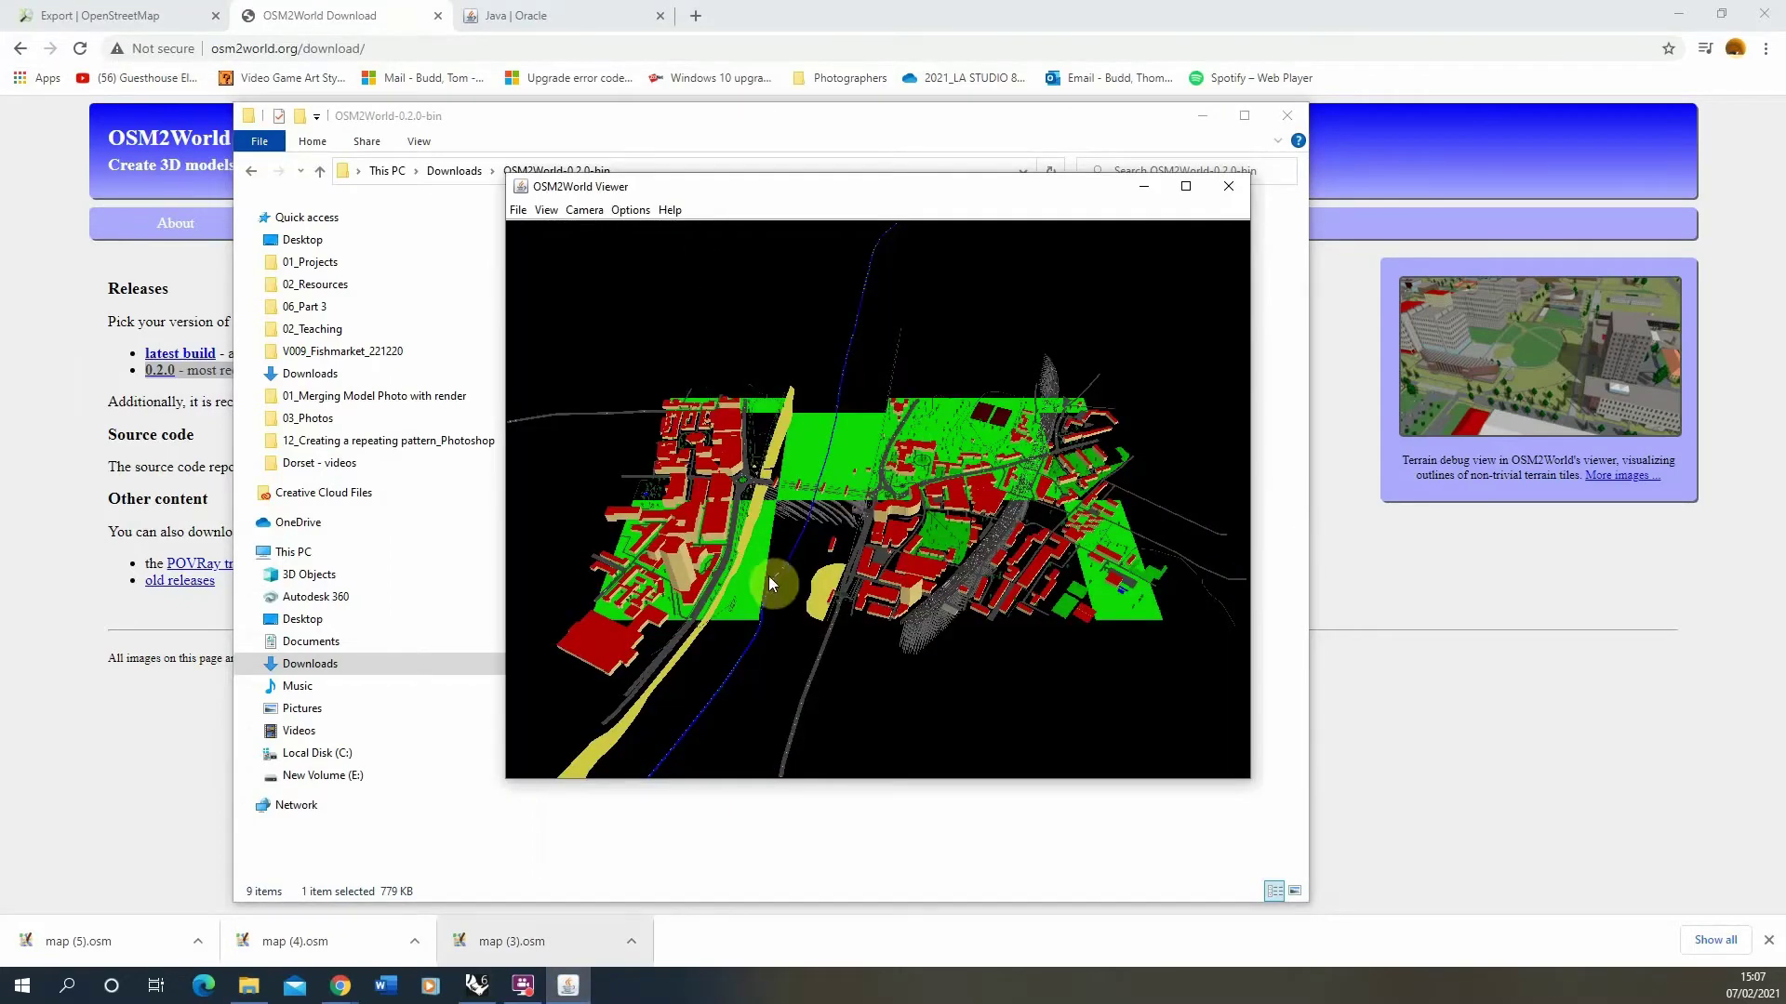
# Export the loaded 3D map as a Wavefront OBJ file, saving it over the Lambeth site file on the Desktop
pyautogui.moveTo(768, 583); pyautogui.dragTo(997, 498)
pyautogui.scroll(-3, 1018, 477)
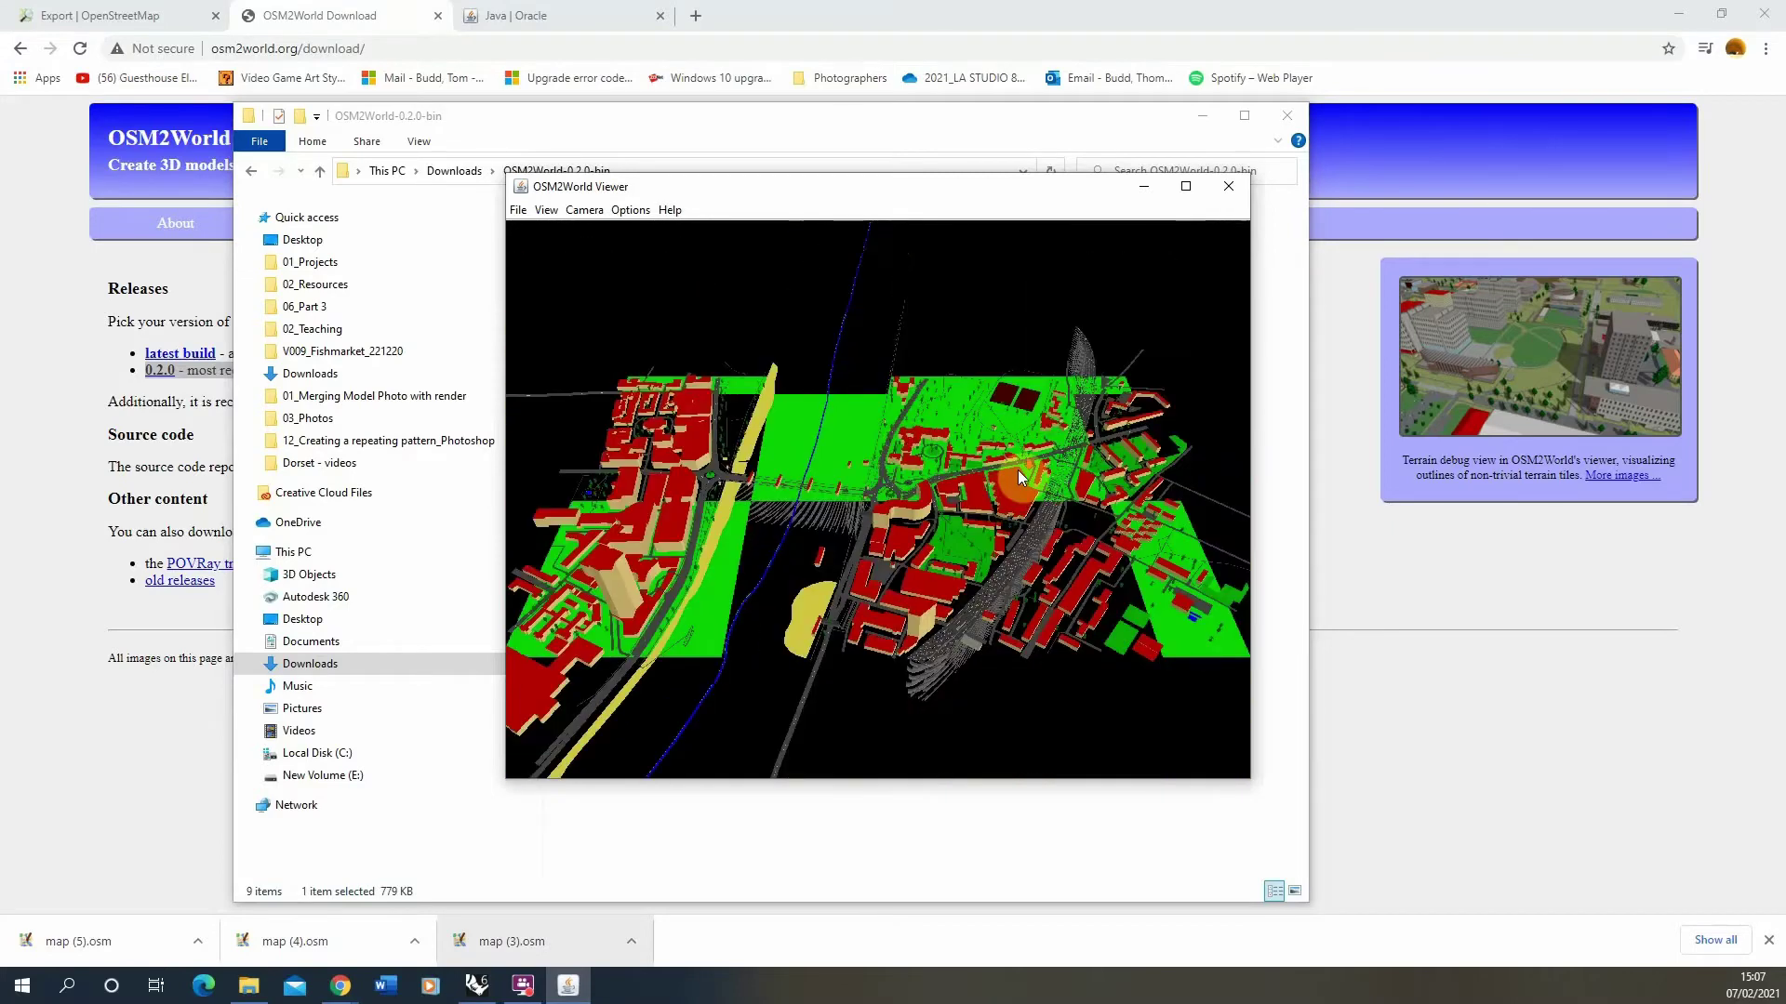
pyautogui.scroll(-2, 1017, 473)
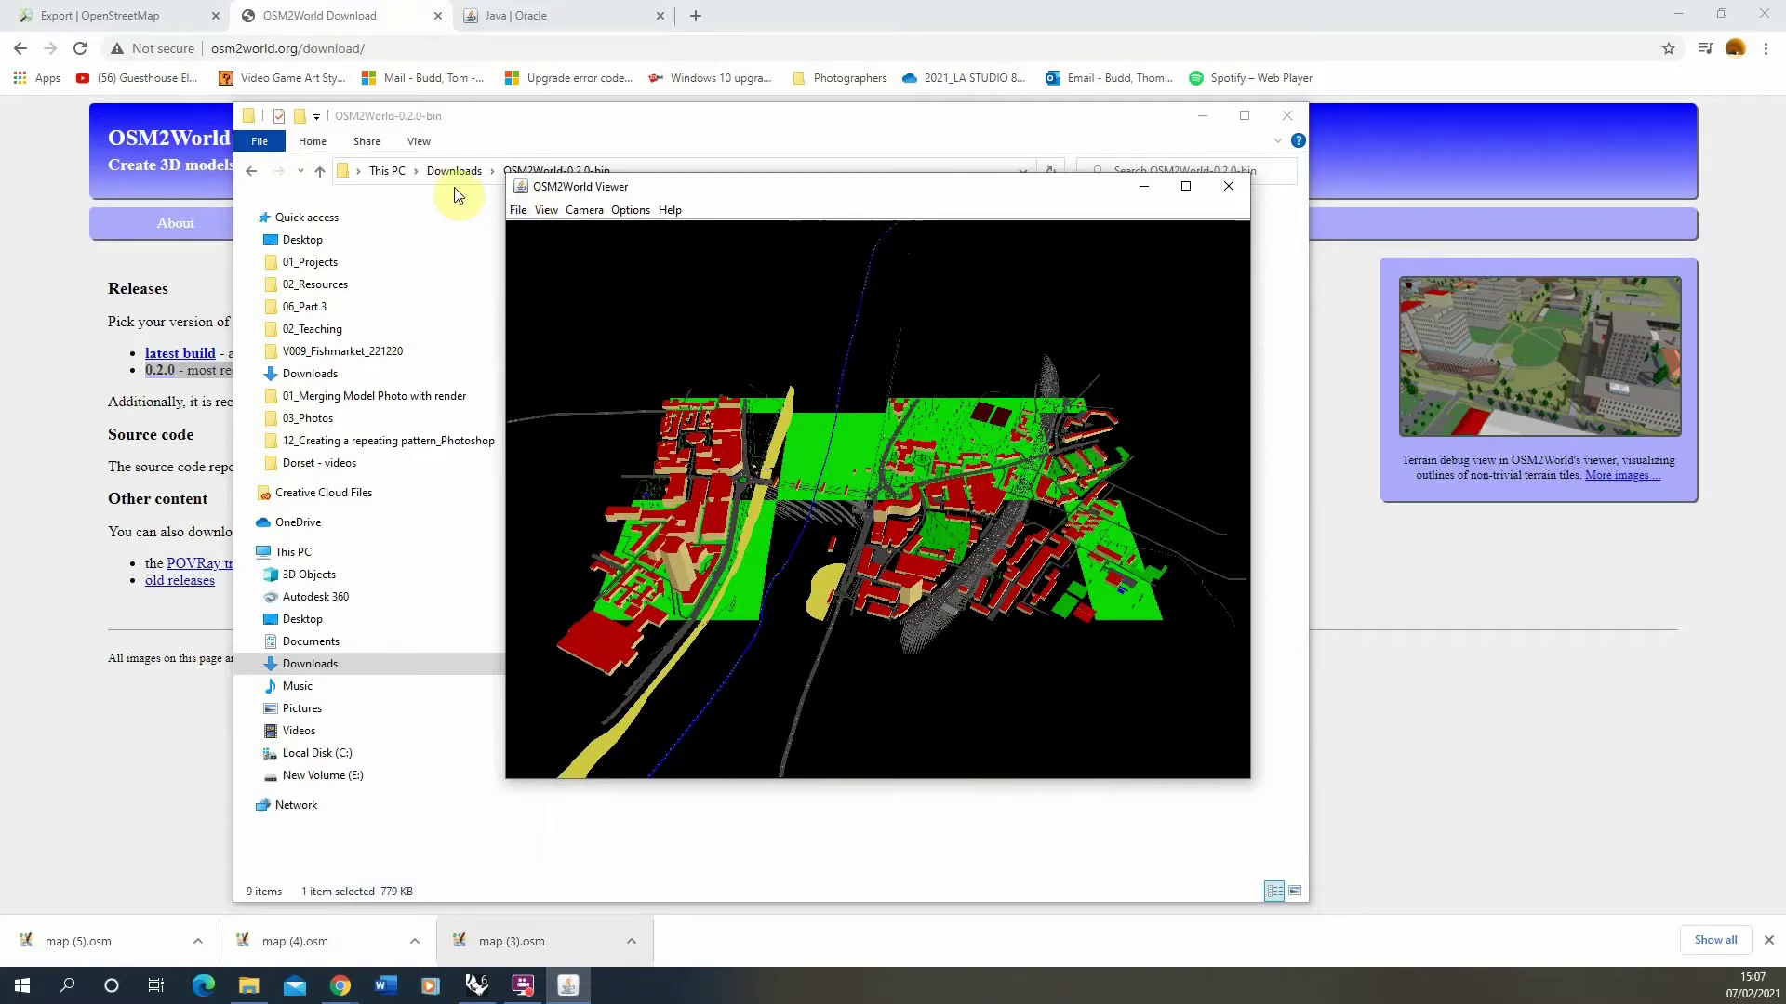
pyautogui.click(519, 211)
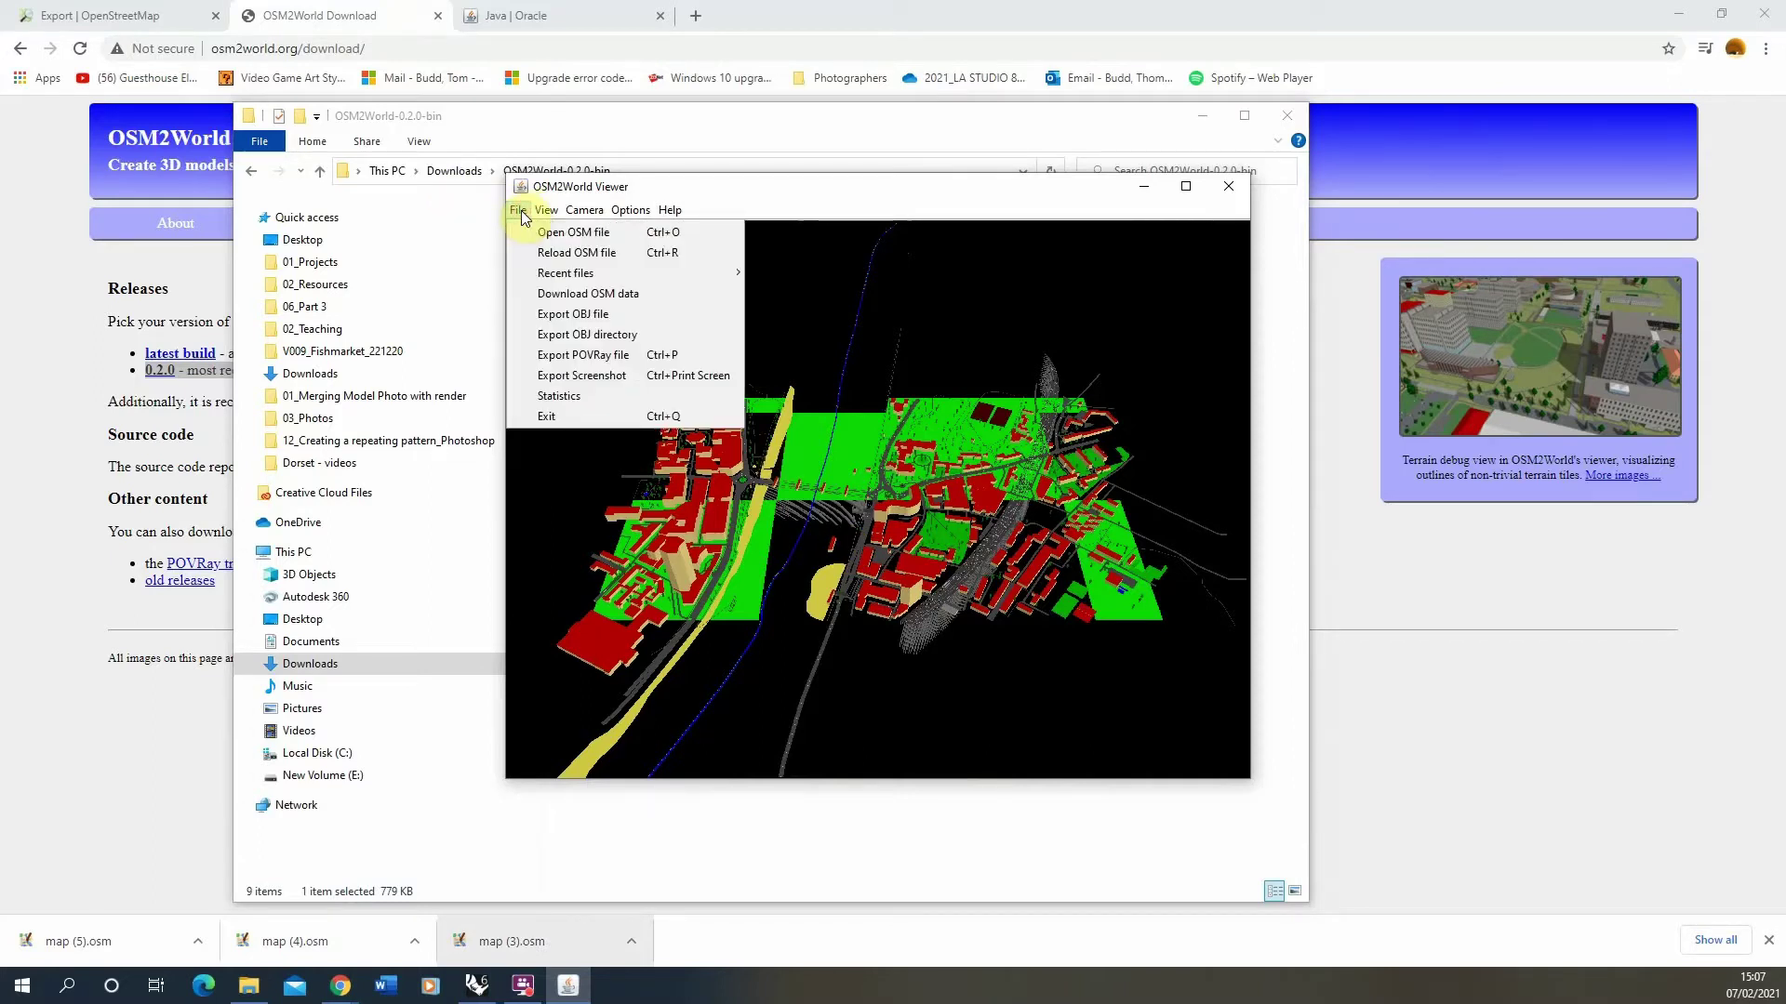
pyautogui.click(618, 313)
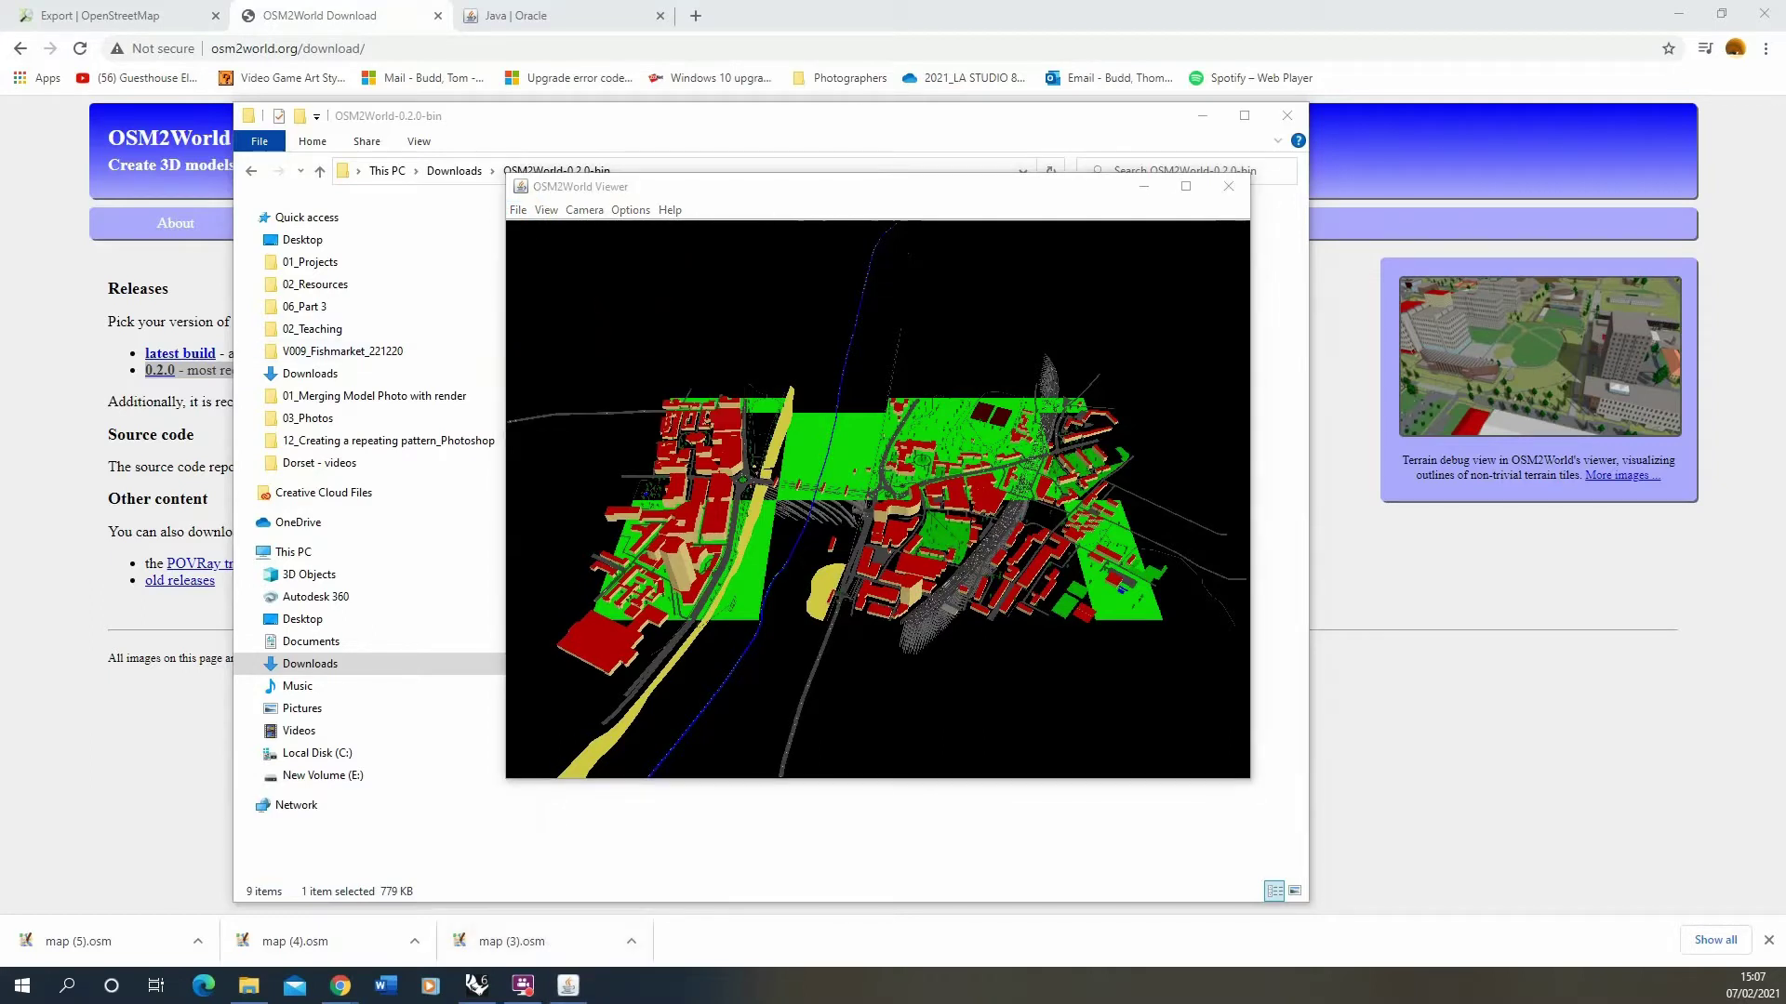
pyautogui.moveTo(686, 359); pyautogui.dragTo(579, 256)
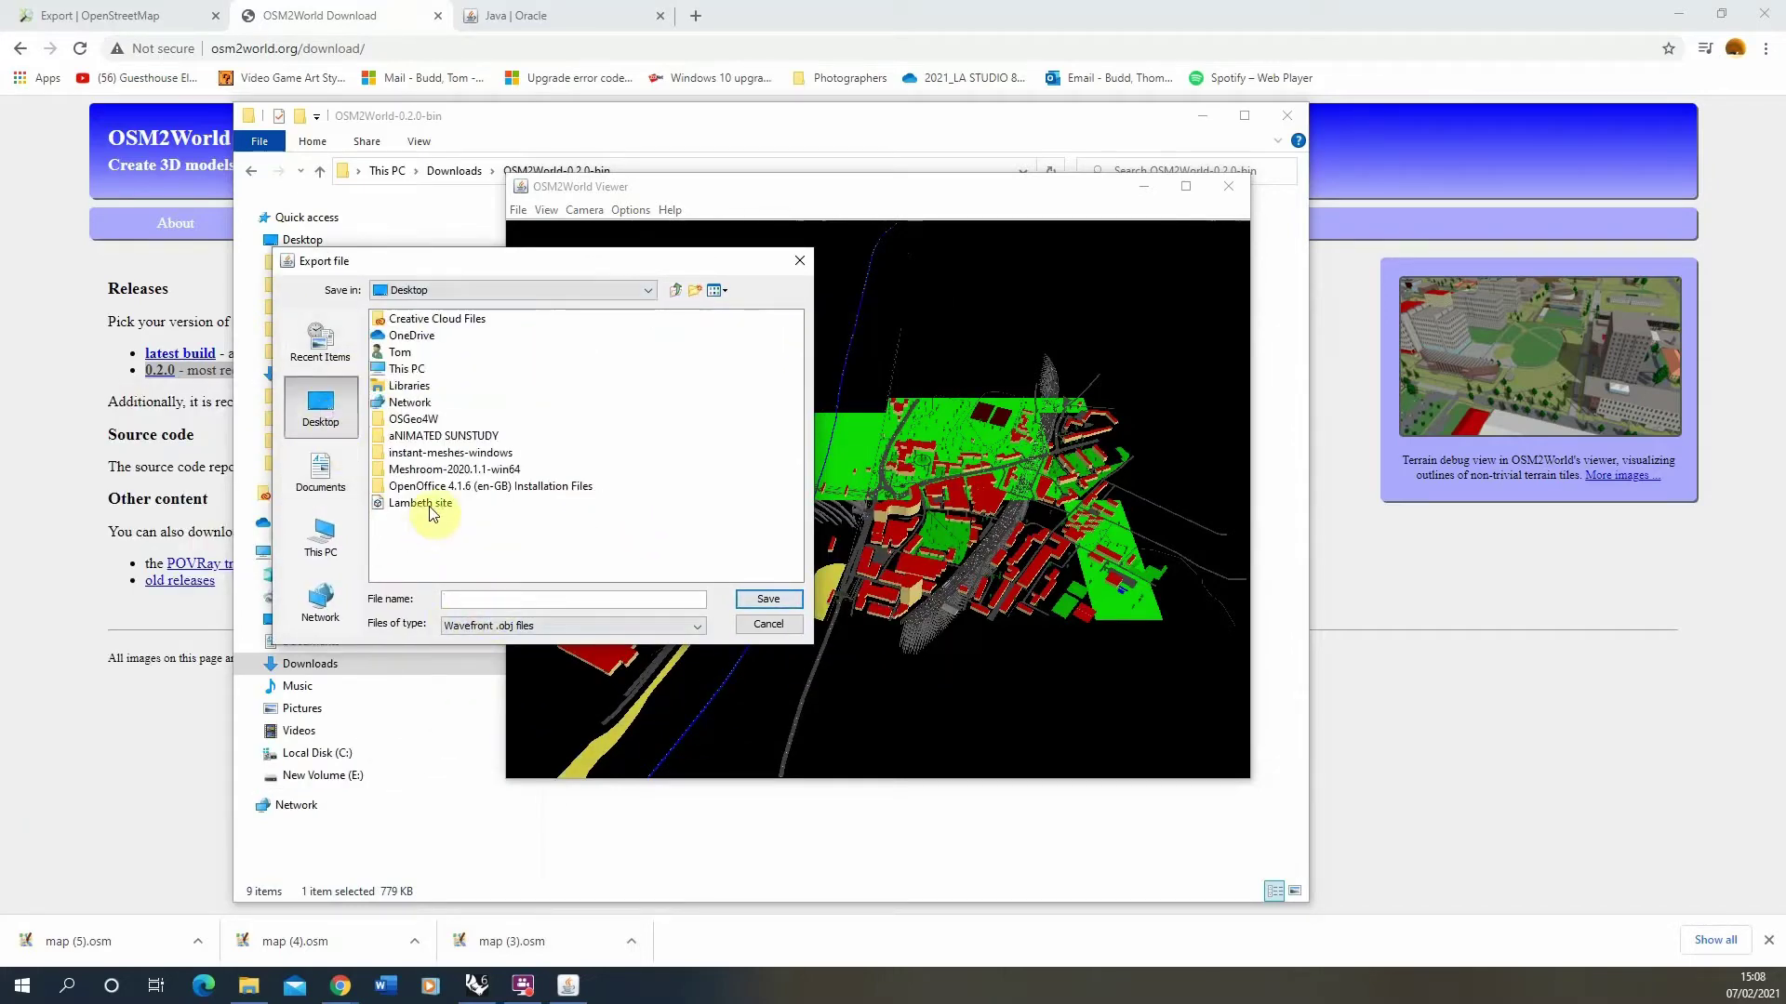
pyautogui.click(419, 503)
pyautogui.click(778, 601)
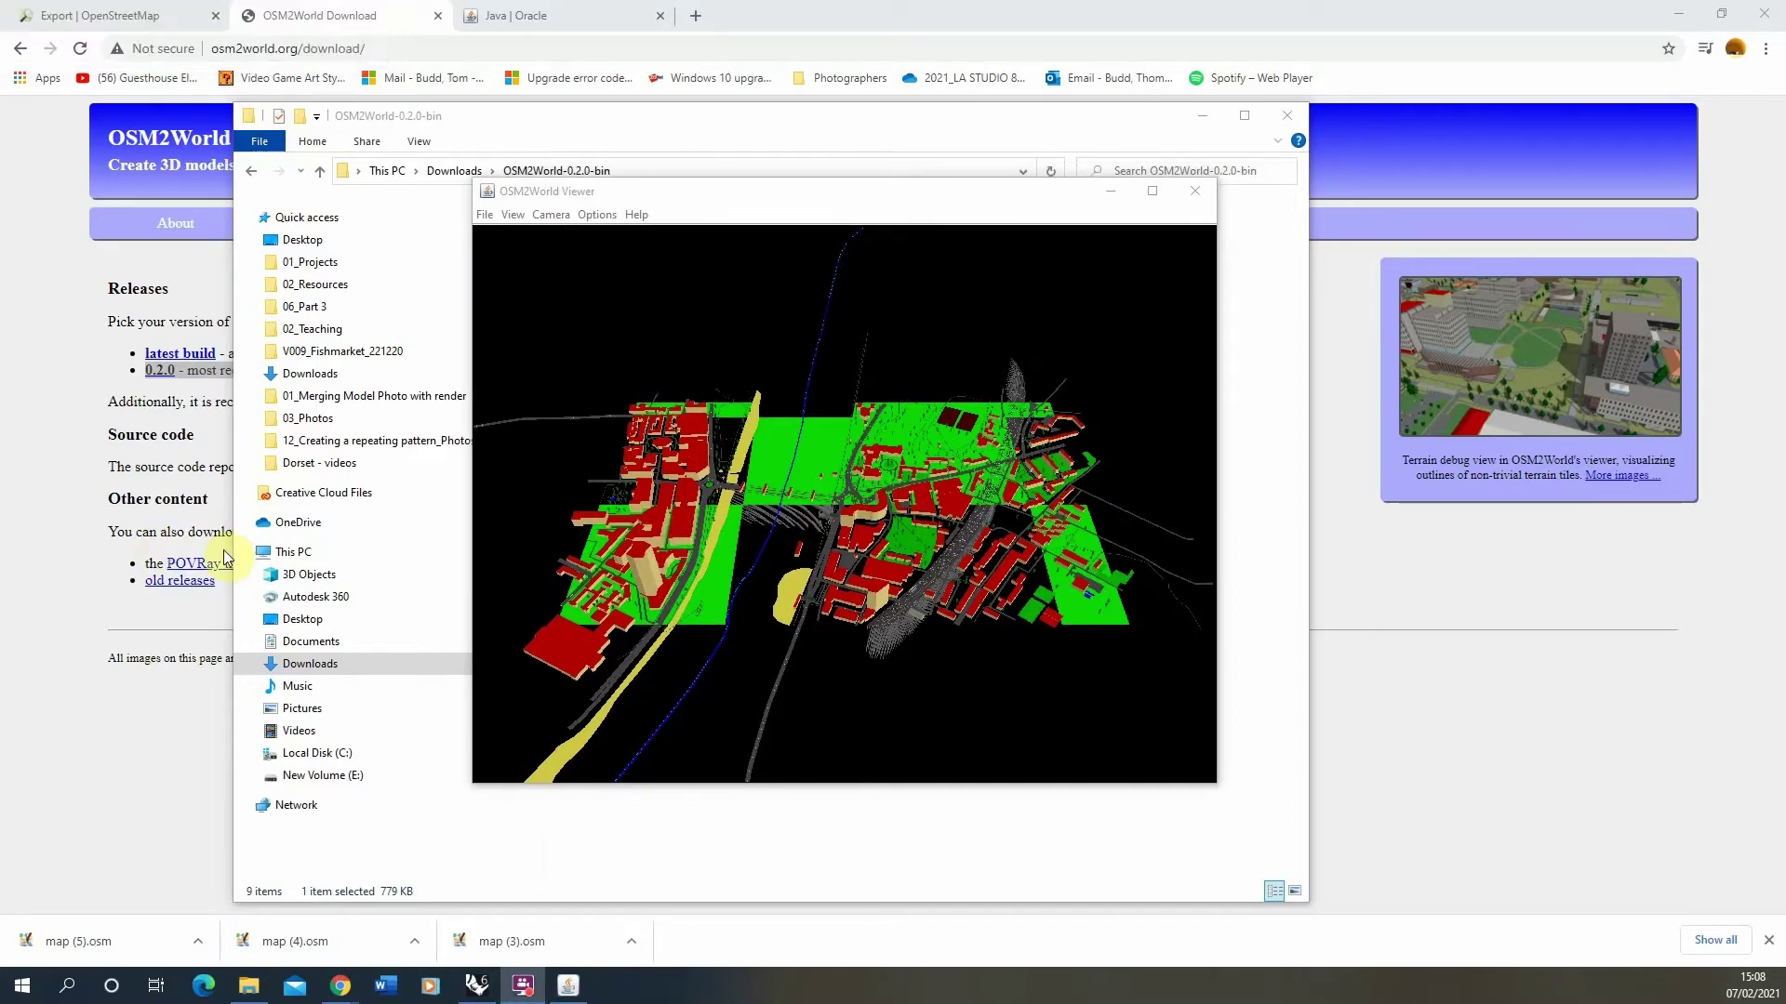
pyautogui.click(868, 603)
# Switch to Rhino and import the Lambeth site OBJ file from the Desktop, with OBJ groups imported as Nothing
pyautogui.click(476, 986)
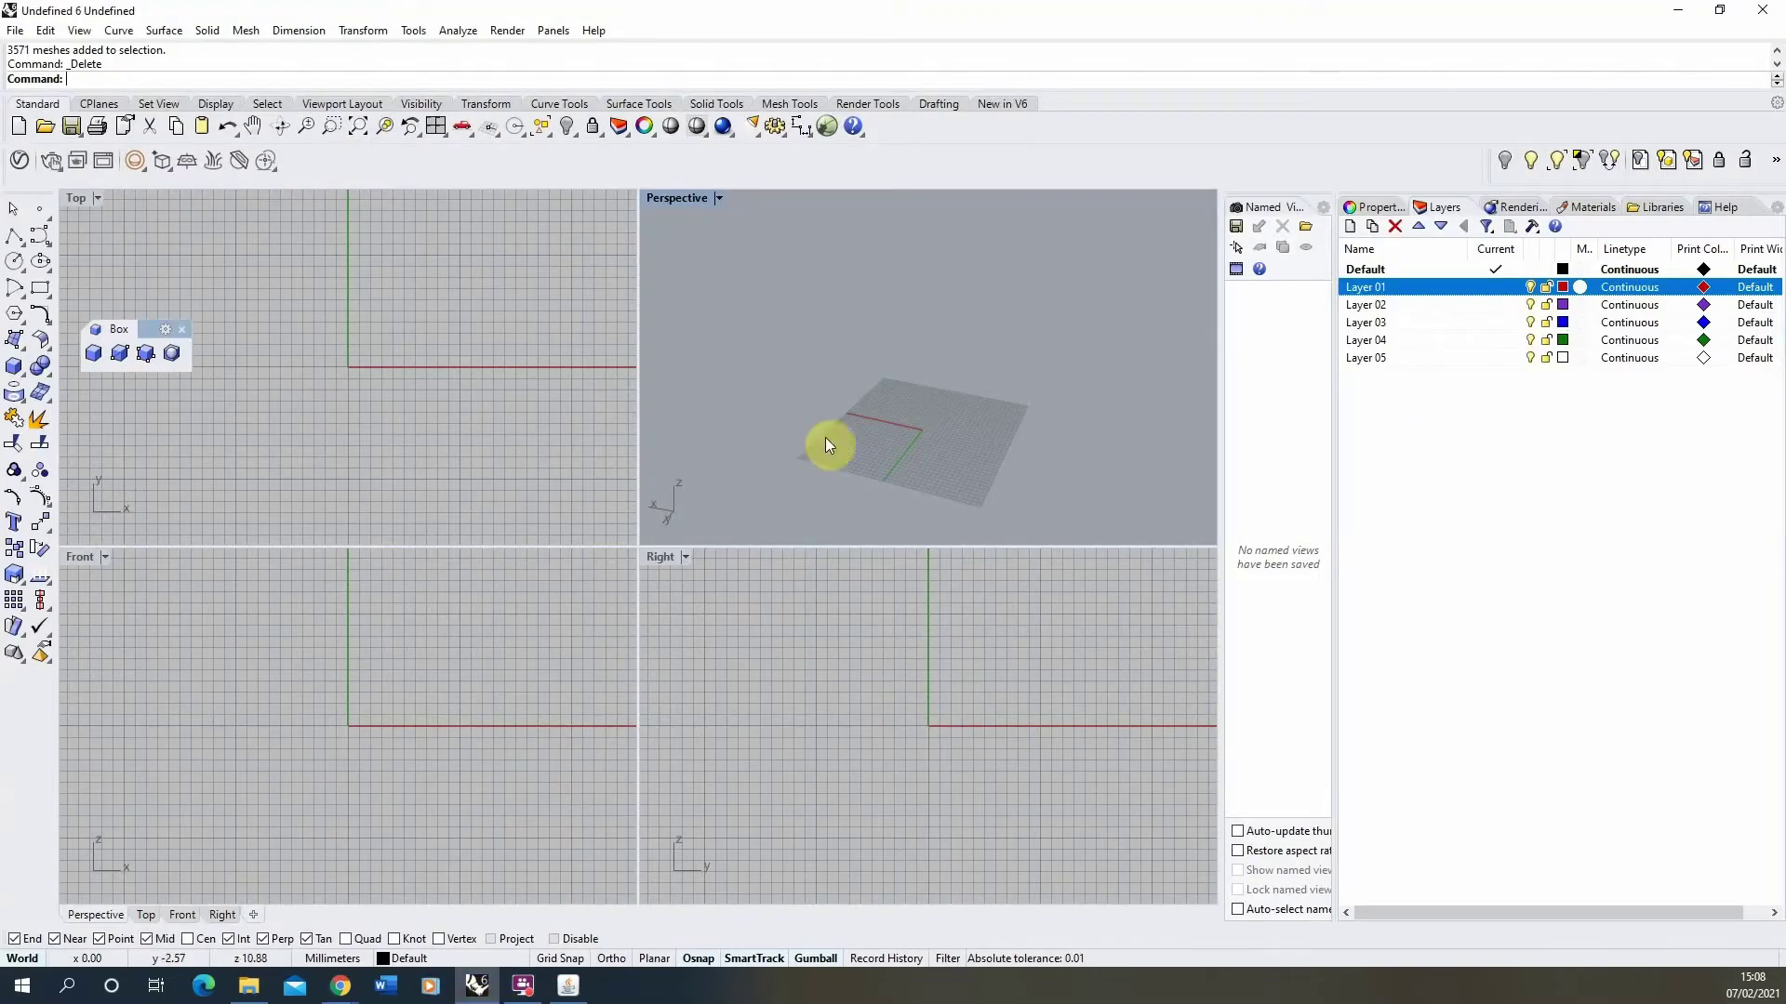
pyautogui.click(16, 31)
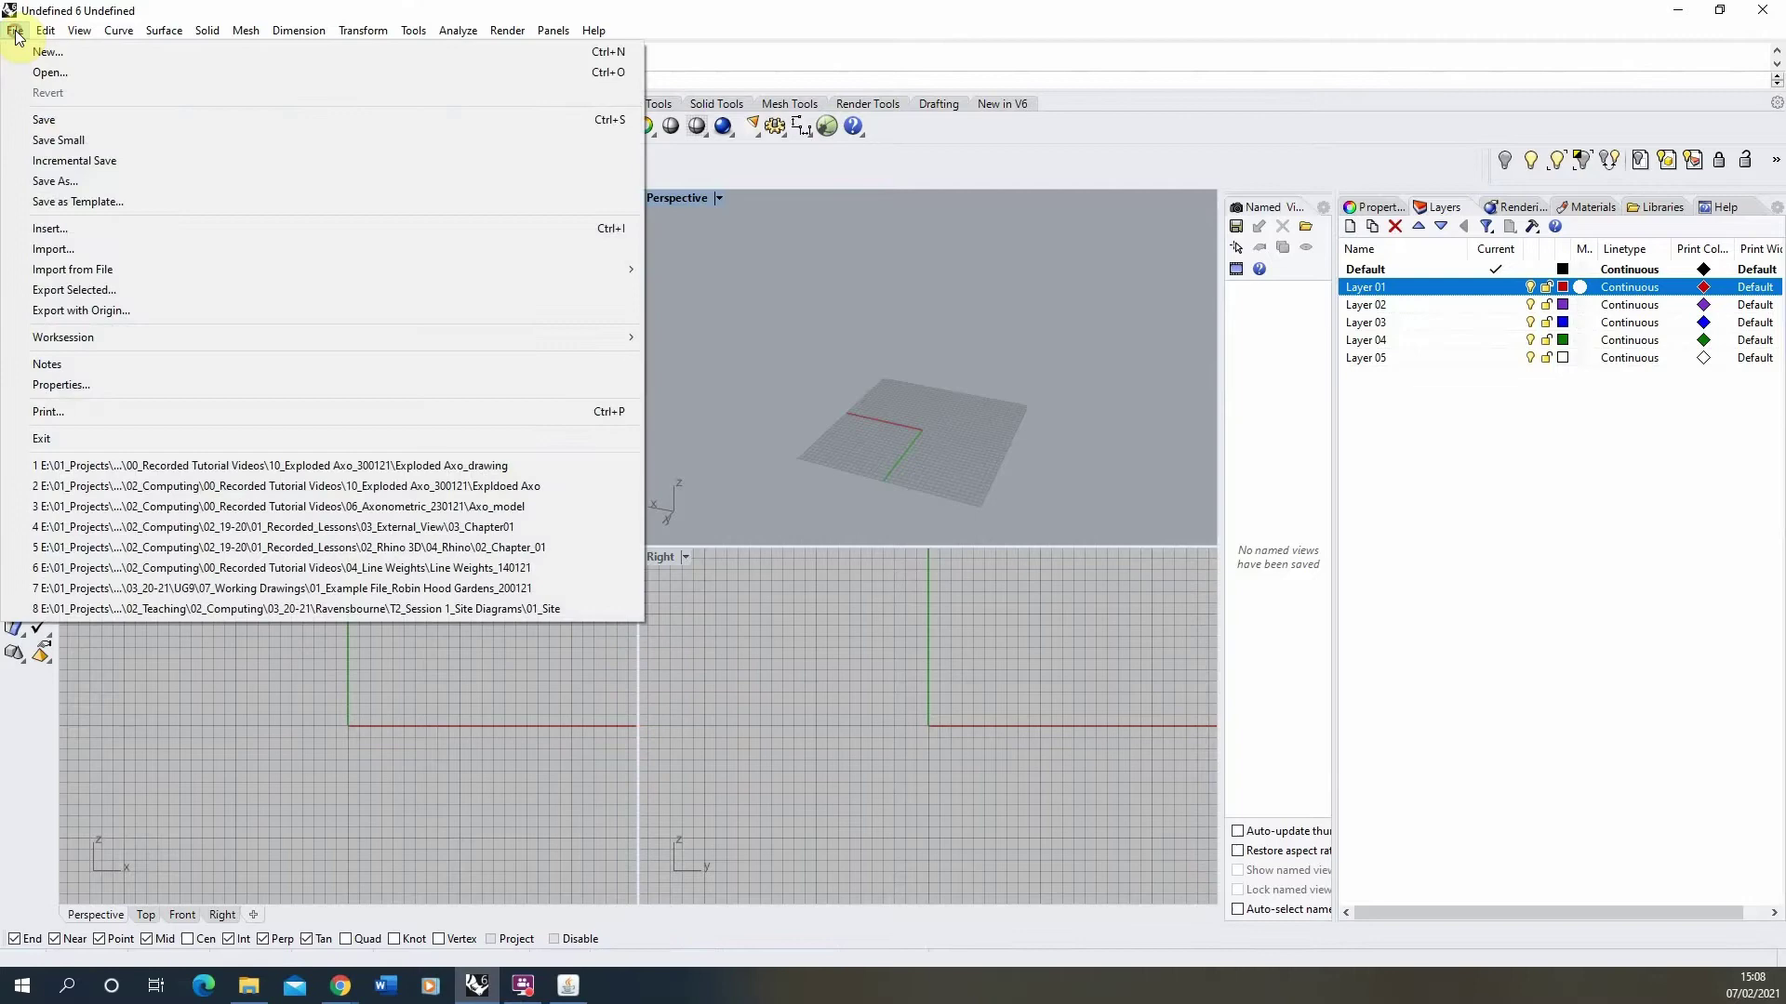
pyautogui.click(53, 248)
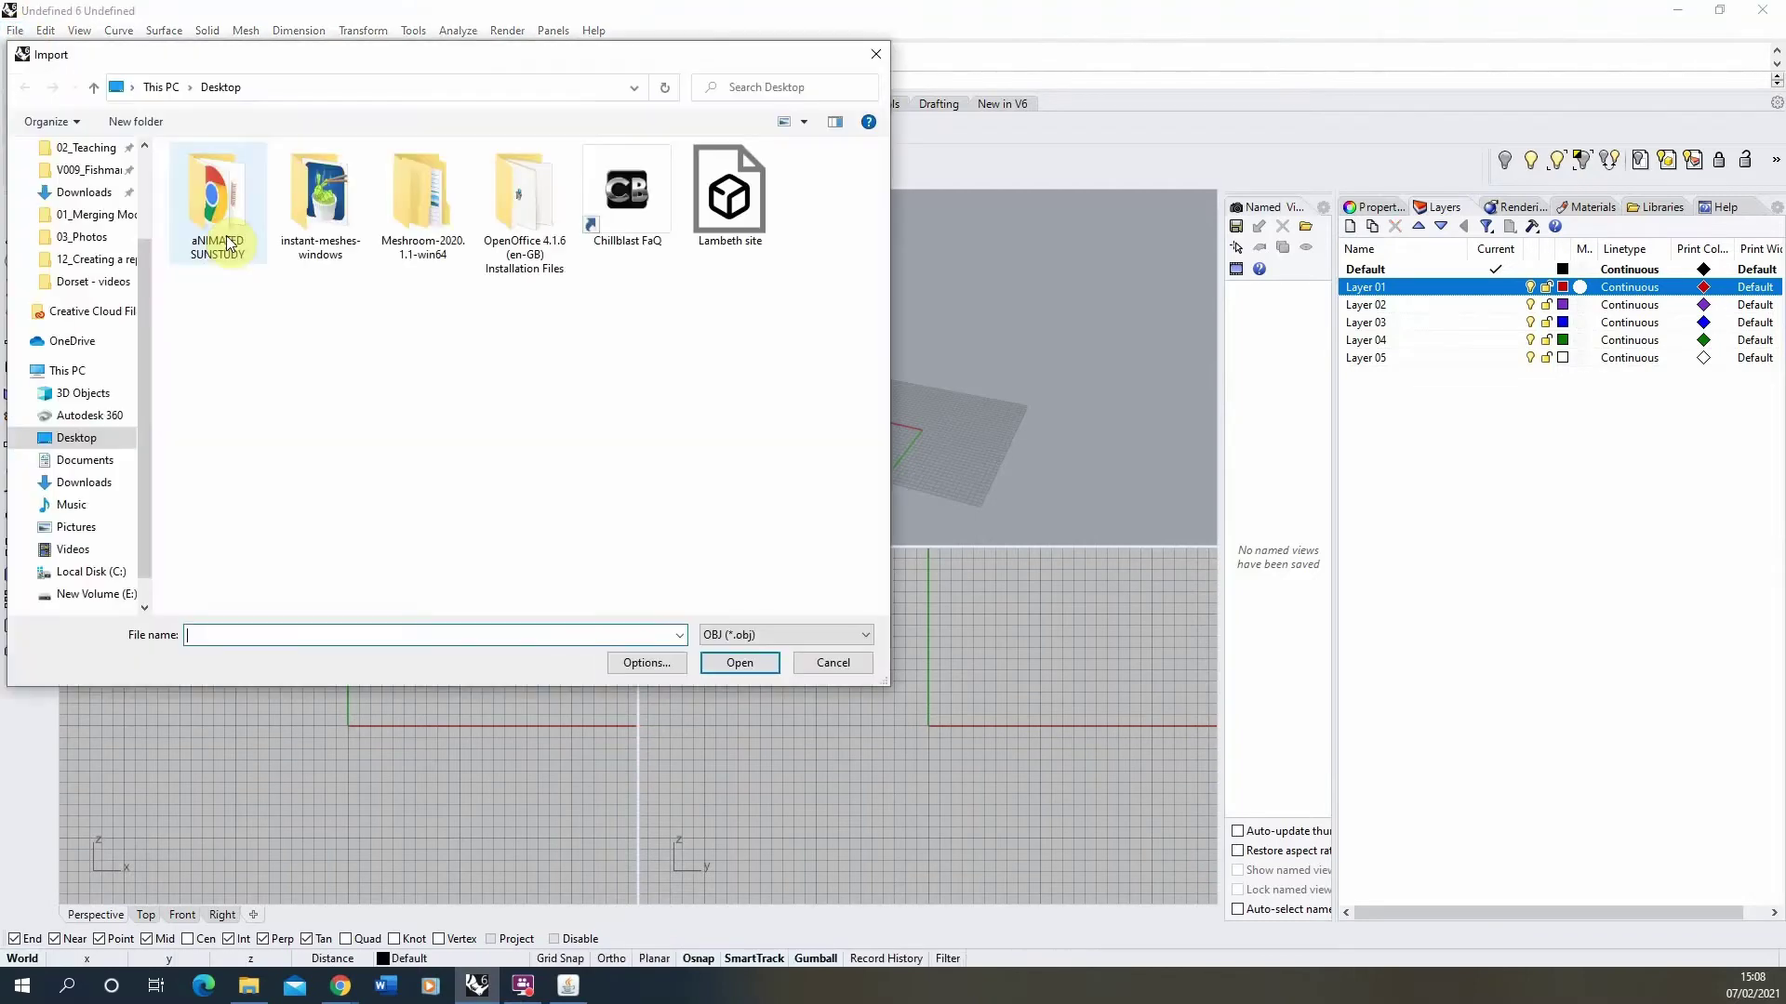
pyautogui.click(734, 233)
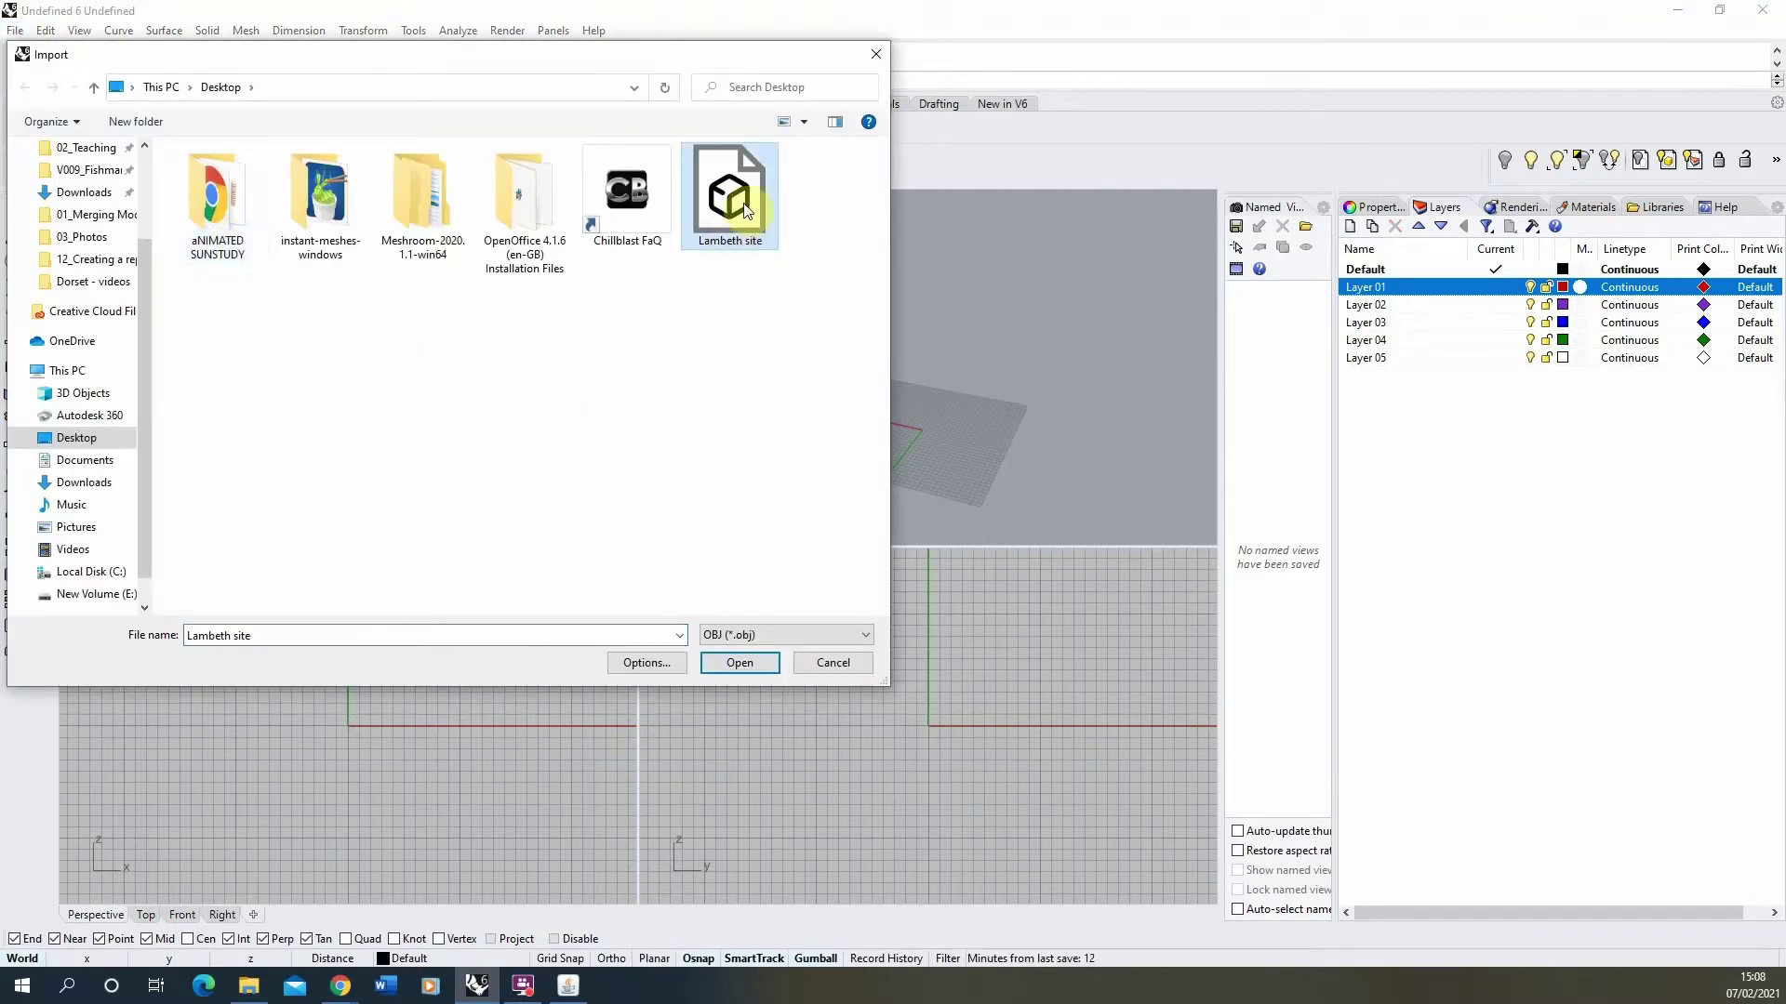
pyautogui.click(748, 667)
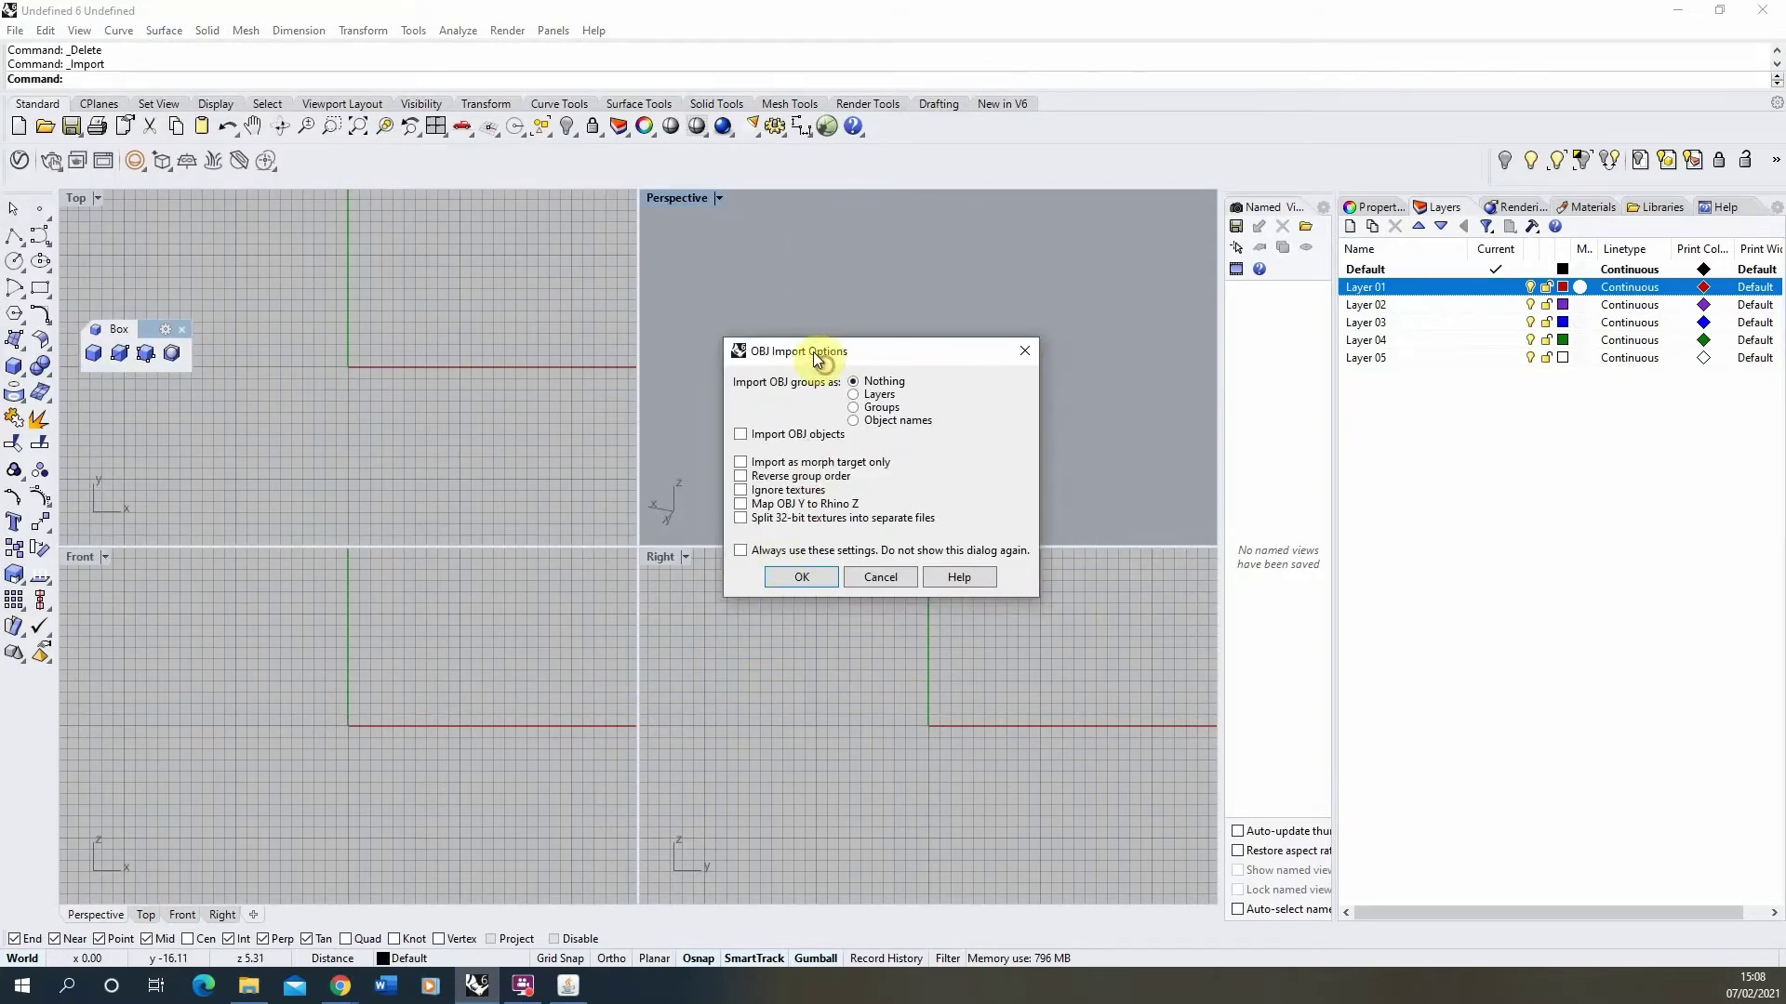
pyautogui.moveTo(818, 360); pyautogui.dragTo(809, 268)
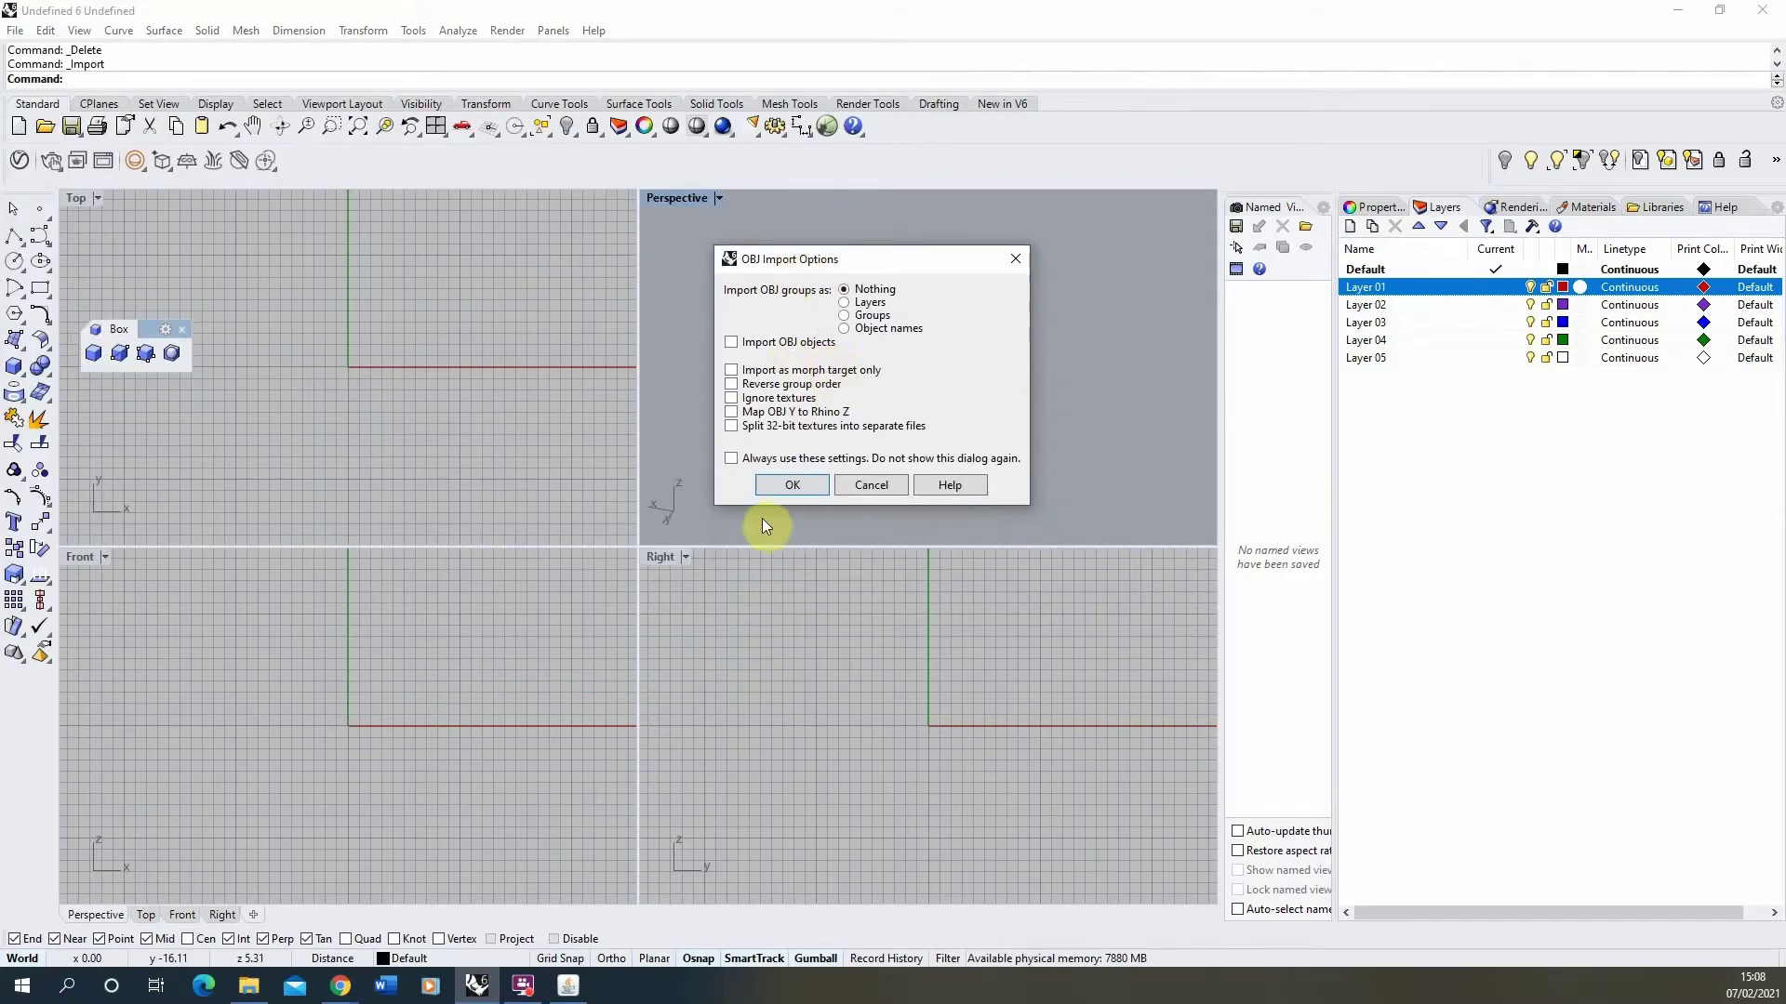
pyautogui.click(778, 476)
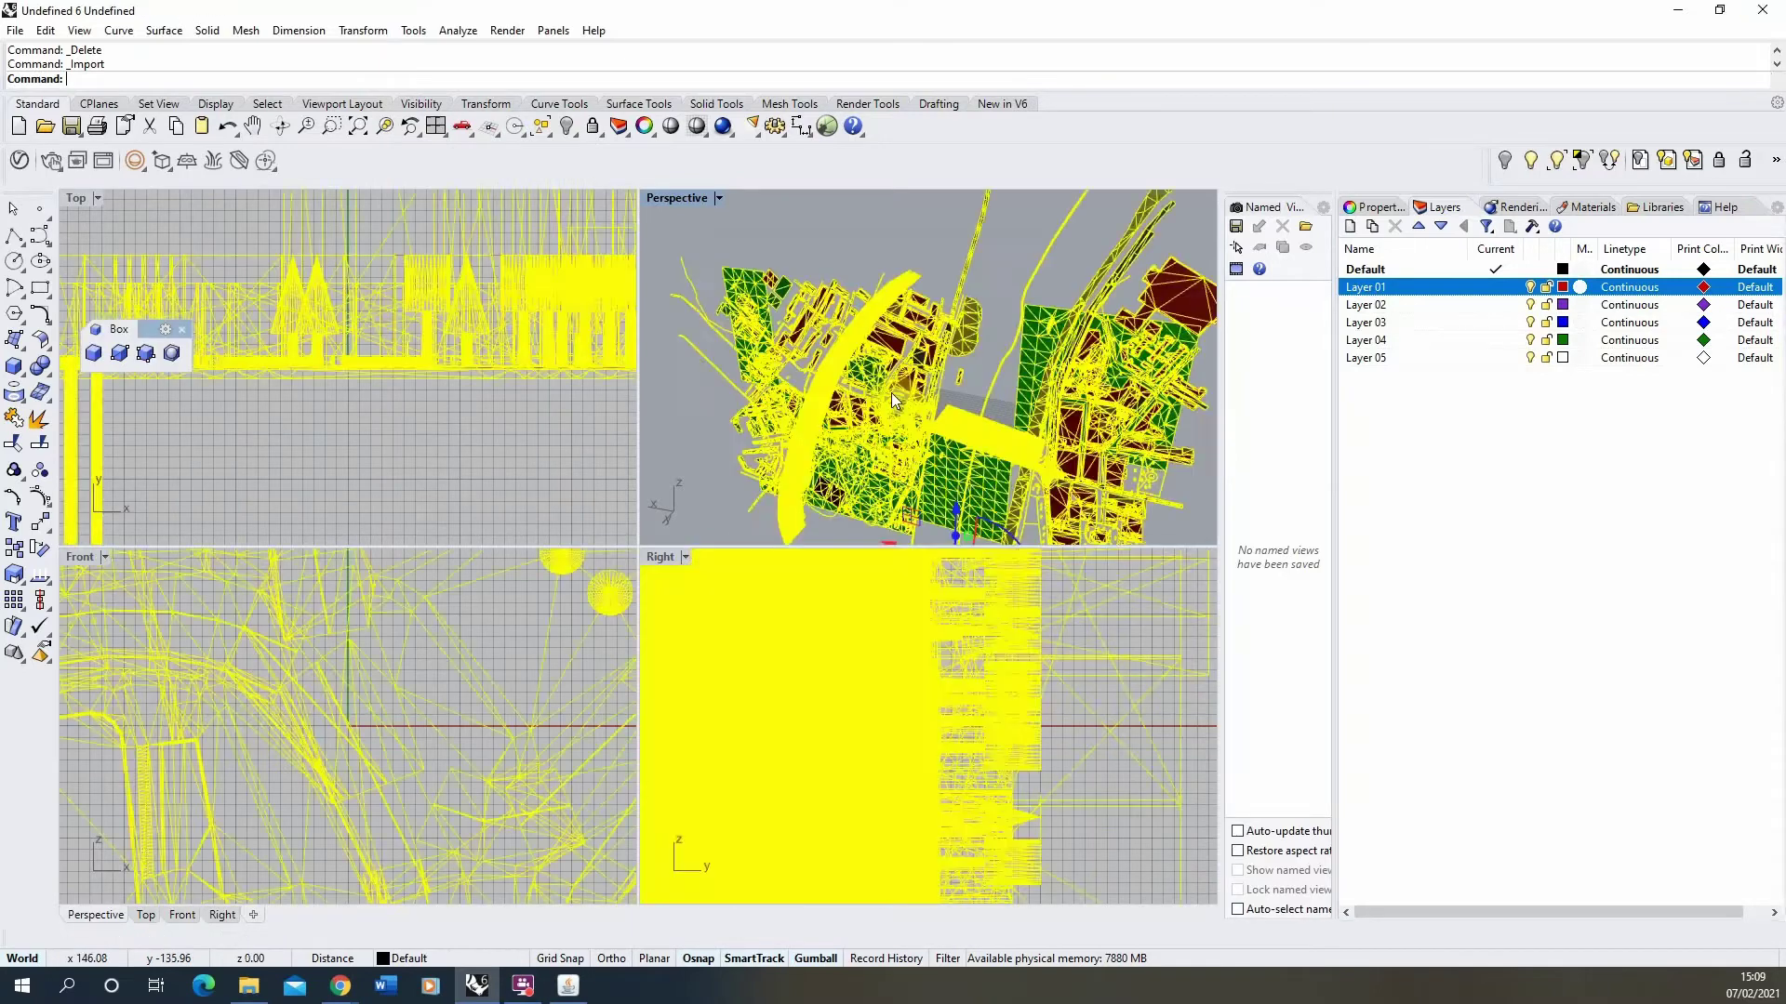
# Maximize the Perspective viewport and rotate the imported site model with the gumball so that it lies flat
pyautogui.doubleClick(679, 199)
pyautogui.scroll(-5, 579, 443)
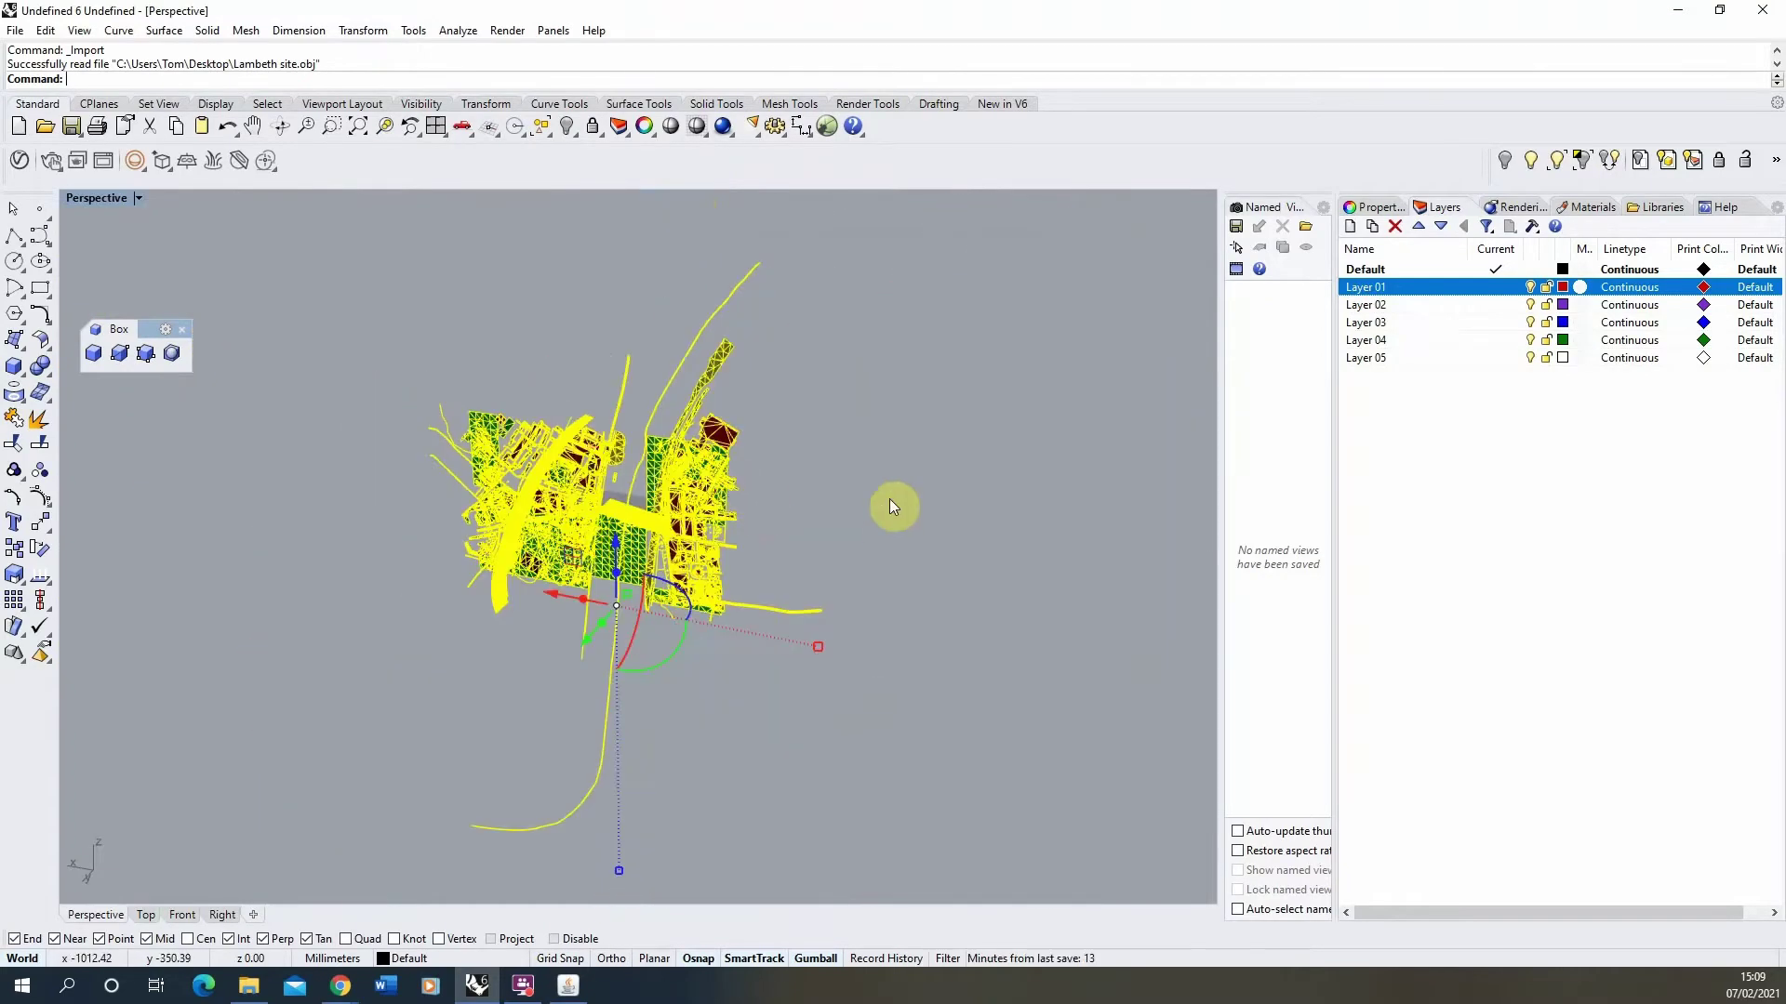
pyautogui.moveTo(891, 505); pyautogui.dragTo(668, 519, button='right')
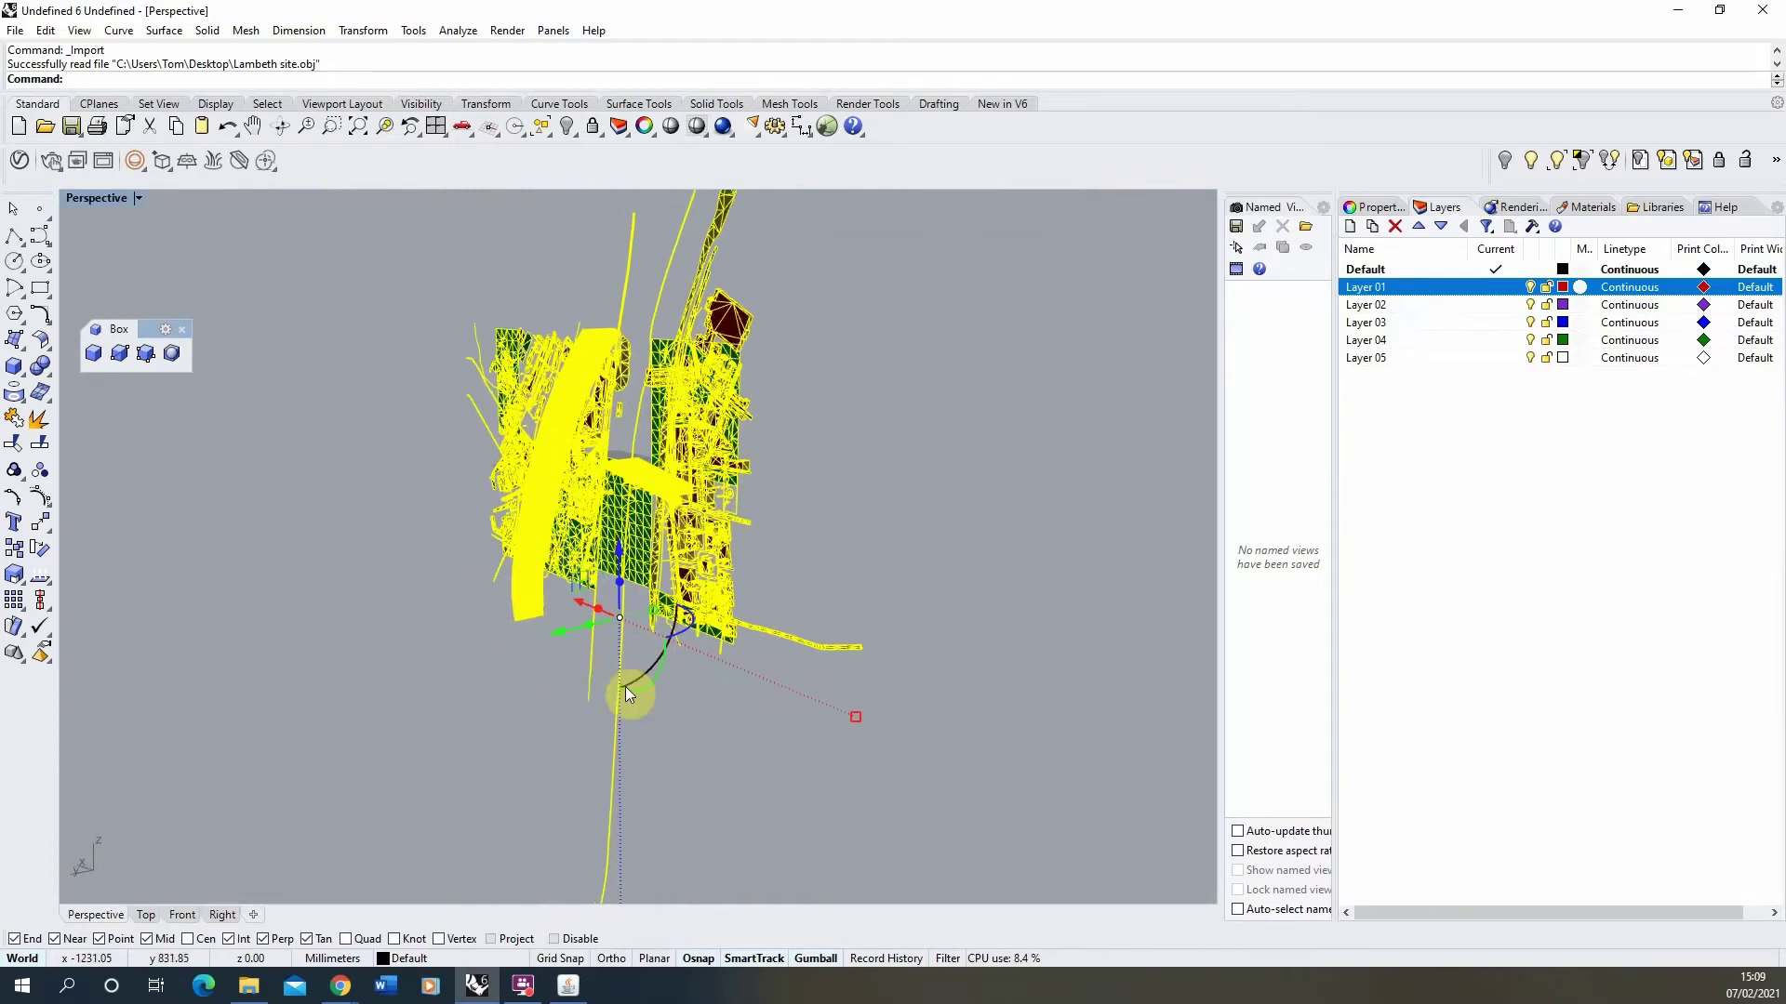
pyautogui.scroll(5, 552, 712)
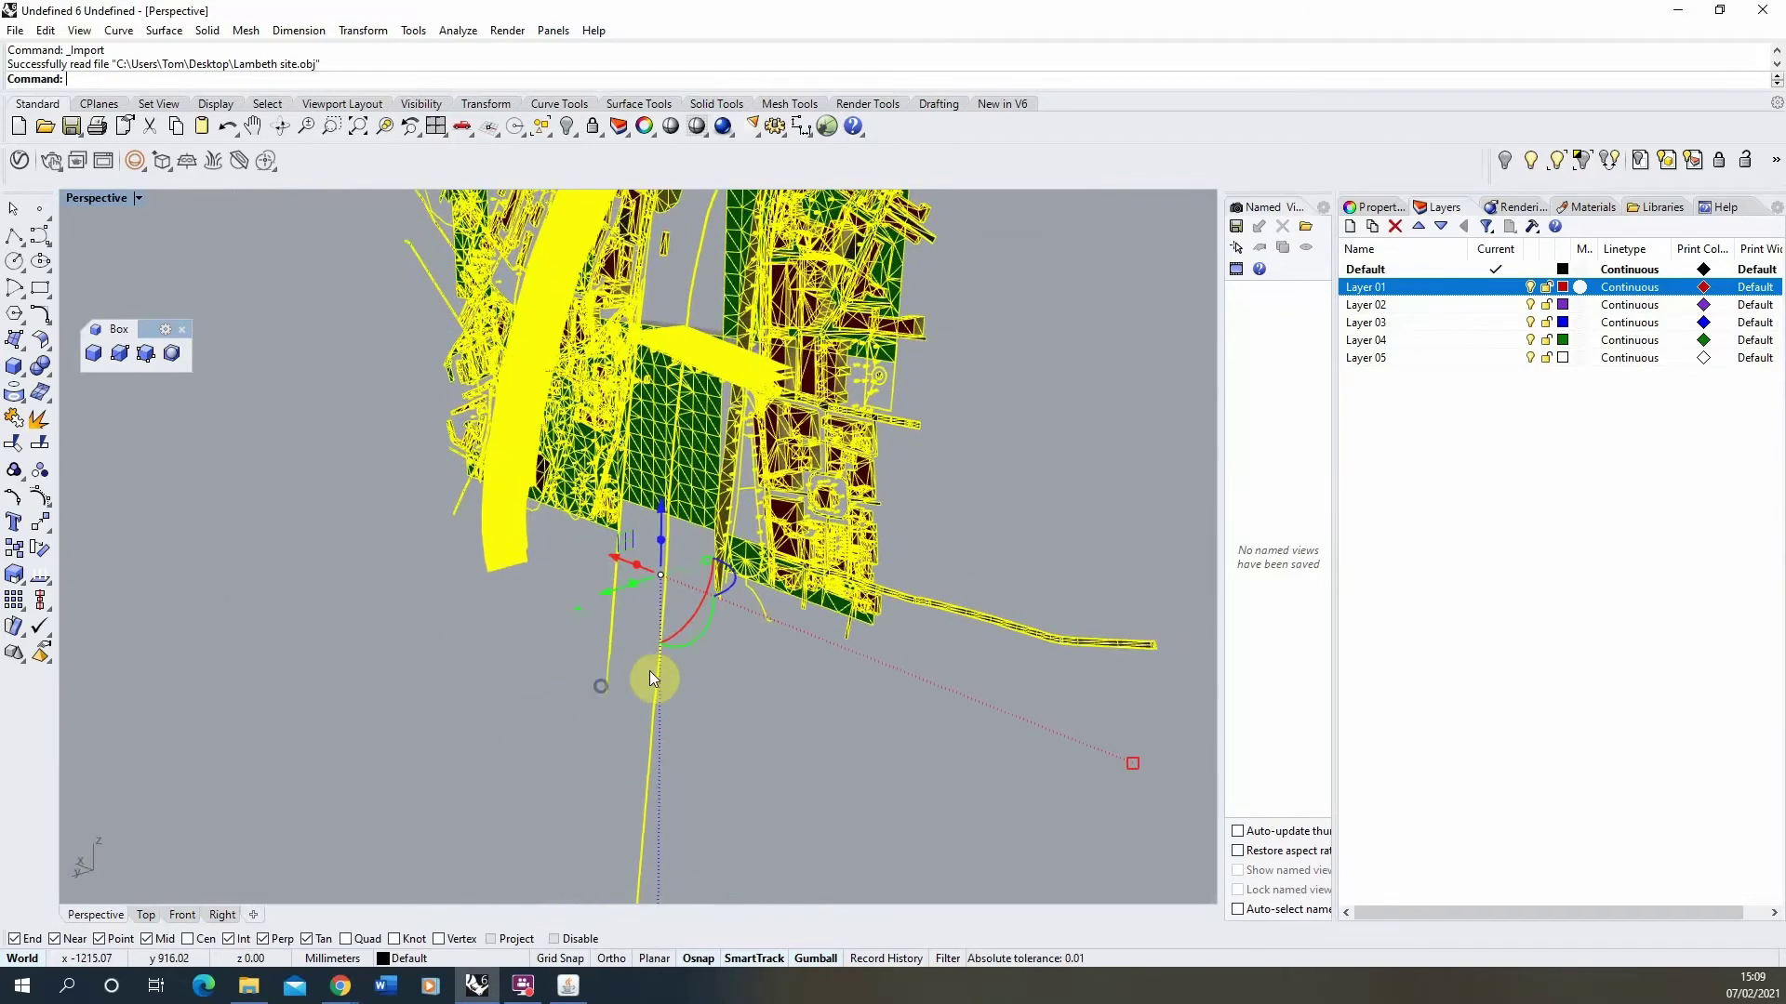
pyautogui.moveTo(699, 616); pyautogui.dragTo(544, 739)
pyautogui.press('Escape')
# Select all the meshes and move the whole site model vertically up towards the construction plane
pyautogui.moveTo(549, 729); pyautogui.dragTo(575, 487, button='right')
pyautogui.scroll(-5, 575, 487)
pyautogui.hotkey('ctrl', 'a')
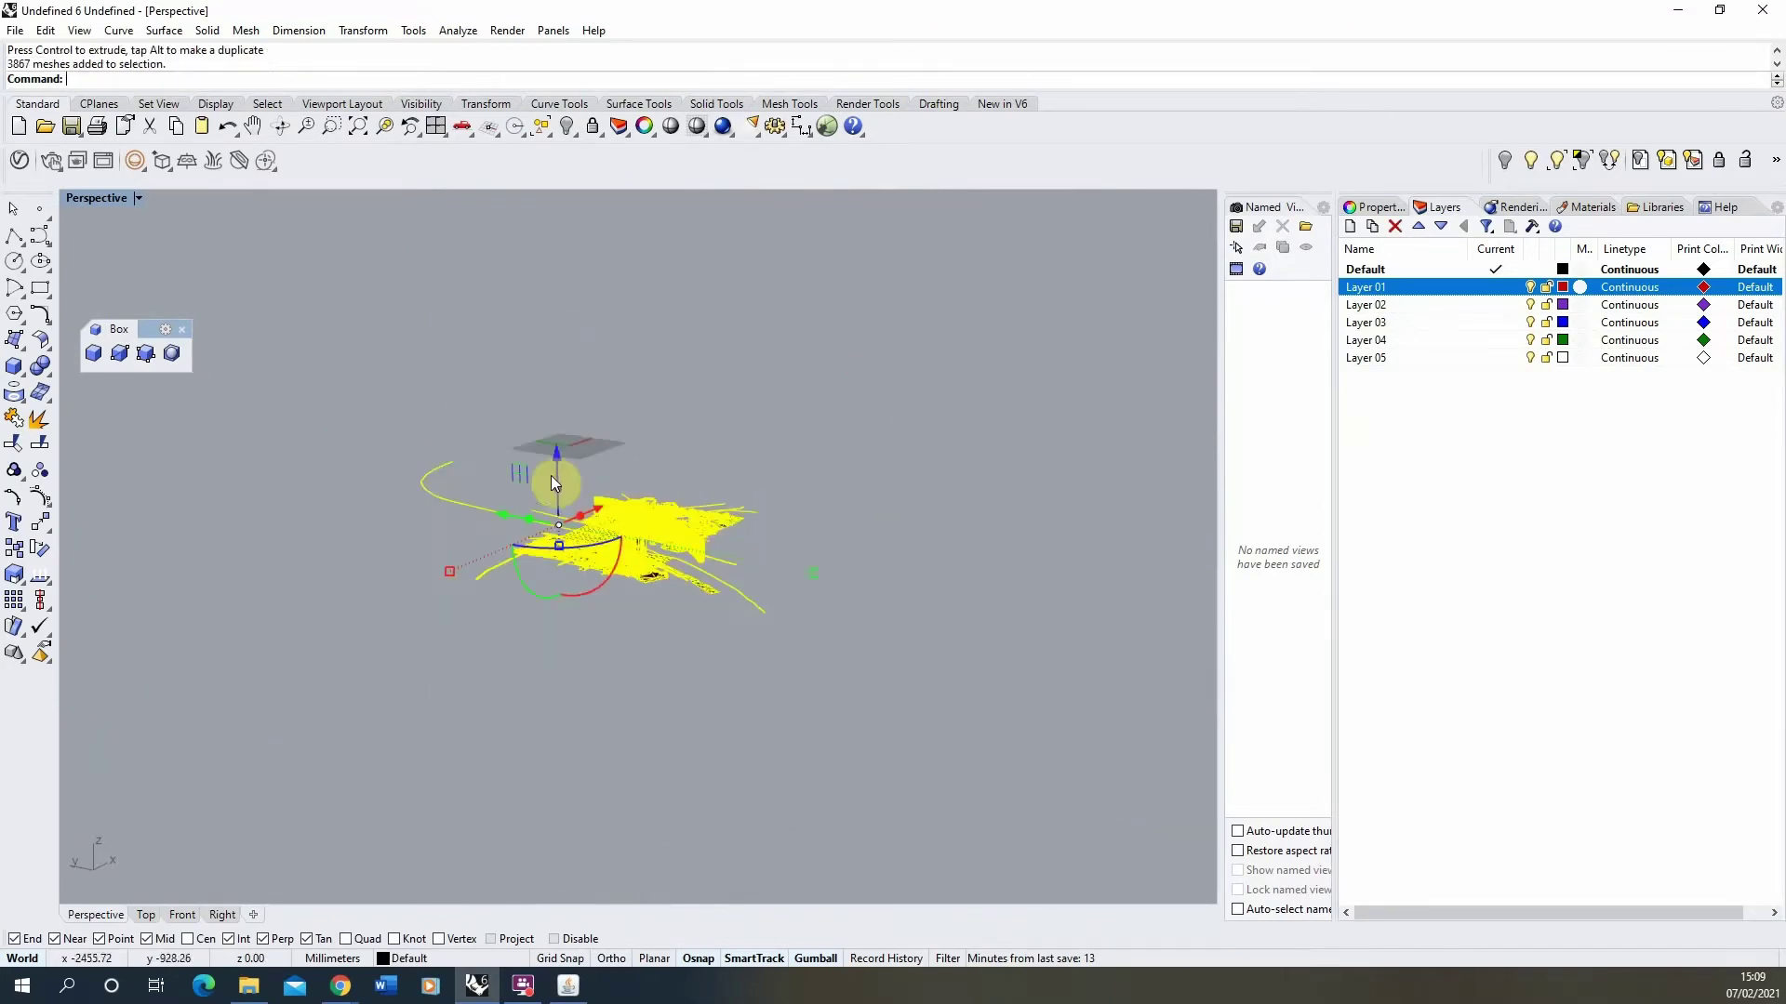
pyautogui.scroll(4, 555, 495)
pyautogui.moveTo(554, 521); pyautogui.dragTo(559, 398)
pyautogui.moveTo(624, 706)
pyautogui.mouseDown(button='right')
pyautogui.moveTo(633, 742)
pyautogui.moveTo(685, 539)
pyautogui.moveTo(478, 549)
pyautogui.moveTo(438, 734)
pyautogui.moveTo(529, 586)
pyautogui.moveTo(678, 458)
pyautogui.moveTo(952, 526)
pyautogui.moveTo(877, 584)
pyautogui.mouseUp(button='right')
pyautogui.press('Escape')
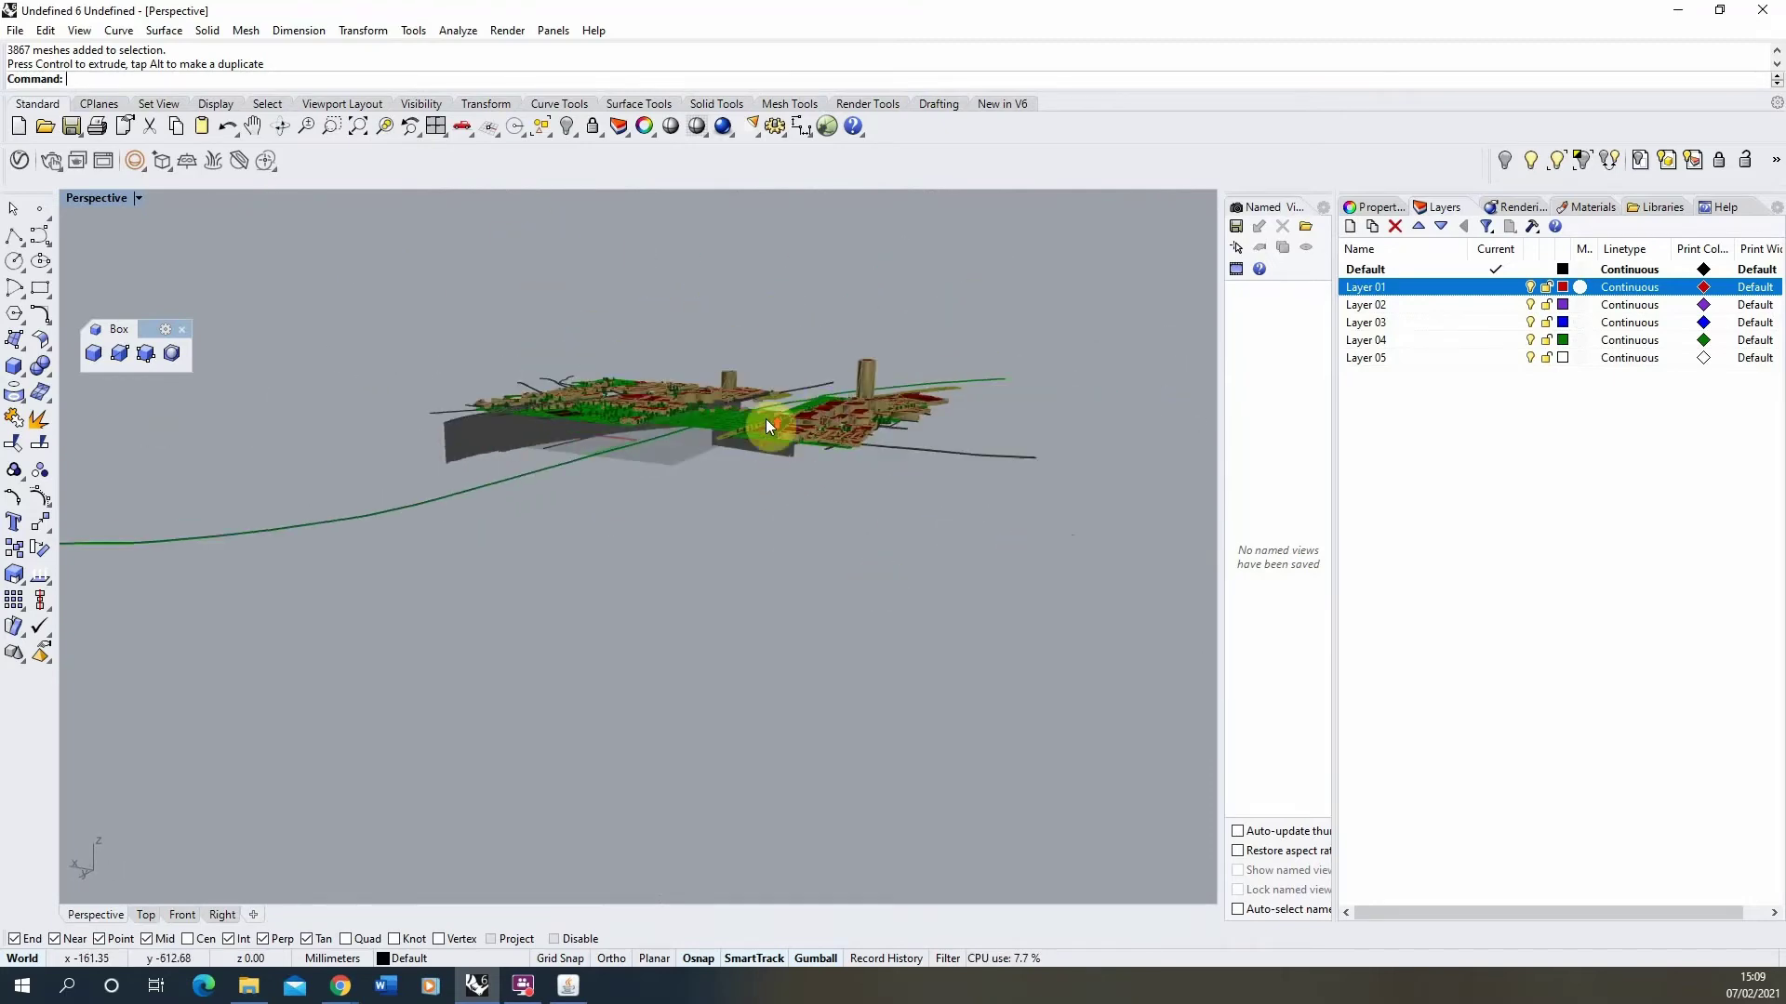
# Delete the long pillar meshes hanging below the river bridge
pyautogui.scroll(10, 766, 420)
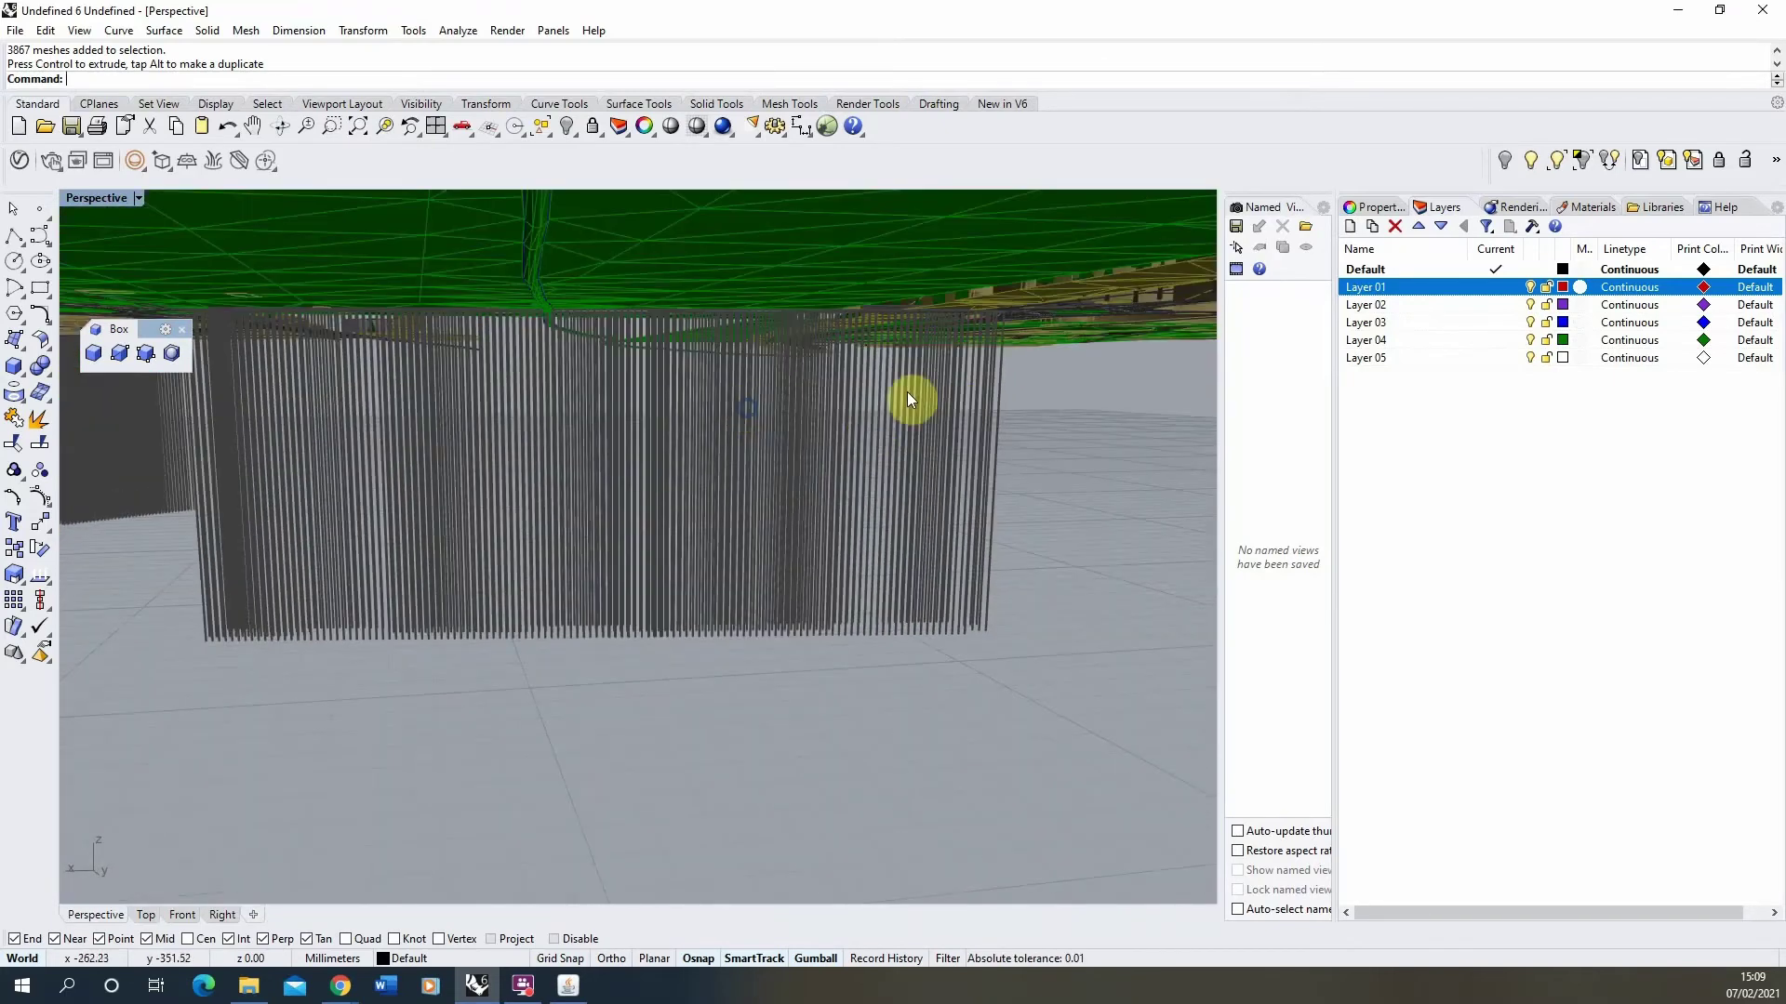
pyautogui.moveTo(906, 393); pyautogui.dragTo(619, 472, button='right')
pyautogui.moveTo(978, 621); pyautogui.dragTo(645, 558)
pyautogui.press('Delete')
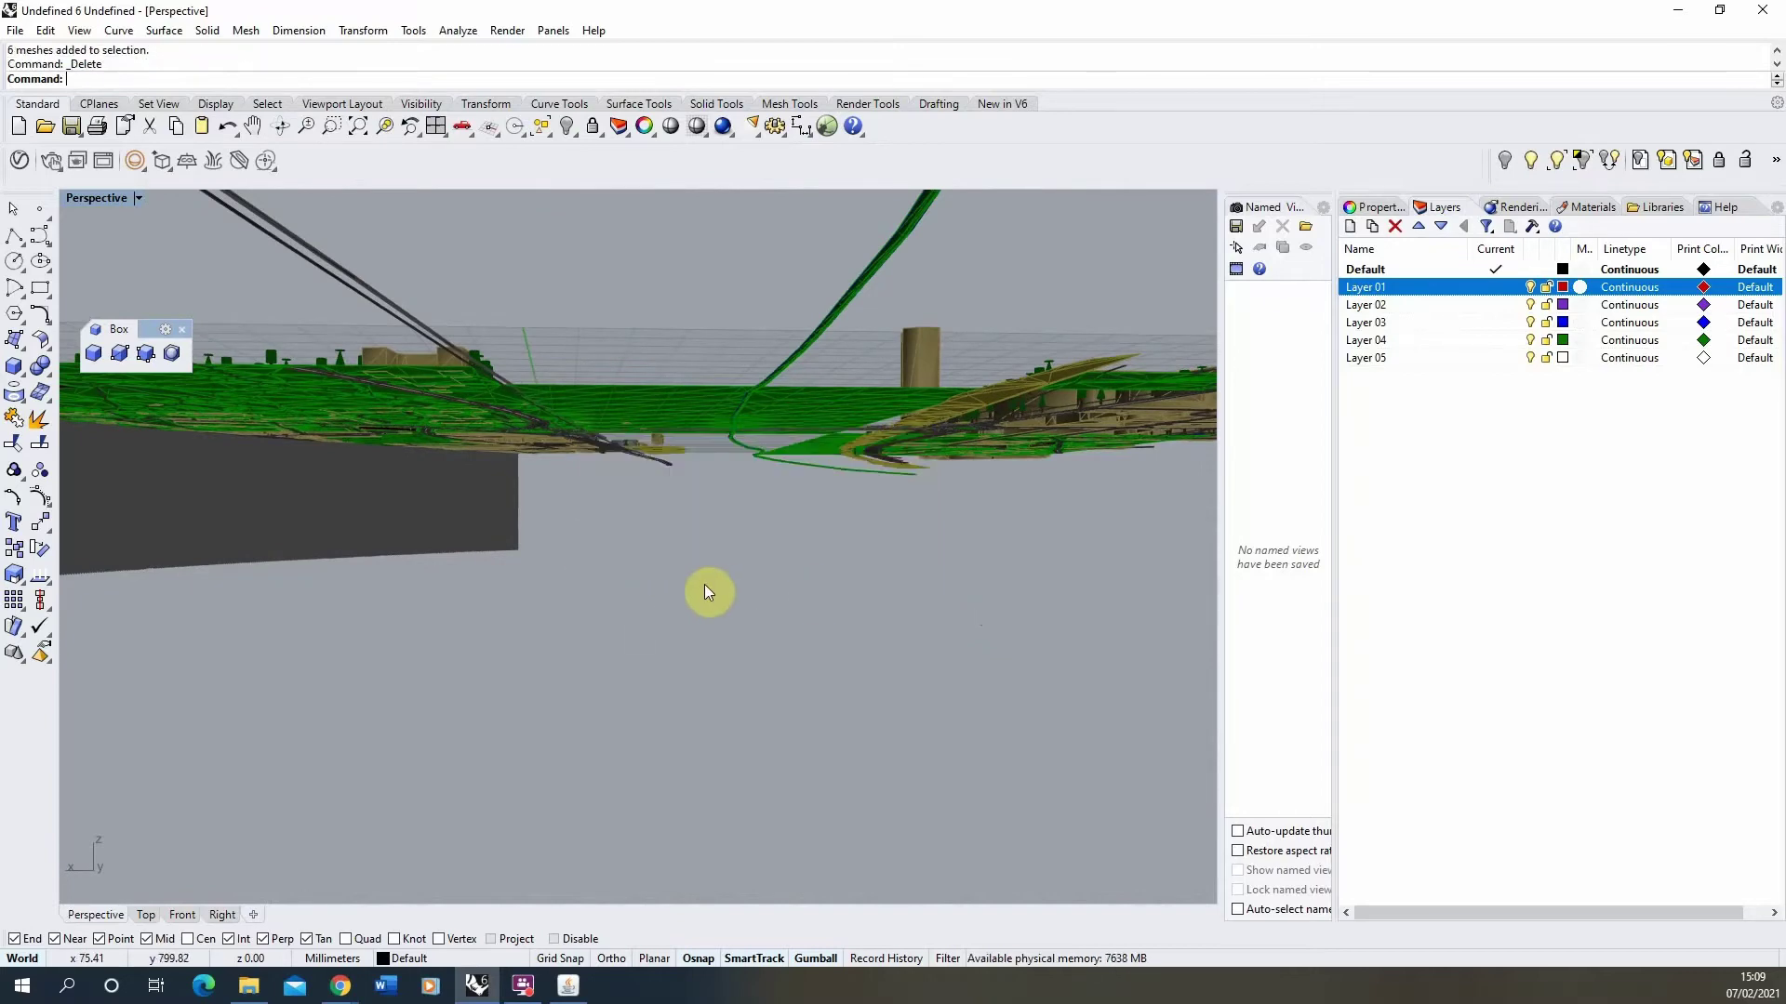
# Delete the remaining dense block of pillar meshes hanging below the railway viaduct
pyautogui.moveTo(706, 590); pyautogui.dragTo(527, 685, button='right')
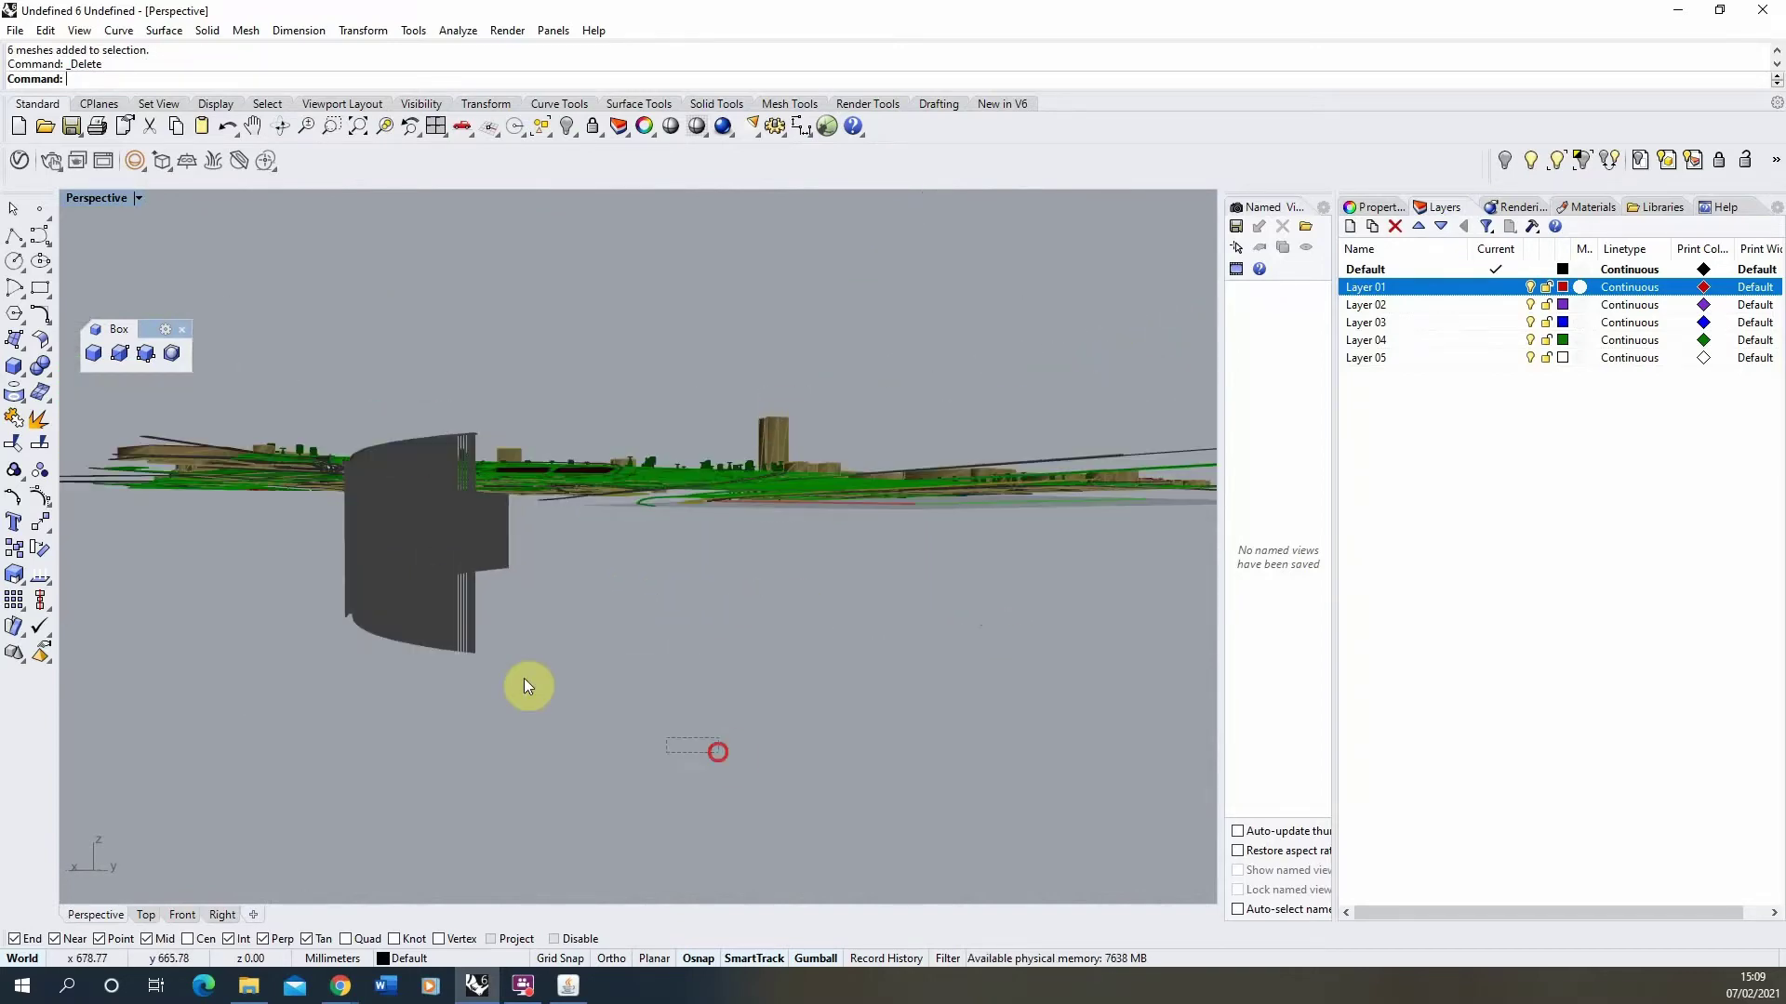
pyautogui.moveTo(718, 751); pyautogui.dragTo(298, 543)
pyautogui.press('Delete')
pyautogui.moveTo(772, 407); pyautogui.dragTo(865, 572, button='right')
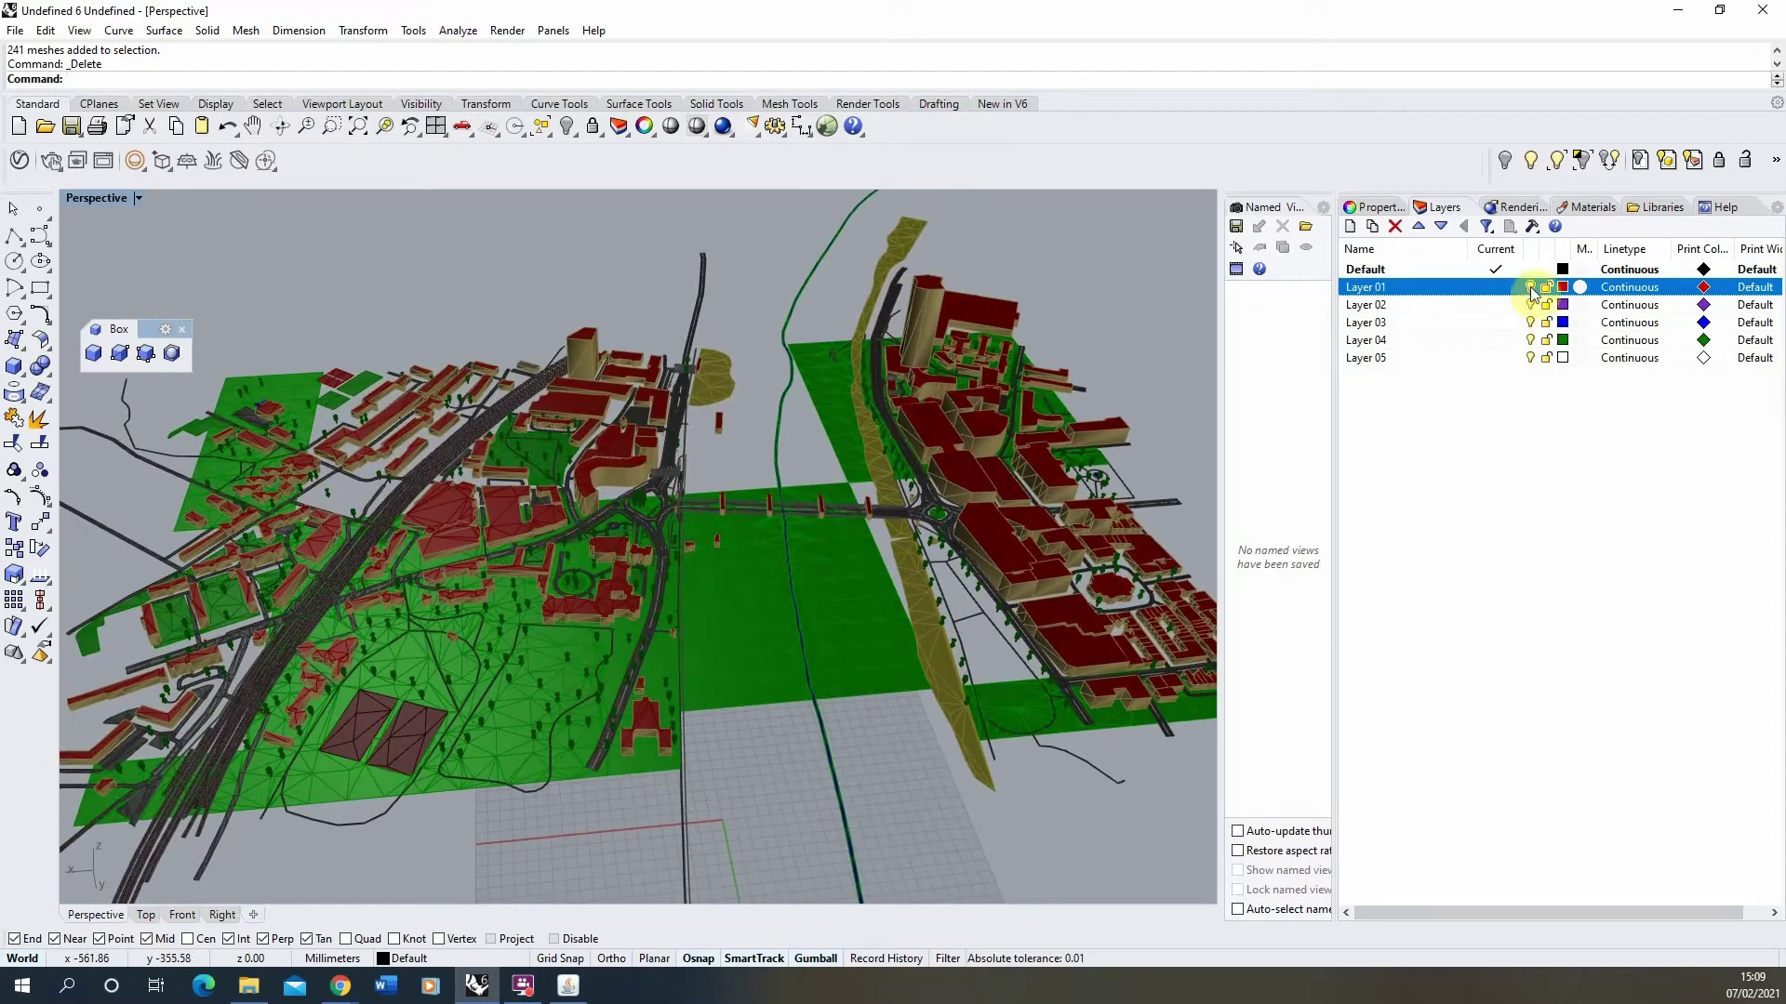
# Make Layer 01 the current layer, and turn the Default layer off and back on to check its contents
pyautogui.click(1495, 286)
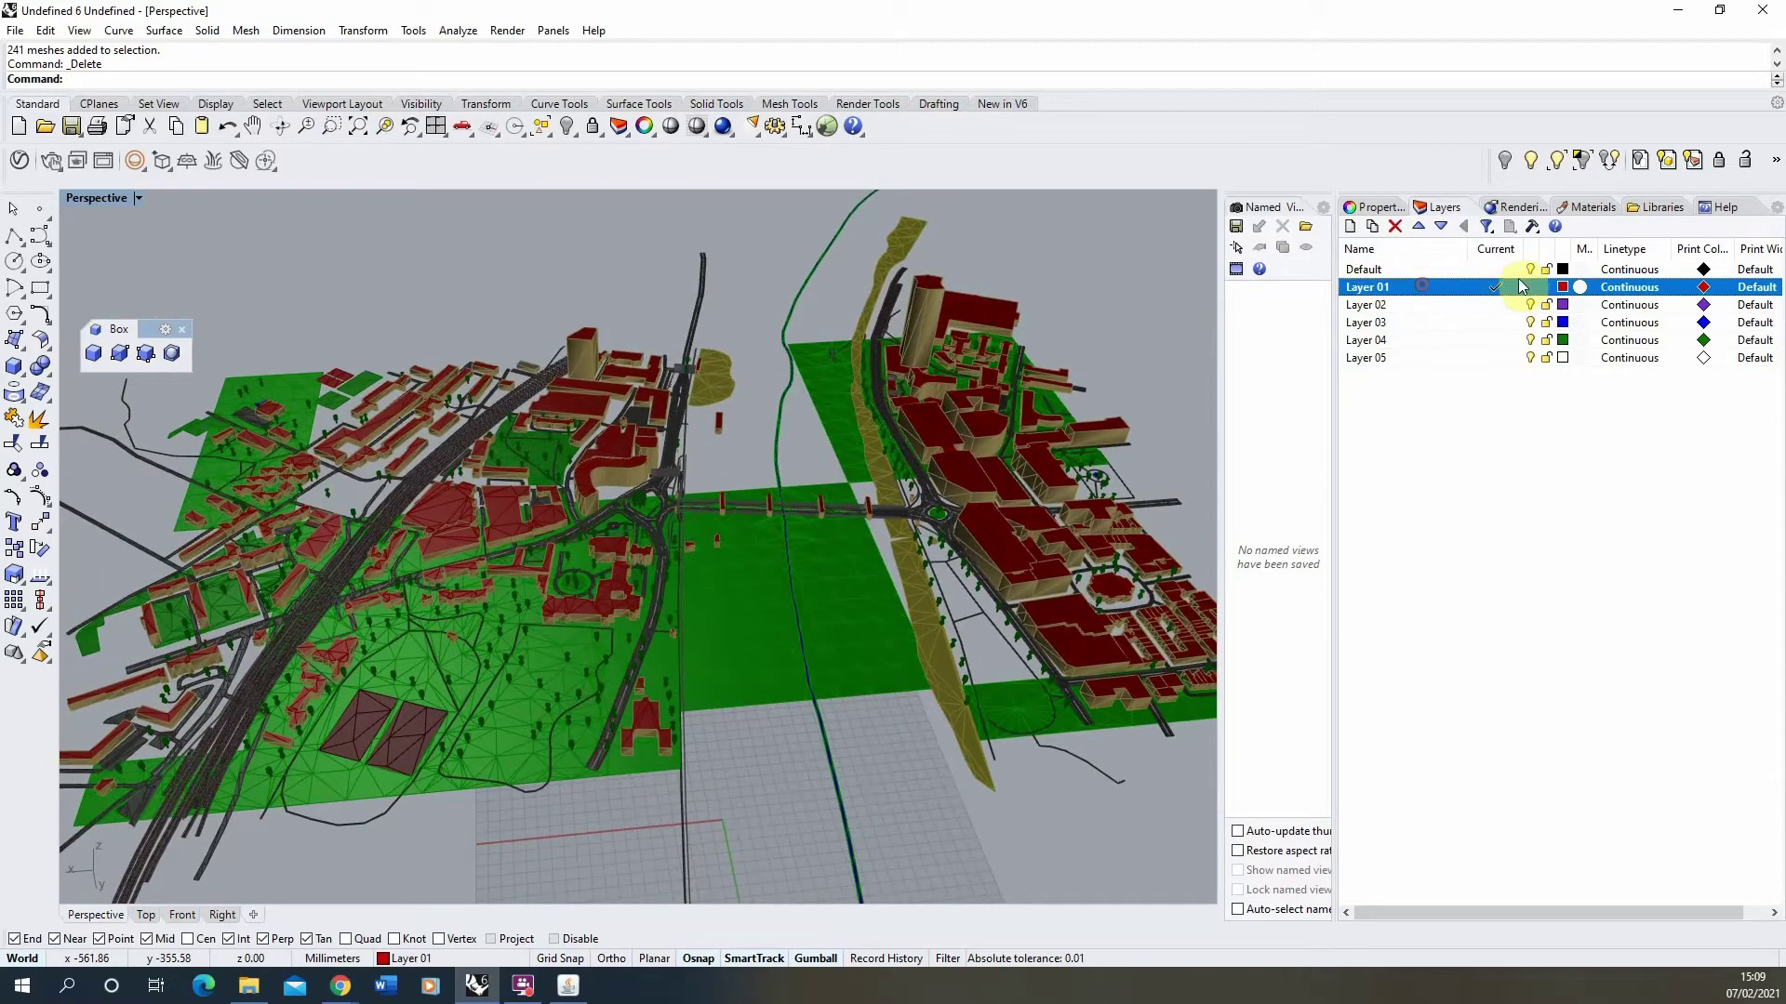
pyautogui.click(1530, 269)
pyautogui.click(1530, 270)
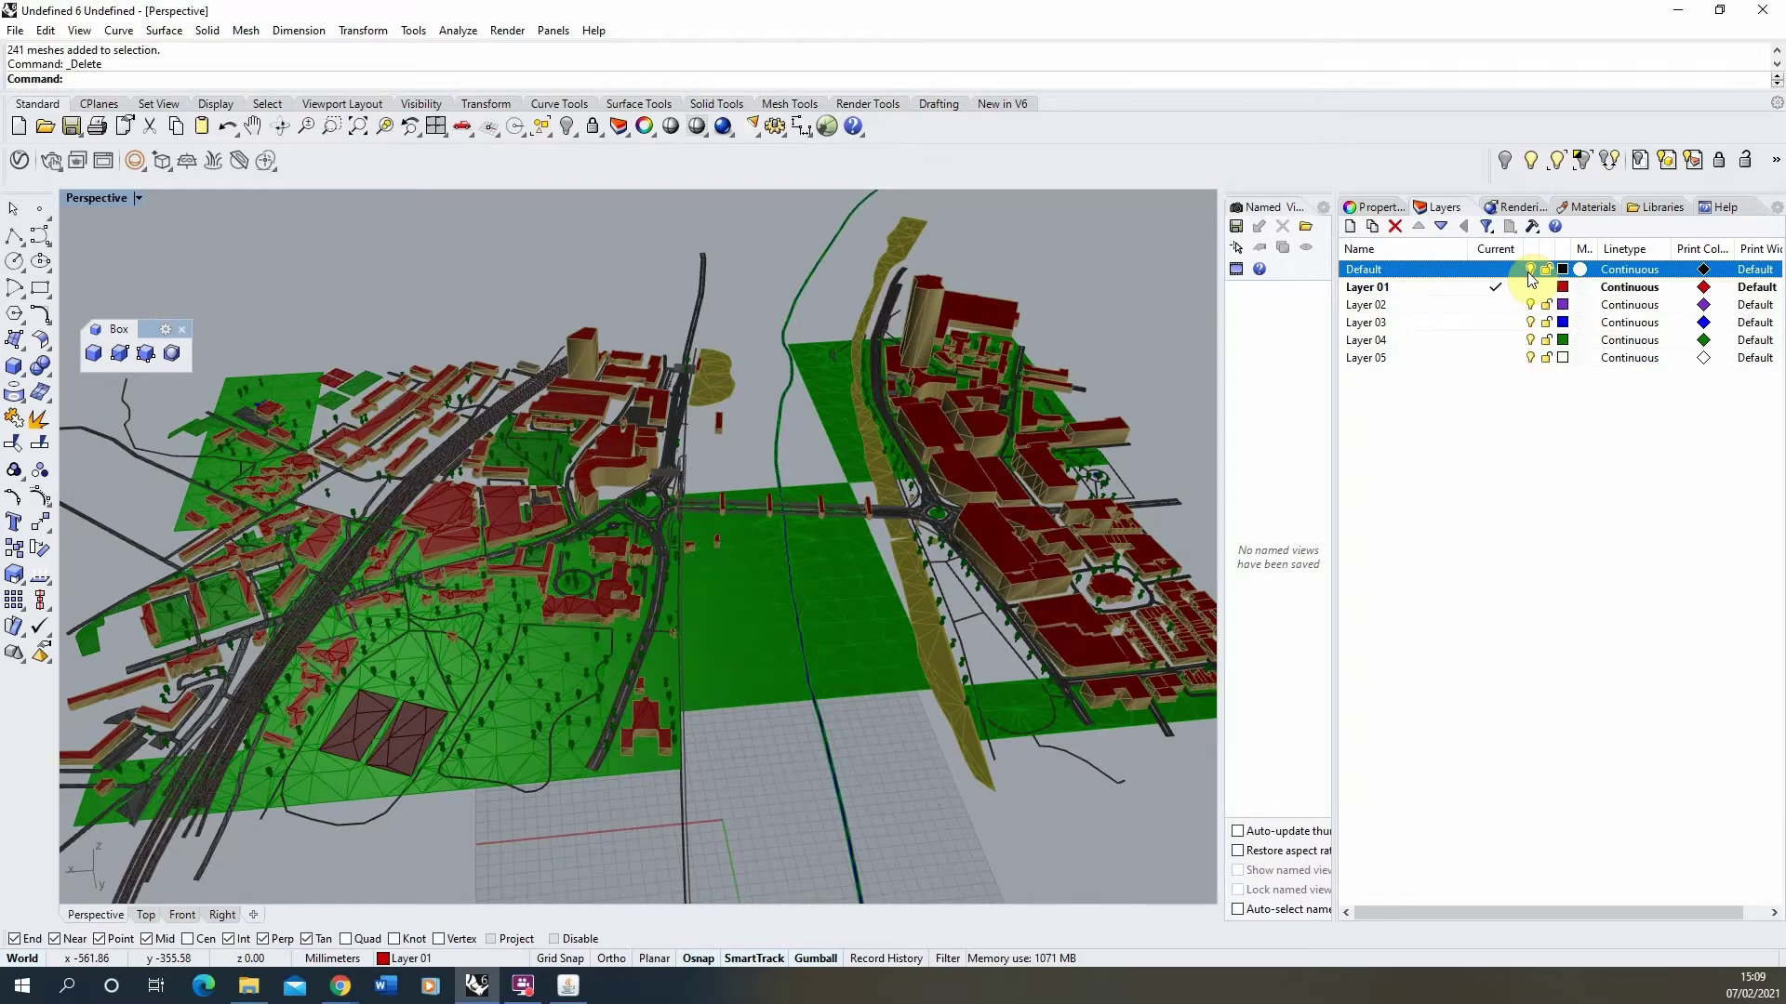
# Inspect the cleaned site model and the extent of individual green ground meshes by selecting them, and clear the selection
pyautogui.moveTo(877, 511); pyautogui.dragTo(924, 488, button='right')
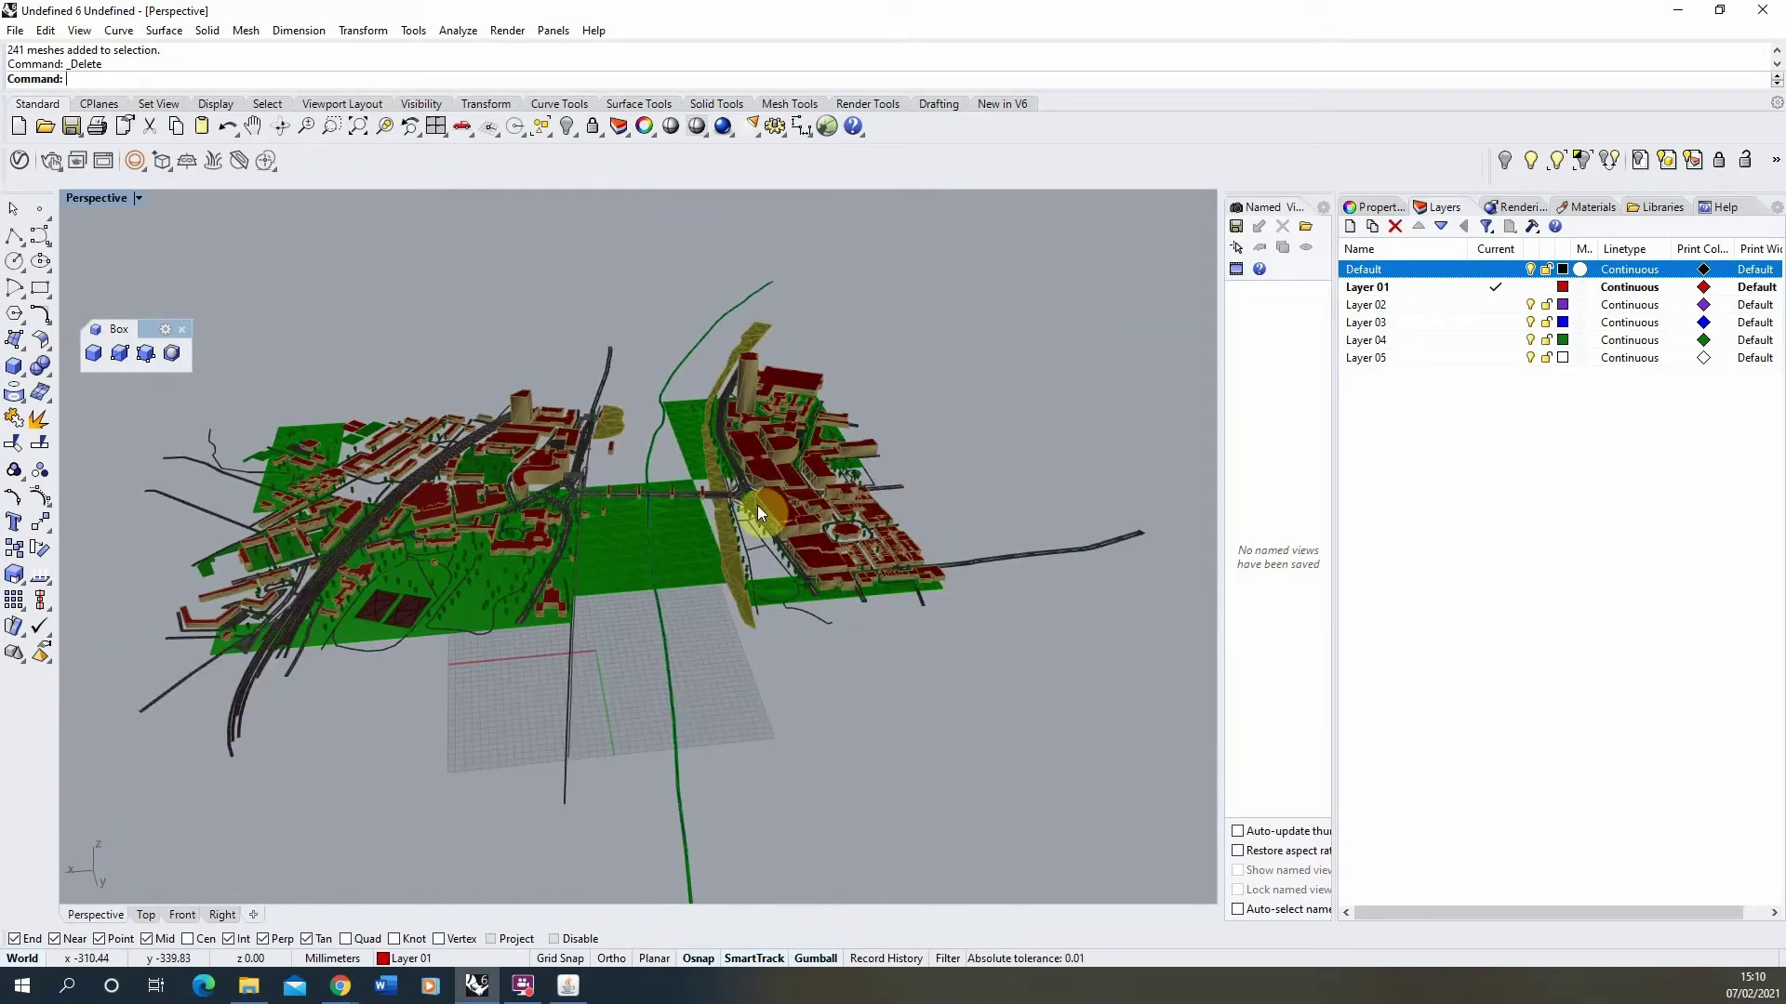
pyautogui.scroll(6, 757, 505)
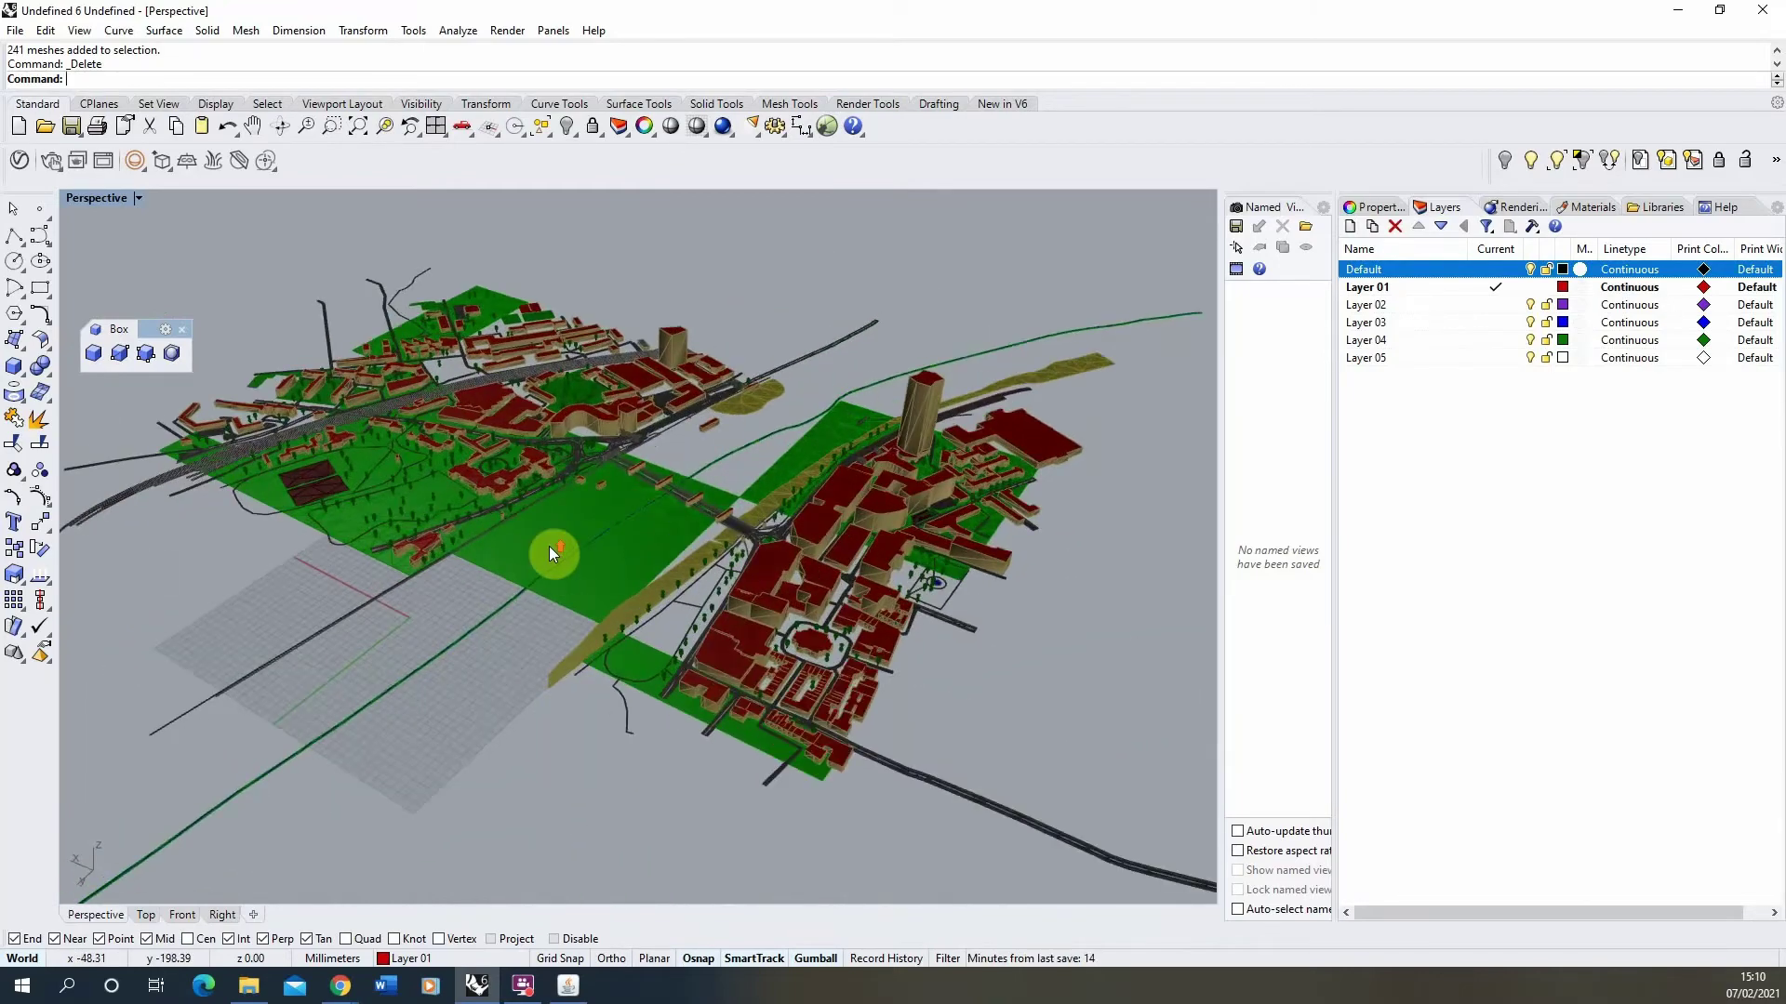
pyautogui.click(549, 540)
pyautogui.moveTo(544, 485); pyautogui.dragTo(707, 495, button='right')
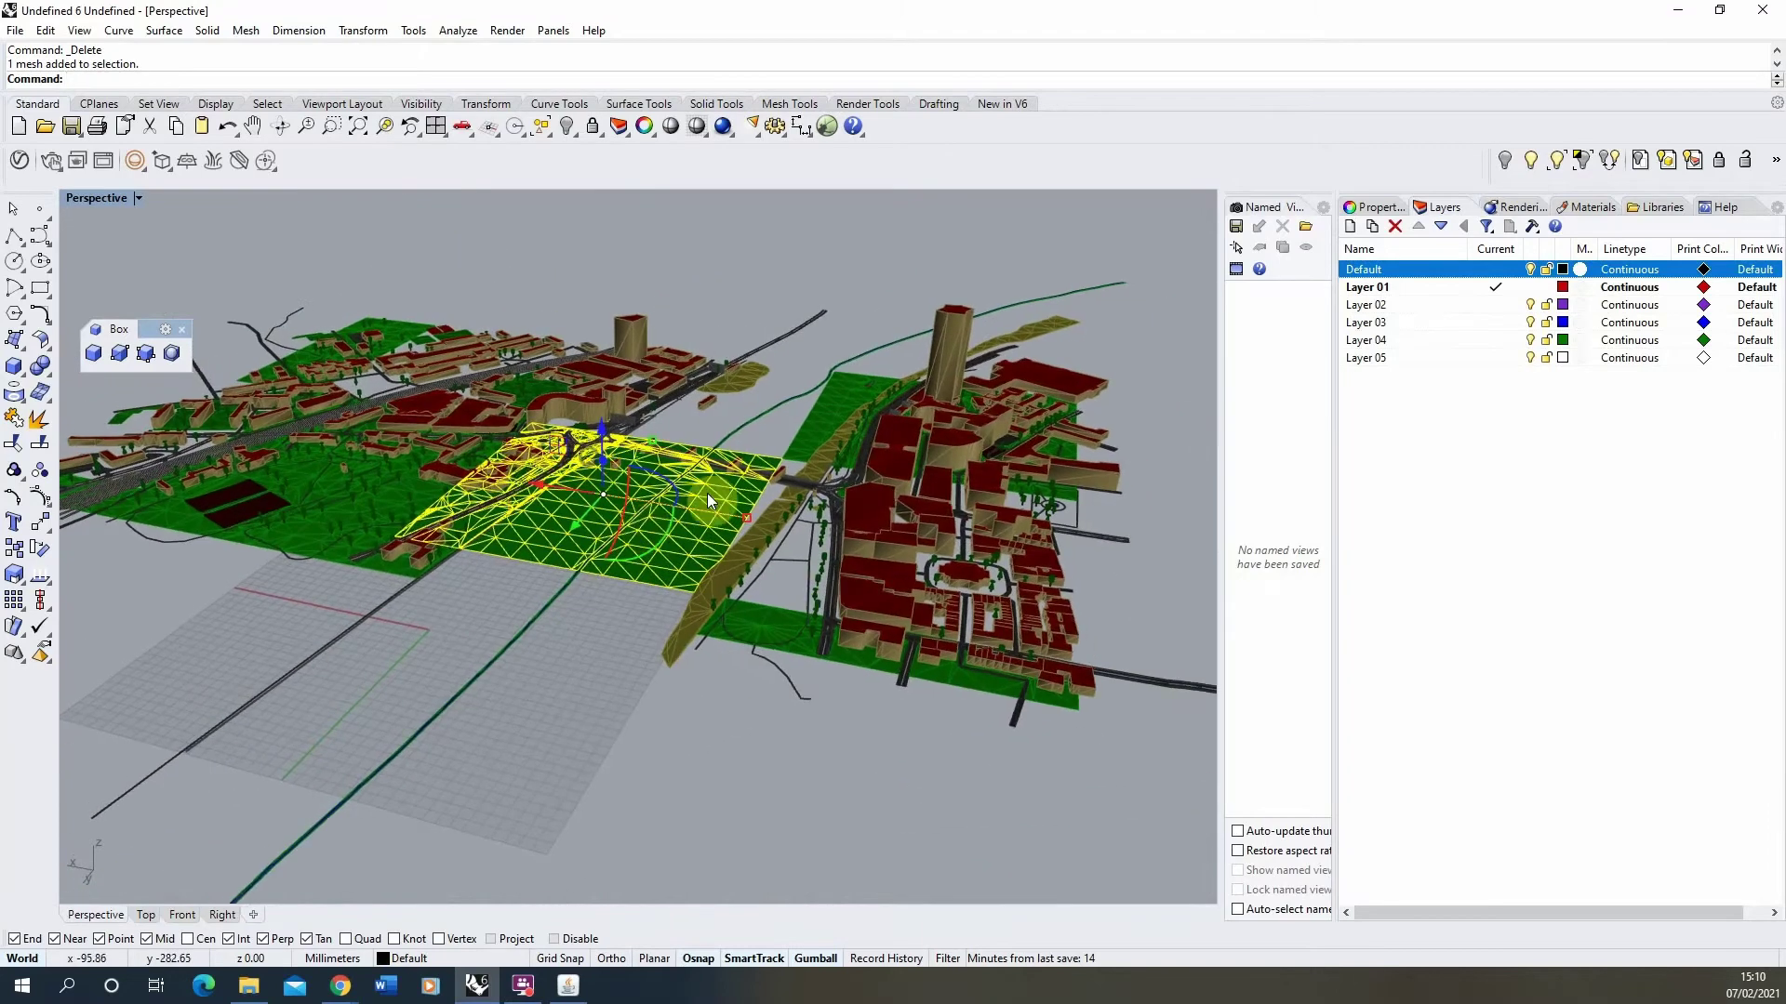
pyautogui.click(642, 746)
pyautogui.click(298, 543)
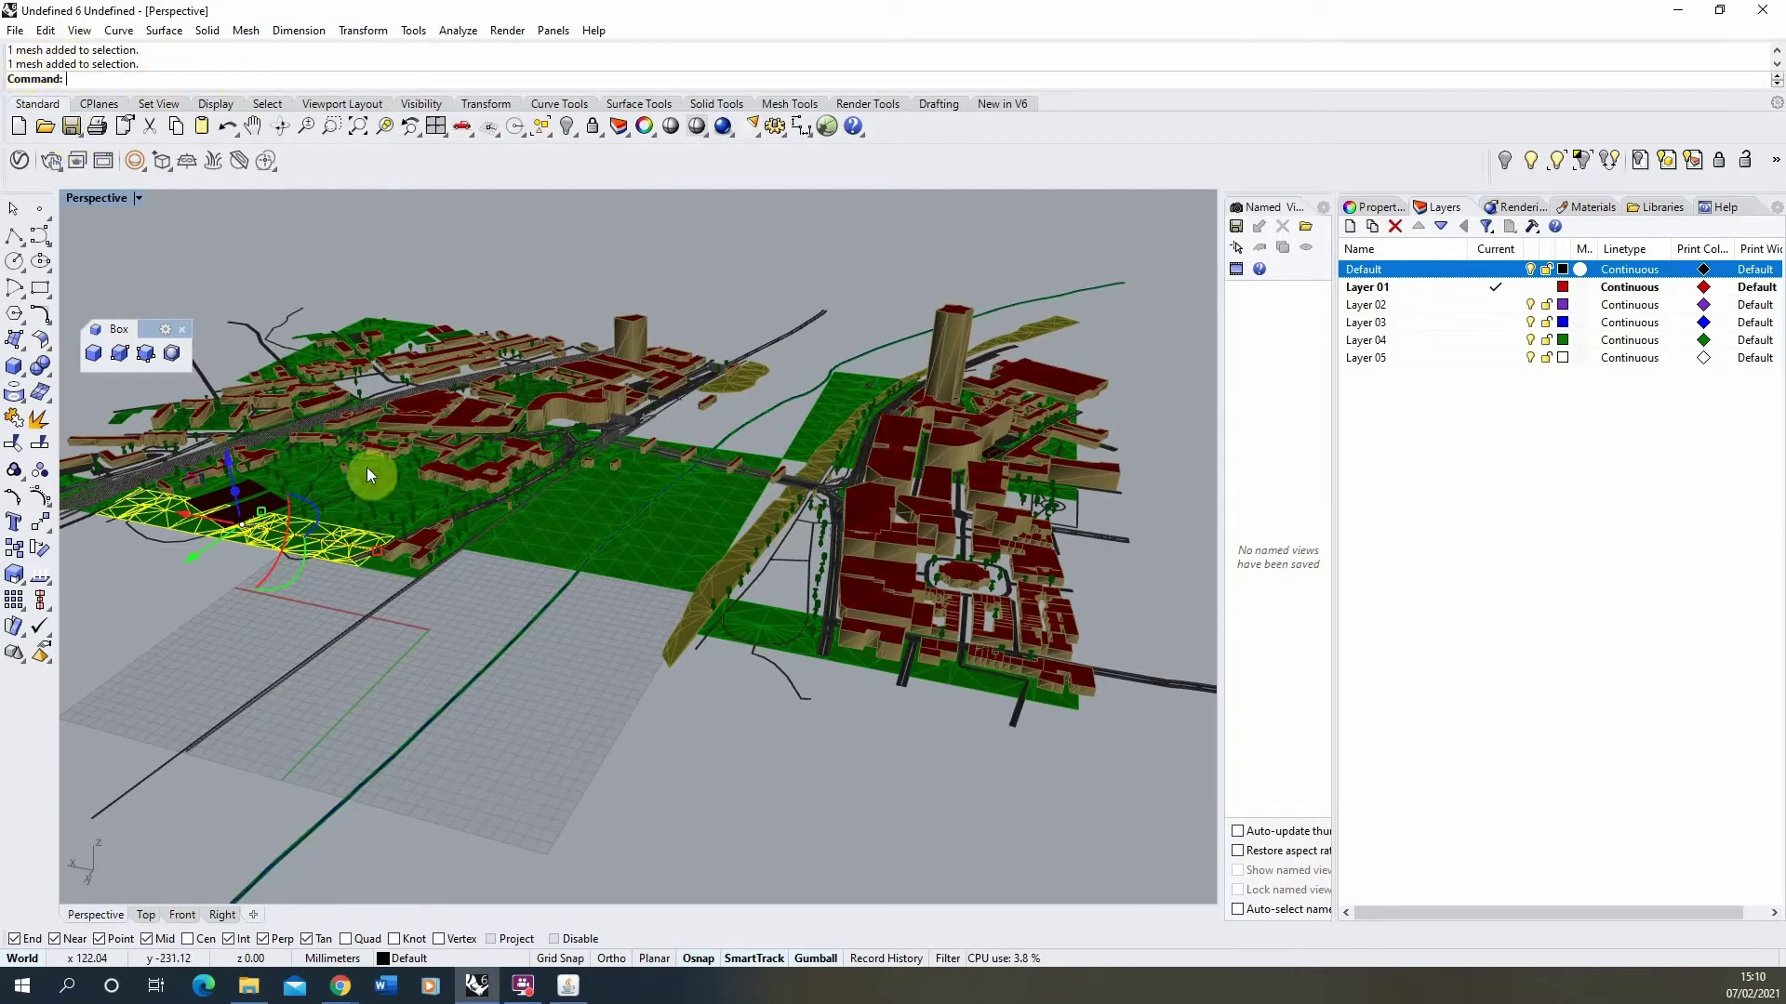
pyautogui.moveTo(382, 473); pyautogui.dragTo(434, 491, button='right')
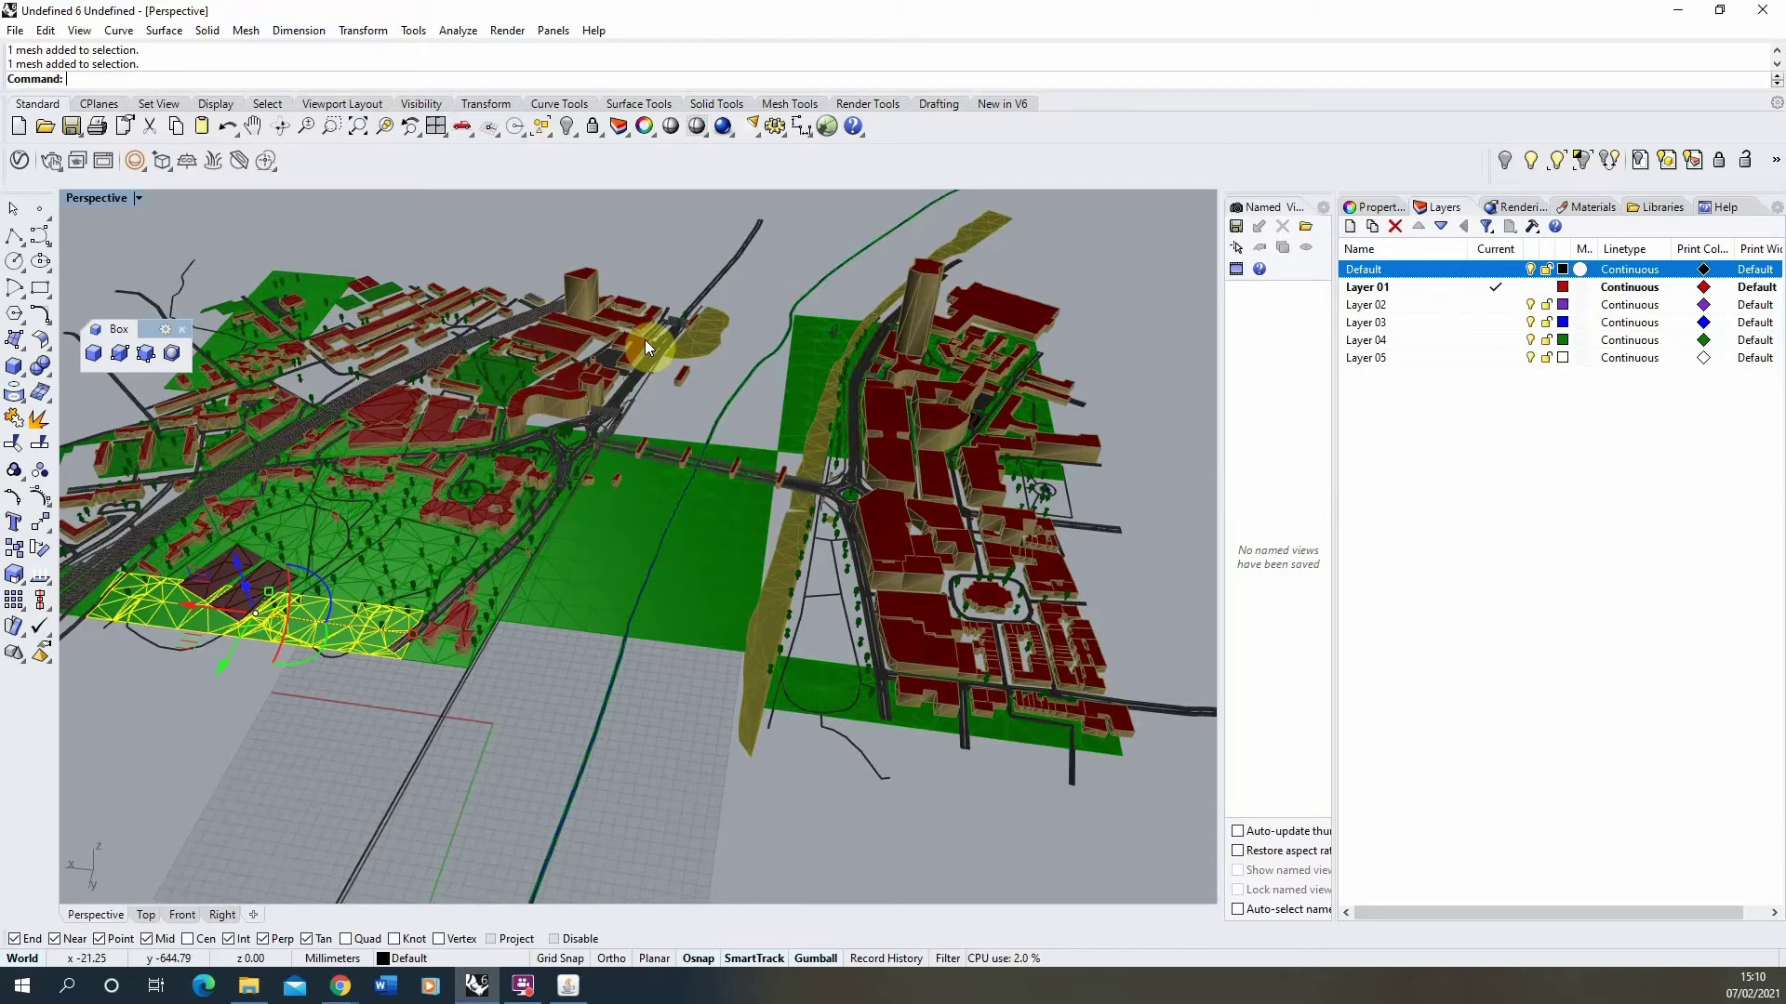
pyautogui.scroll(-5, 622, 415)
pyautogui.click(869, 381)
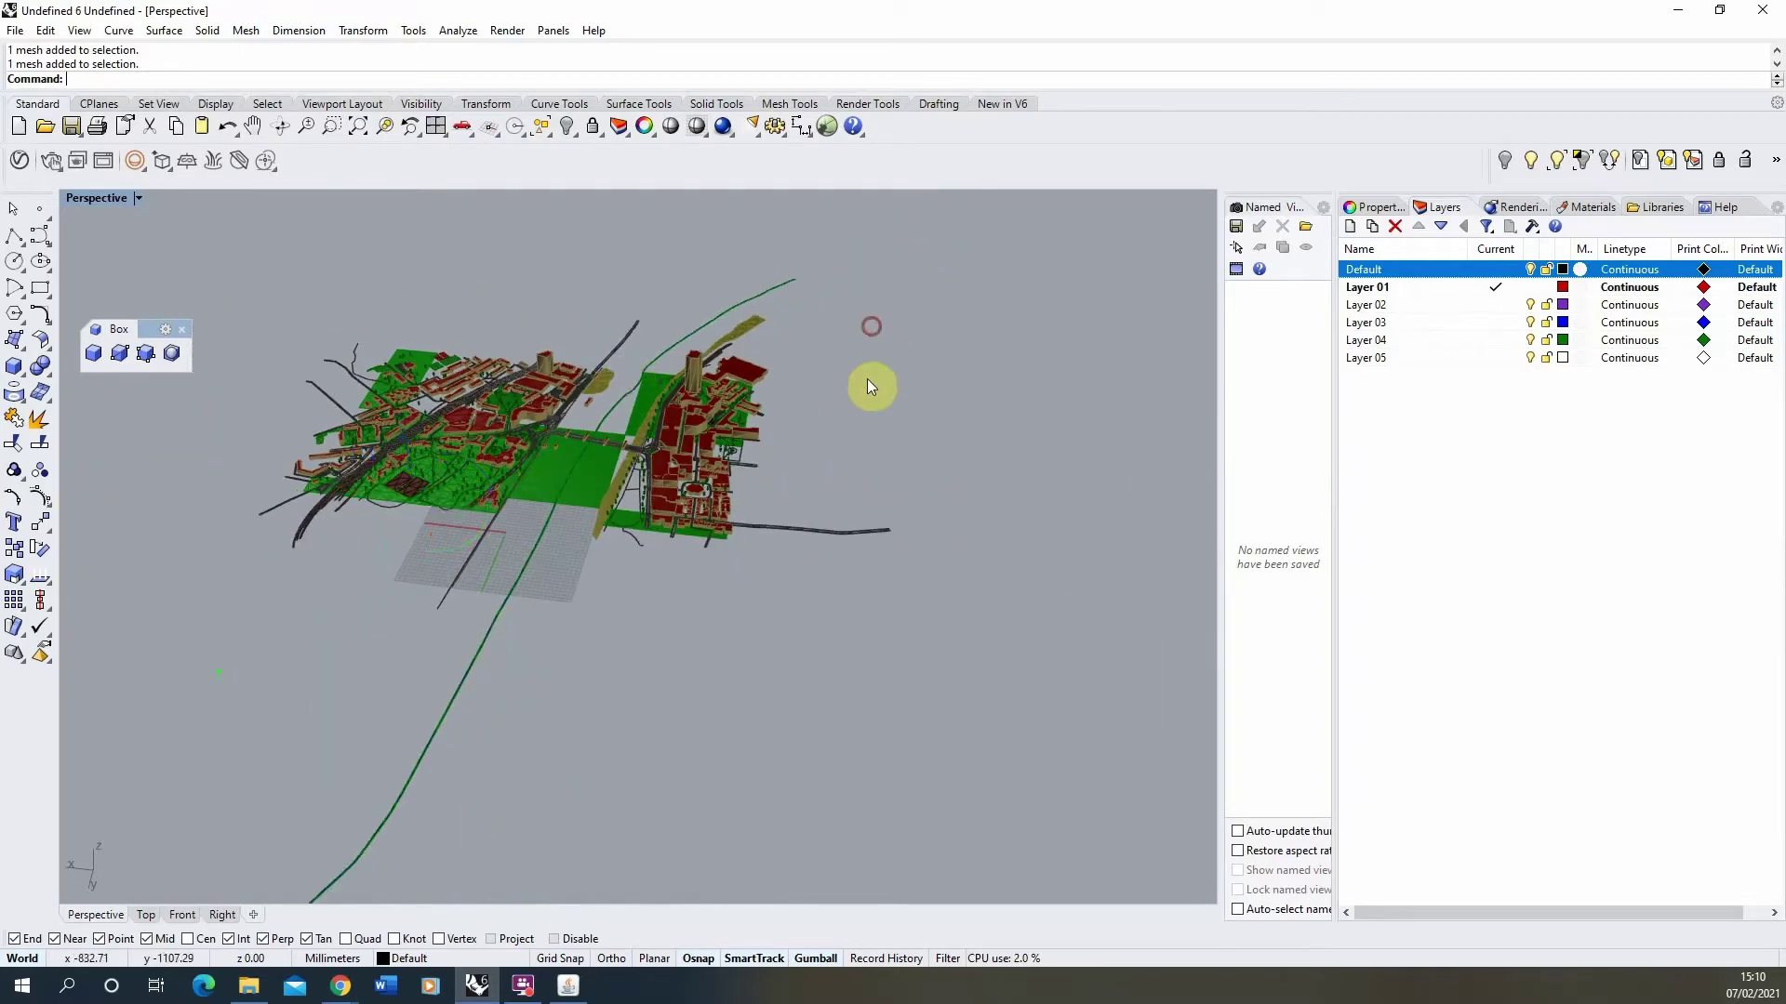
# Select all the site meshes and convert them to NURBS surfaces with MeshToNURB, then clear the selection
pyautogui.moveTo(869, 387); pyautogui.dragTo(890, 370, button='right')
pyautogui.moveTo(1002, 244); pyautogui.dragTo(275, 733)
pyautogui.moveTo(275, 733); pyautogui.dragTo(649, 609, button='right')
pyautogui.scroll(10, 504, 538)
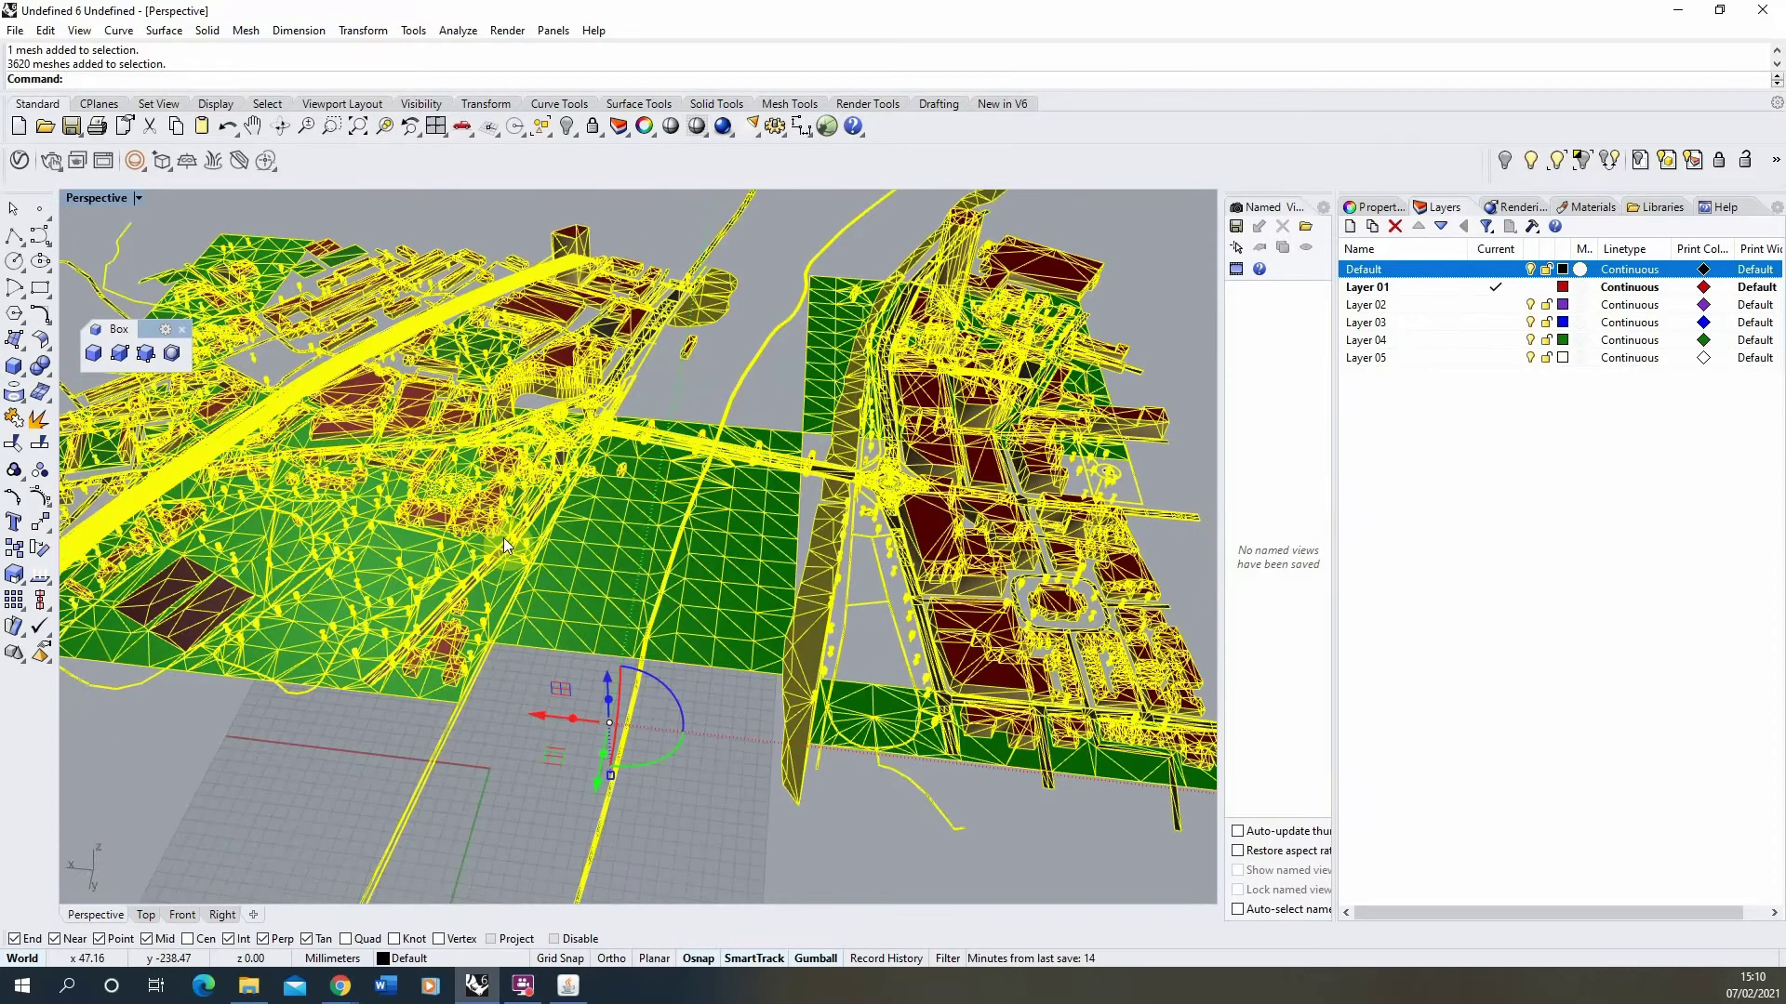
pyautogui.write('MeshToNURB')
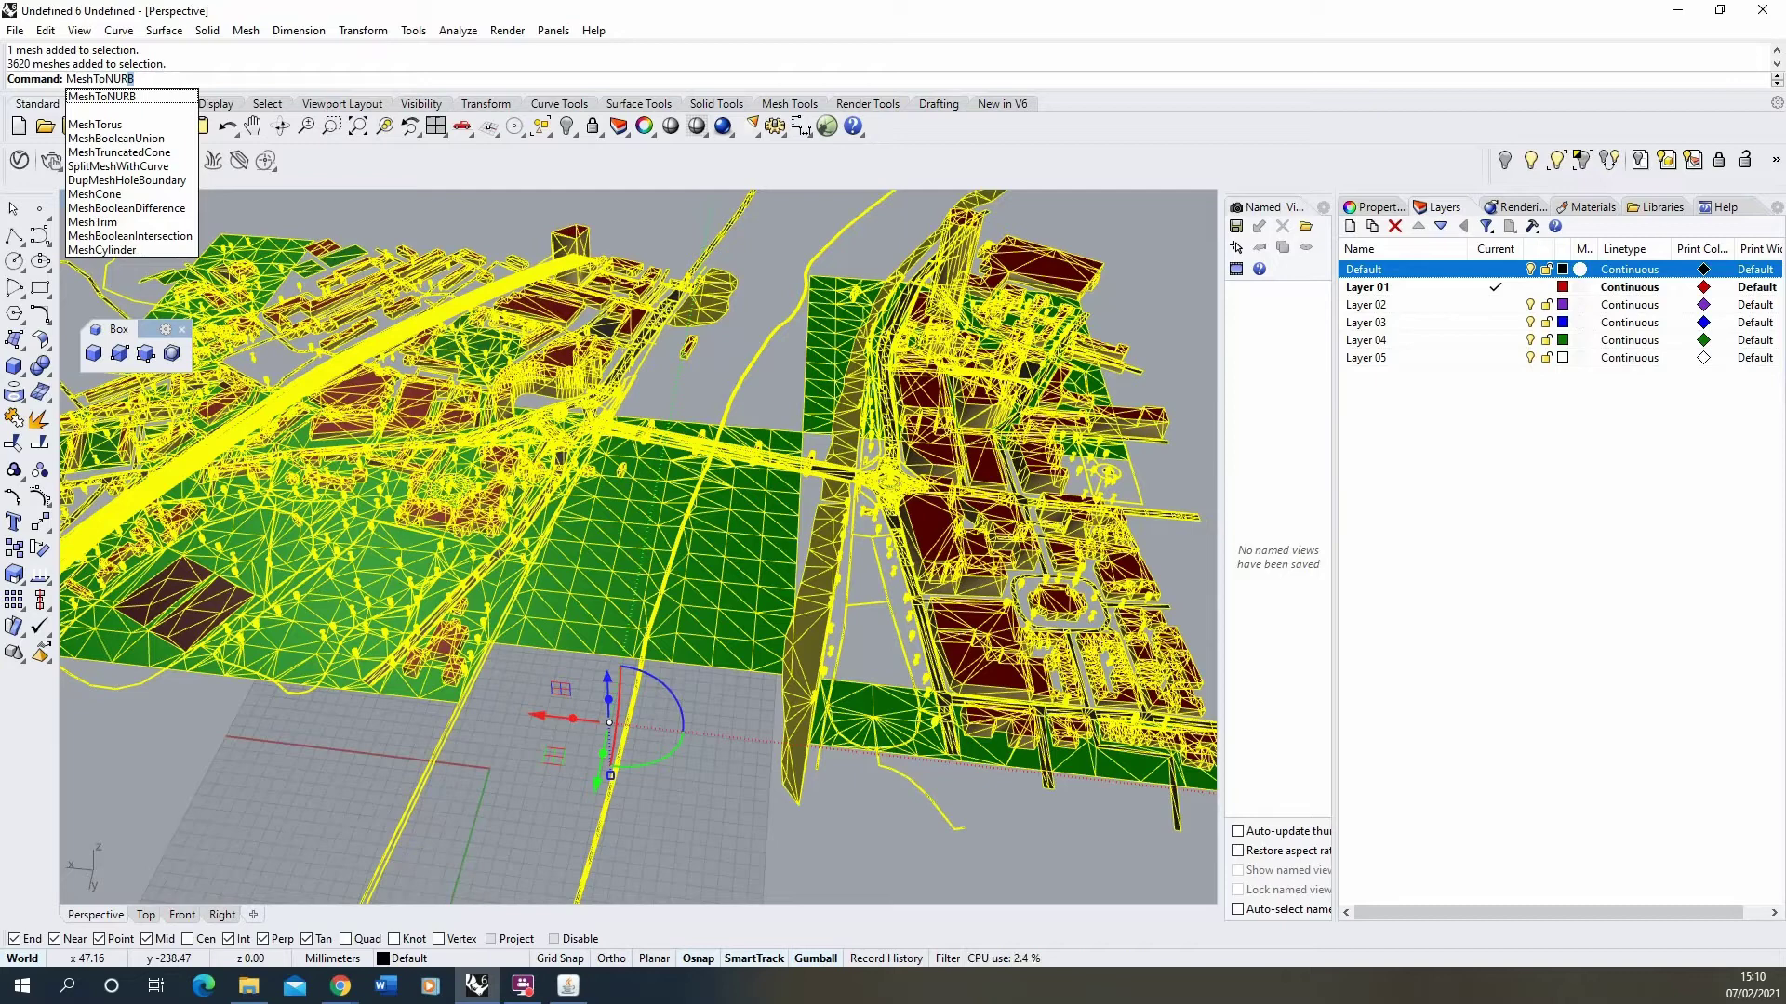
pyautogui.press('Return')
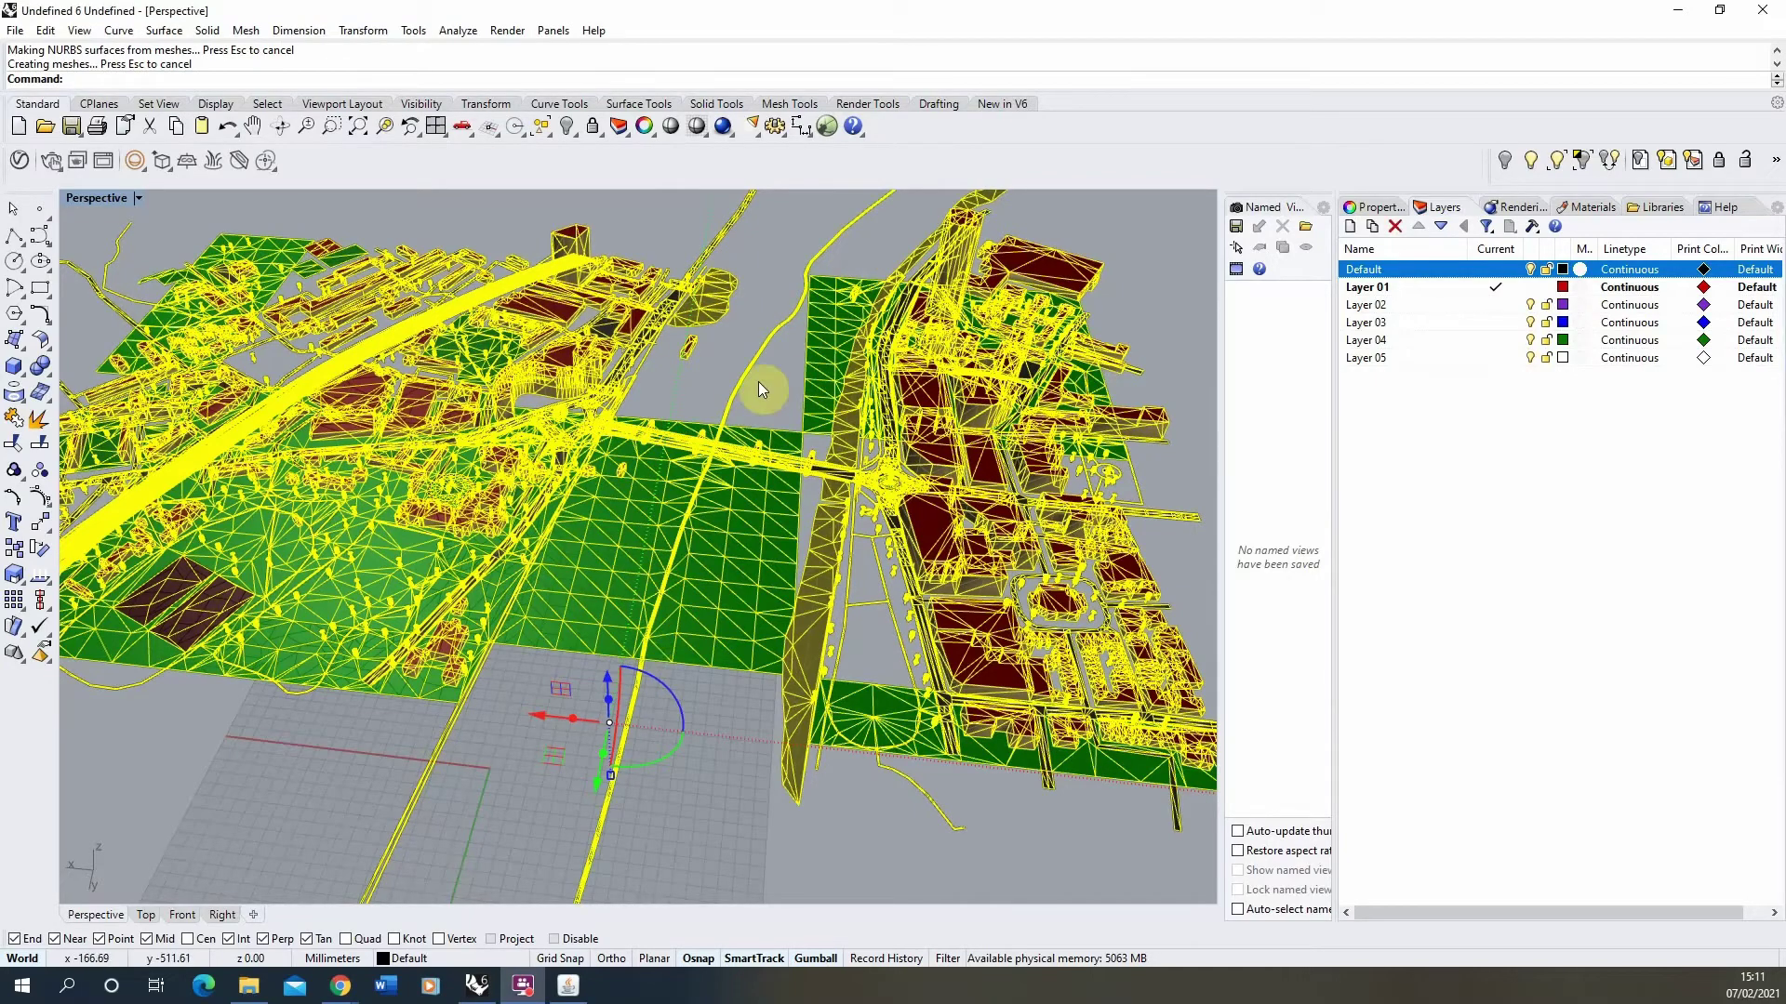
pyautogui.click(694, 393)
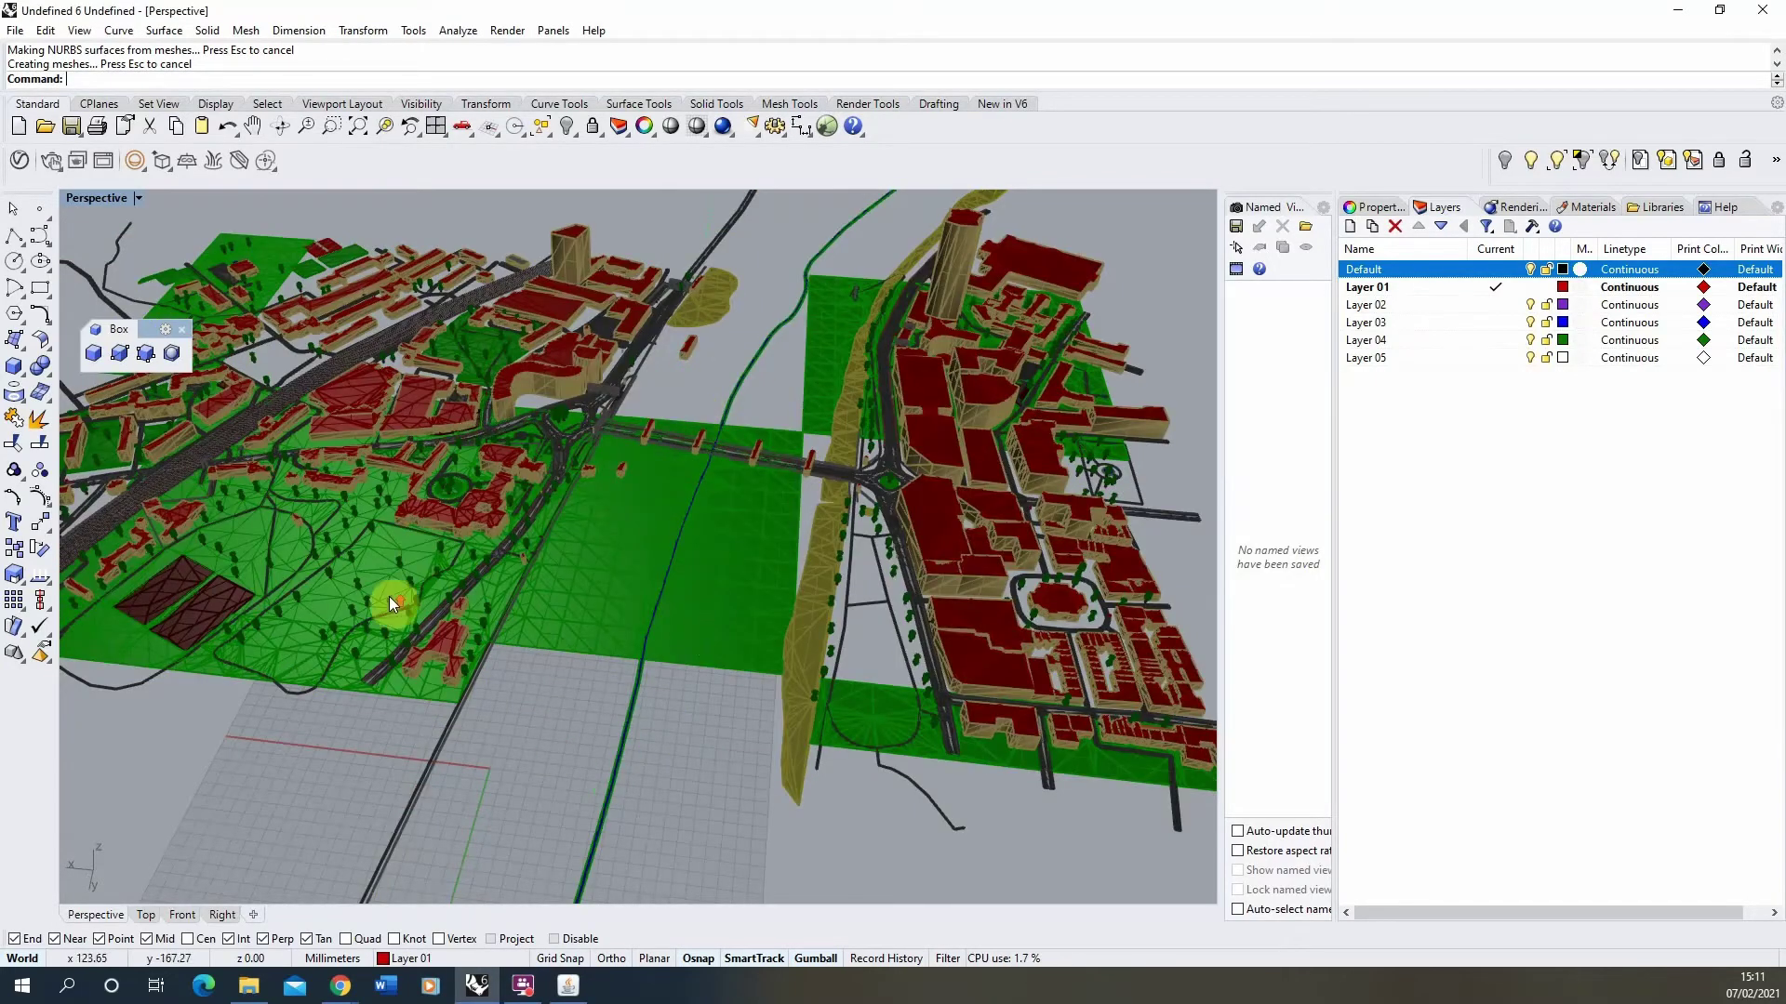
# Select the polysurface overlapping a mesh in the green area beside the road to check for duplicates, and clear the selection
pyautogui.scroll(8, 479, 528)
pyautogui.click(517, 402)
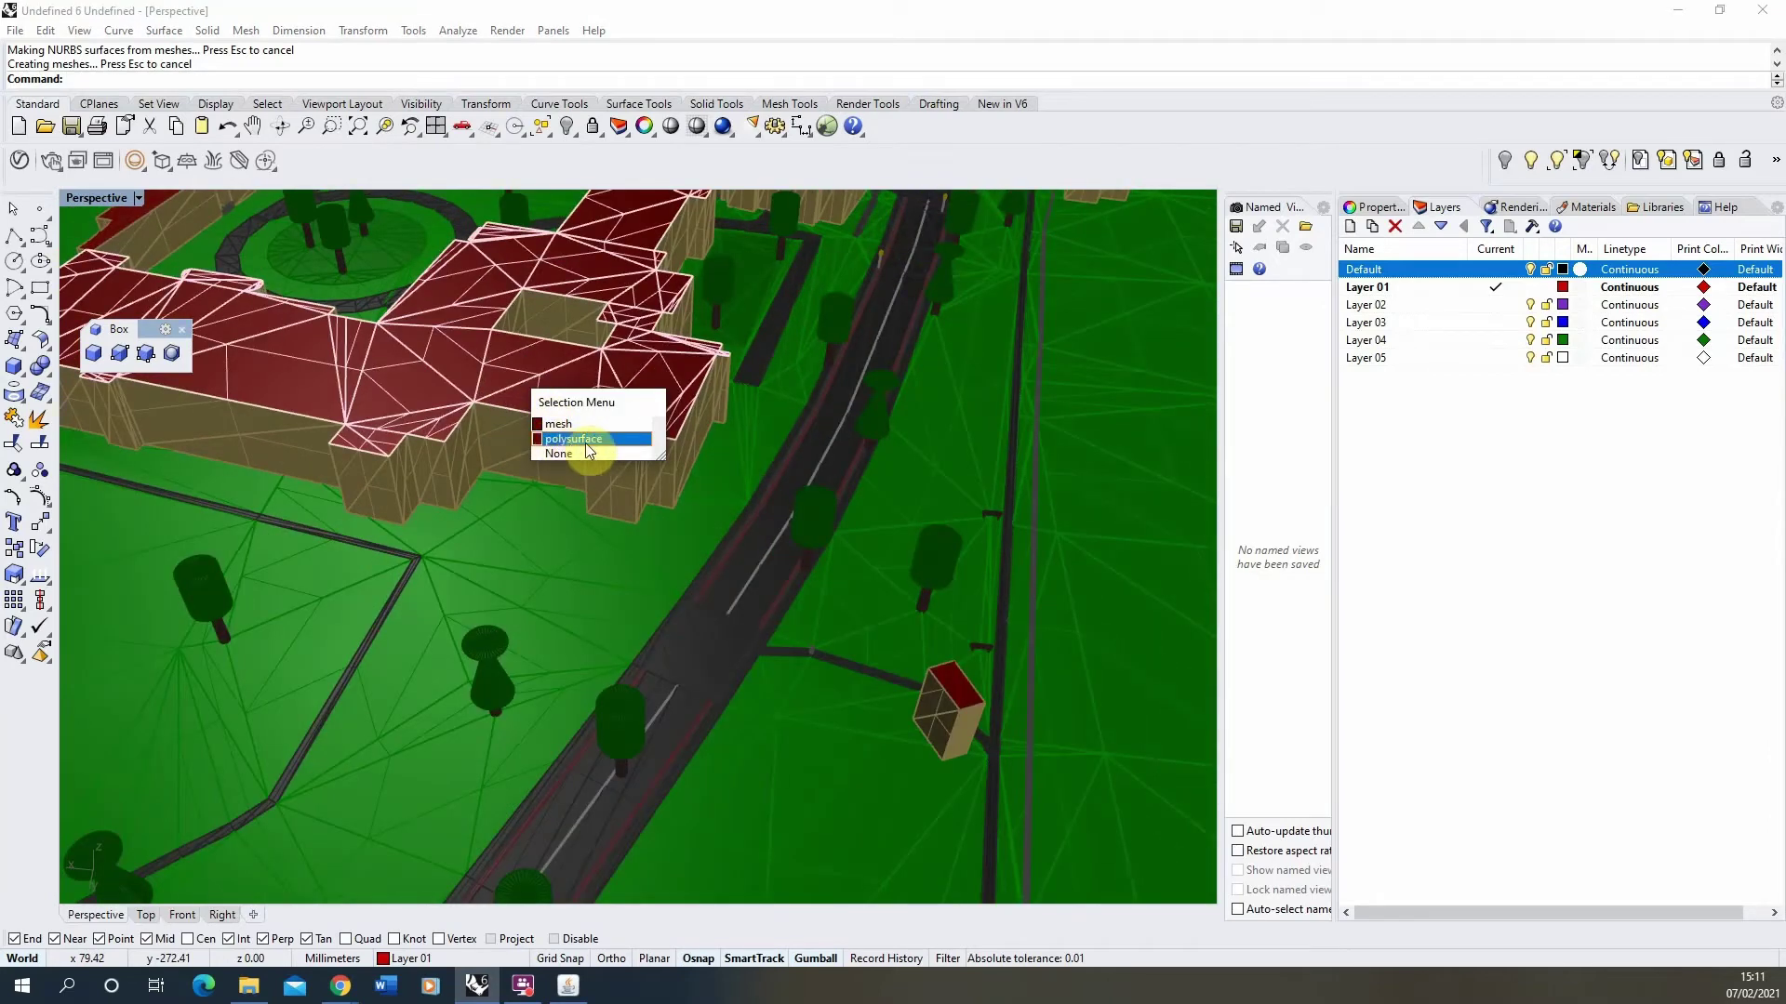
pyautogui.click(539, 441)
pyautogui.scroll(-8, 507, 527)
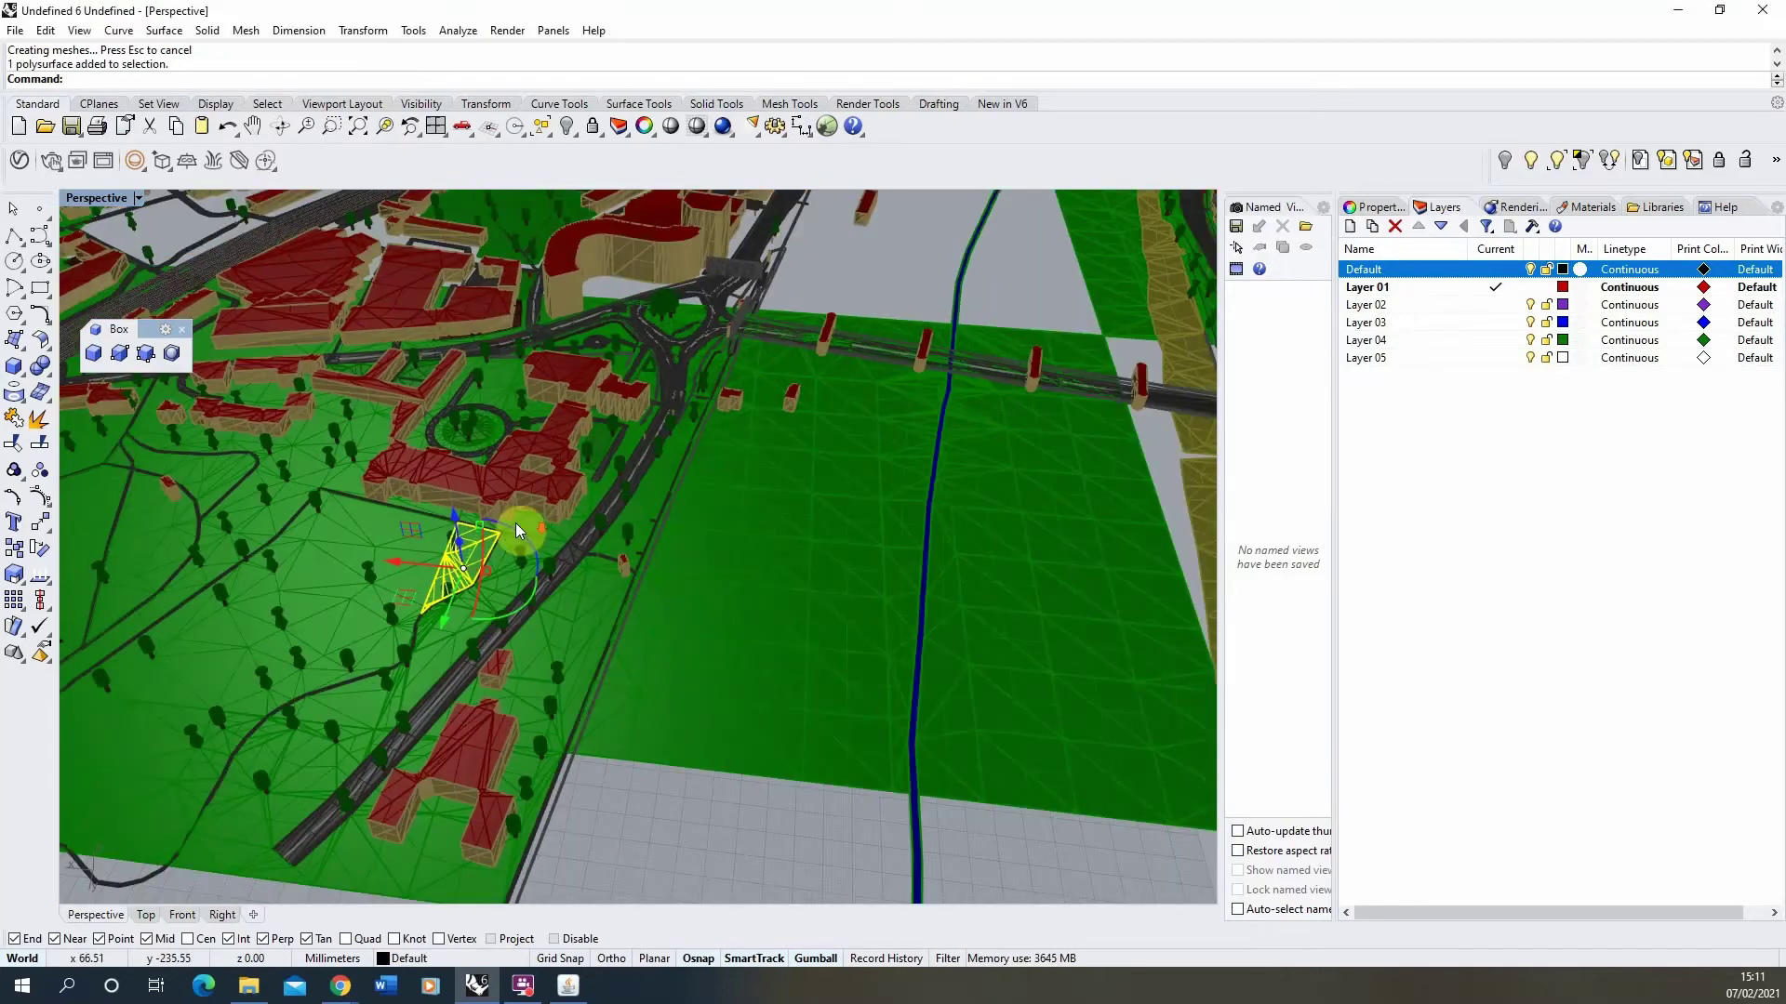
pyautogui.moveTo(582, 478); pyautogui.dragTo(794, 307, button='right')
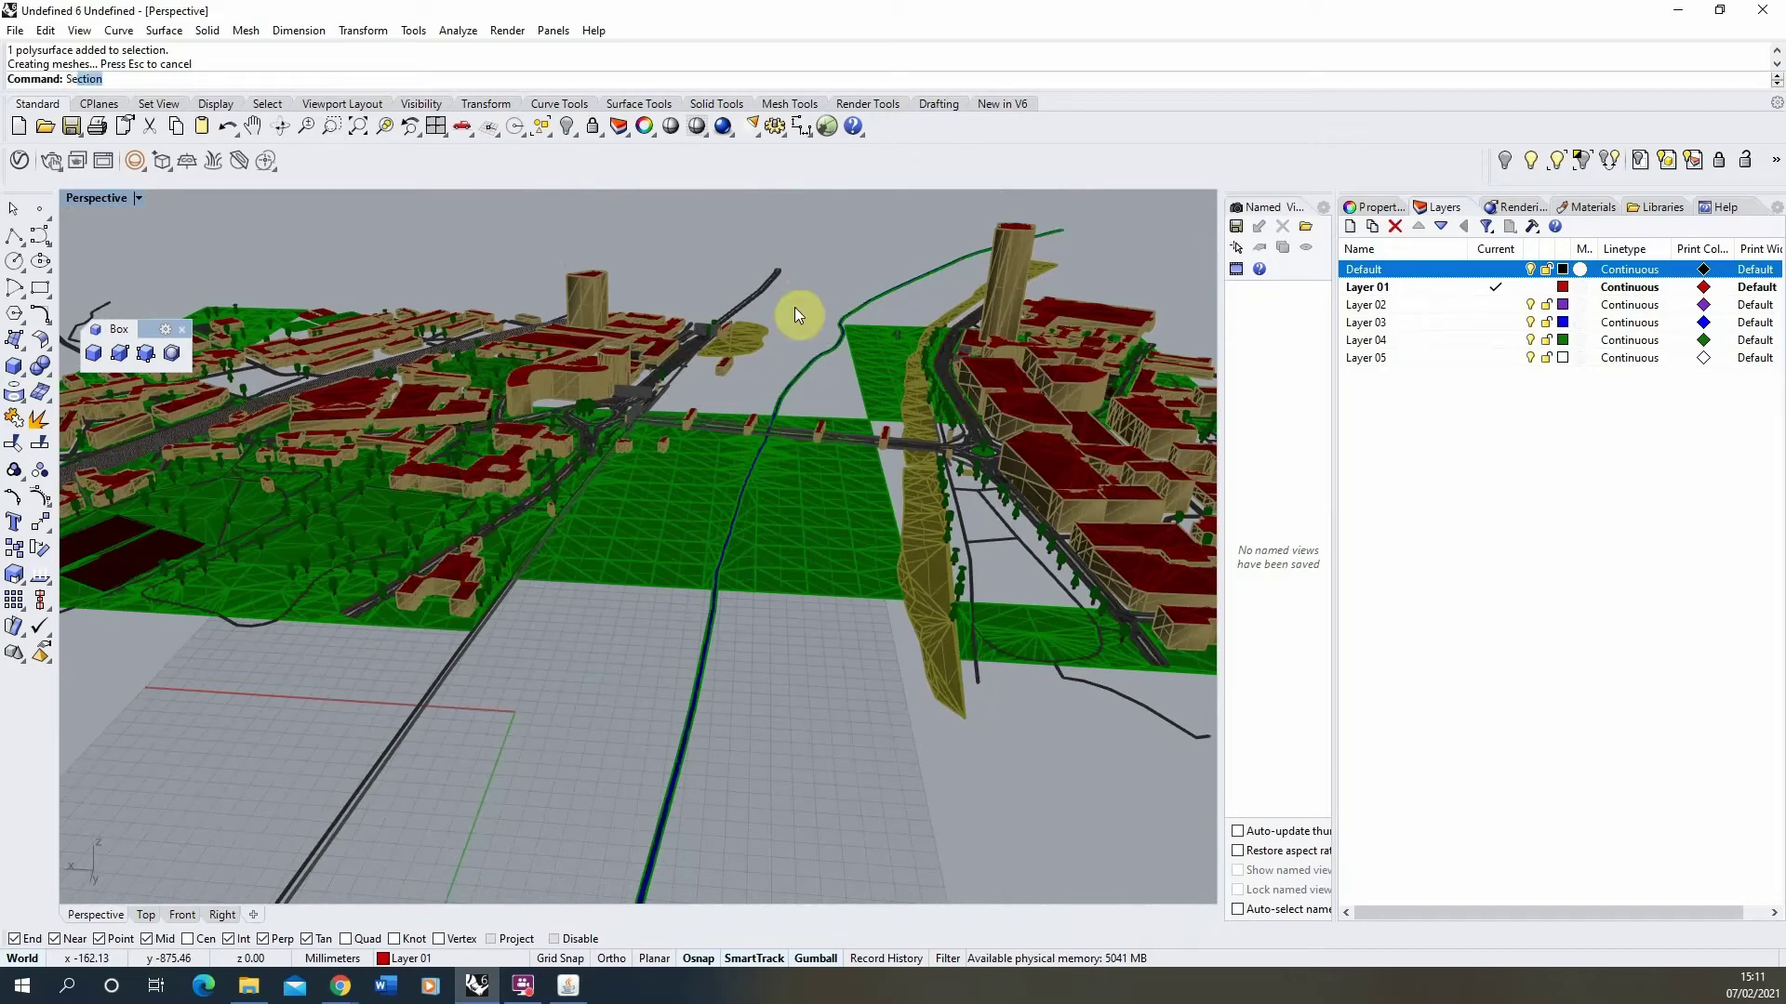
# Select all the original meshes with SelMesh and delete them, keeping only the converted NURBS geometry
pyautogui.write('elMes')
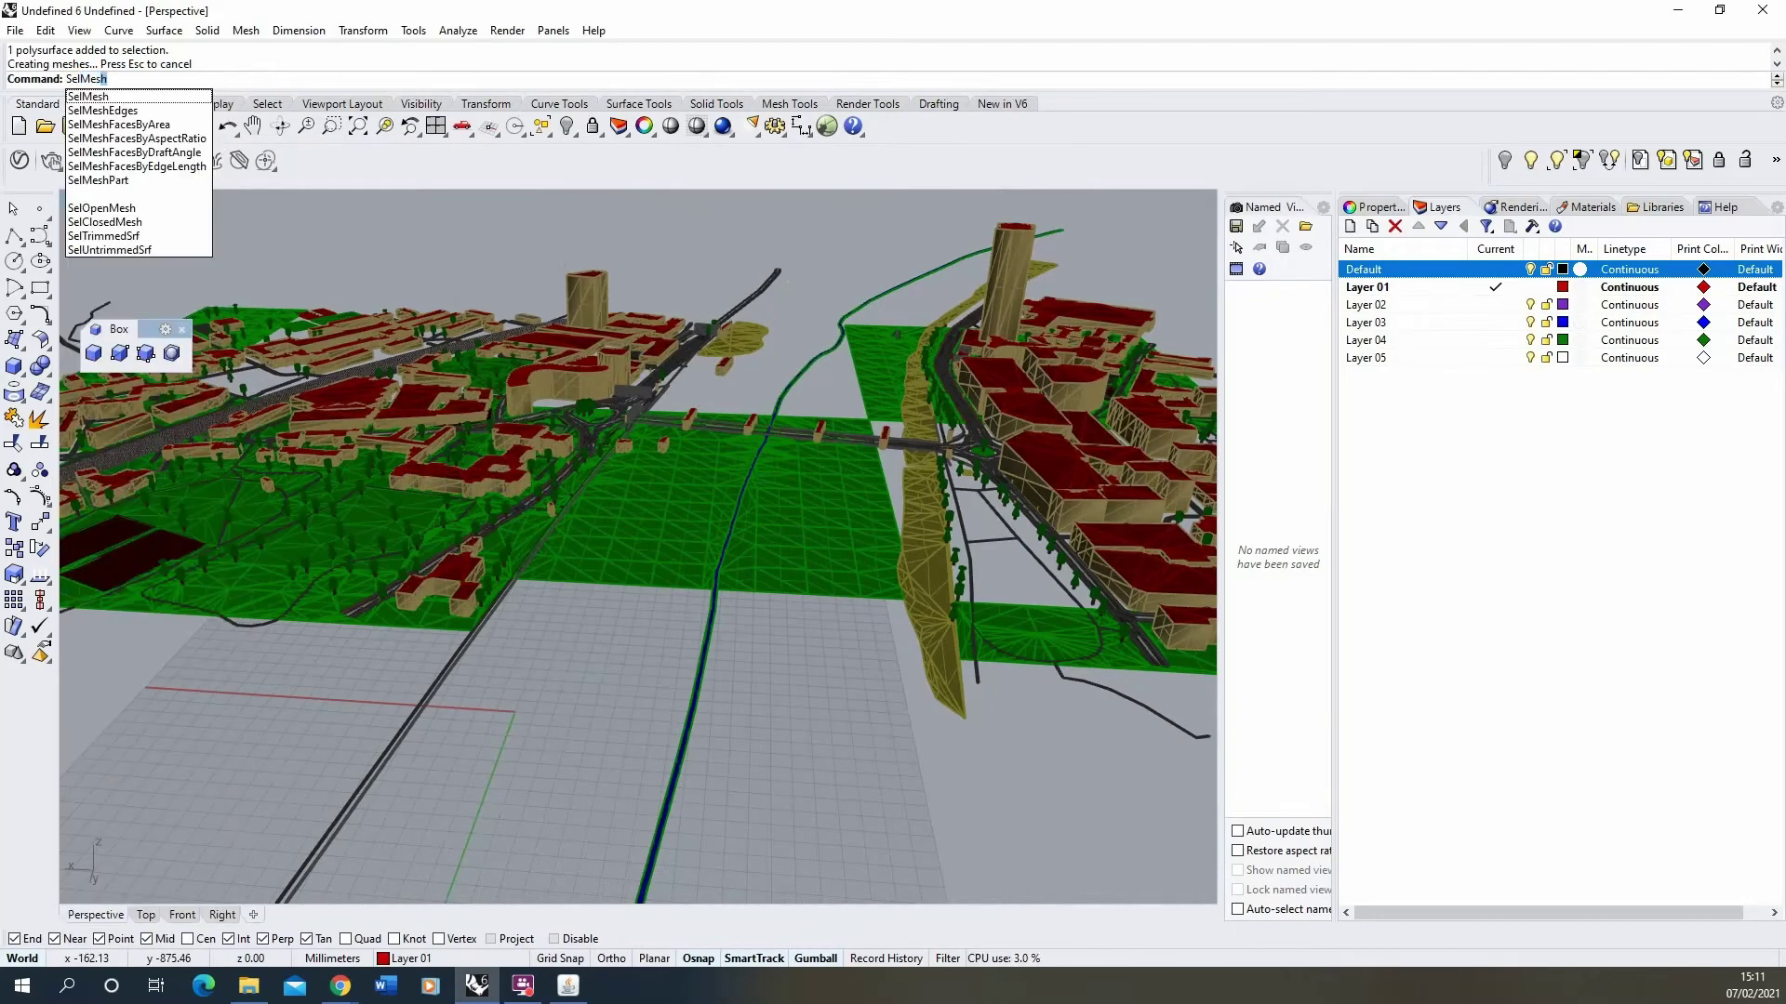
pyautogui.write('h')
pyautogui.press('Return')
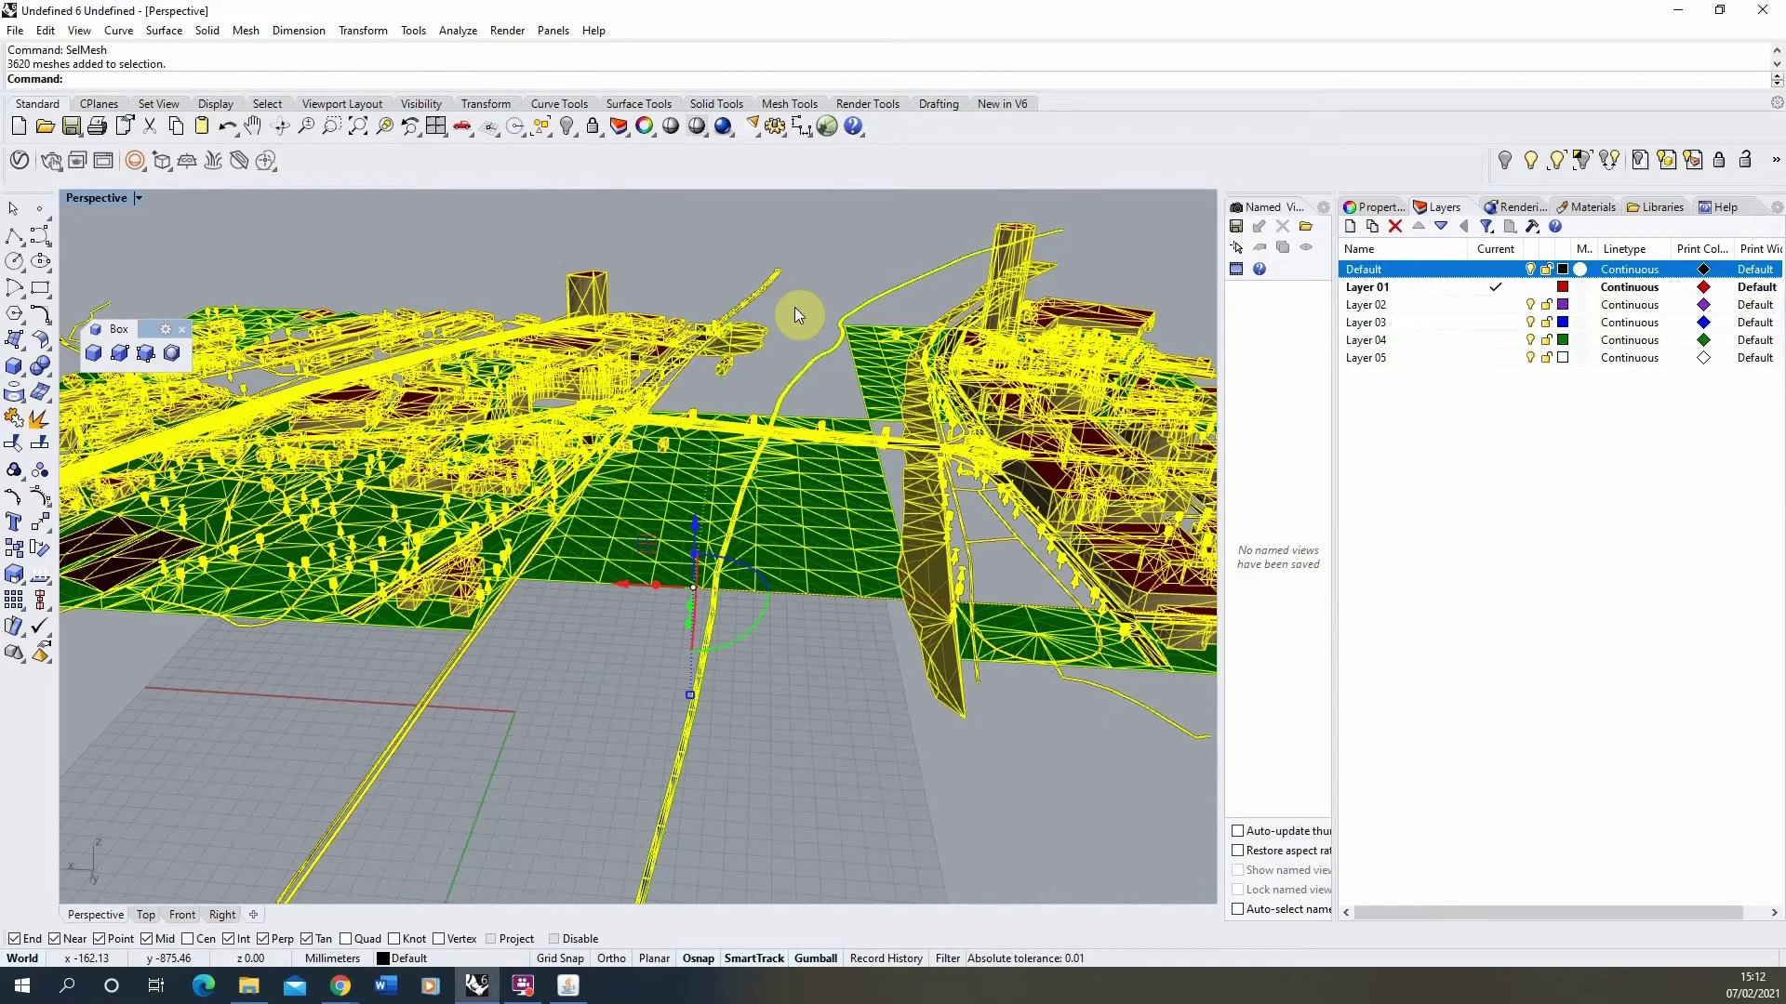
pyautogui.press('Delete')
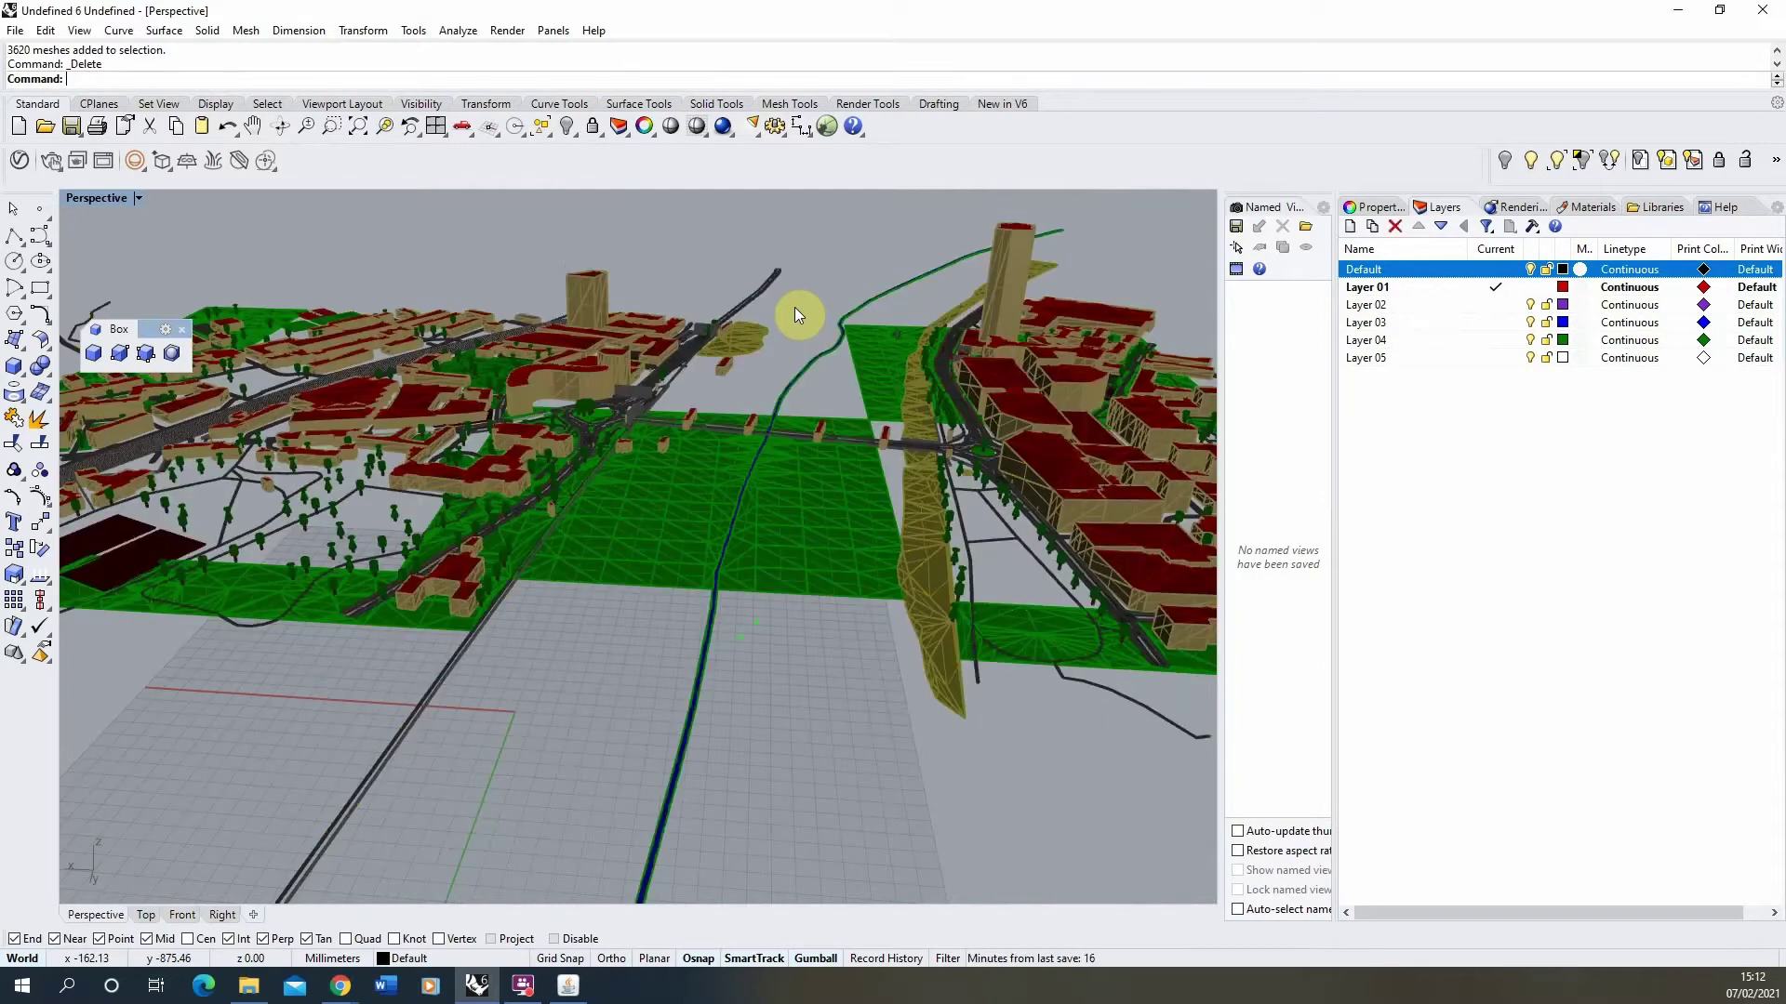
# Inspect the converted site by selecting individual polysurfaces of the river and the tan riverbank strip, and clear the selection
pyautogui.moveTo(797, 311); pyautogui.dragTo(638, 533, button='right')
pyautogui.scroll(4, 604, 540)
pyautogui.click(527, 553)
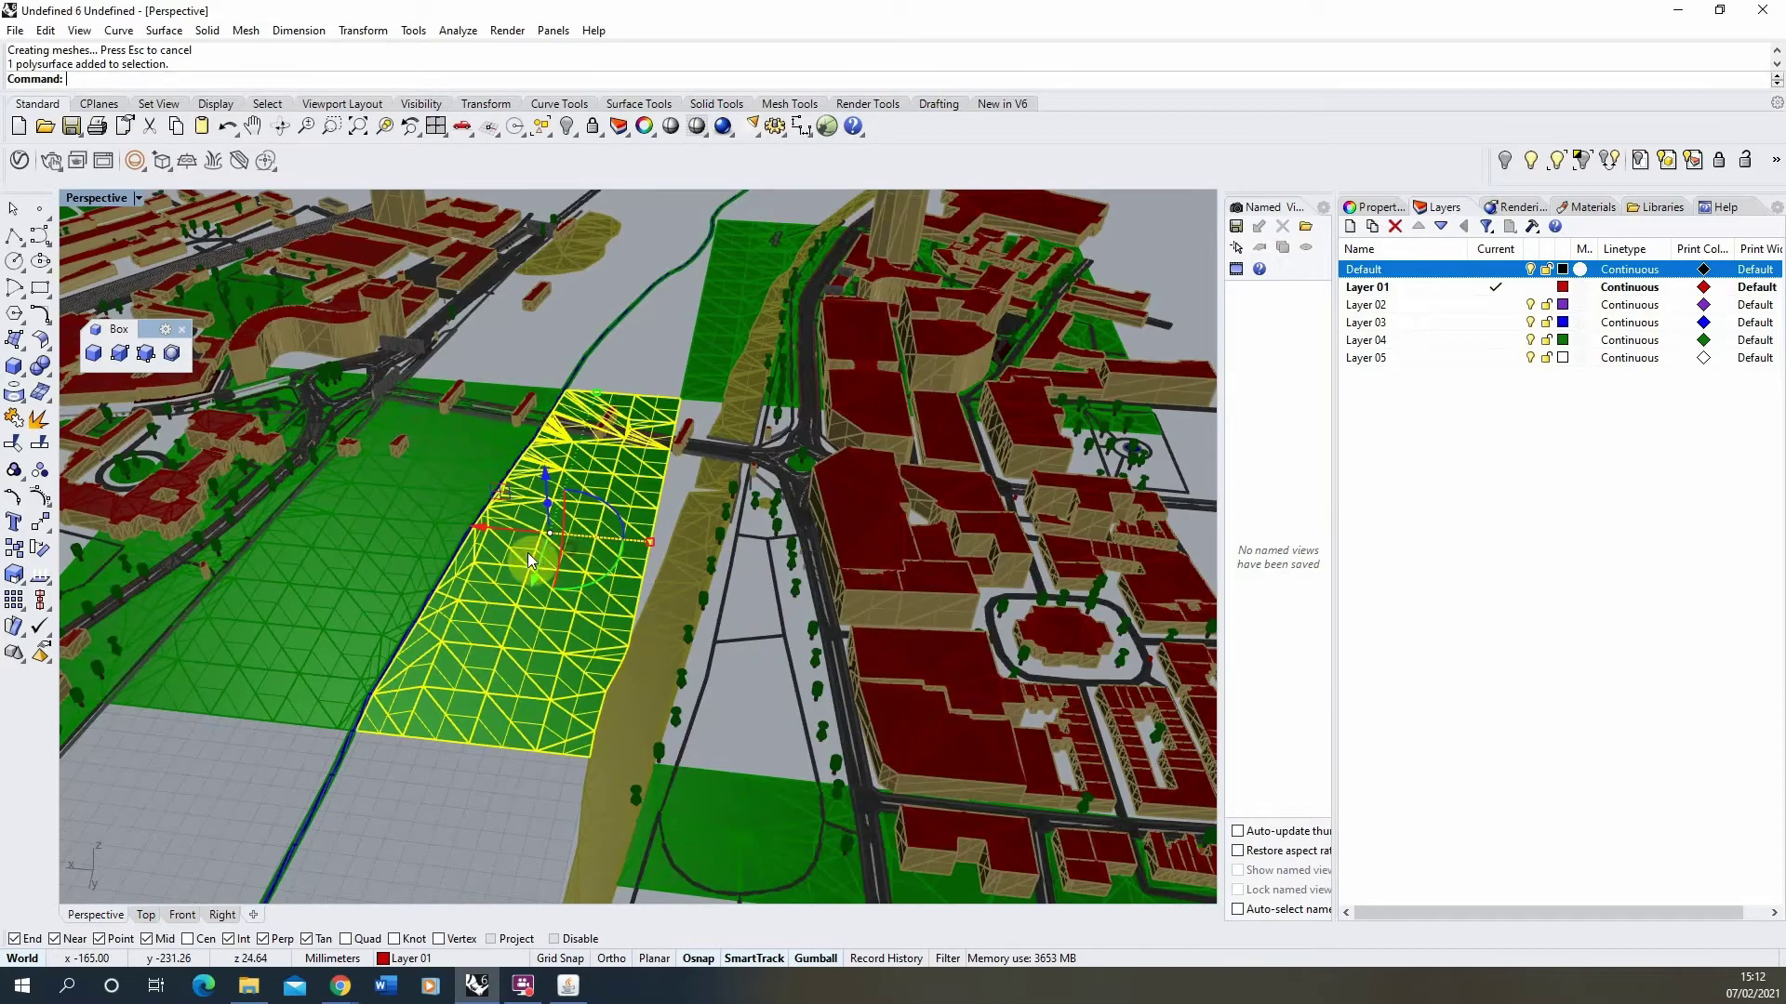
pyautogui.click(383, 573)
pyautogui.moveTo(384, 573)
pyautogui.mouseDown(button='right')
pyautogui.moveTo(111, 673)
pyautogui.moveTo(137, 620)
pyautogui.moveTo(355, 556)
pyautogui.mouseUp(button='right')
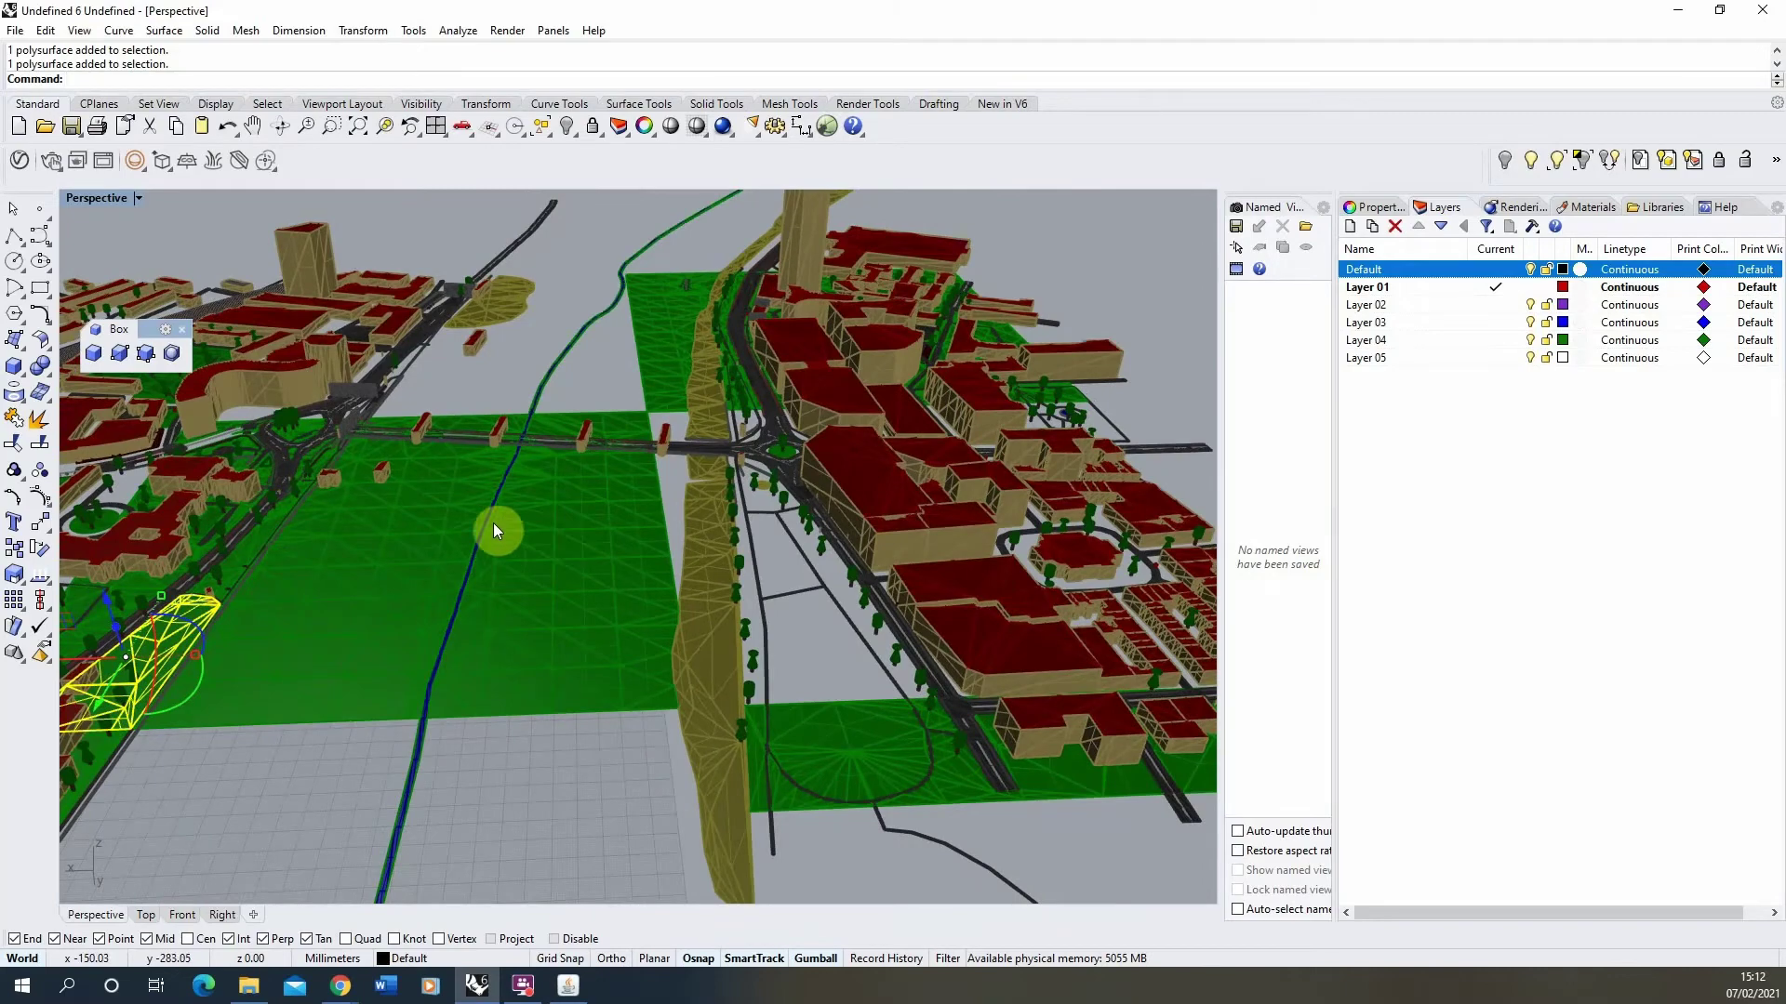
pyautogui.scroll(3, 704, 656)
pyautogui.click(705, 645)
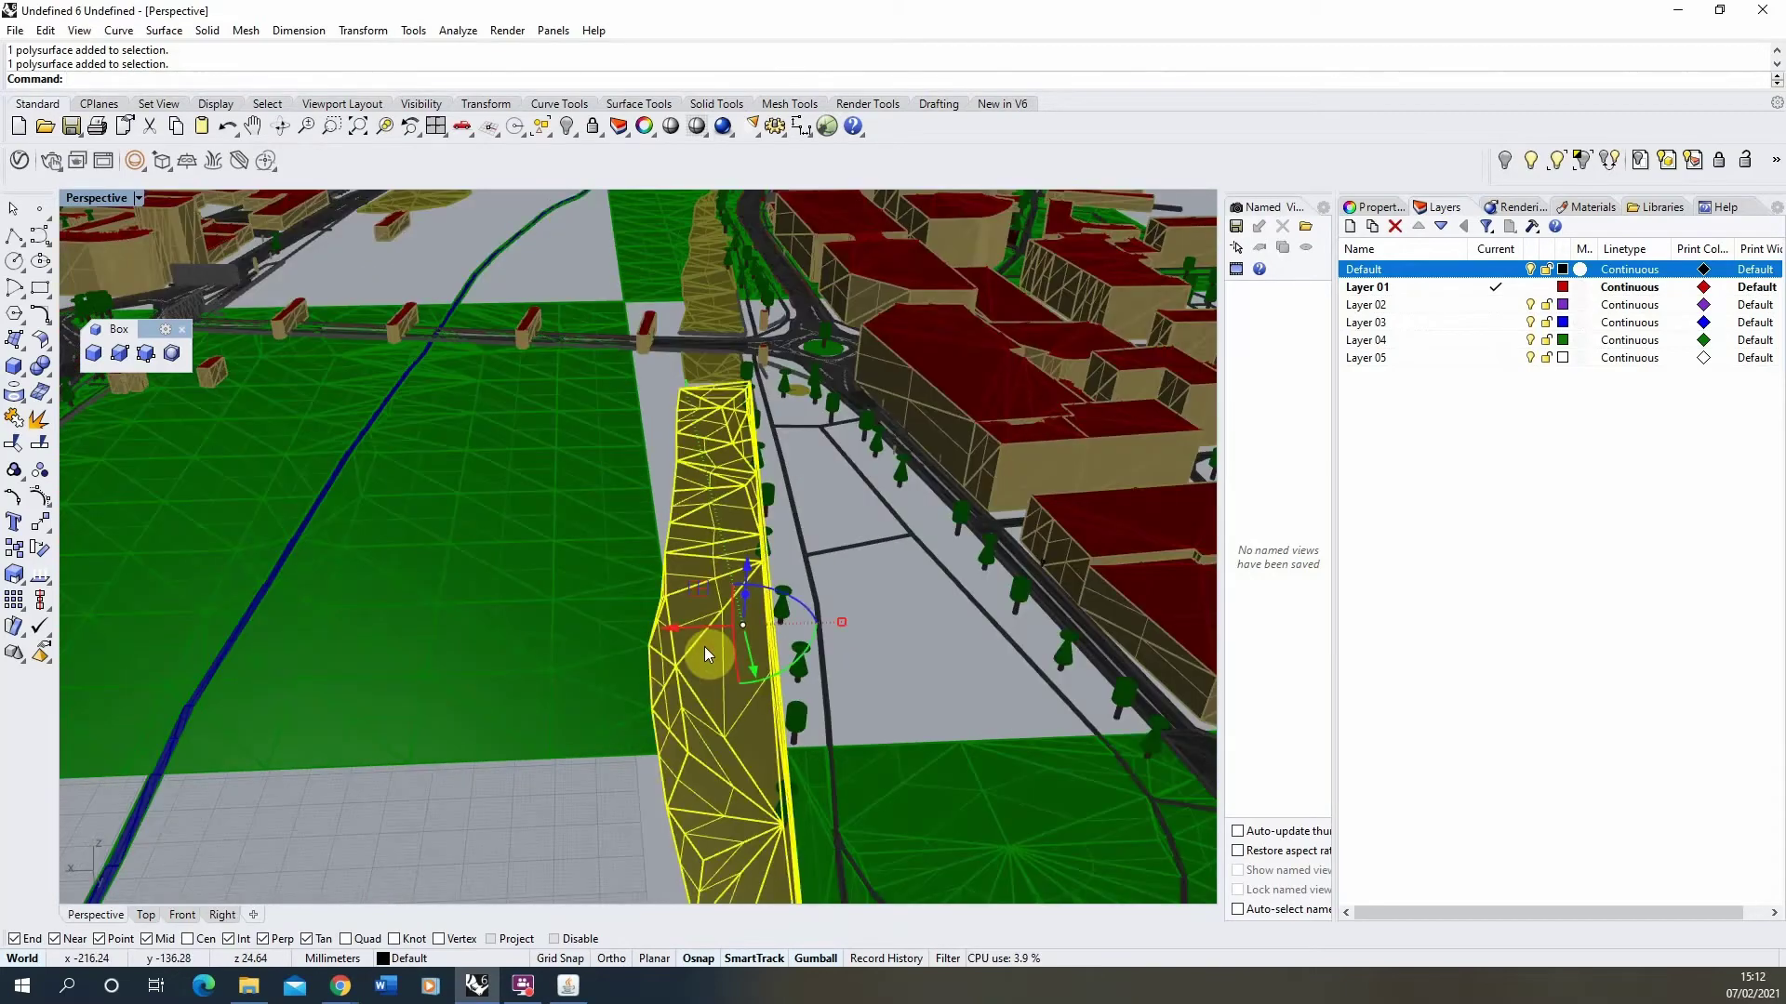
pyautogui.scroll(-5, 689, 644)
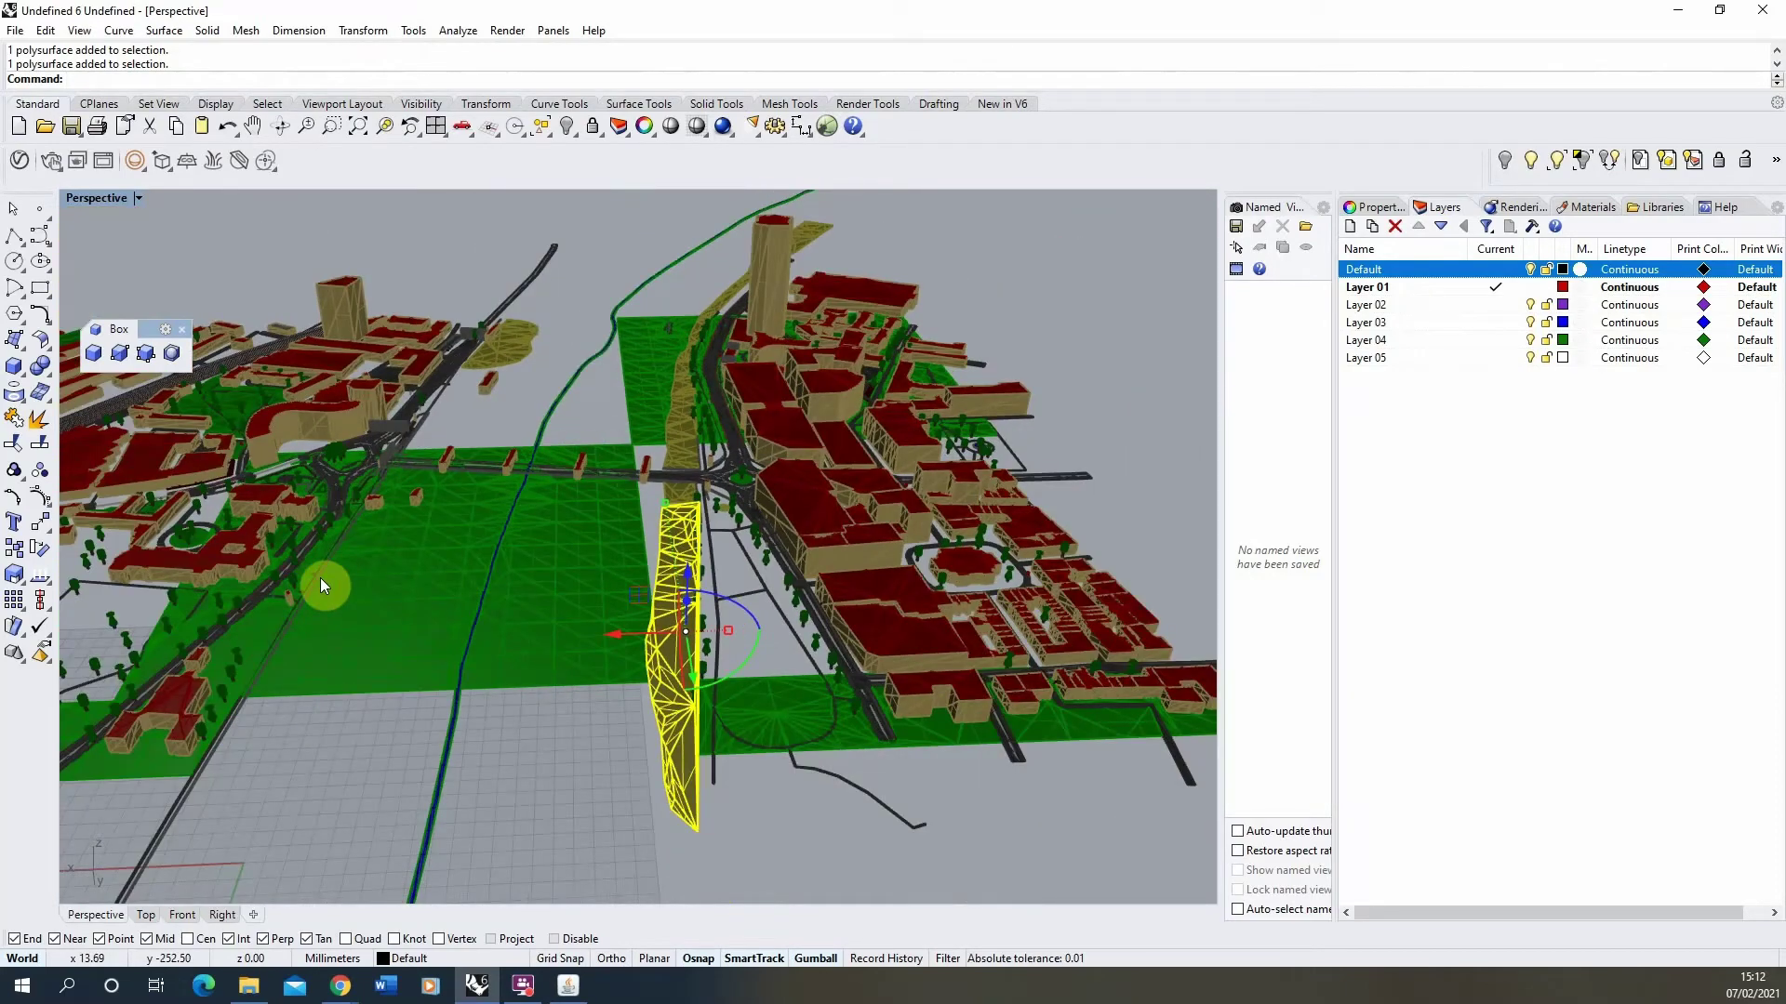
pyautogui.click(604, 770)
pyautogui.scroll(5, 498, 527)
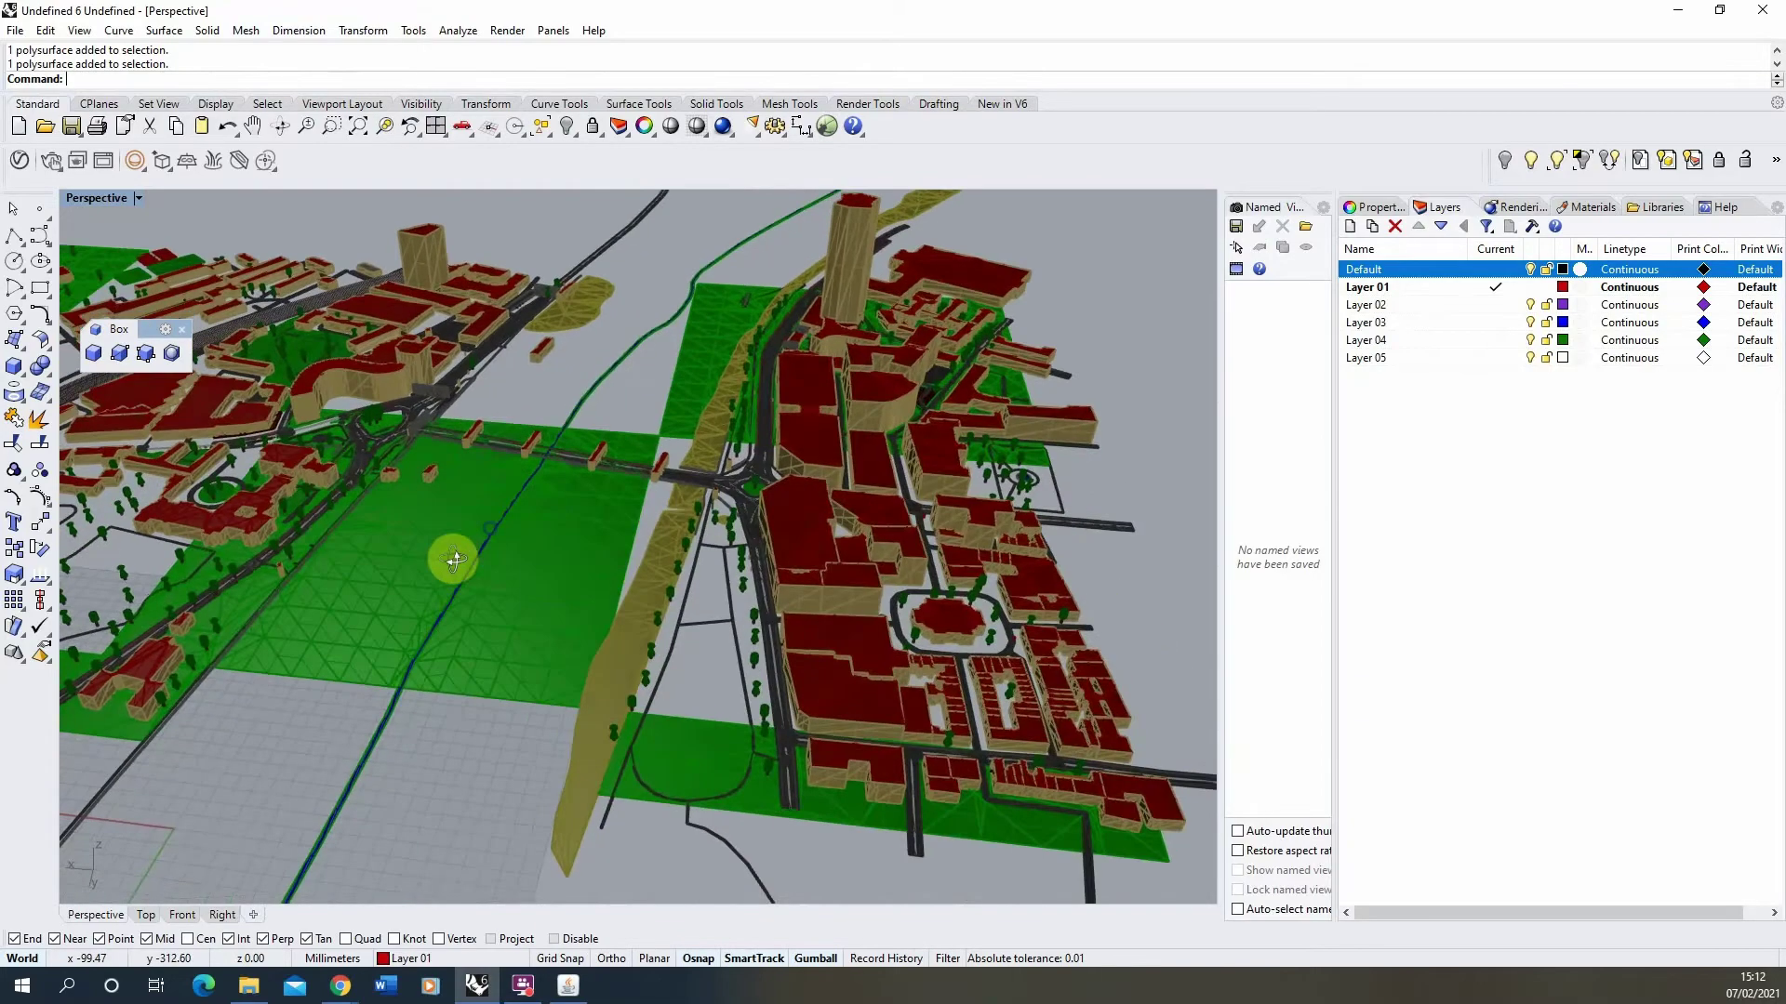
pyautogui.moveTo(450, 558); pyautogui.dragTo(604, 571, button='right')
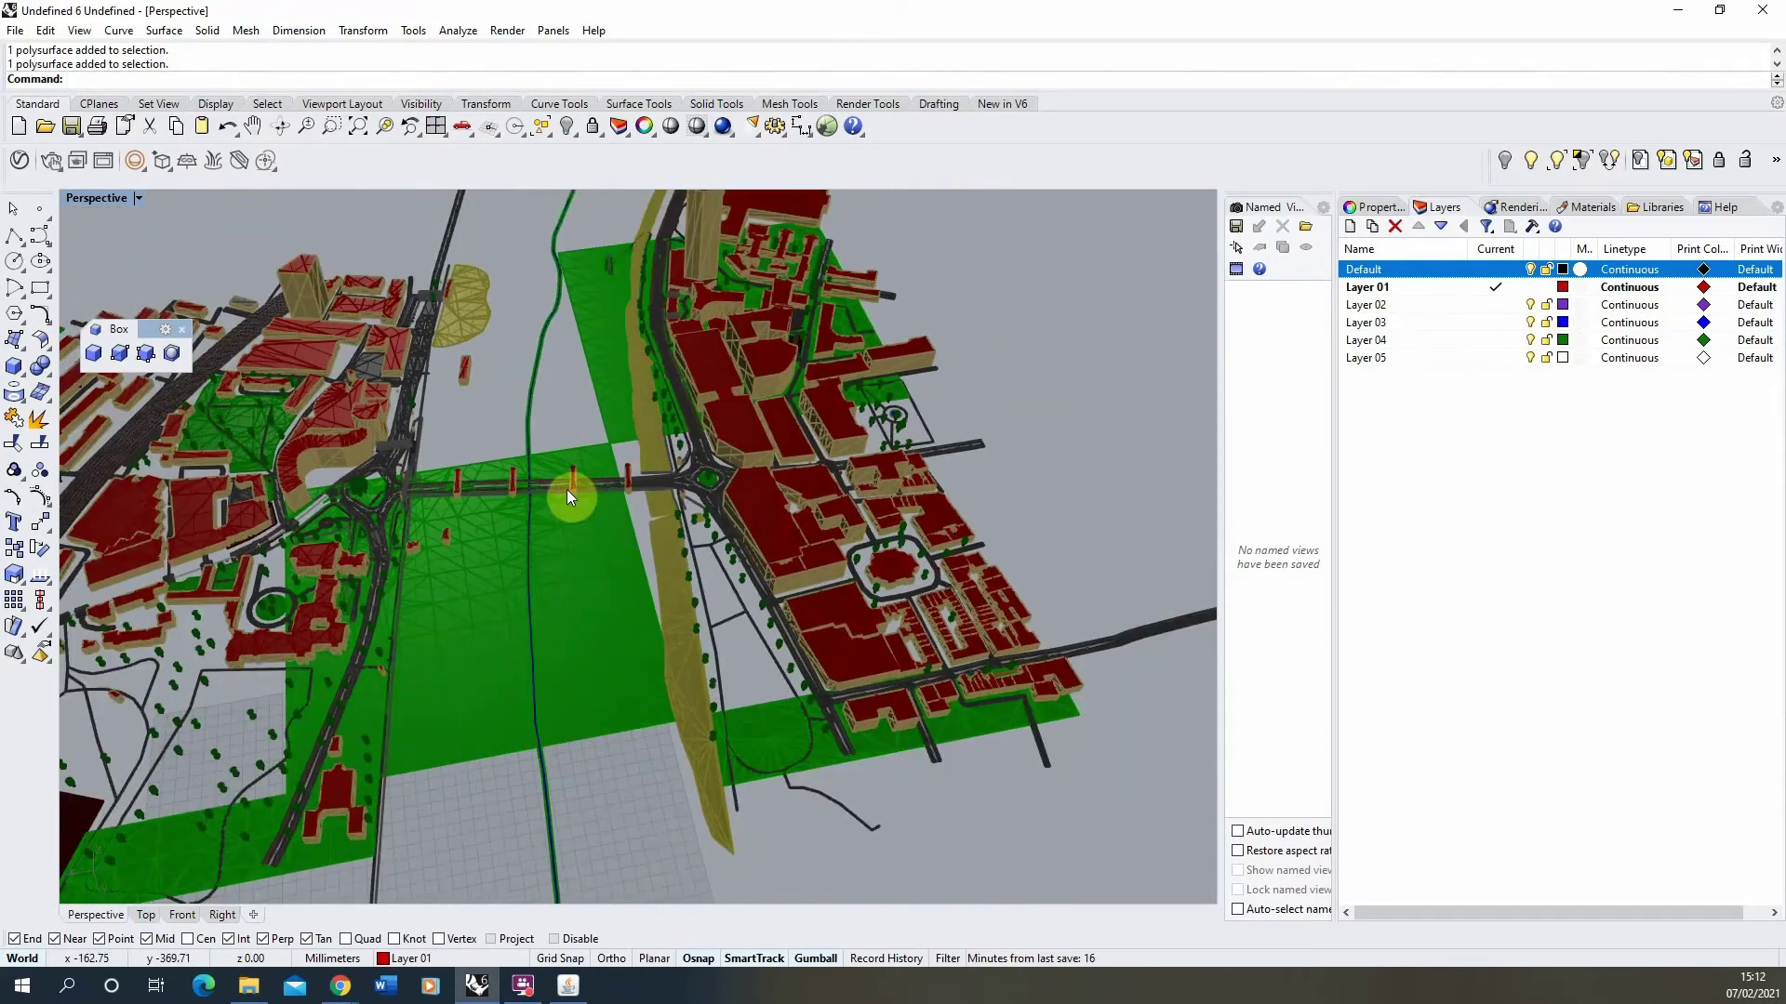
pyautogui.moveTo(568, 497)
pyautogui.mouseDown(button='right')
pyautogui.moveTo(530, 490)
pyautogui.moveTo(543, 482)
pyautogui.mouseUp(button='right')
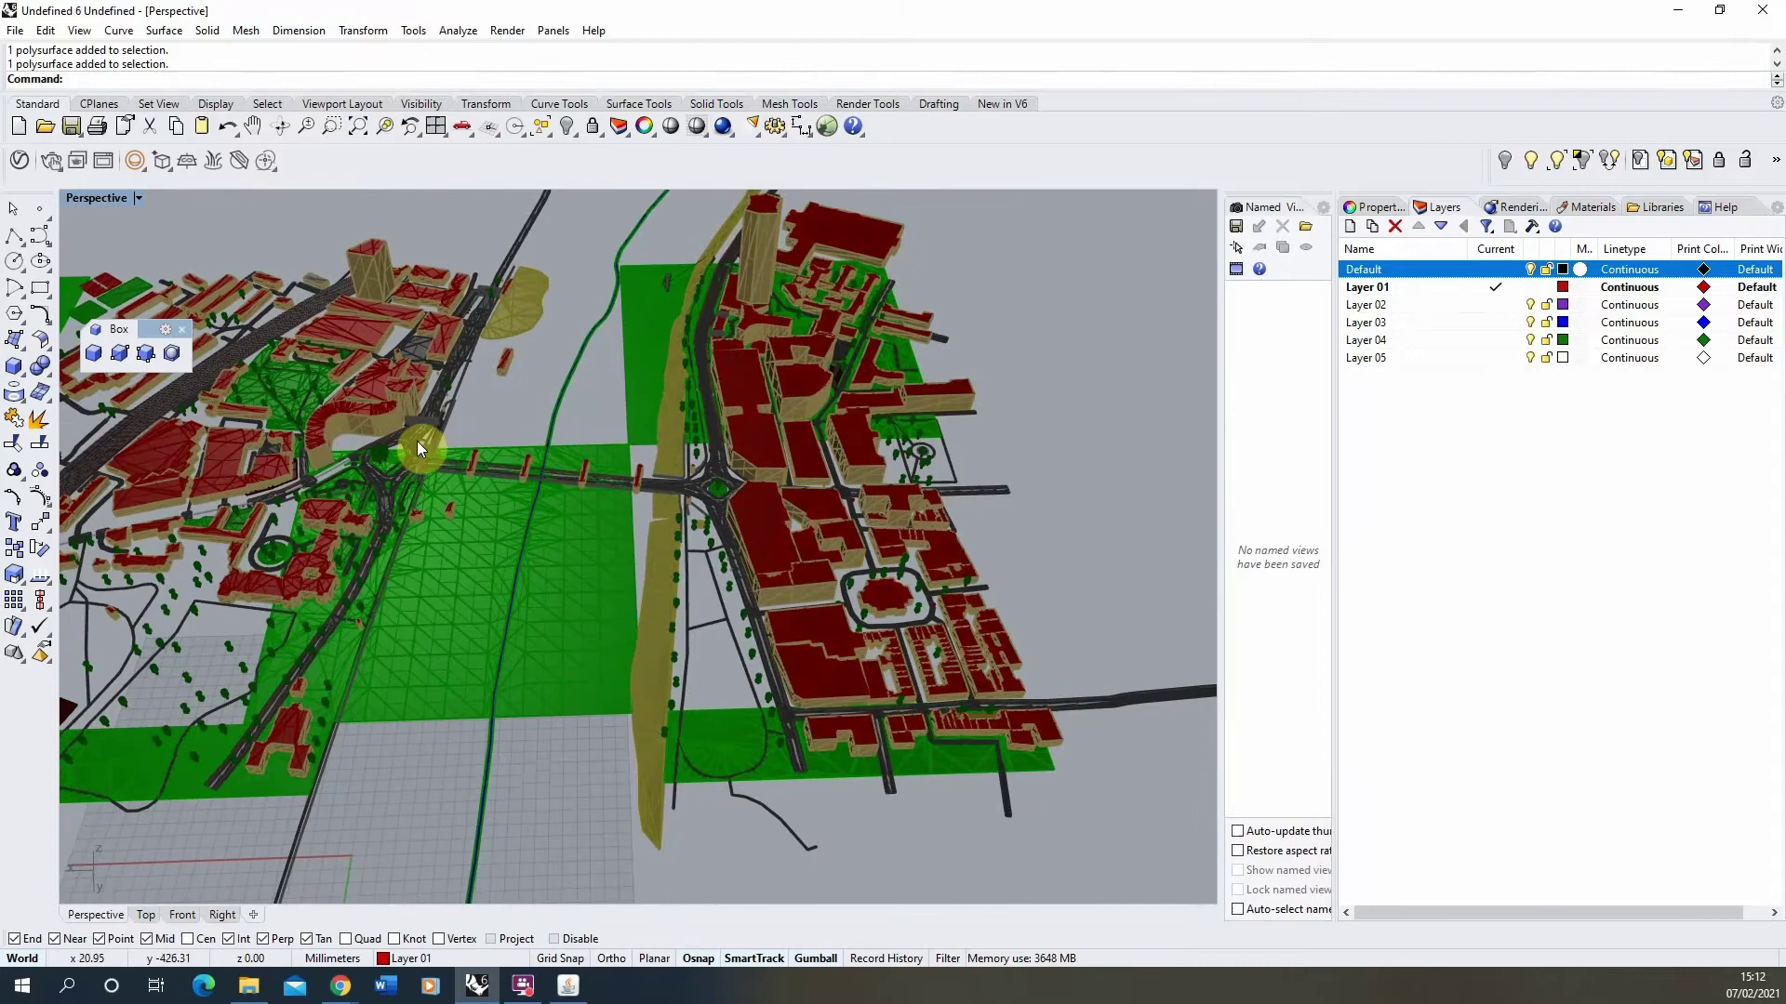
# Check the length of the curved building's end edge beside the roundabout with a temporary polyline between its base corners, and cancel it
pyautogui.click(14, 236)
pyautogui.moveTo(406, 428); pyautogui.dragTo(426, 622, button='right')
pyautogui.moveTo(350, 715); pyautogui.dragTo(372, 382, button='right')
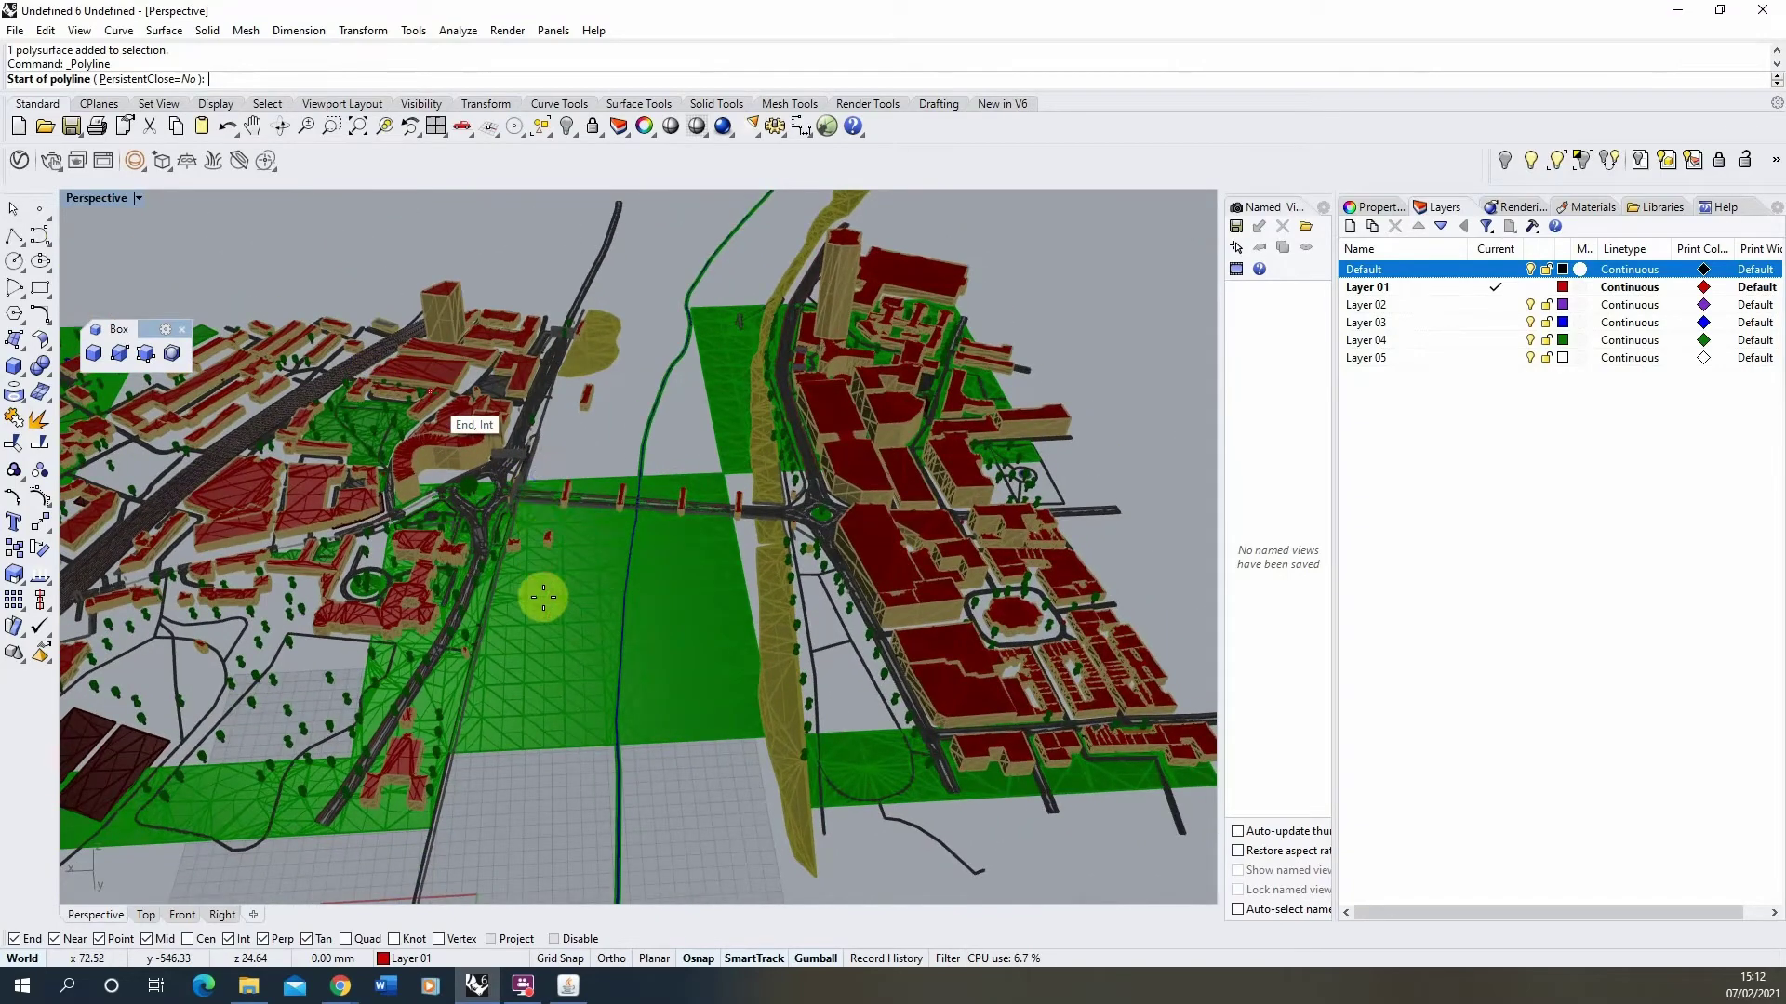
pyautogui.scroll(6, 409, 476)
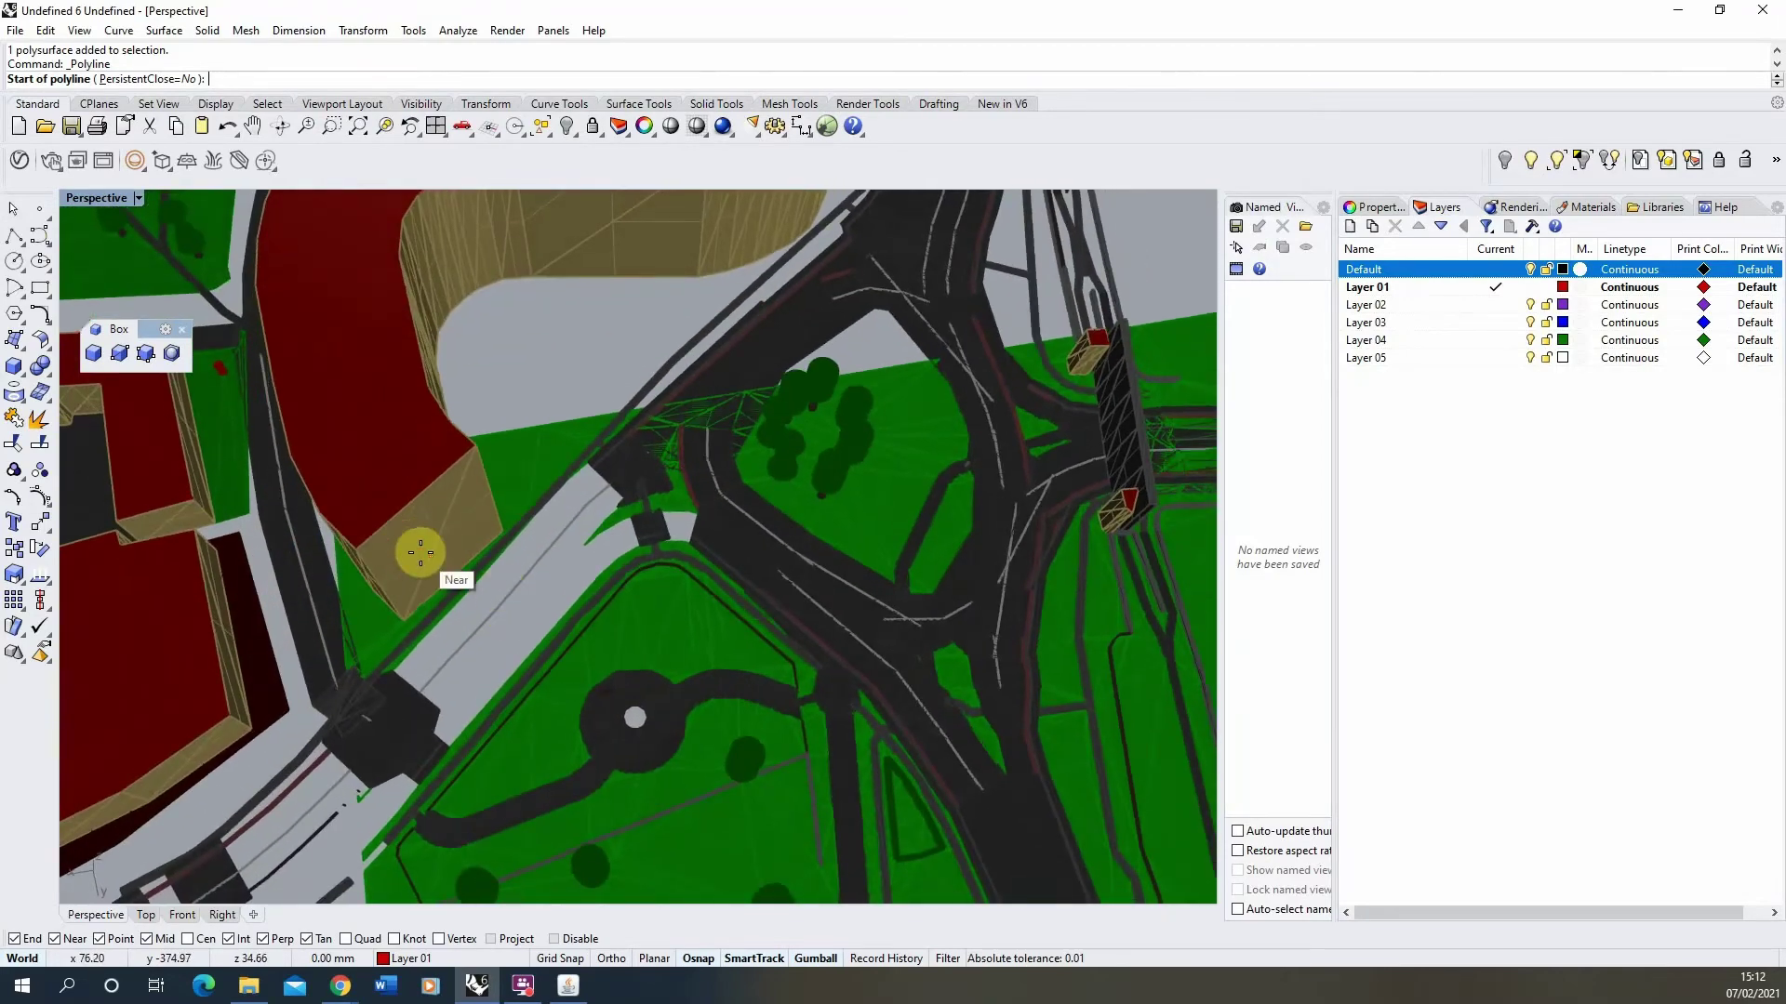
pyautogui.scroll(2, 418, 554)
pyautogui.click(550, 507)
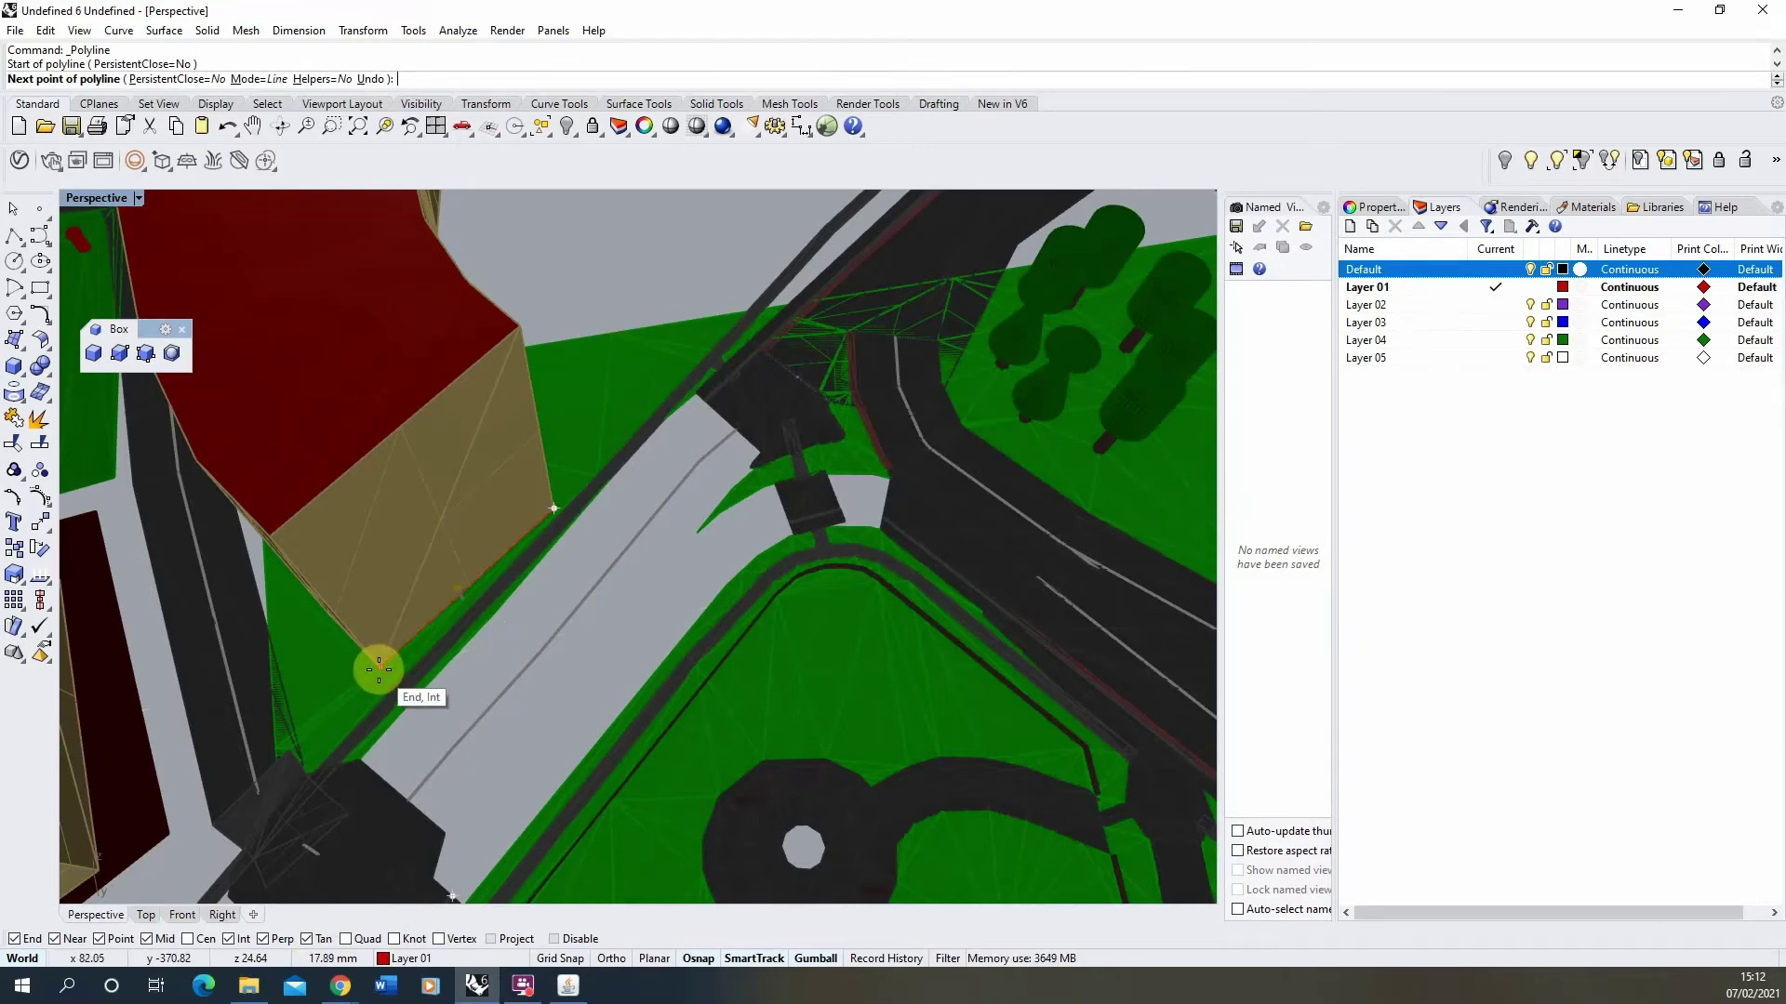
pyautogui.press('Escape')
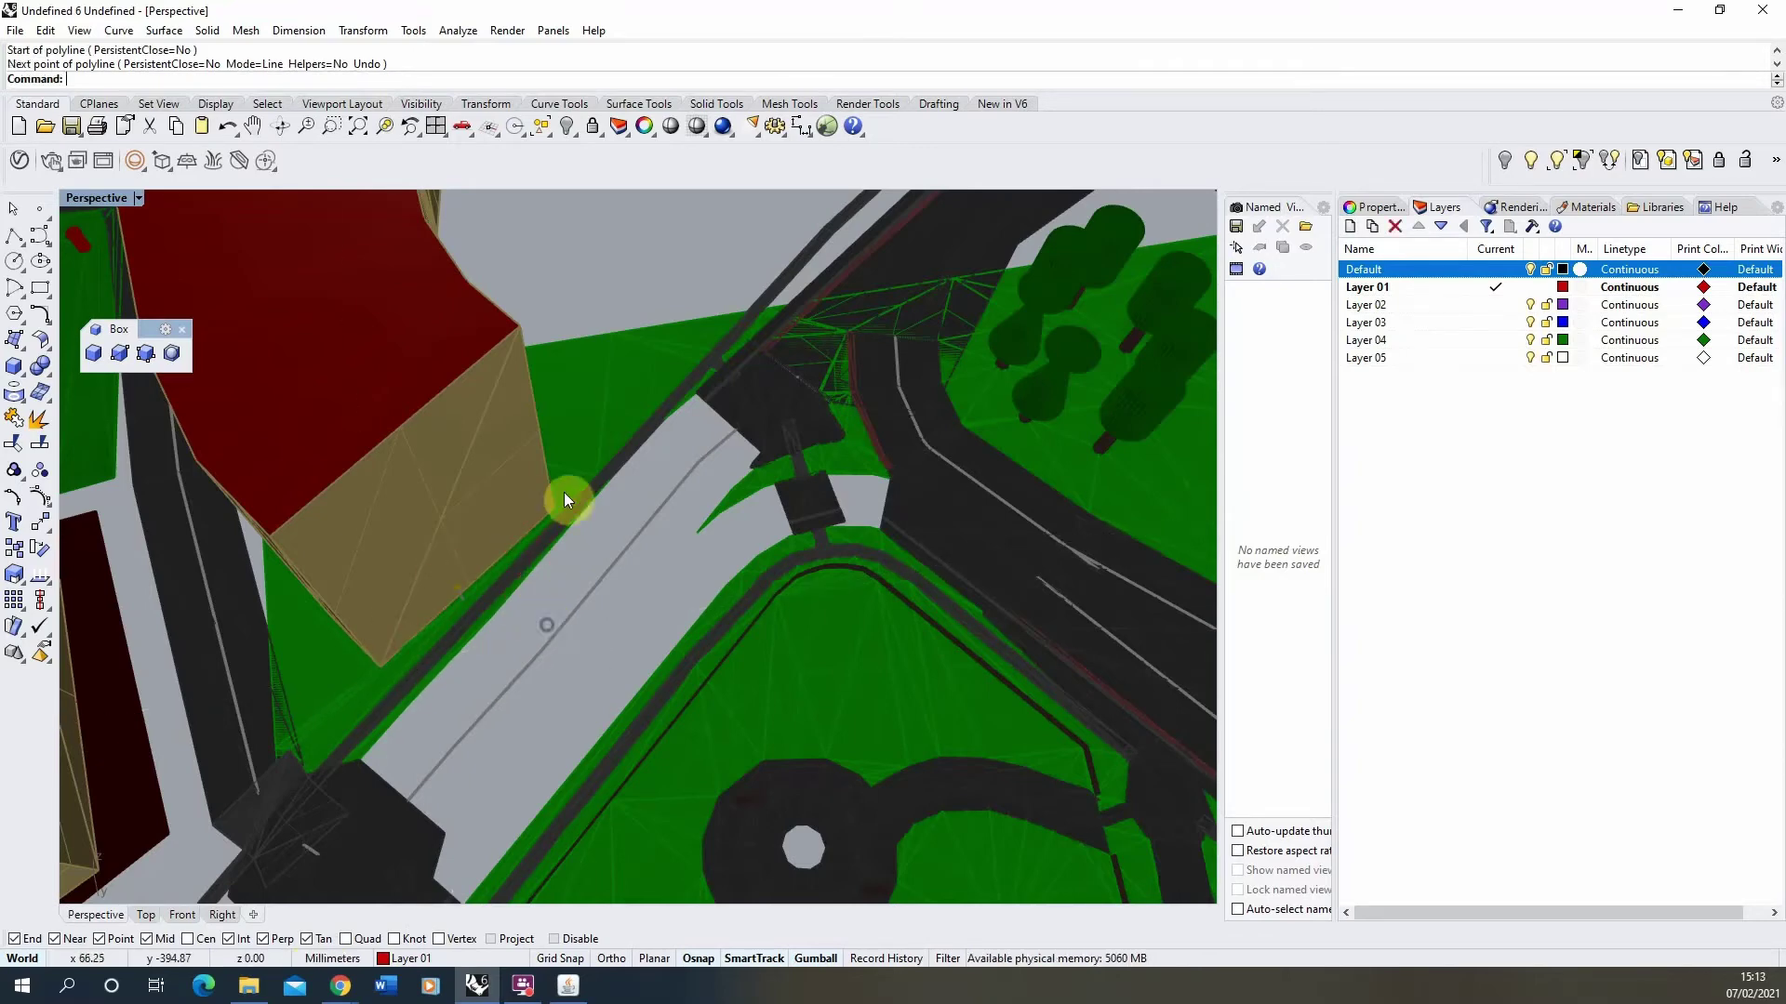
# Switch to Google Maps in Chrome and measure the same building's end edge along Lambeth Road, near Lambeth High Street
pyautogui.click(340, 986)
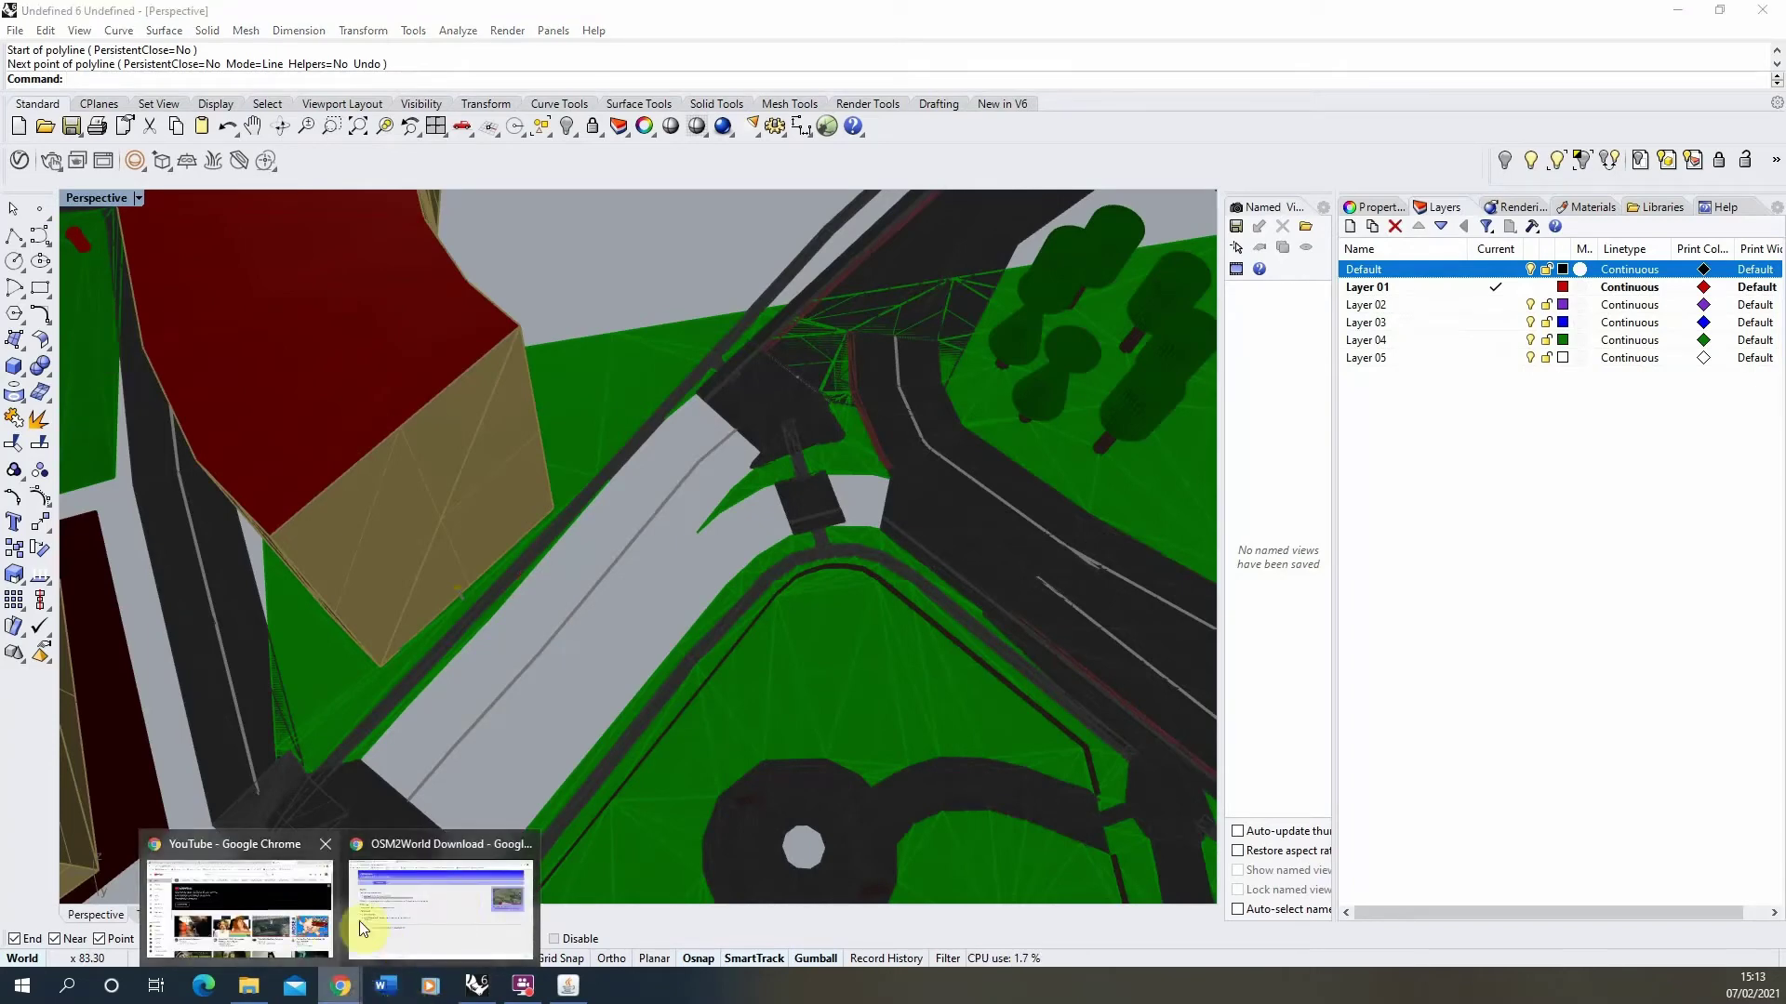
pyautogui.click(447, 916)
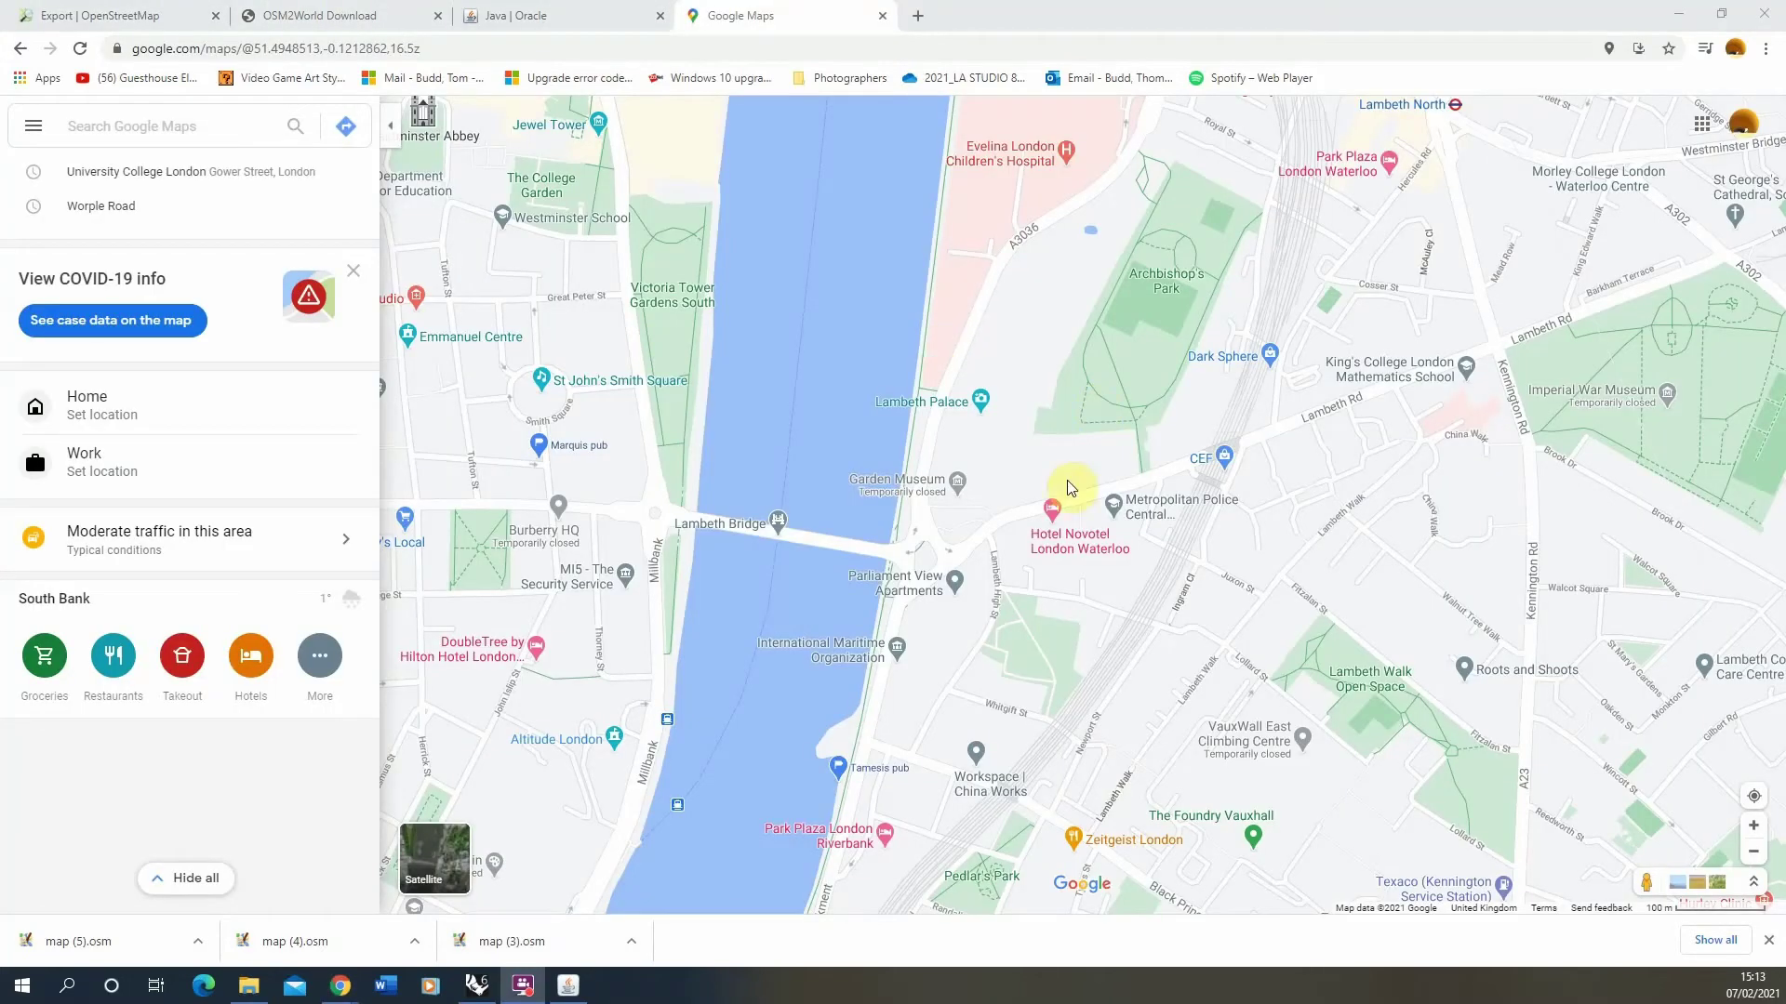
pyautogui.scroll(3, 710, 595)
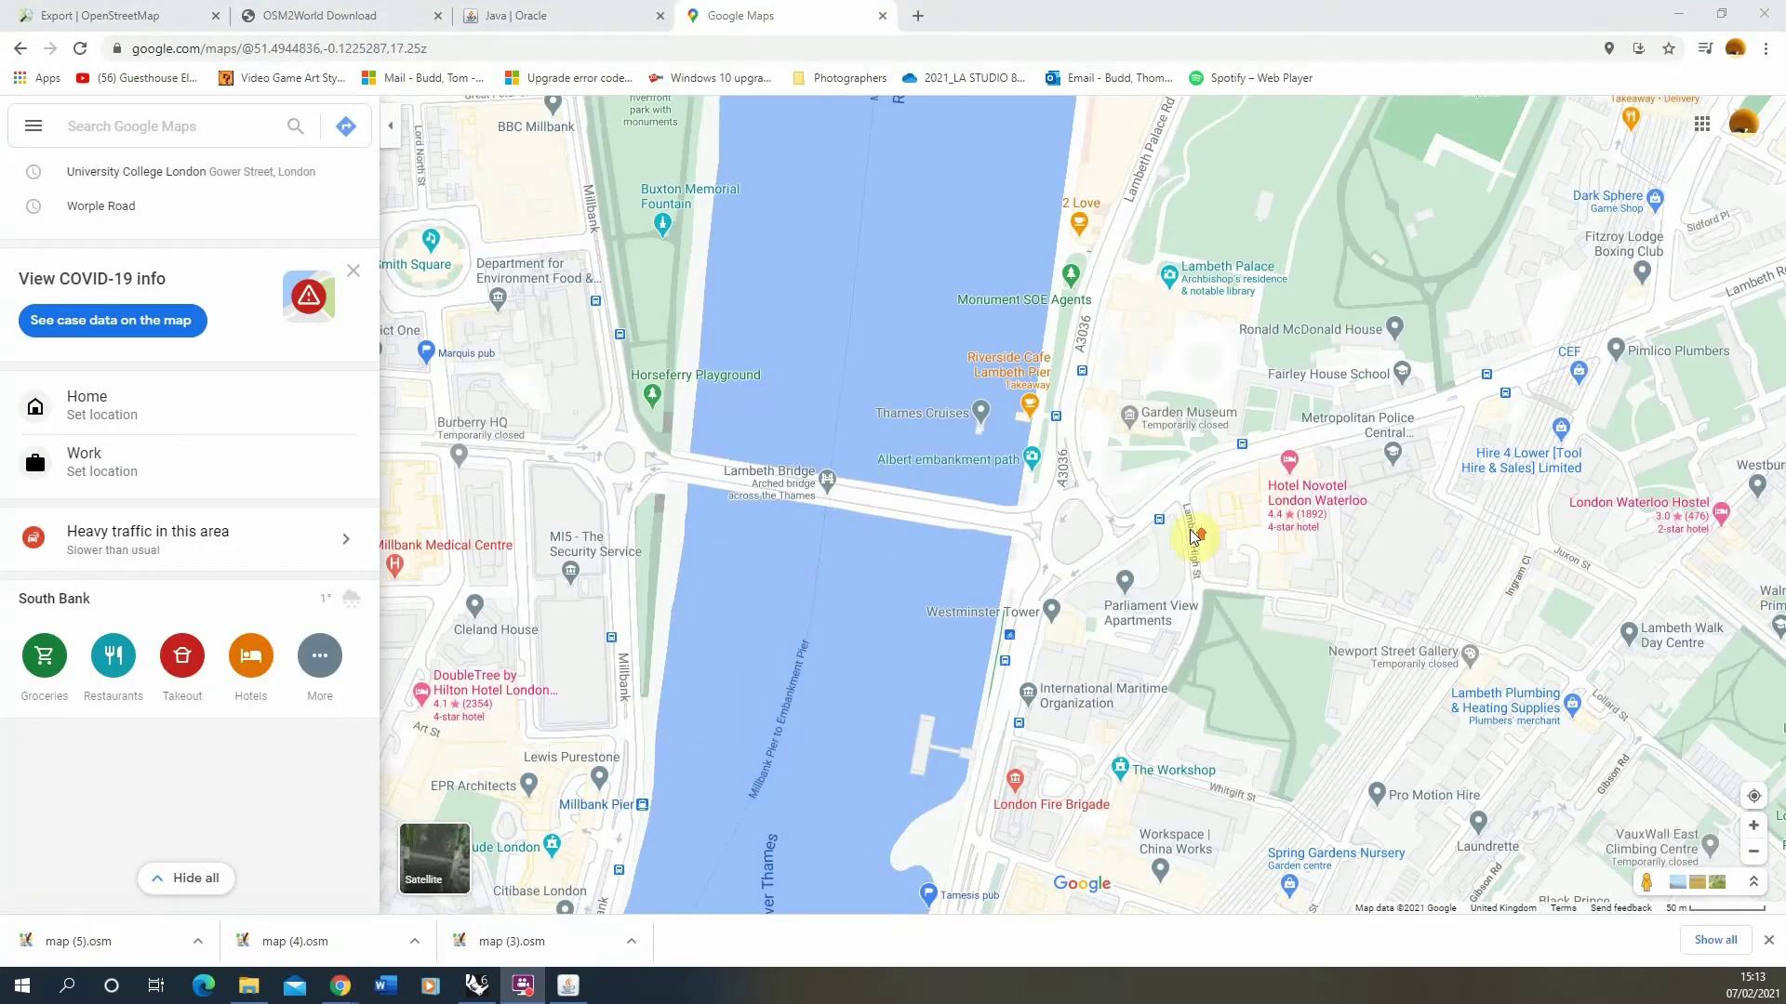
pyautogui.scroll(4, 1158, 533)
pyautogui.scroll(-4, 1070, 498)
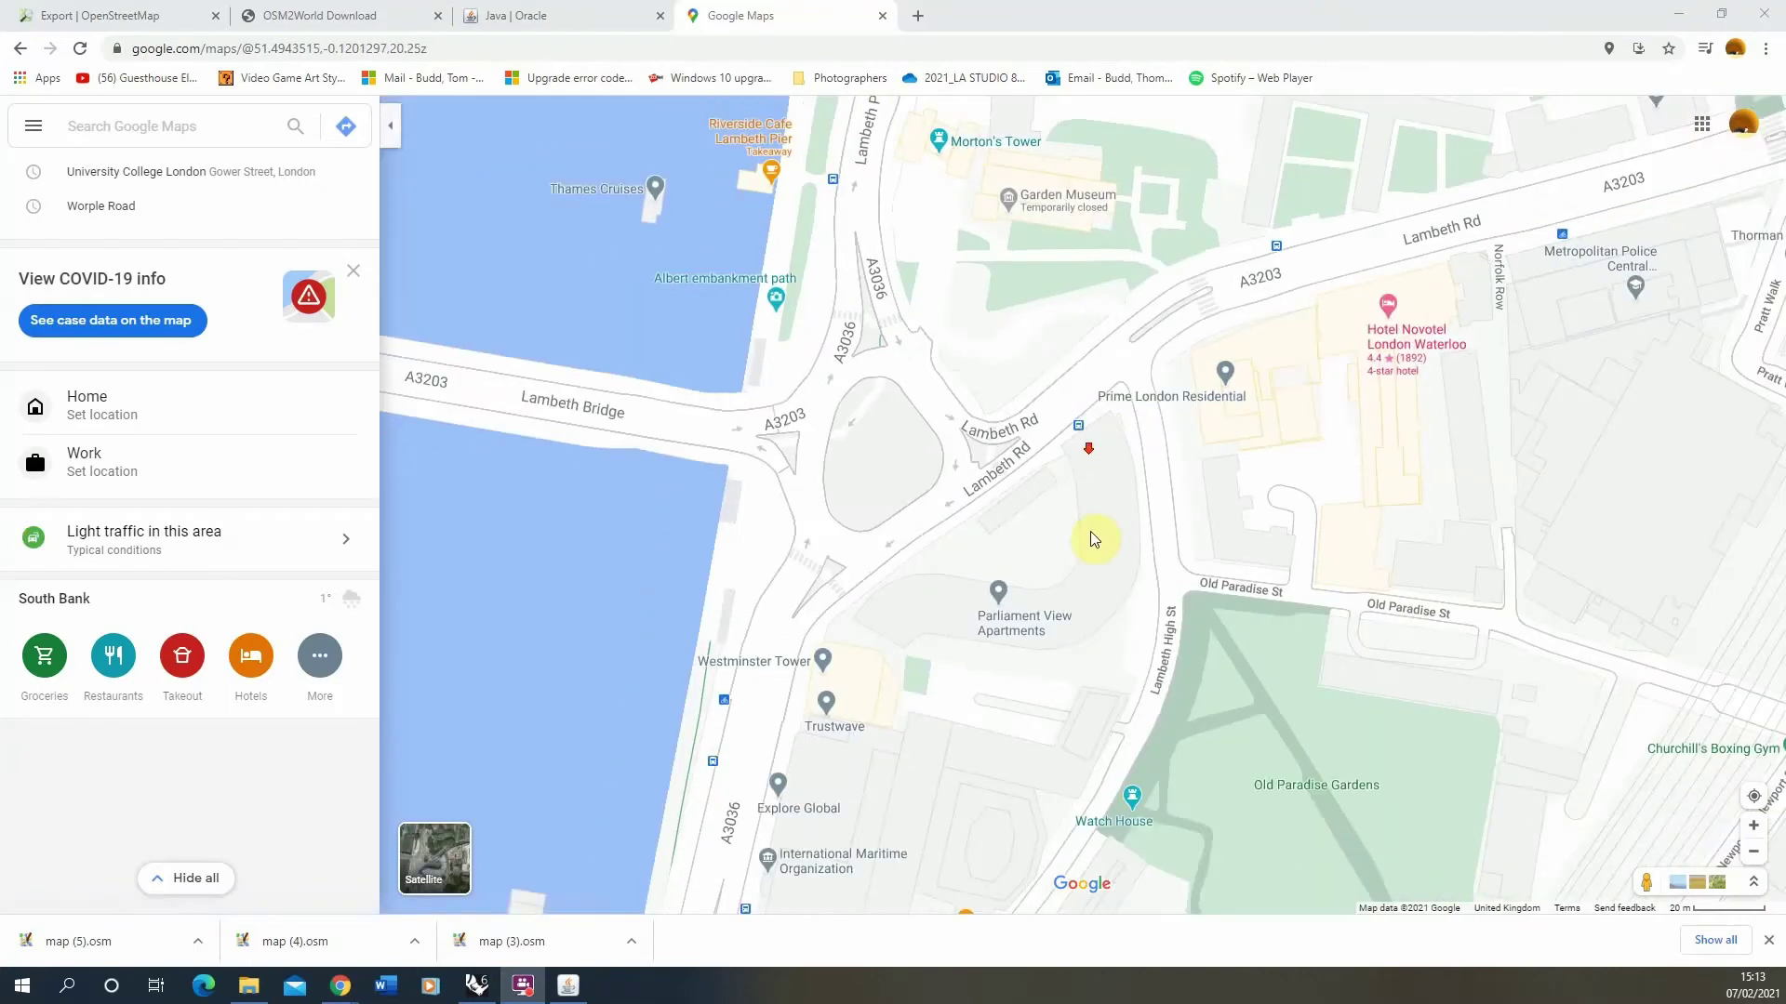
pyautogui.scroll(2, 1111, 438)
pyautogui.scroll(3, 1105, 429)
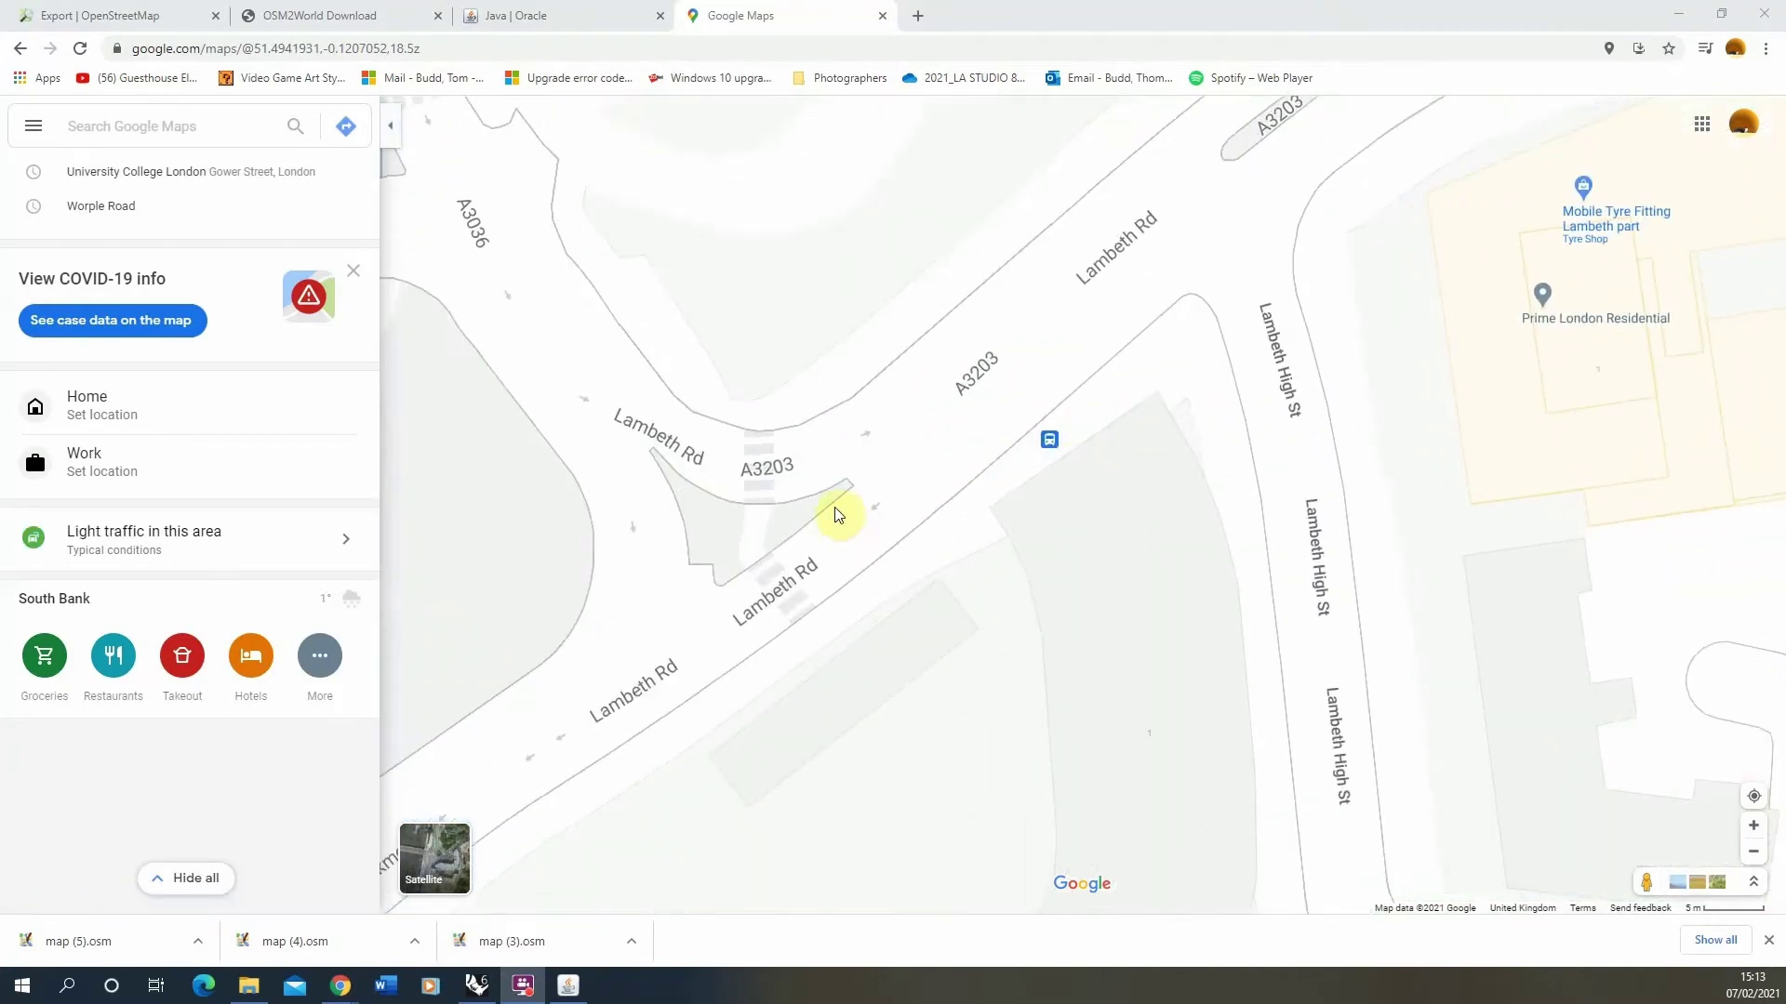
pyautogui.rightClick(1158, 395)
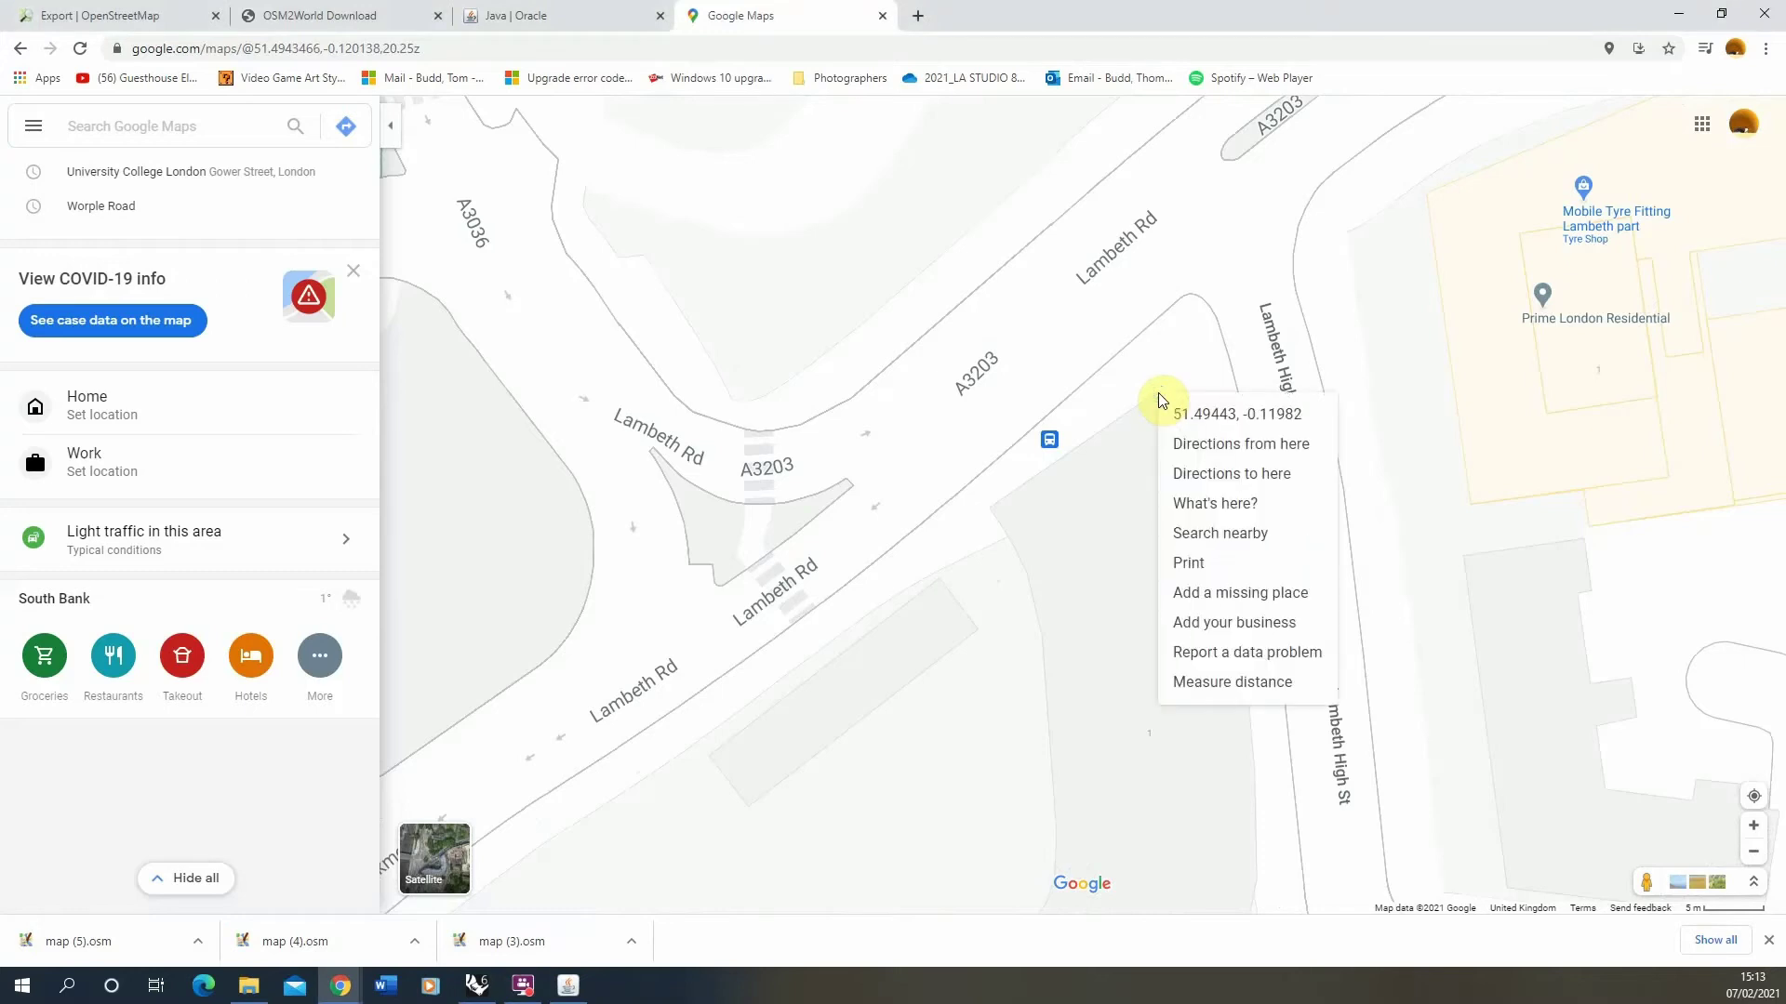
pyautogui.click(1206, 687)
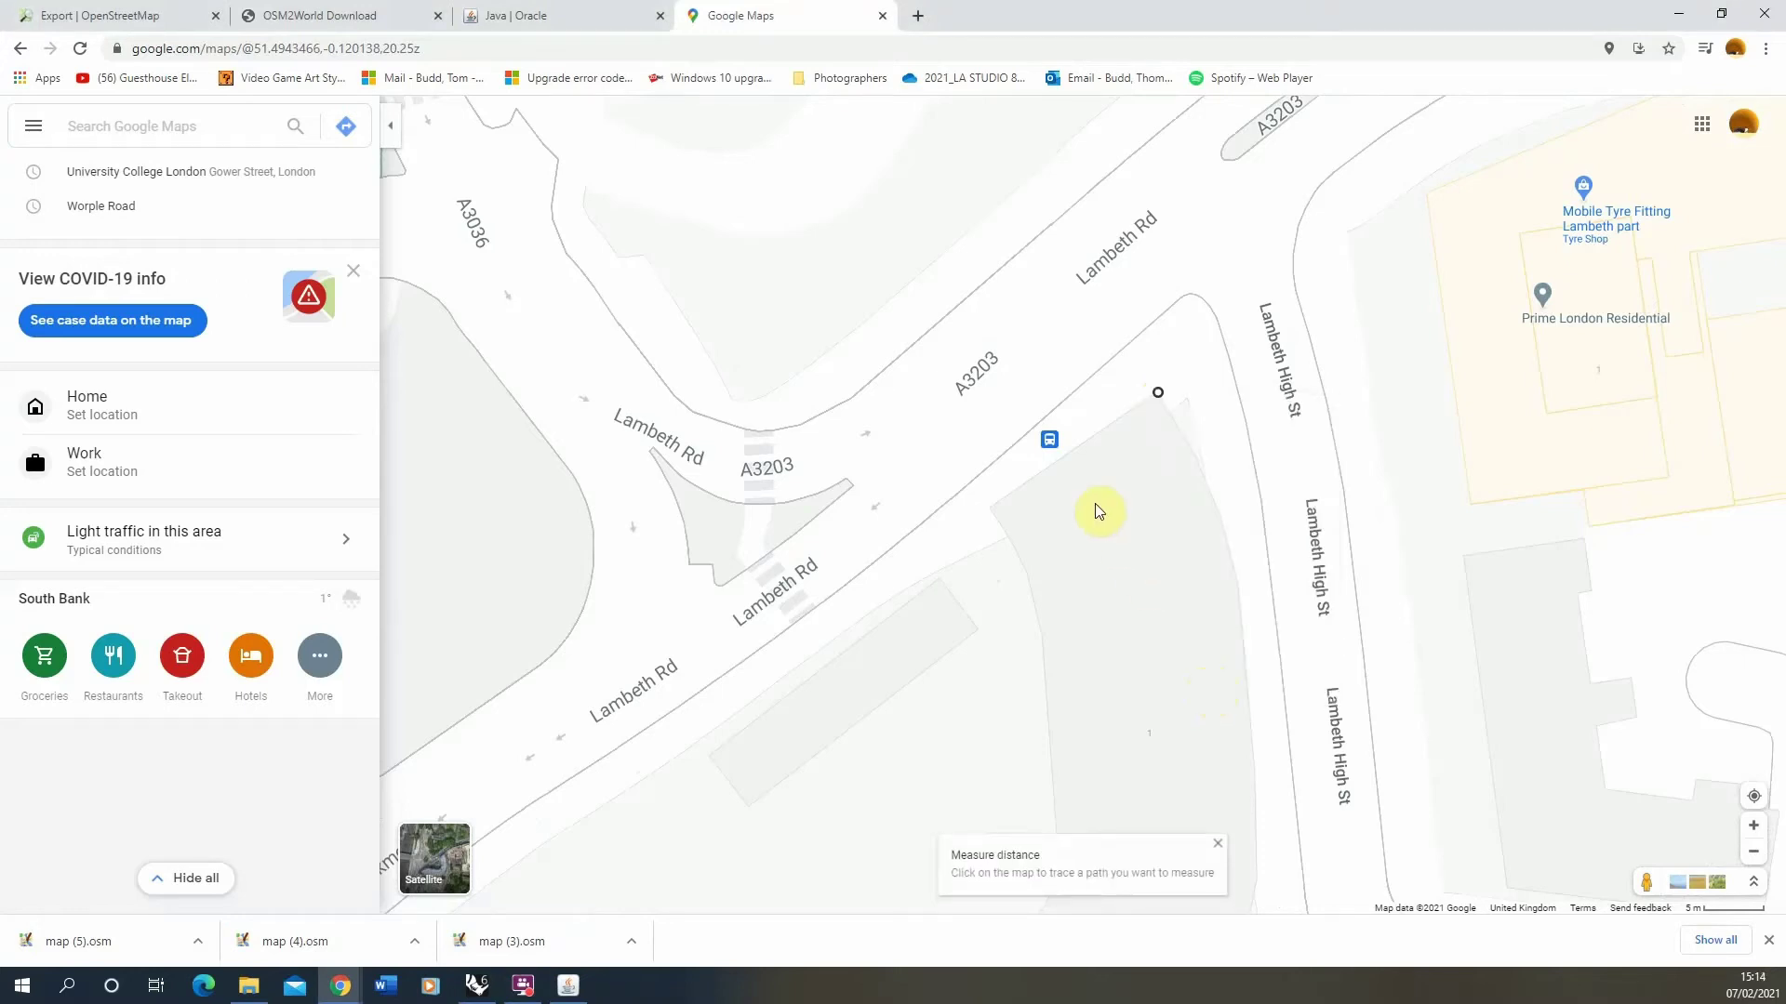
pyautogui.click(990, 507)
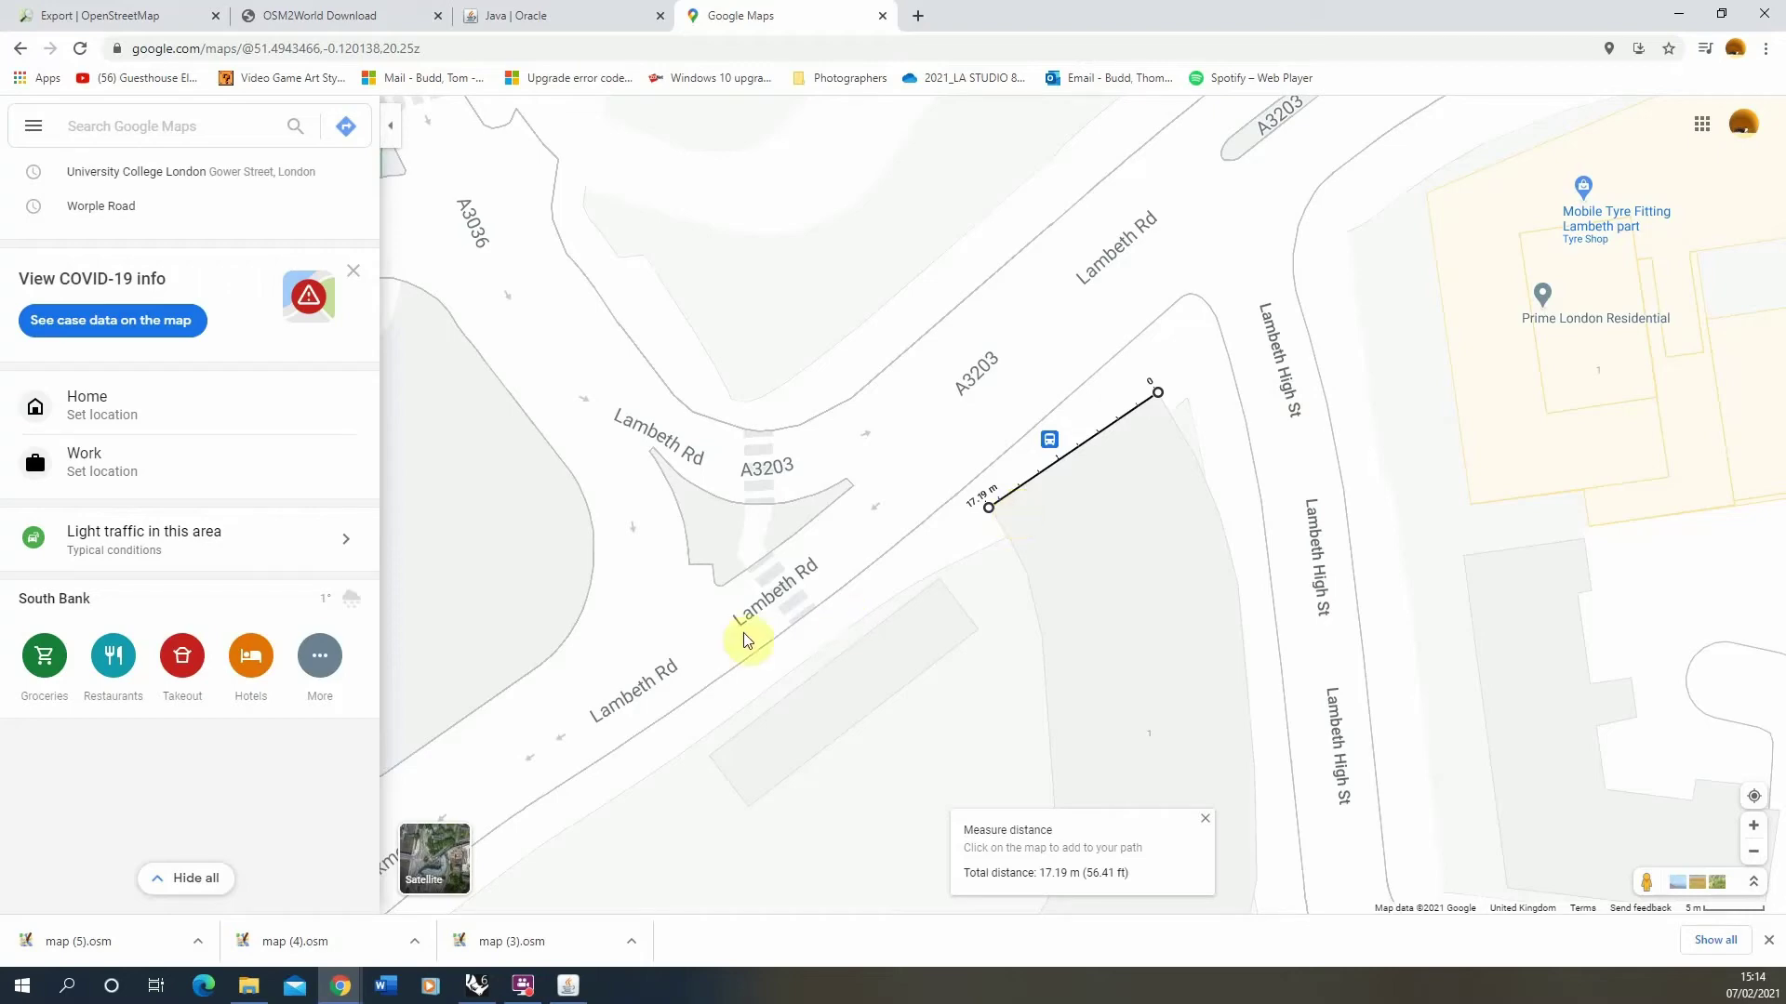
# Return to Rhino and scale the whole site model by a factor of 1000 from a base point near the bridge
pyautogui.click(476, 985)
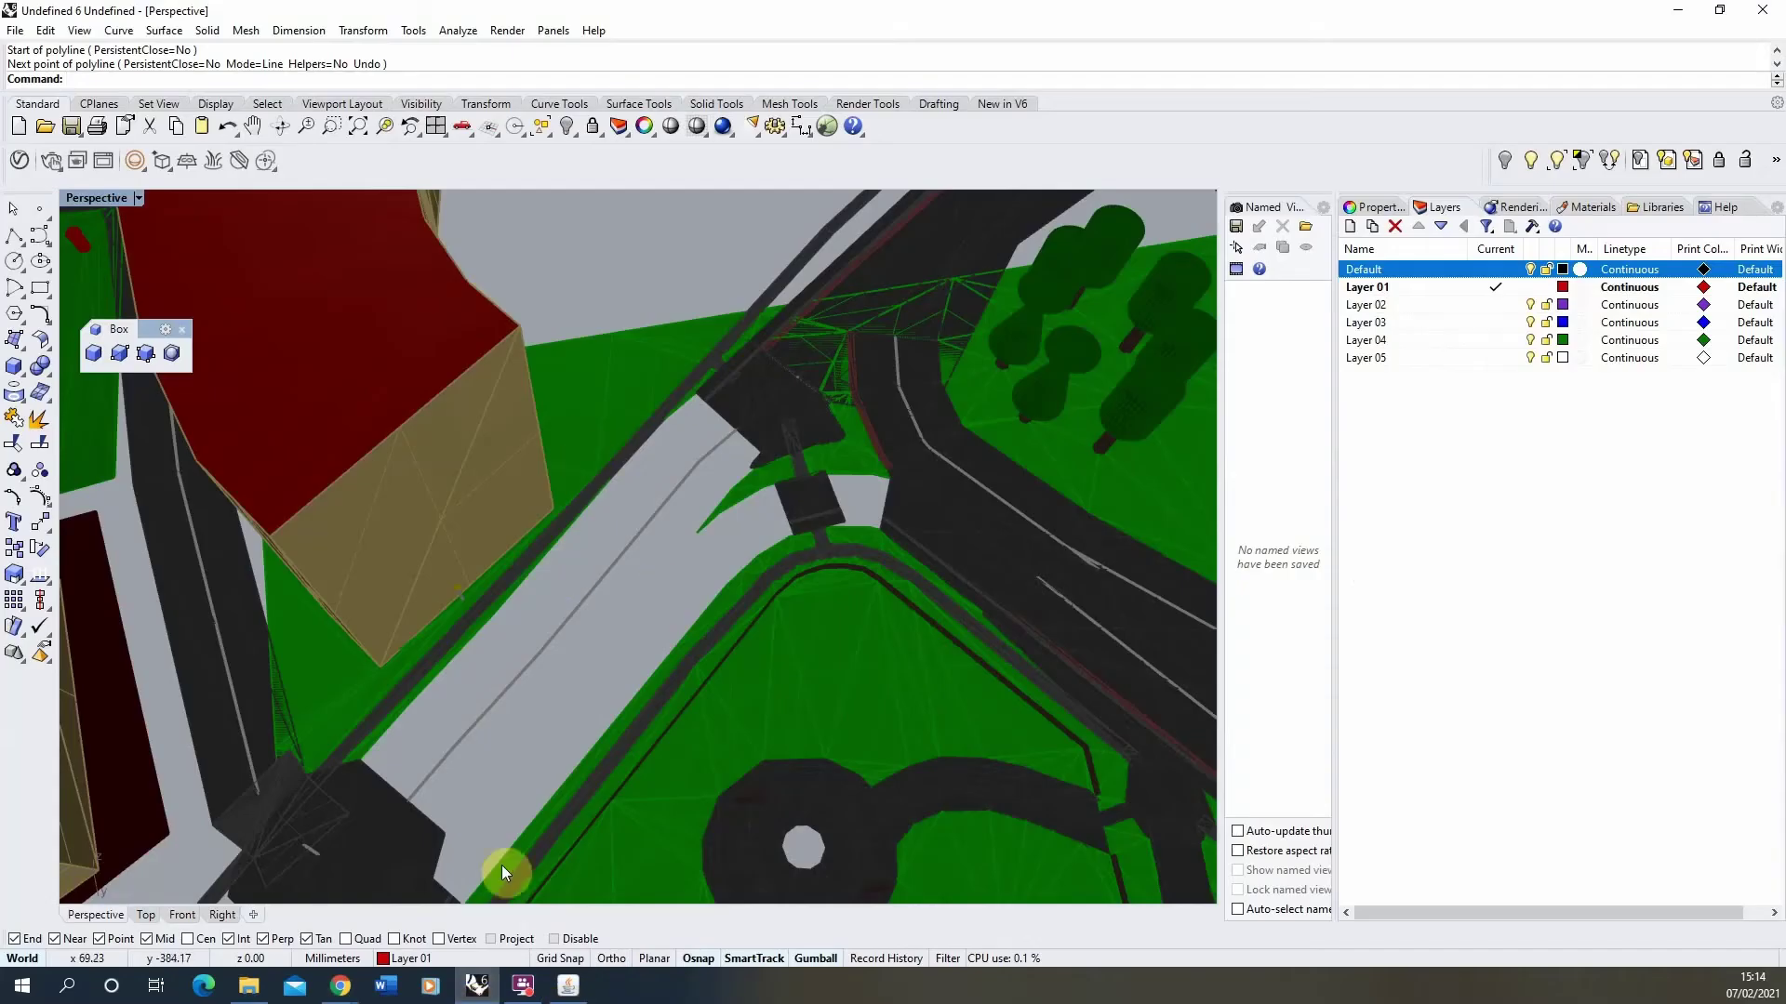
pyautogui.scroll(-10, 533, 616)
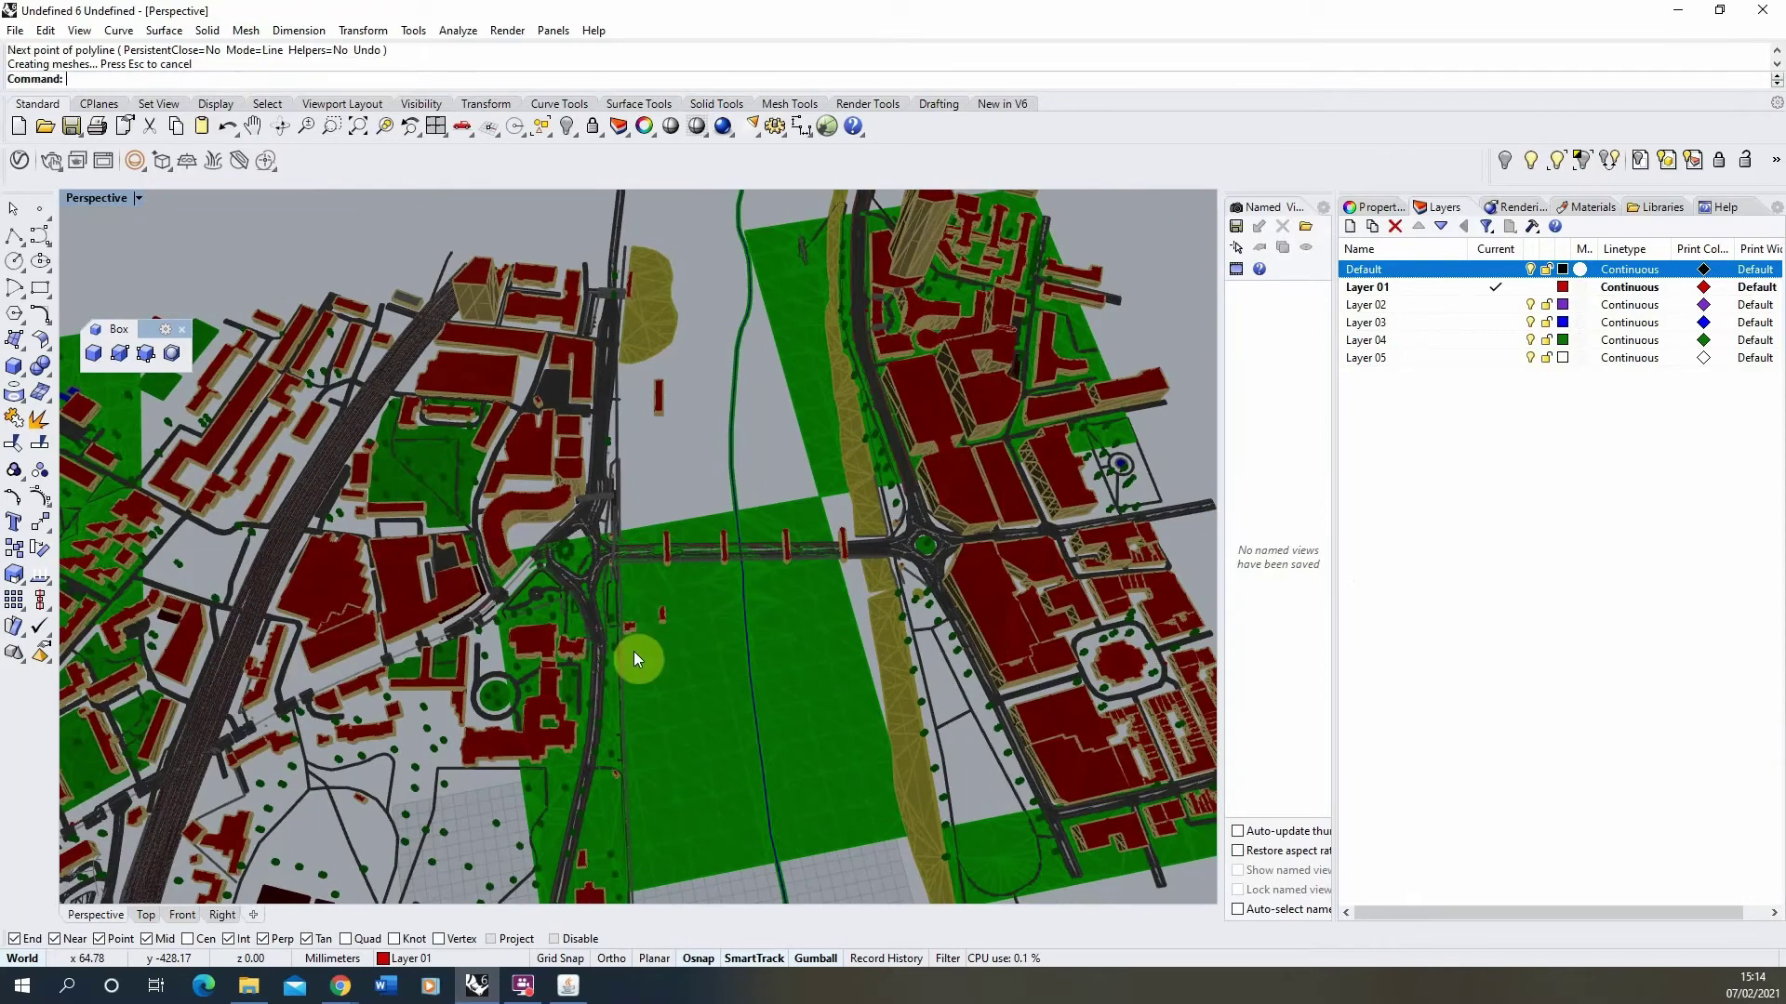
pyautogui.scroll(-2, 633, 651)
pyautogui.scroll(-2, 586, 599)
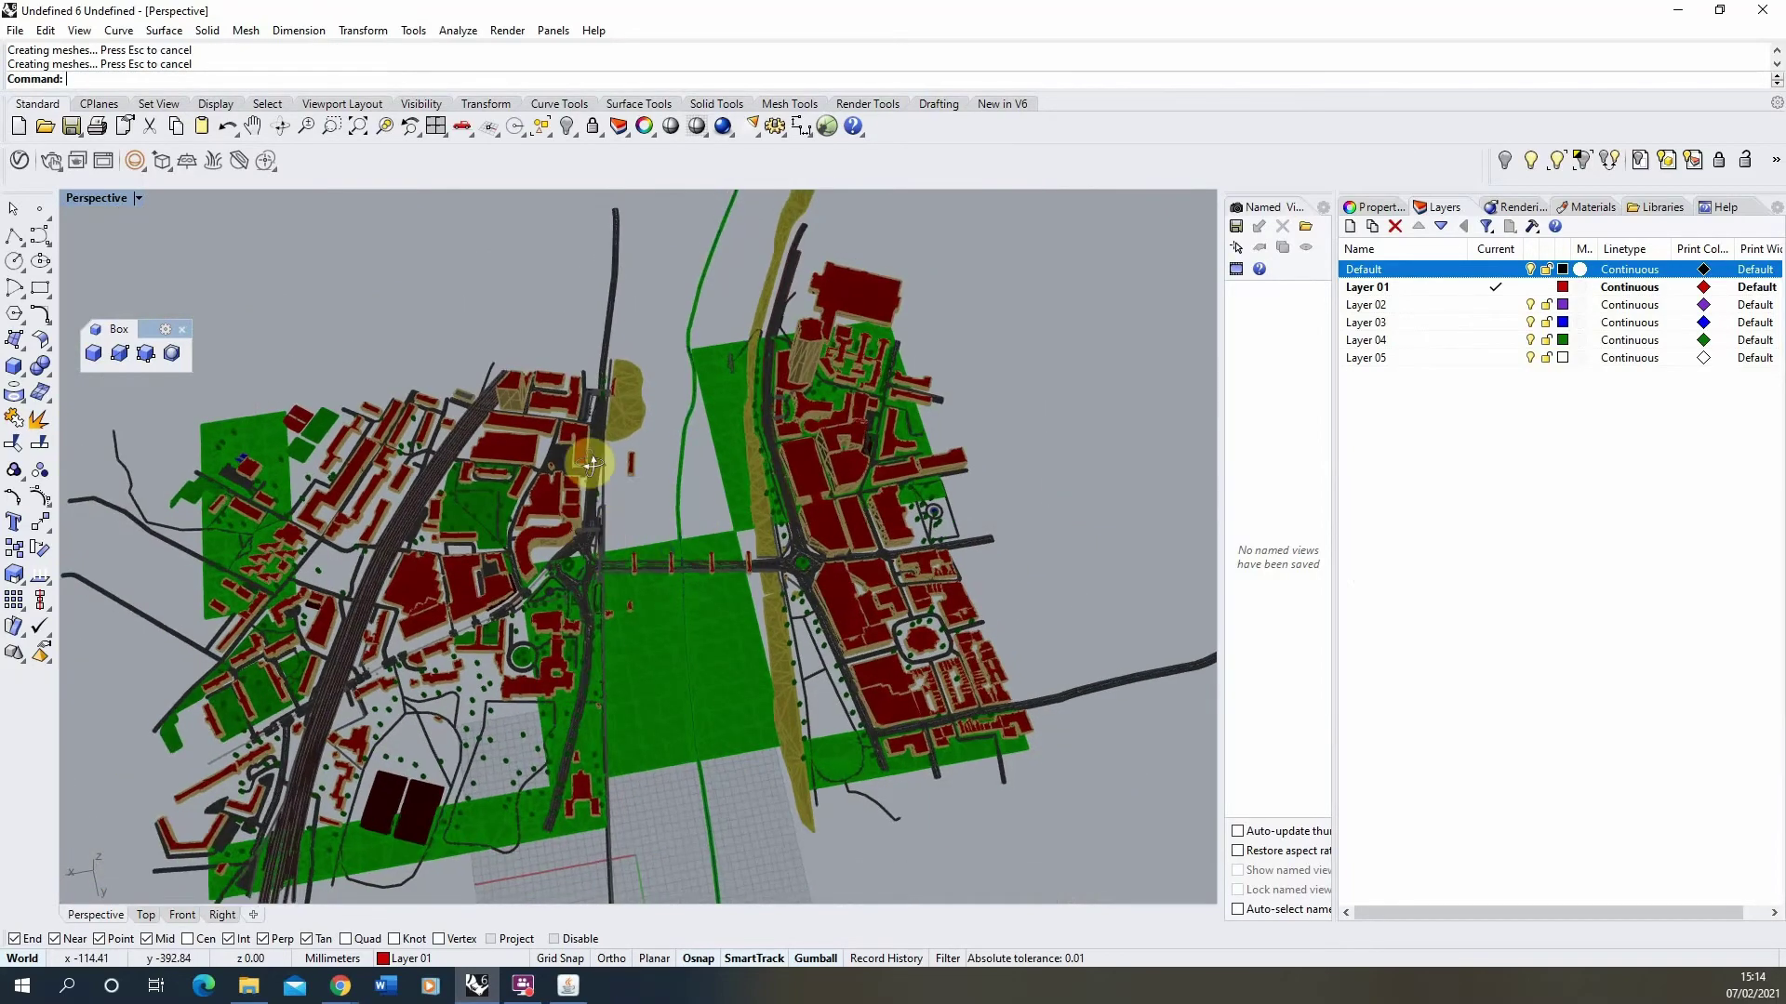
pyautogui.moveTo(593, 464); pyautogui.dragTo(638, 410, button='right')
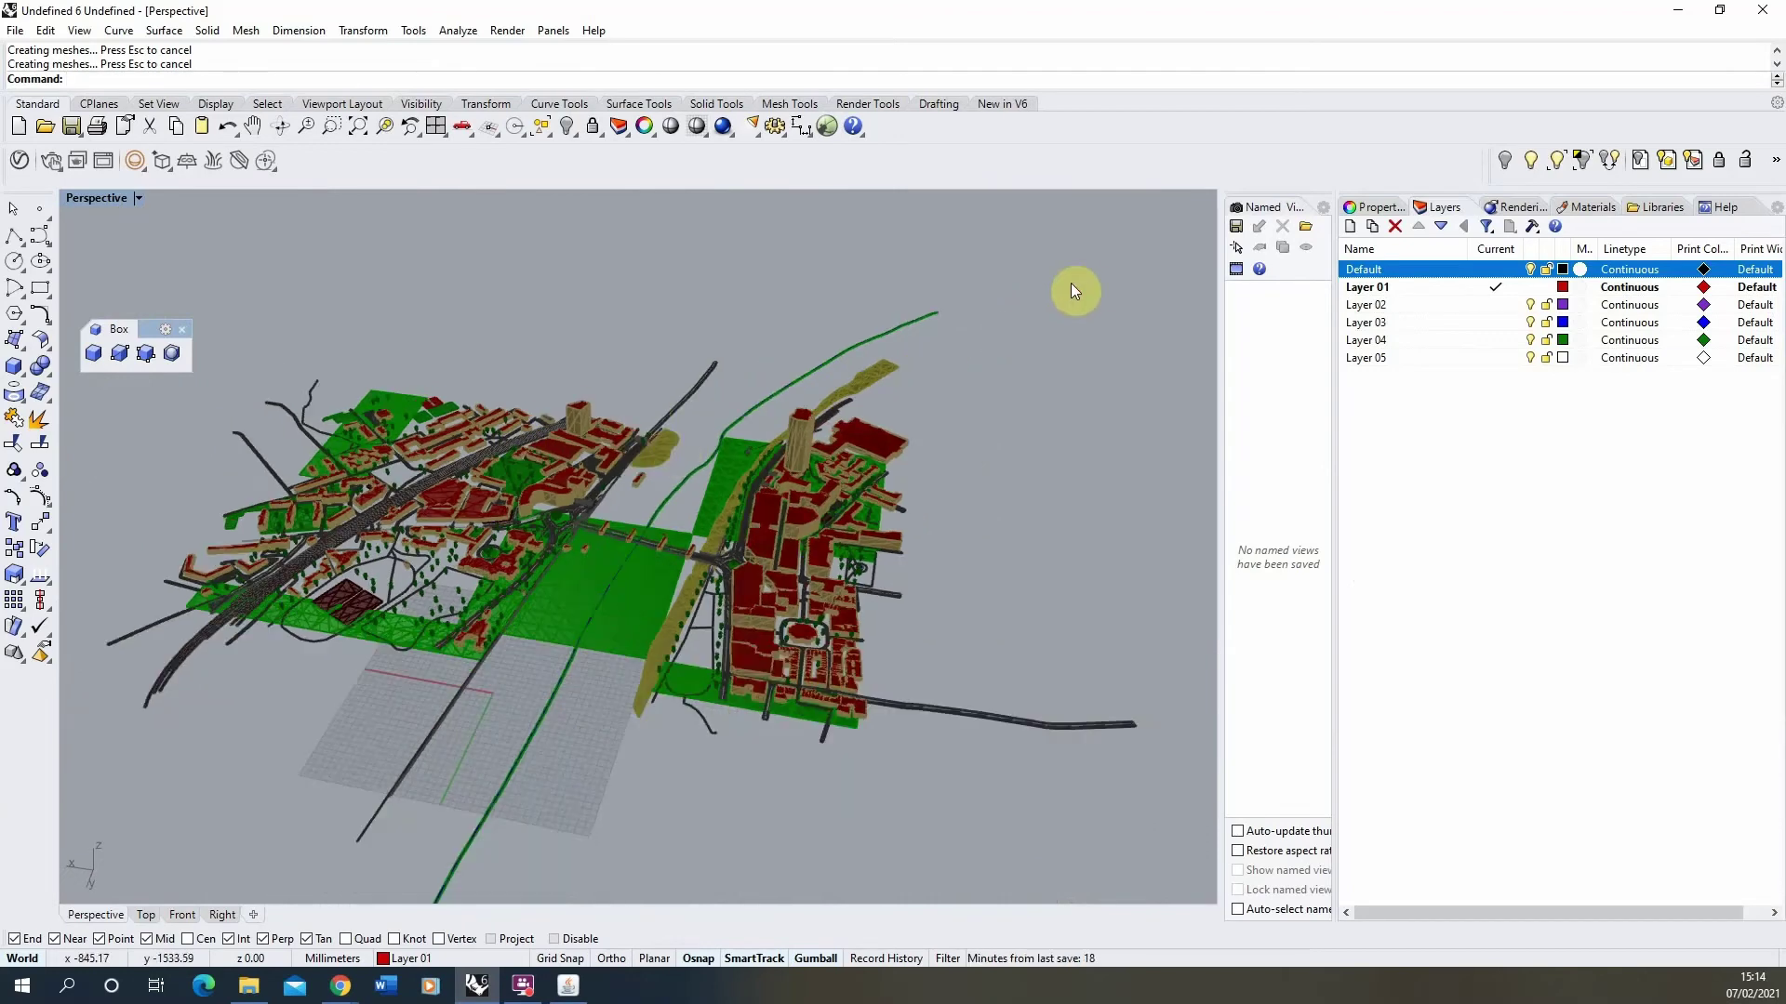
pyautogui.hotkey('ctrl', 'a')
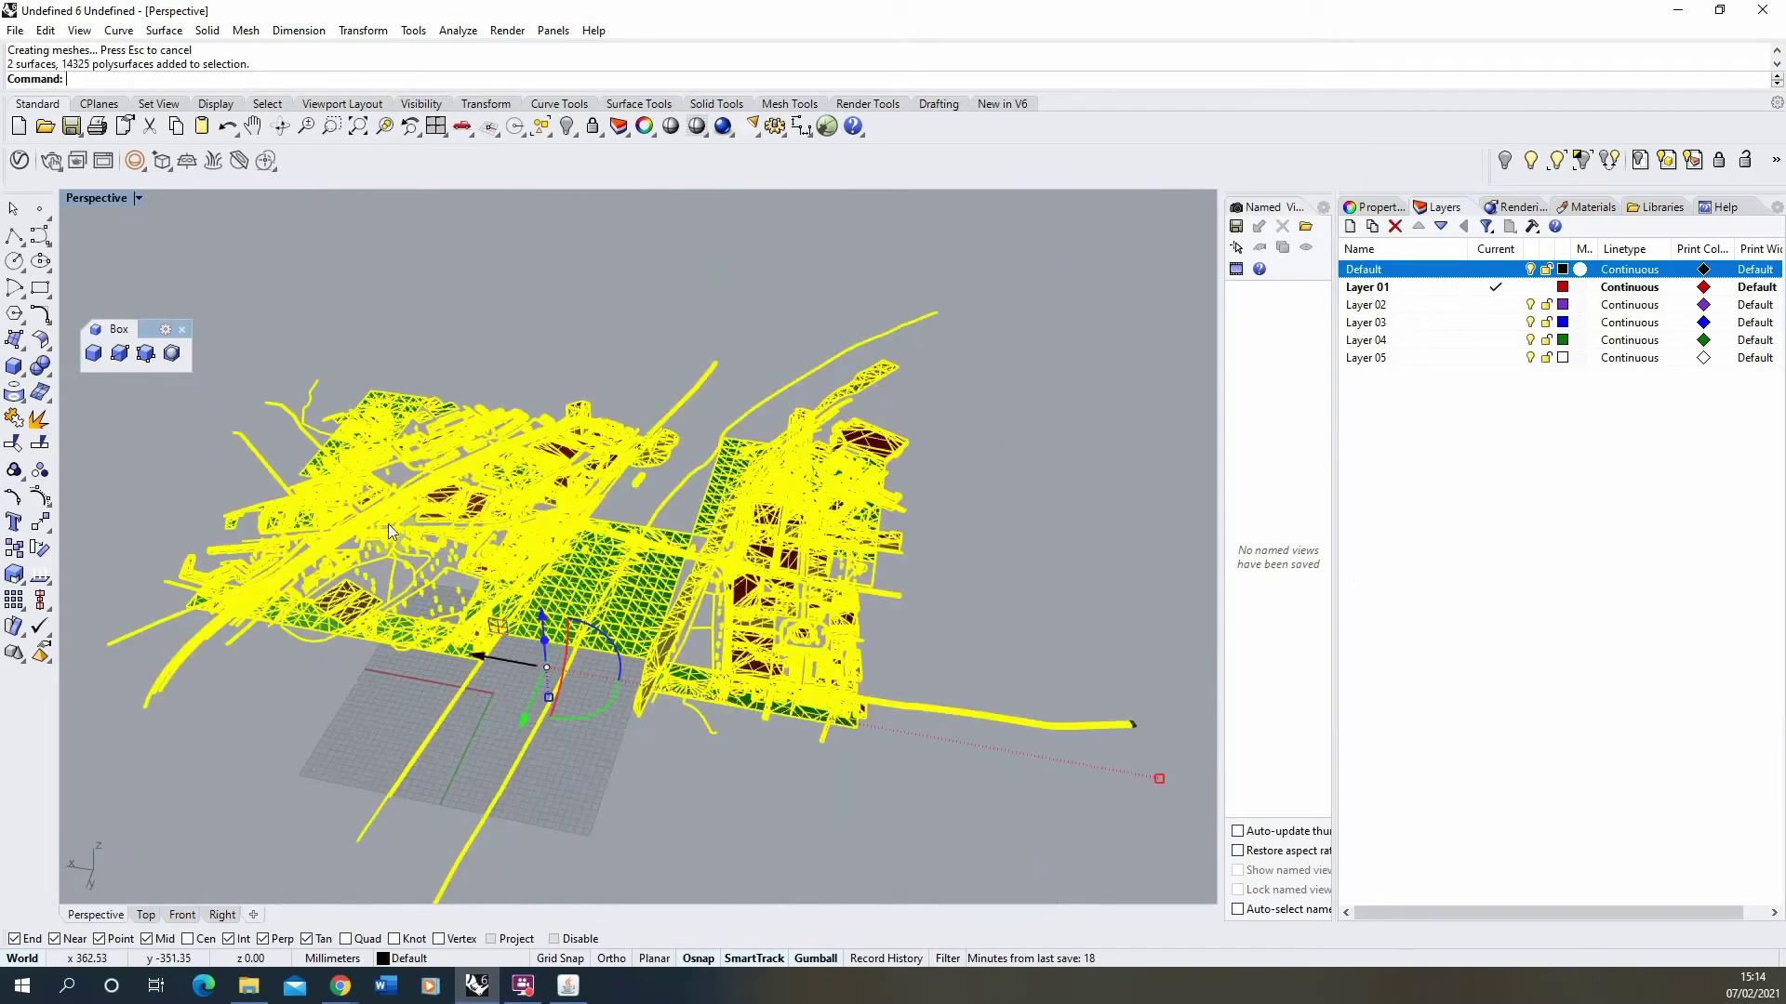
pyautogui.click(15, 578)
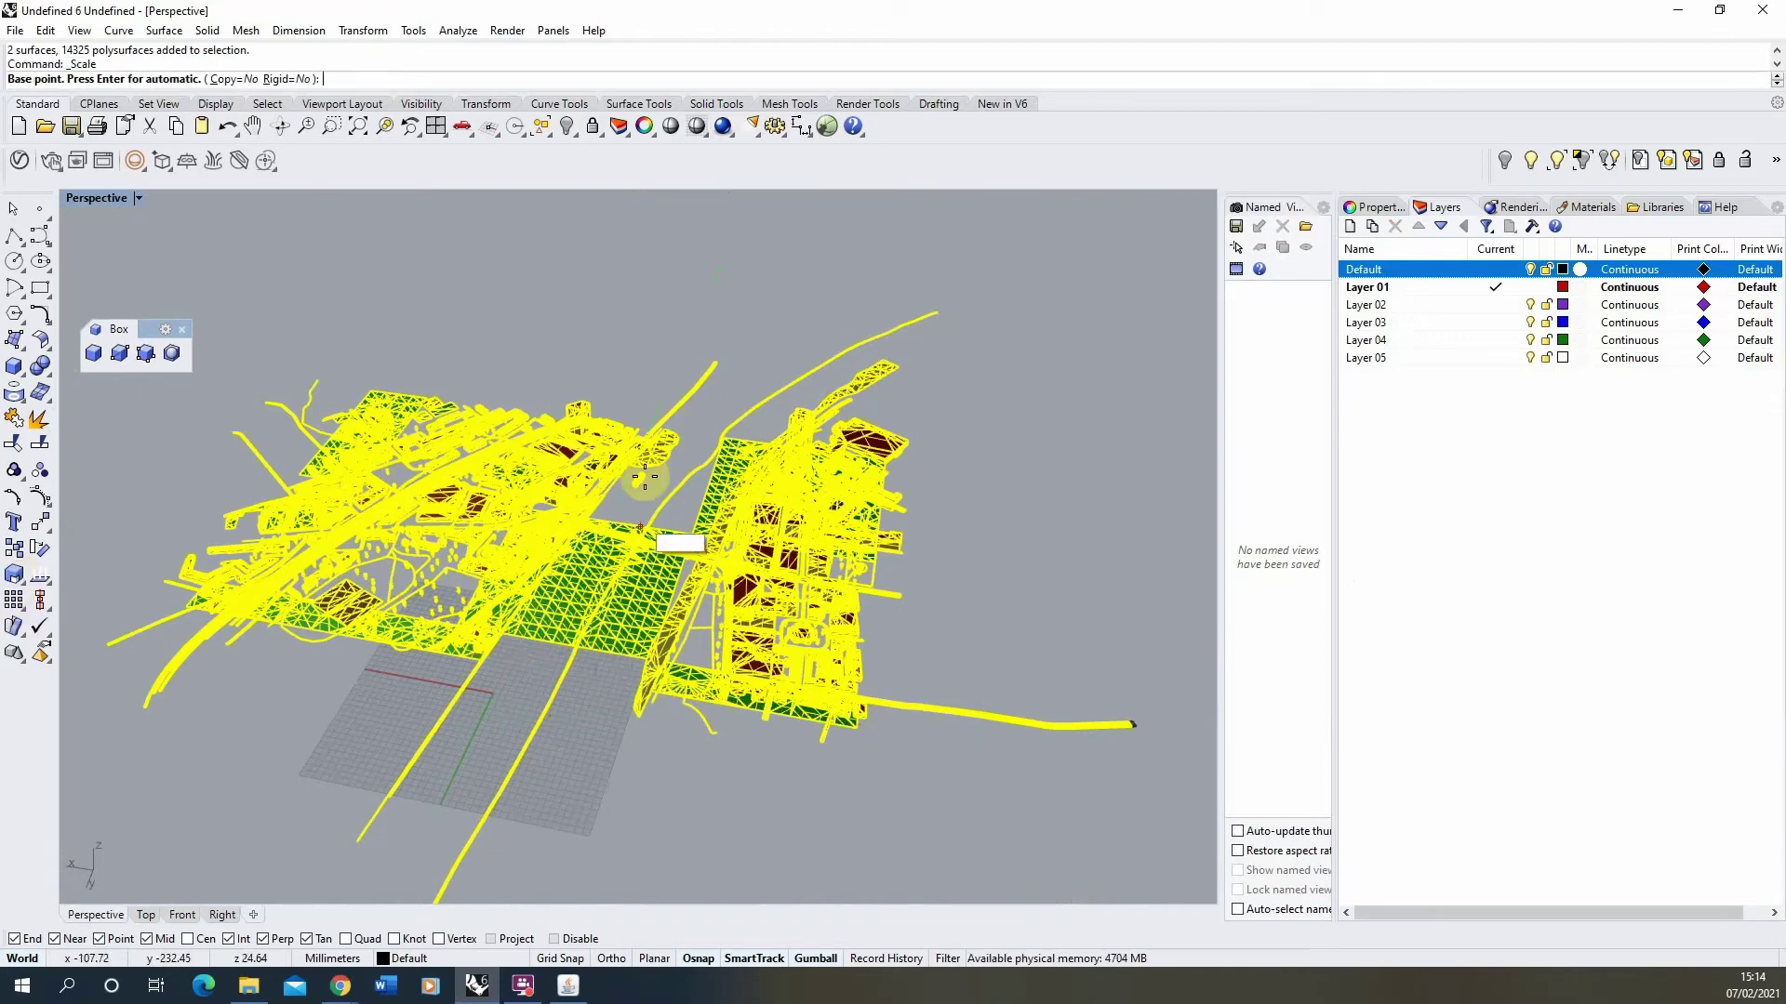
pyautogui.click(607, 548)
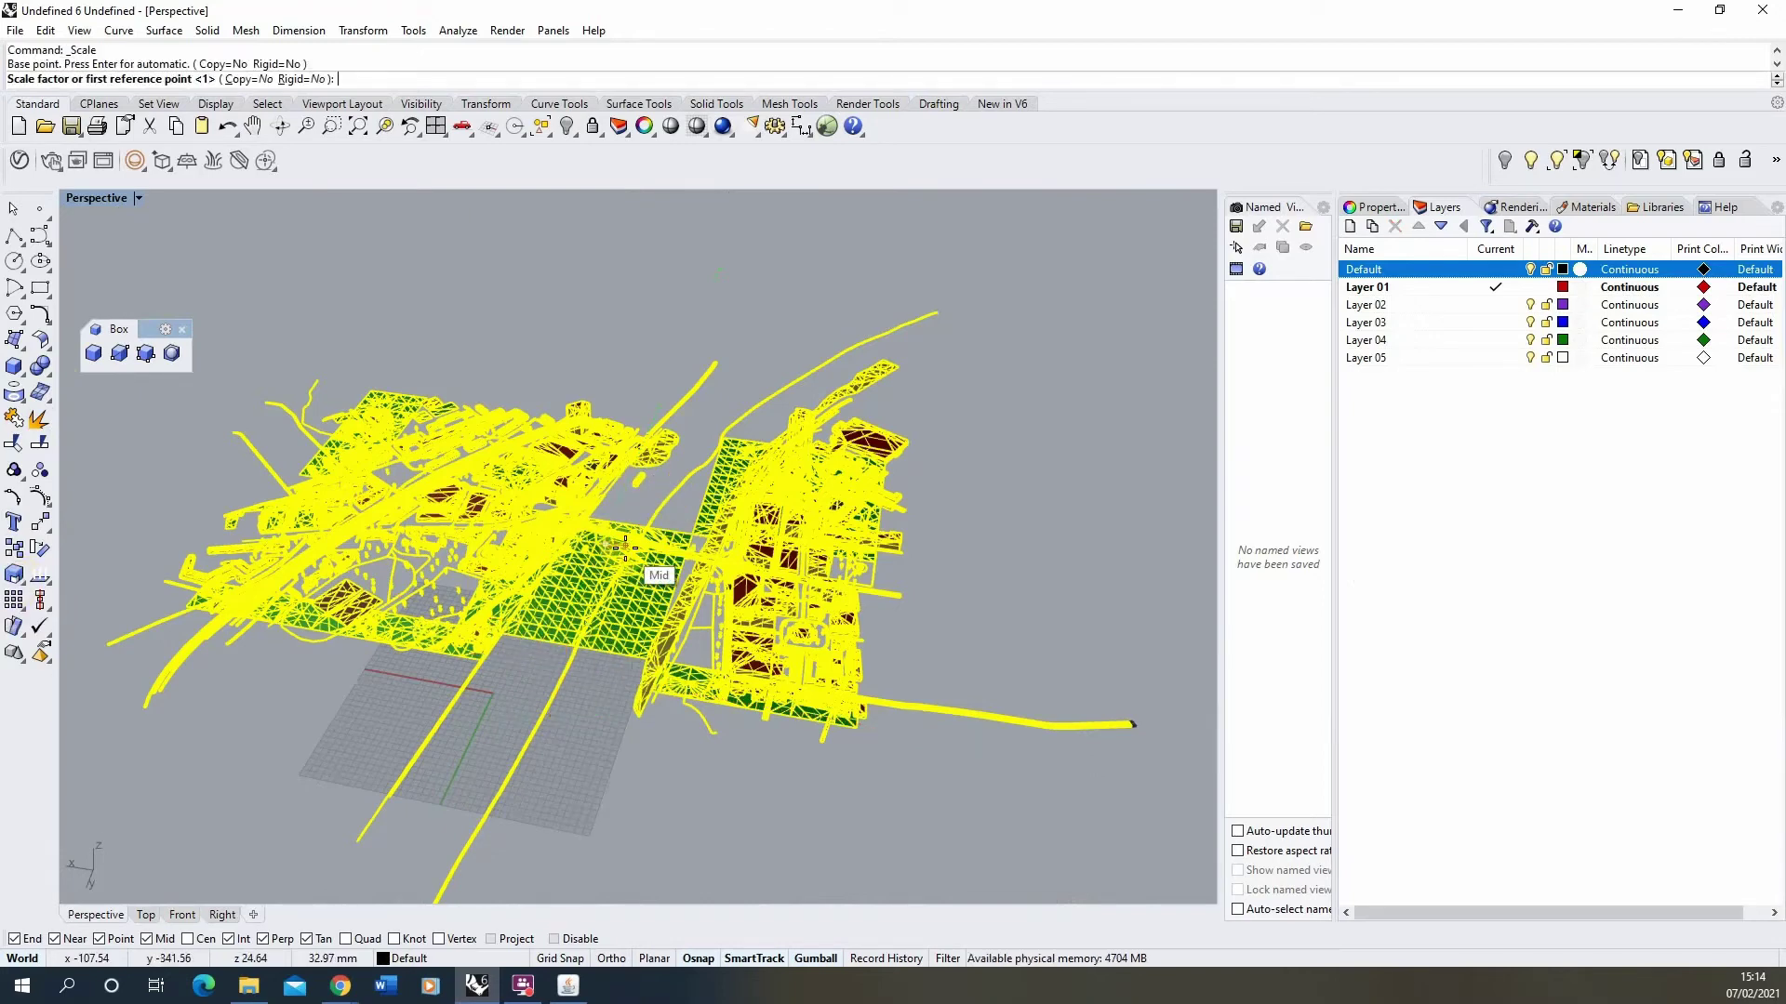
pyautogui.write('1000')
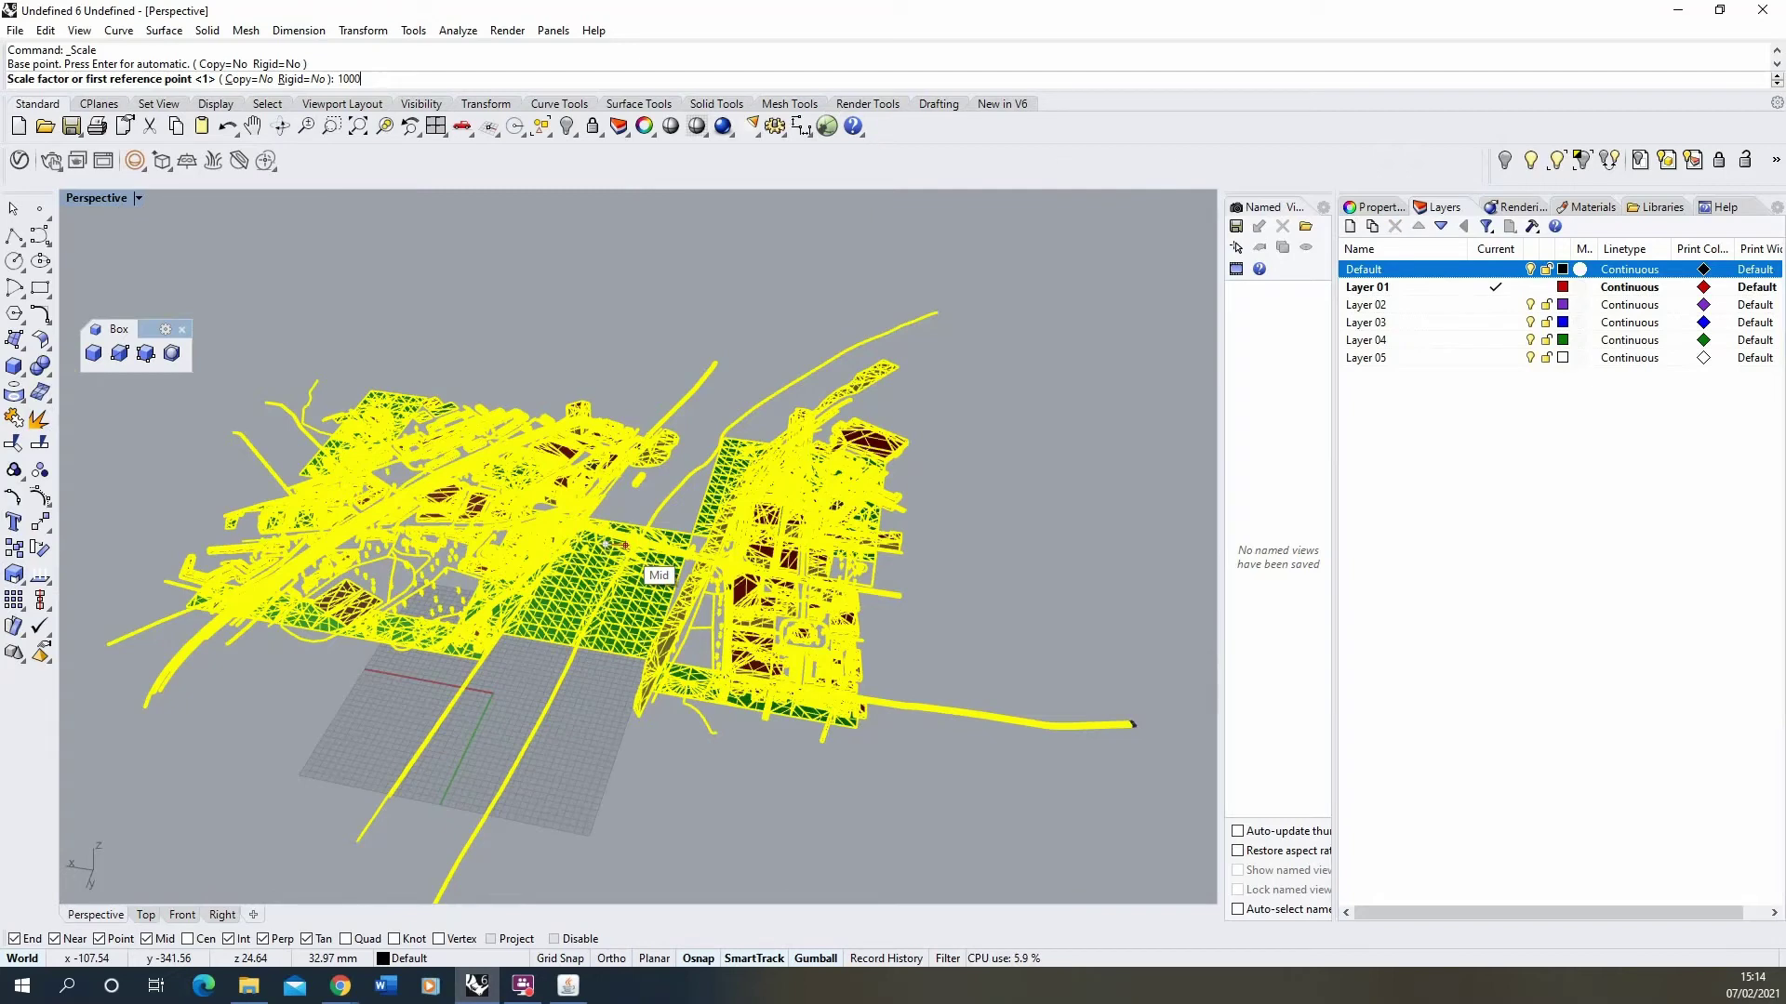
pyautogui.press('Return')
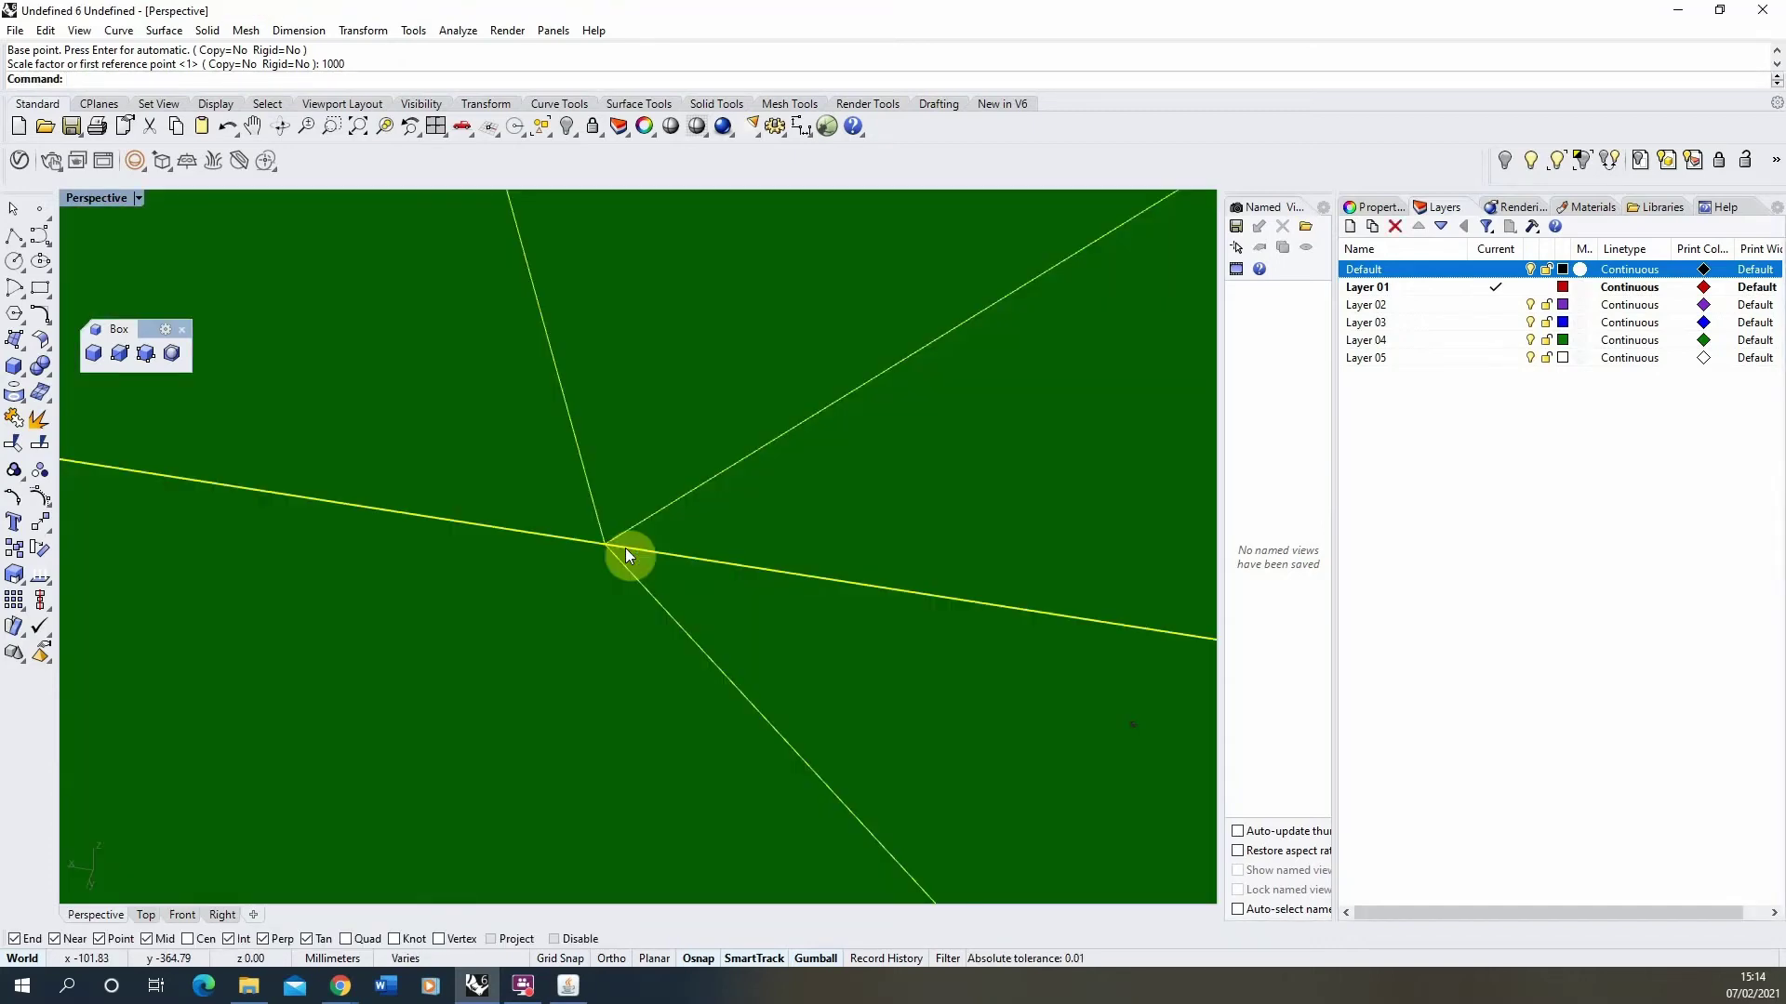
pyautogui.click(385, 126)
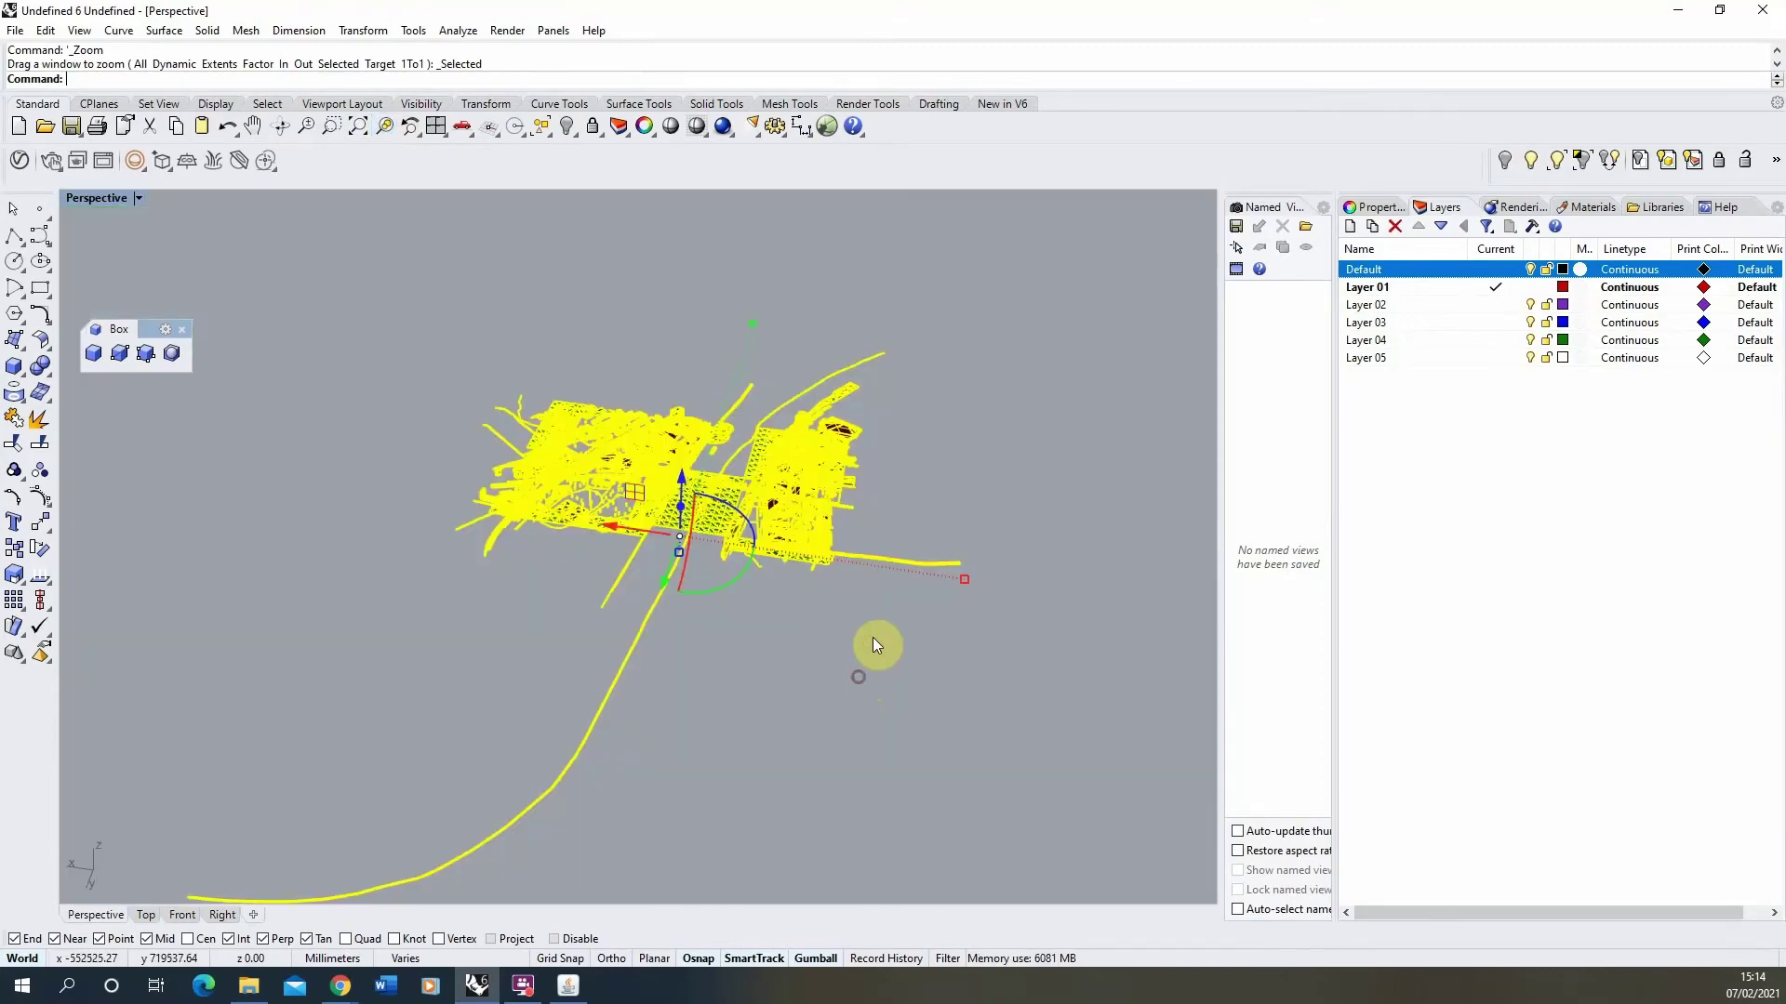
# Check the length of the curved building's end edge beside the roundabout again with a temporary polyline between its base corners, and cancel it
pyautogui.click(868, 640)
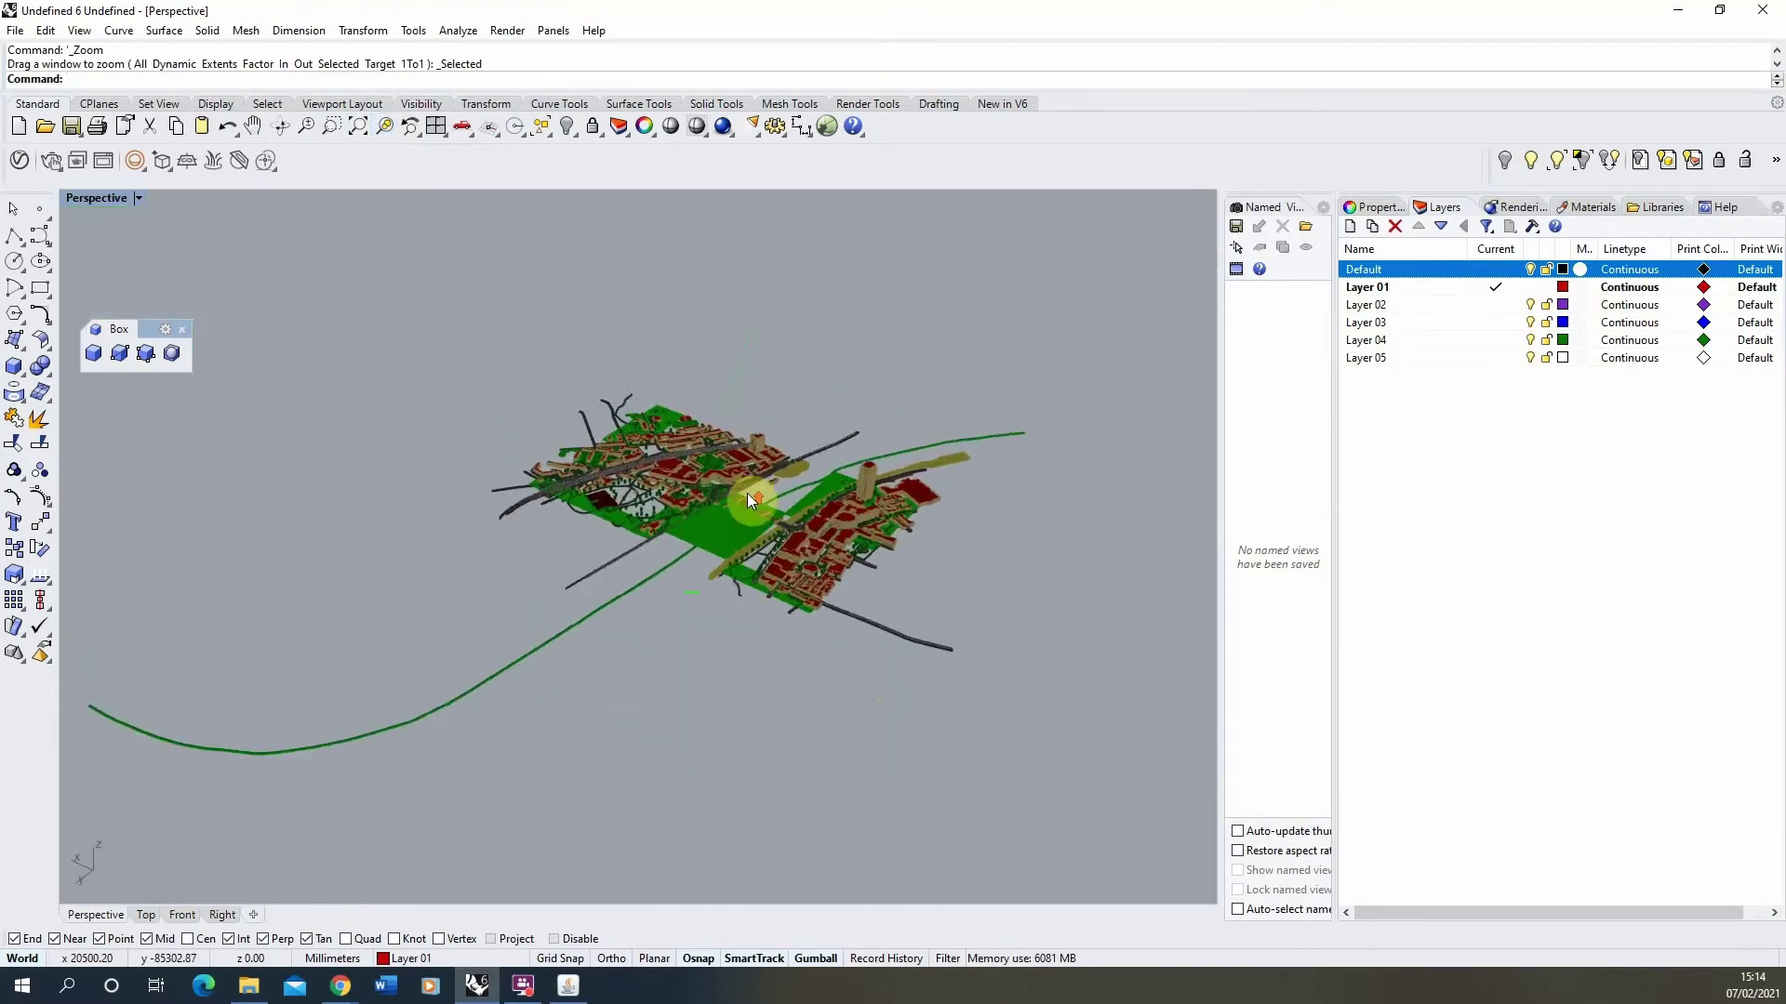
pyautogui.scroll(10, 617, 416)
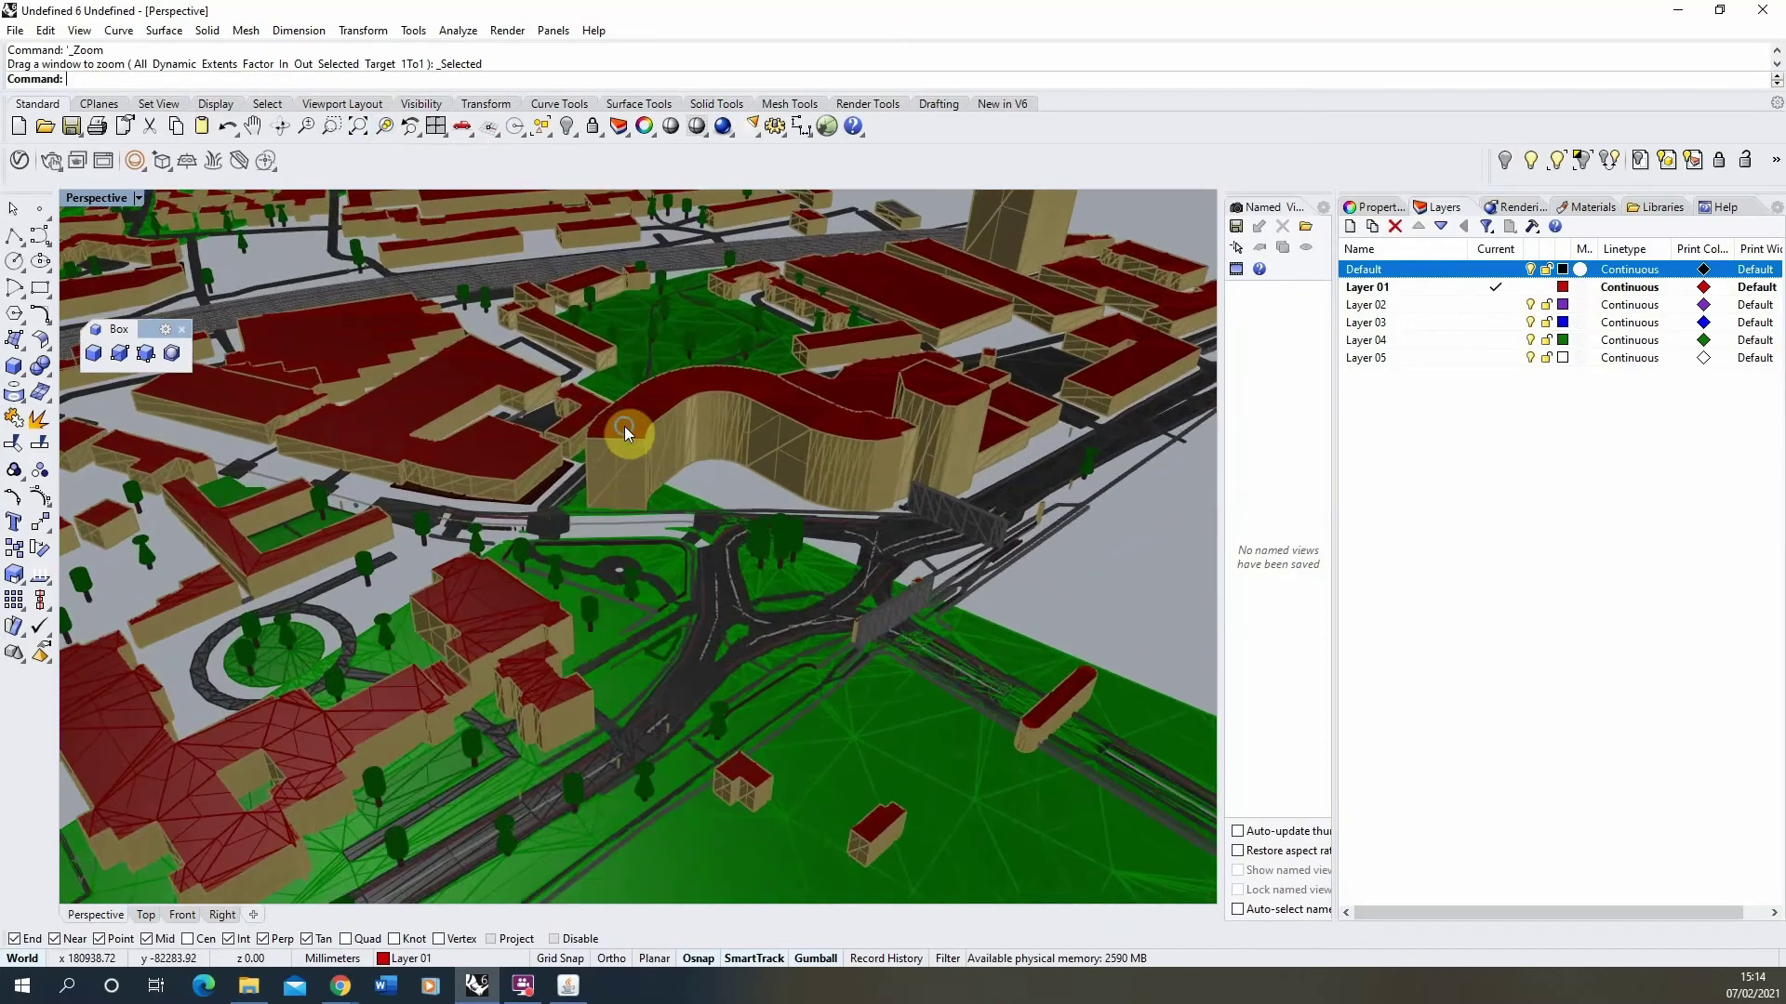
pyautogui.moveTo(623, 426); pyautogui.dragTo(573, 395, button='right')
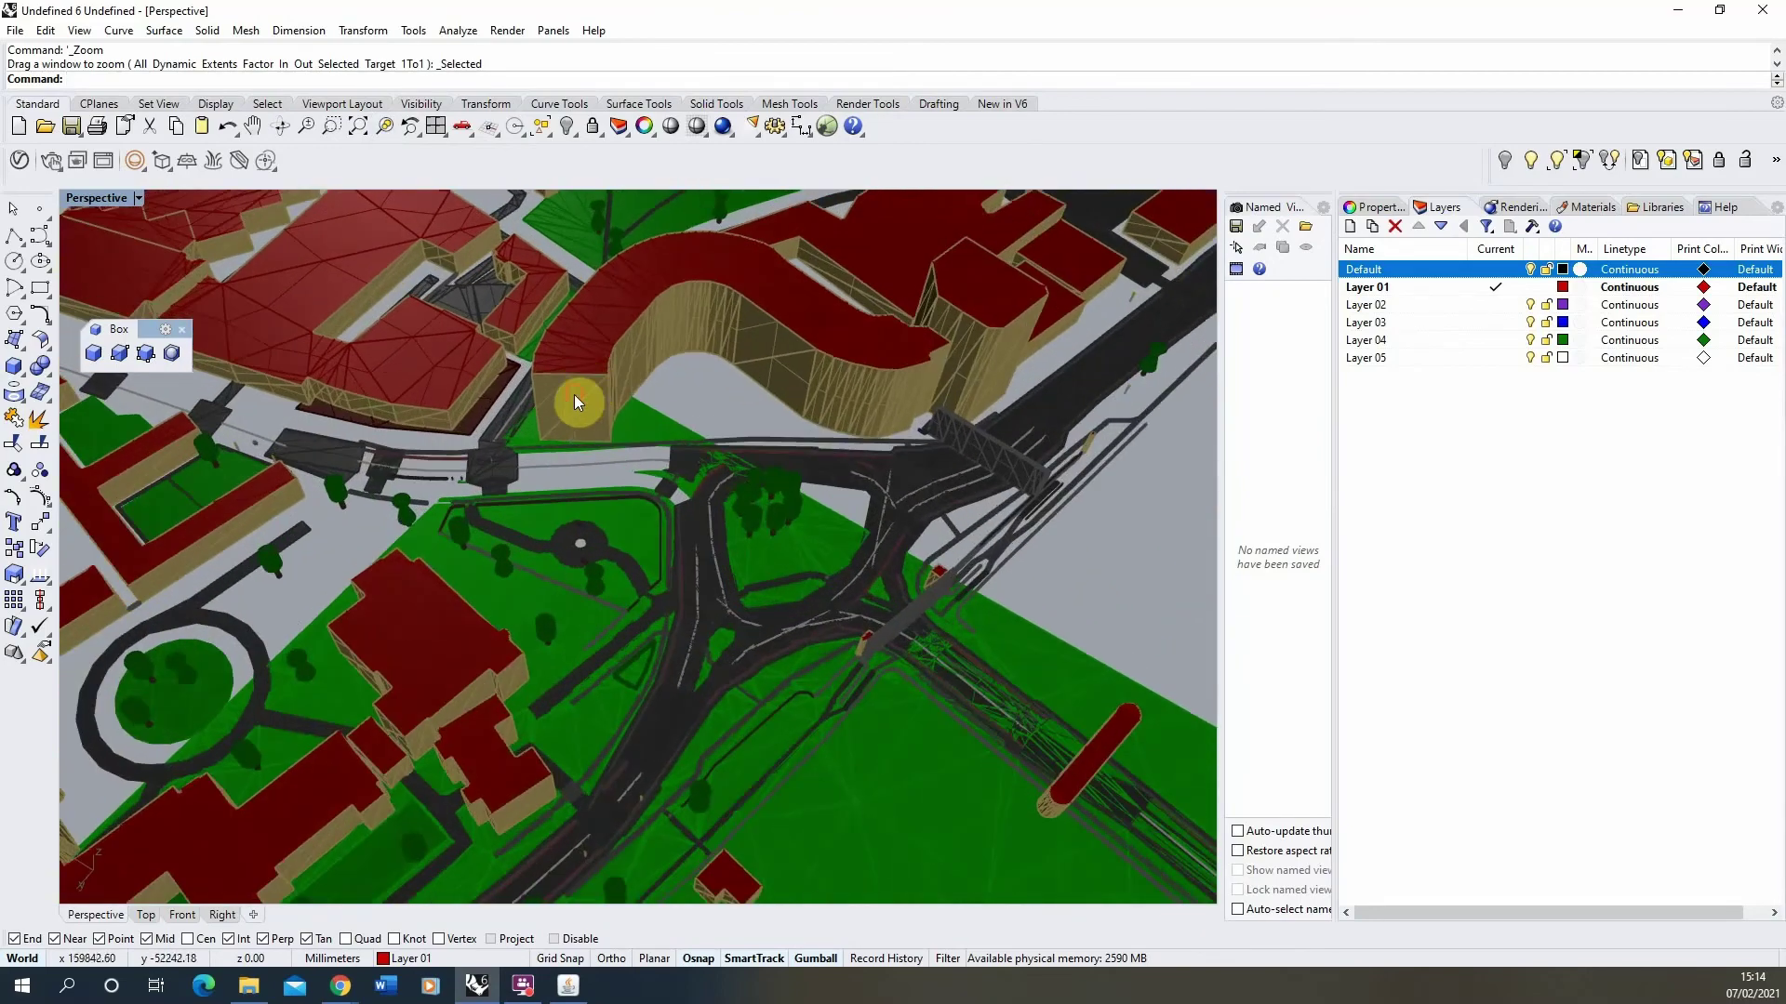
pyautogui.click(573, 394)
pyautogui.click(385, 125)
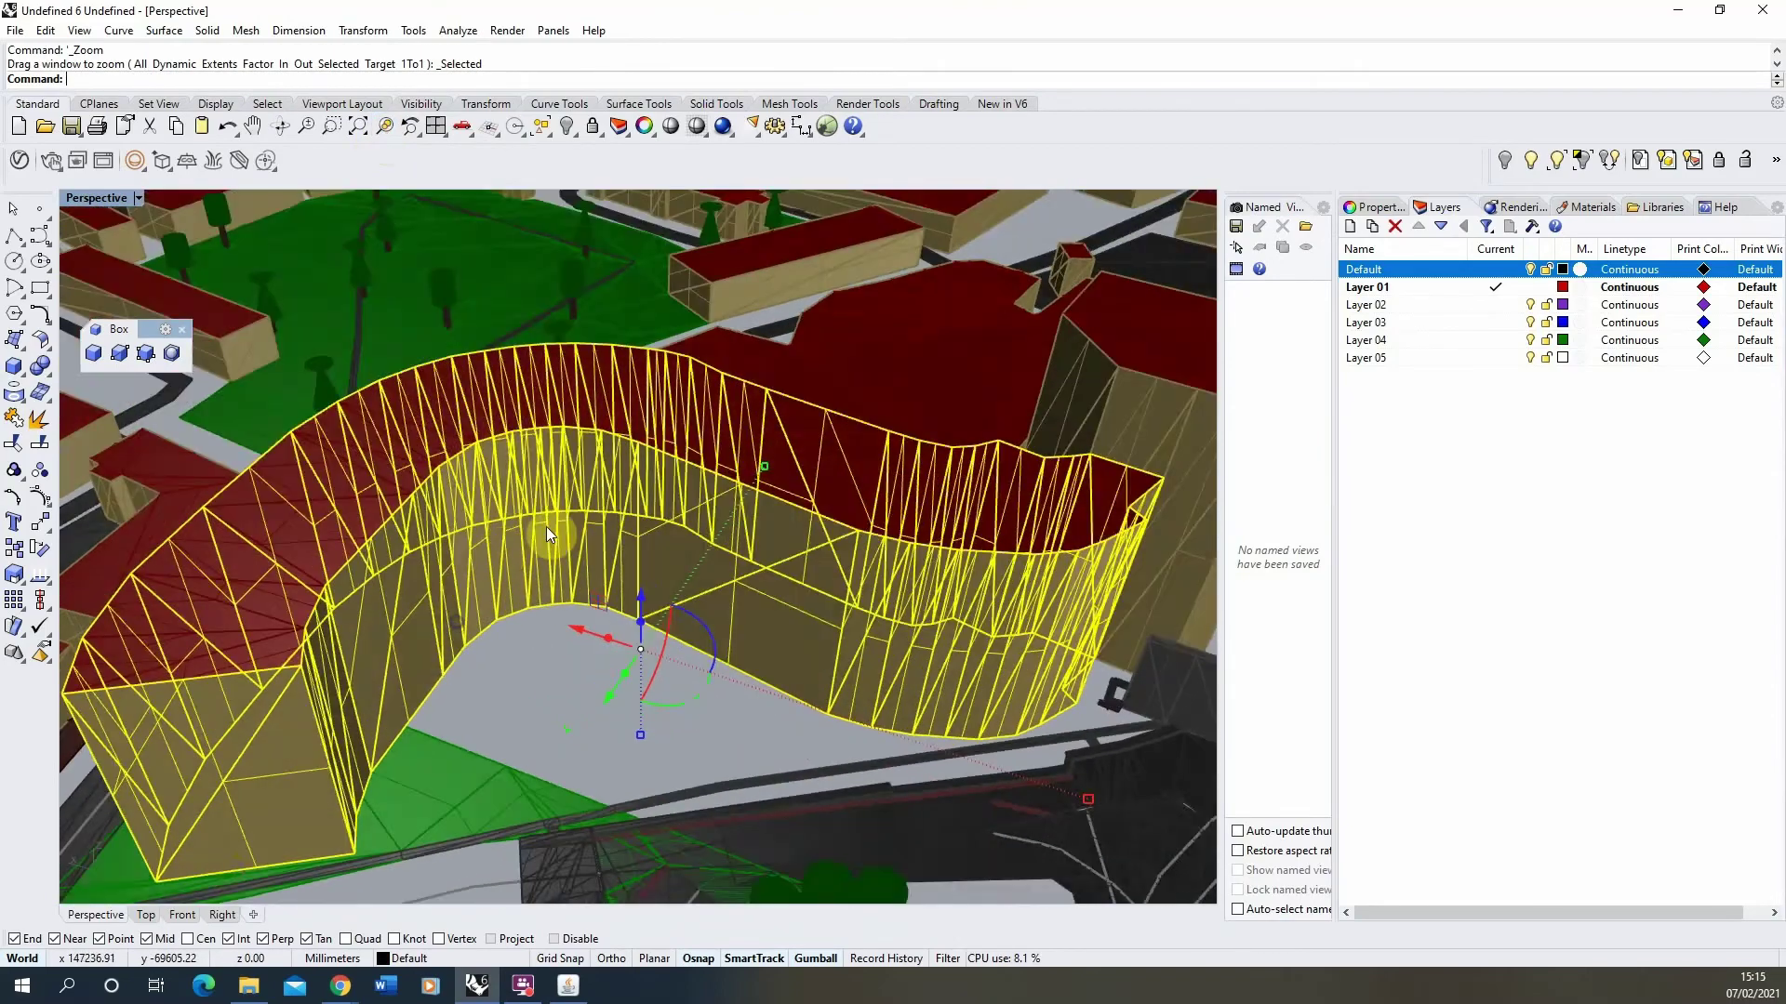
pyautogui.scroll(-5, 545, 527)
pyautogui.scroll(8, 481, 634)
pyautogui.click(53, 316)
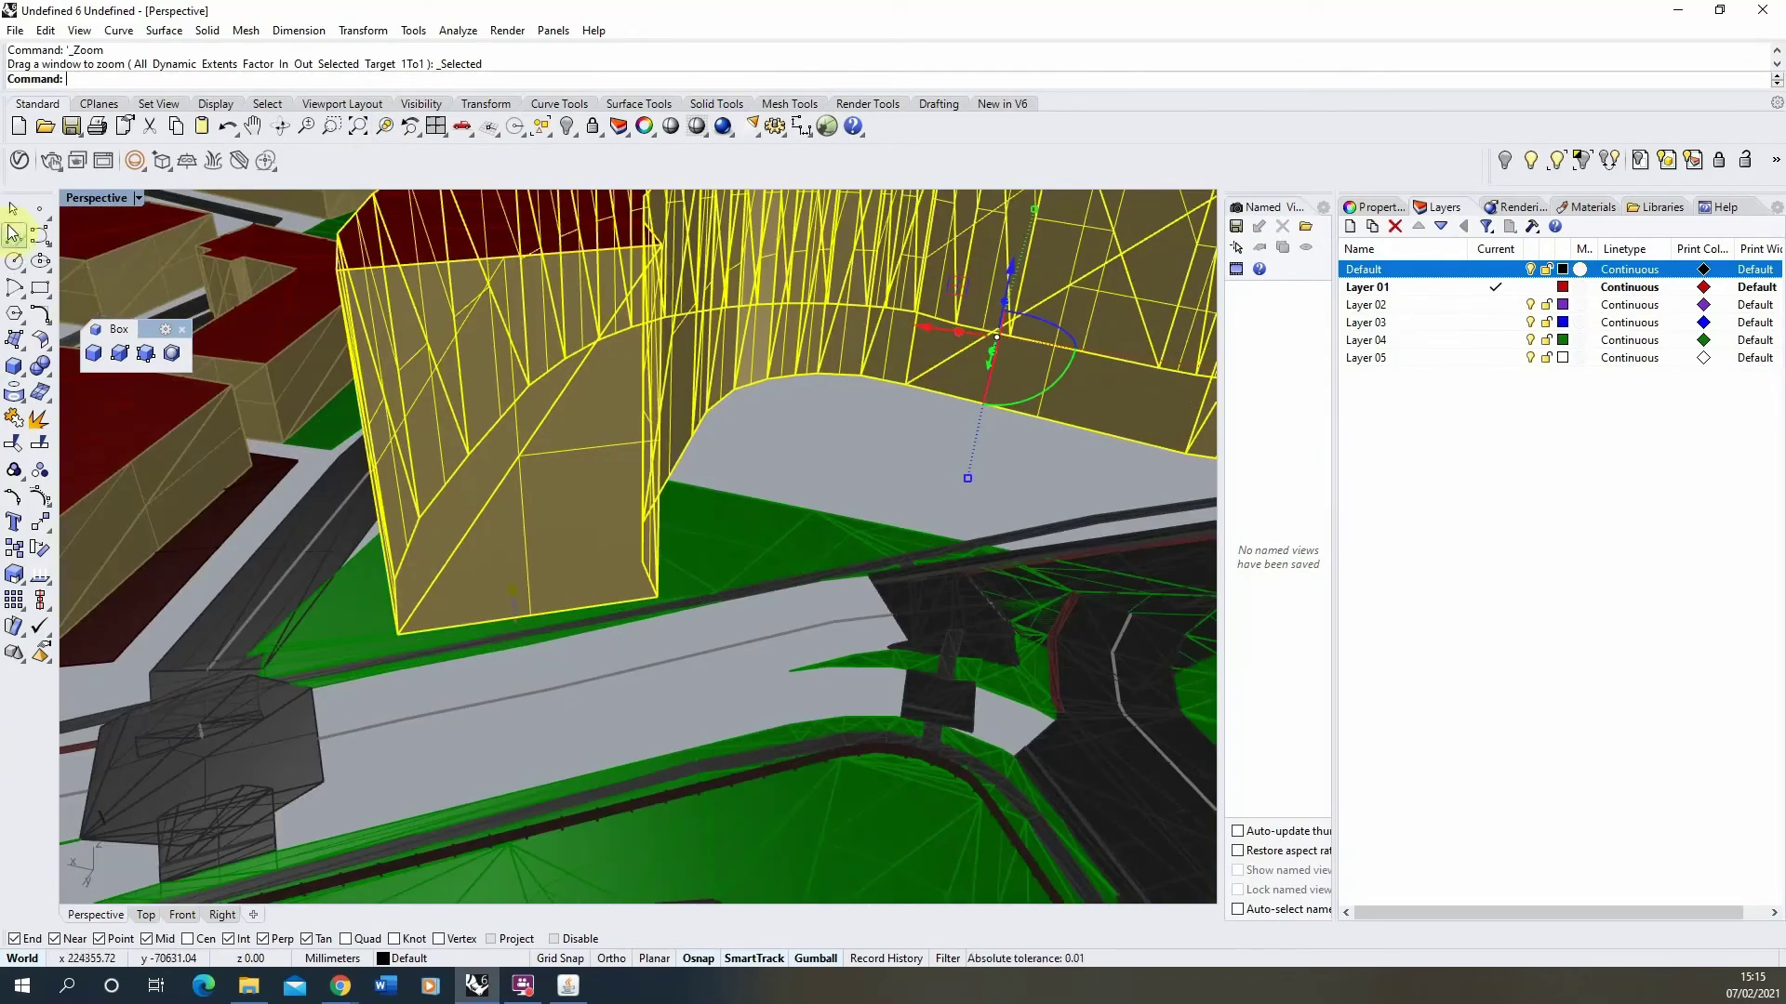
pyautogui.click(395, 636)
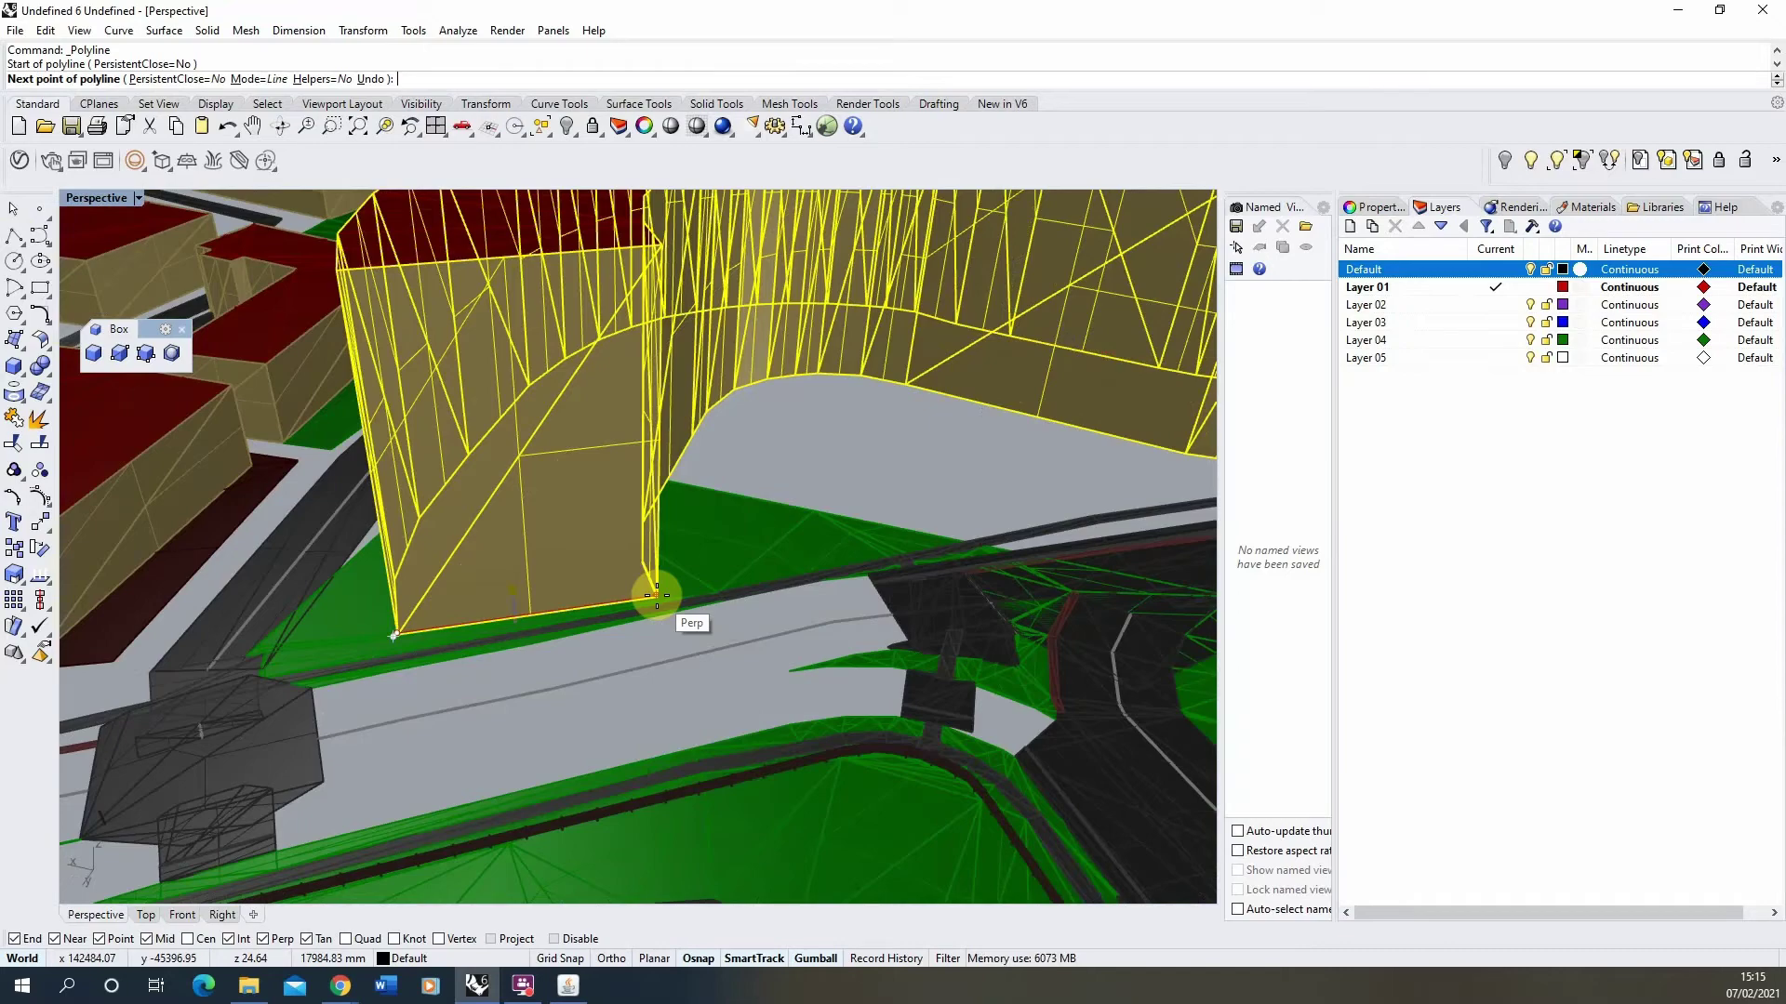
pyautogui.click(657, 595)
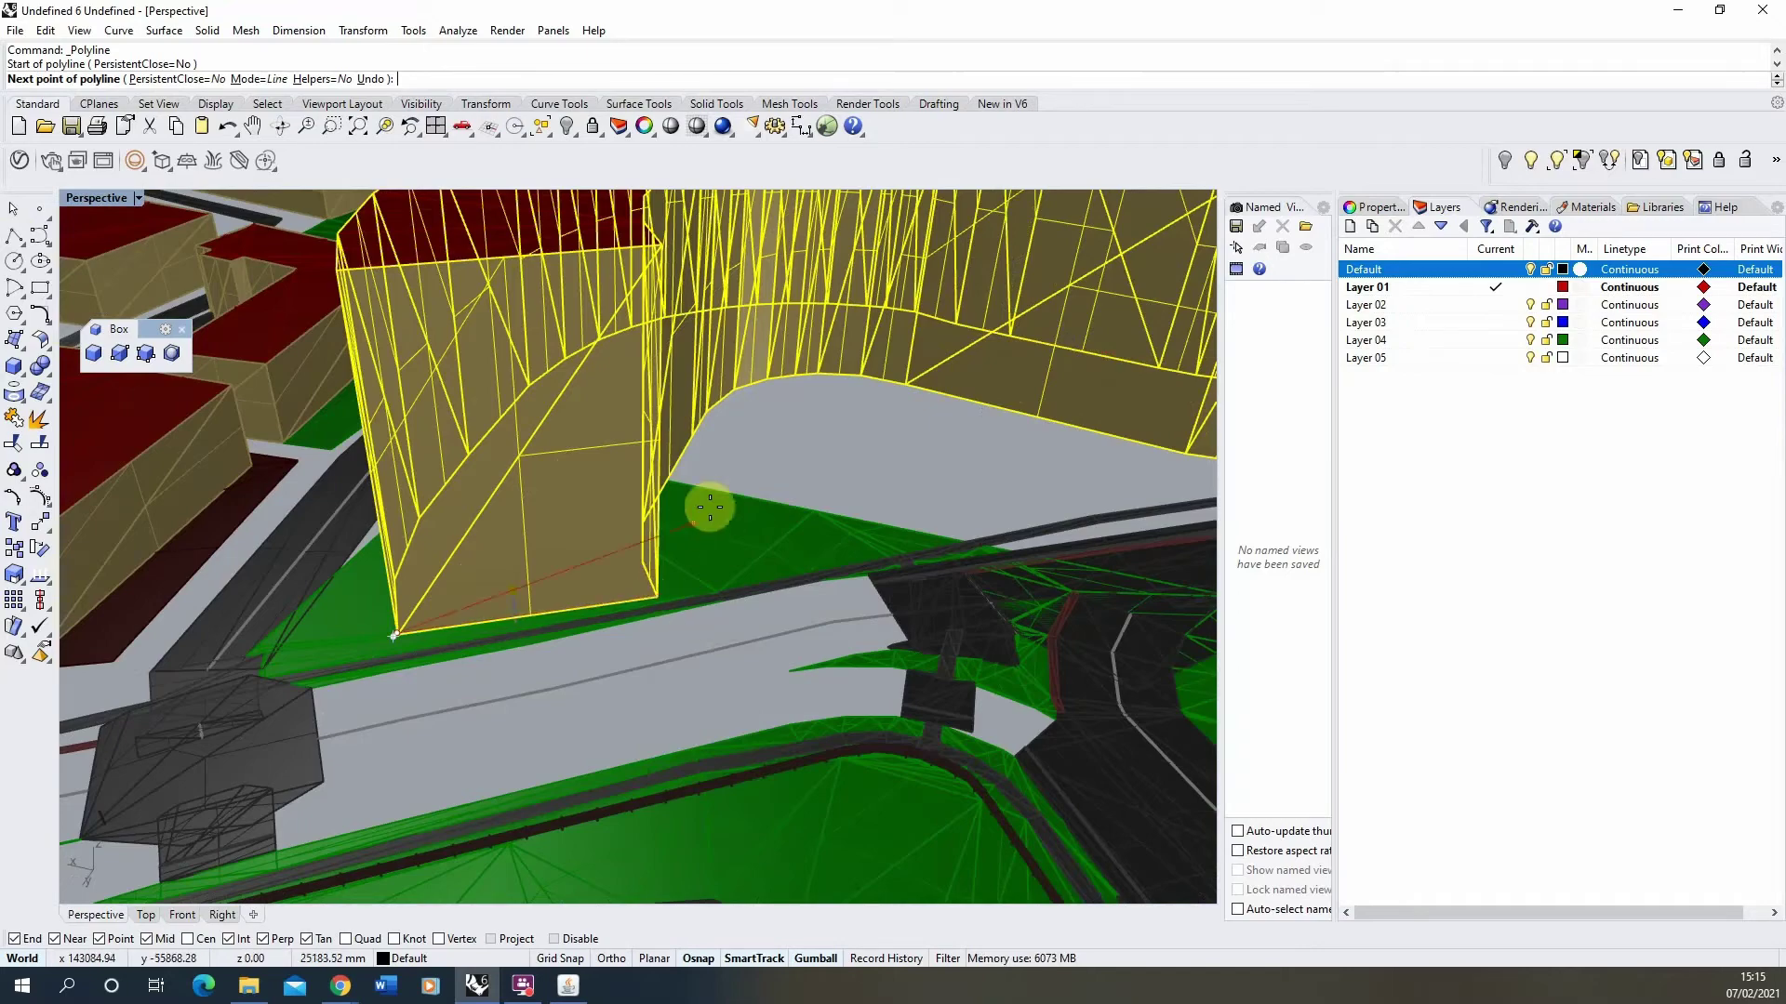
pyautogui.rightClick(752, 522)
# Review the scaled site around the bridge and both riverbanks, and clear the selection of the curved building
pyautogui.moveTo(699, 424); pyautogui.dragTo(374, 655, button='right')
pyautogui.scroll(-5, 374, 655)
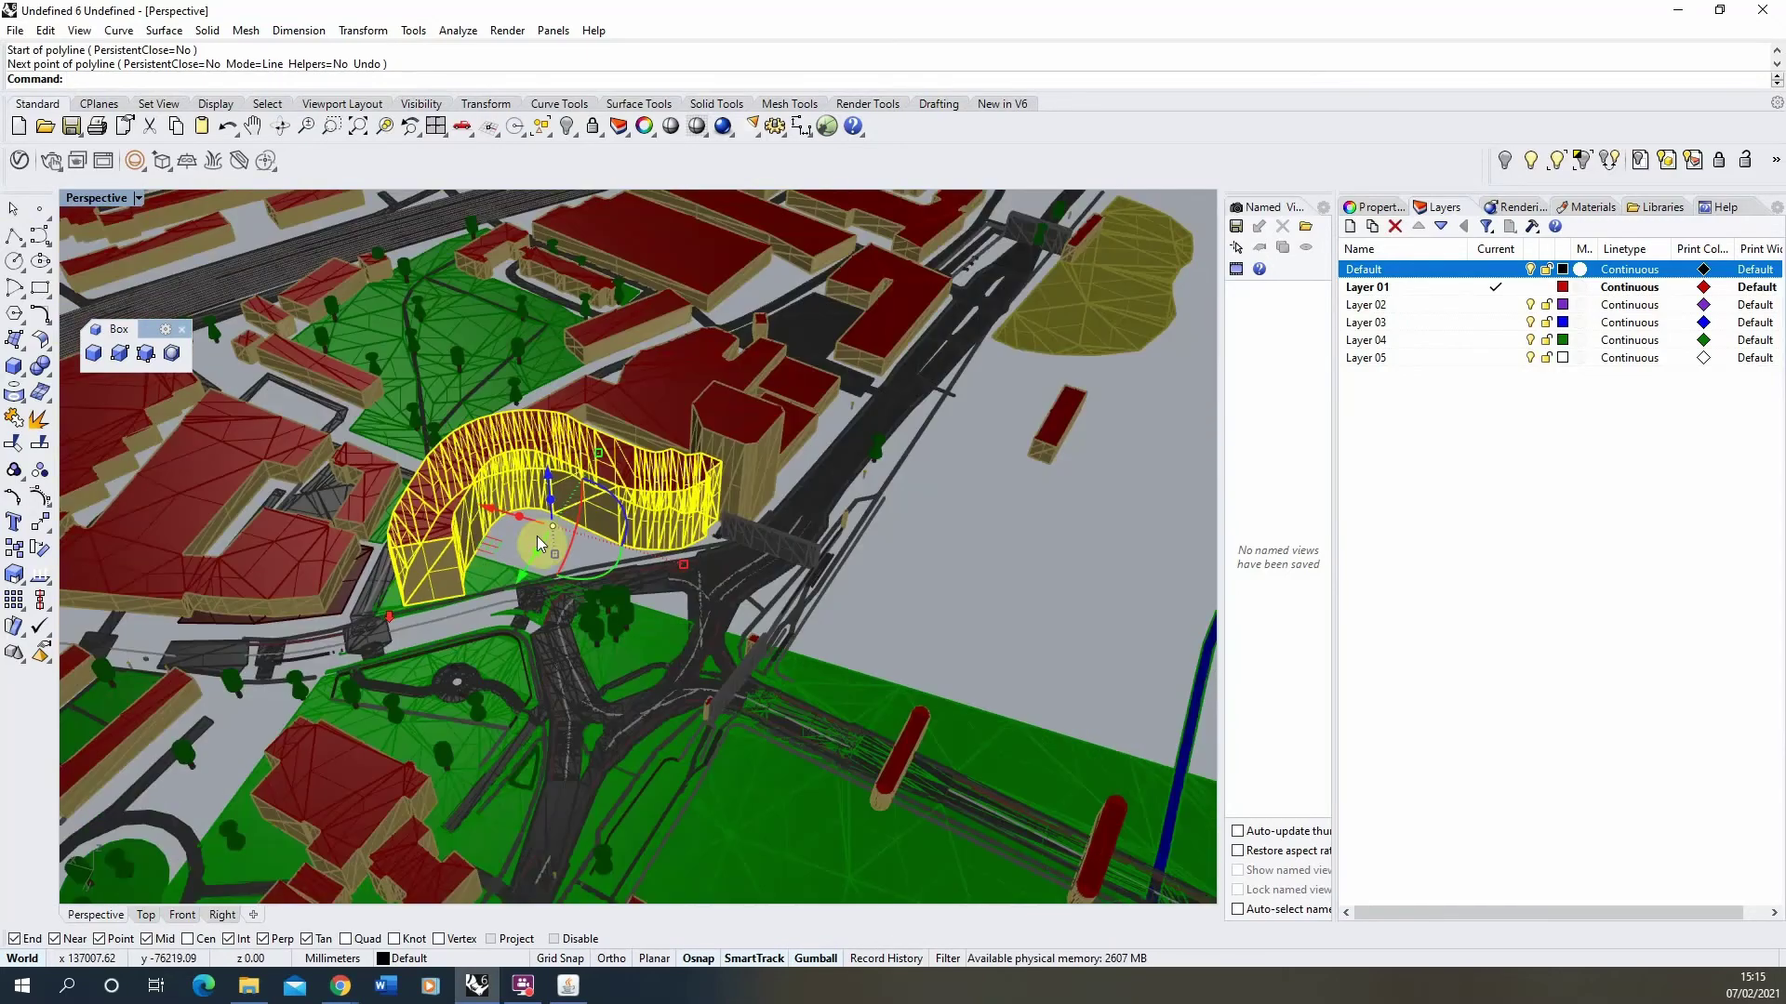
pyautogui.moveTo(537, 535); pyautogui.dragTo(572, 515, button='right')
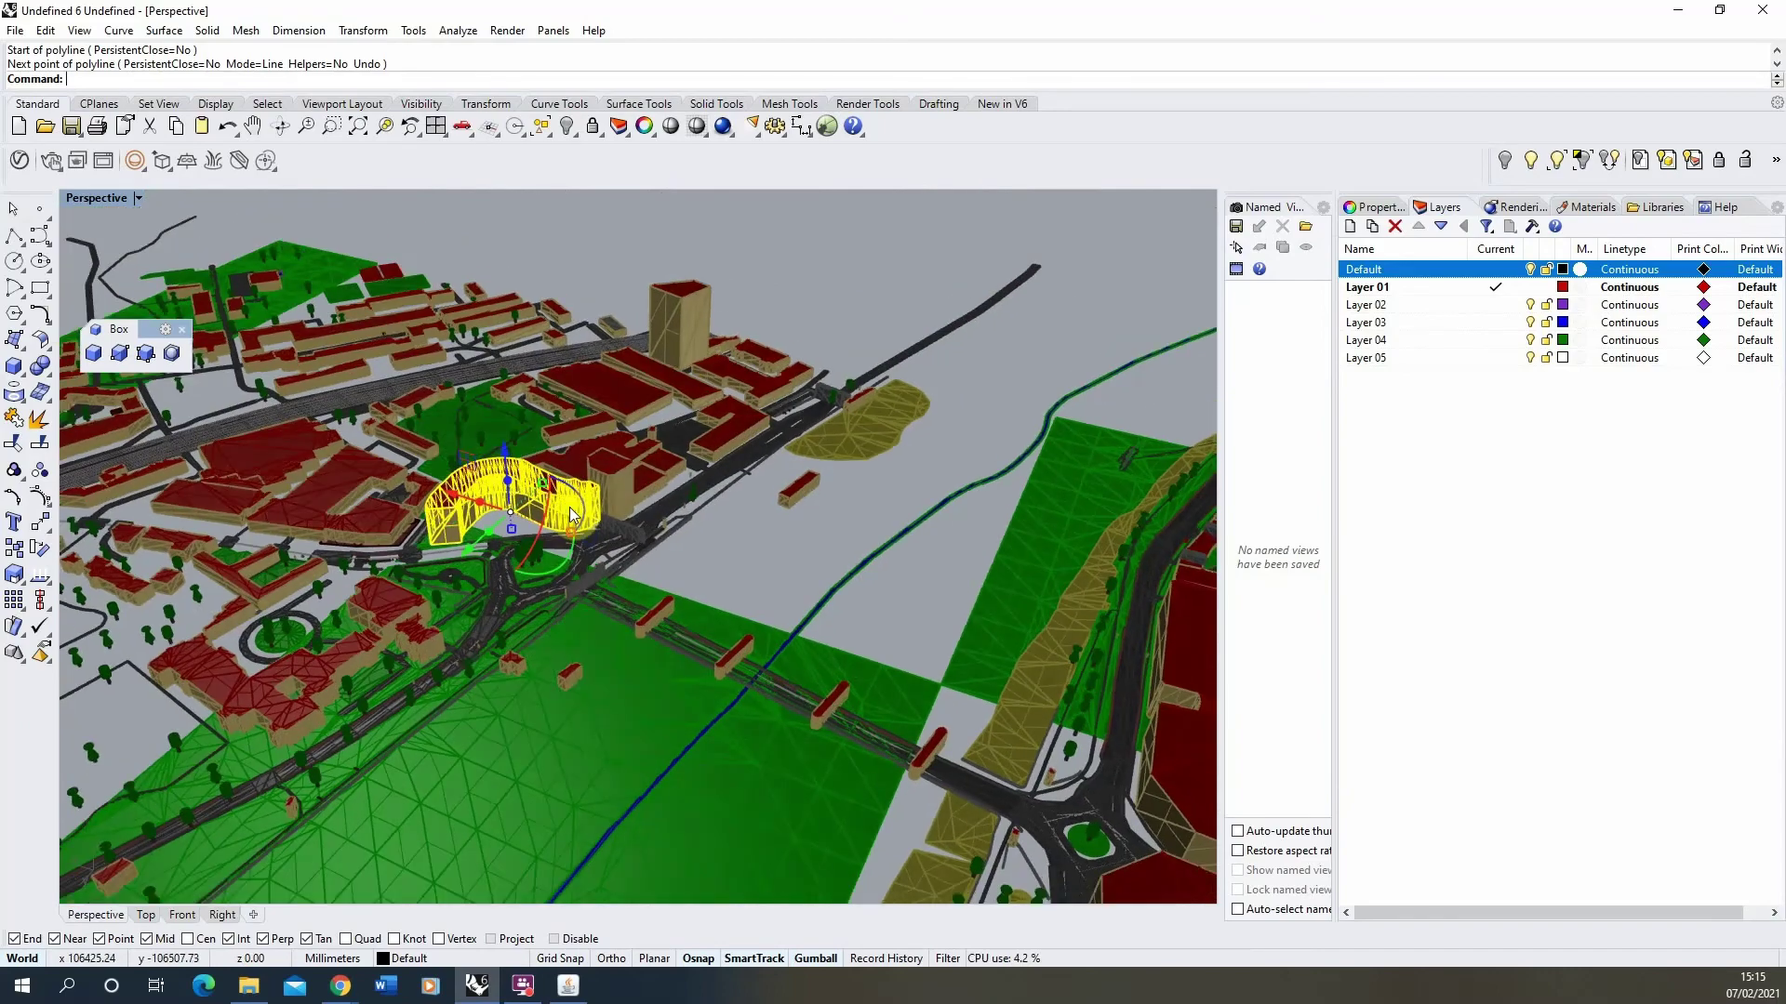
pyautogui.moveTo(791, 511); pyautogui.dragTo(750, 458, button='right')
pyautogui.click(1075, 367)
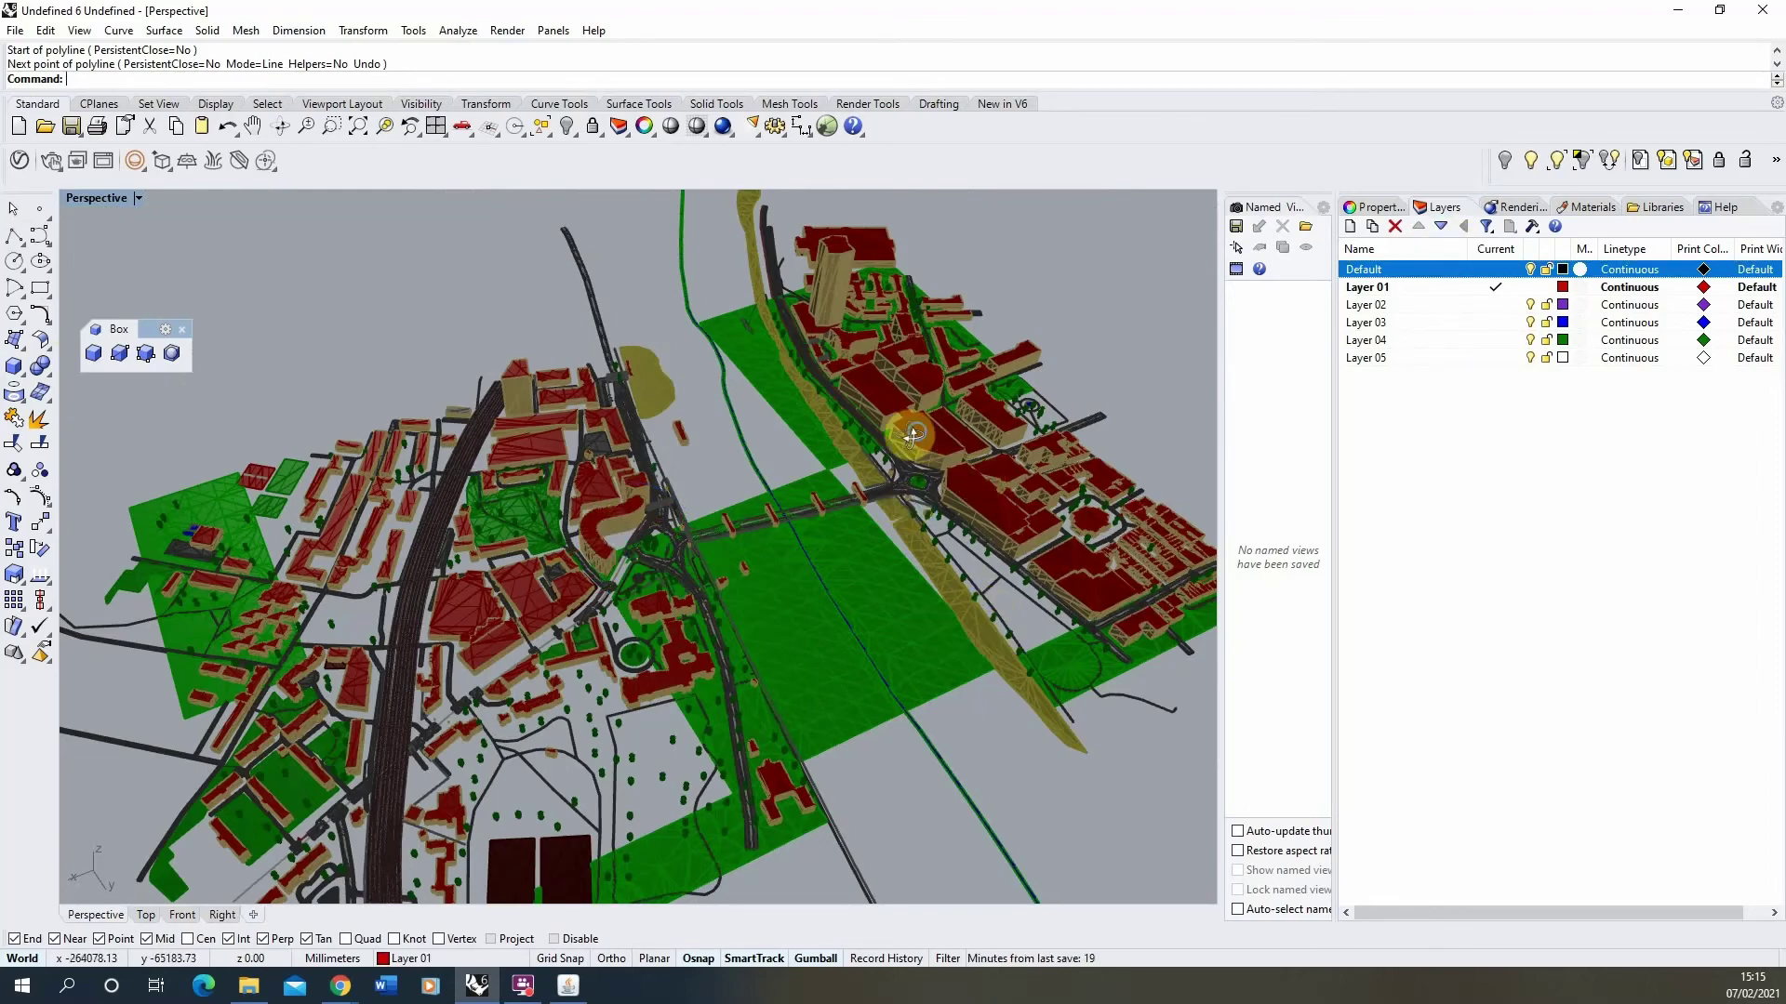
pyautogui.moveTo(912, 437); pyautogui.dragTo(627, 593, button='right')
pyautogui.scroll(5, 592, 554)
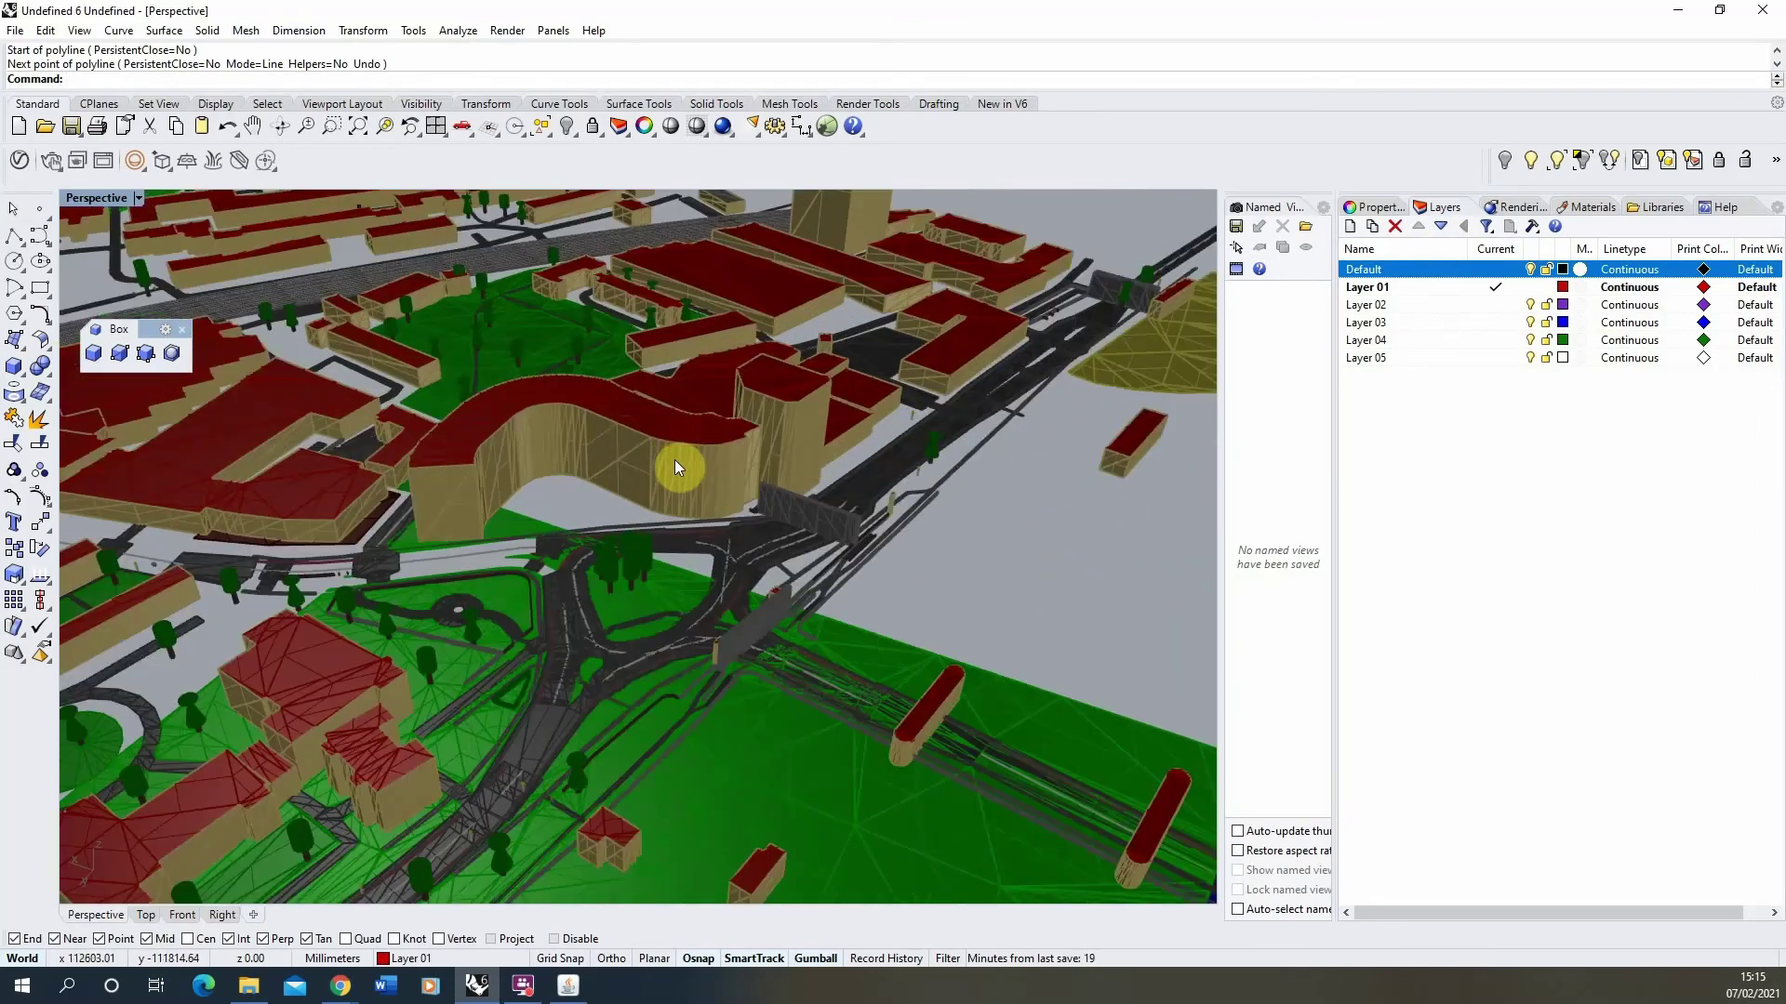
pyautogui.scroll(2, 519, 422)
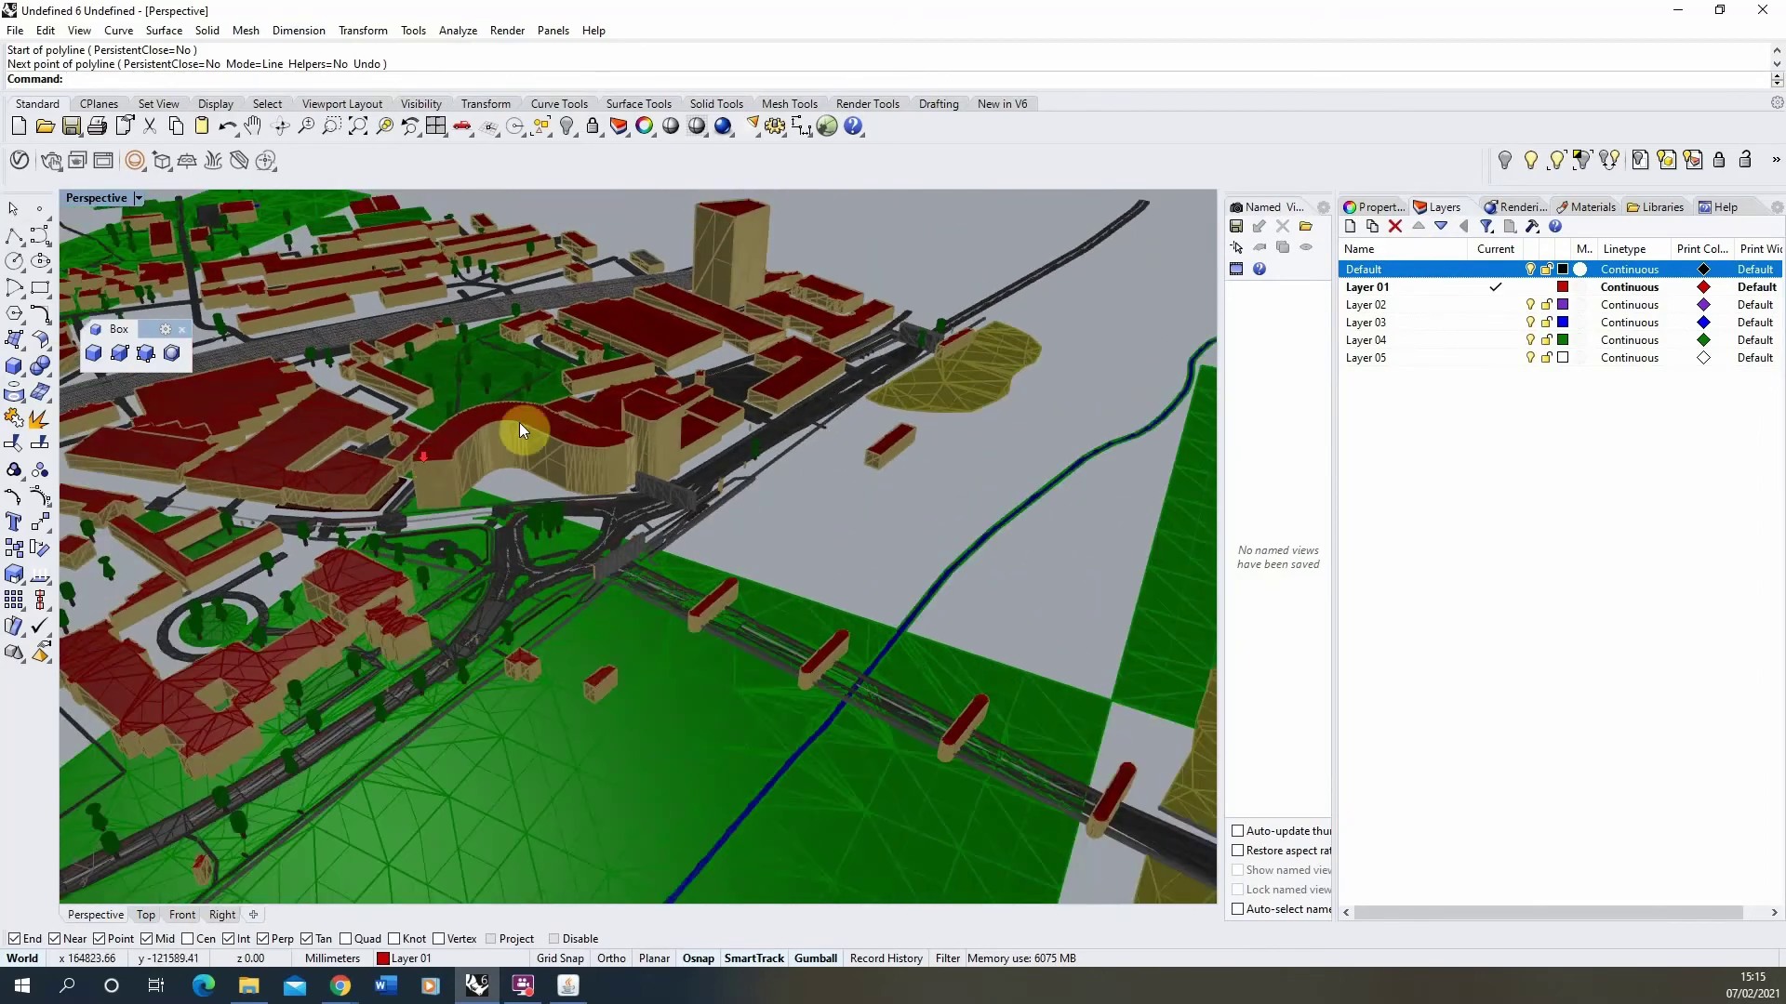
# Select every object that shares the display colour of the curved building's walls with SelColor
pyautogui.click(529, 471)
pyautogui.write('SelColor')
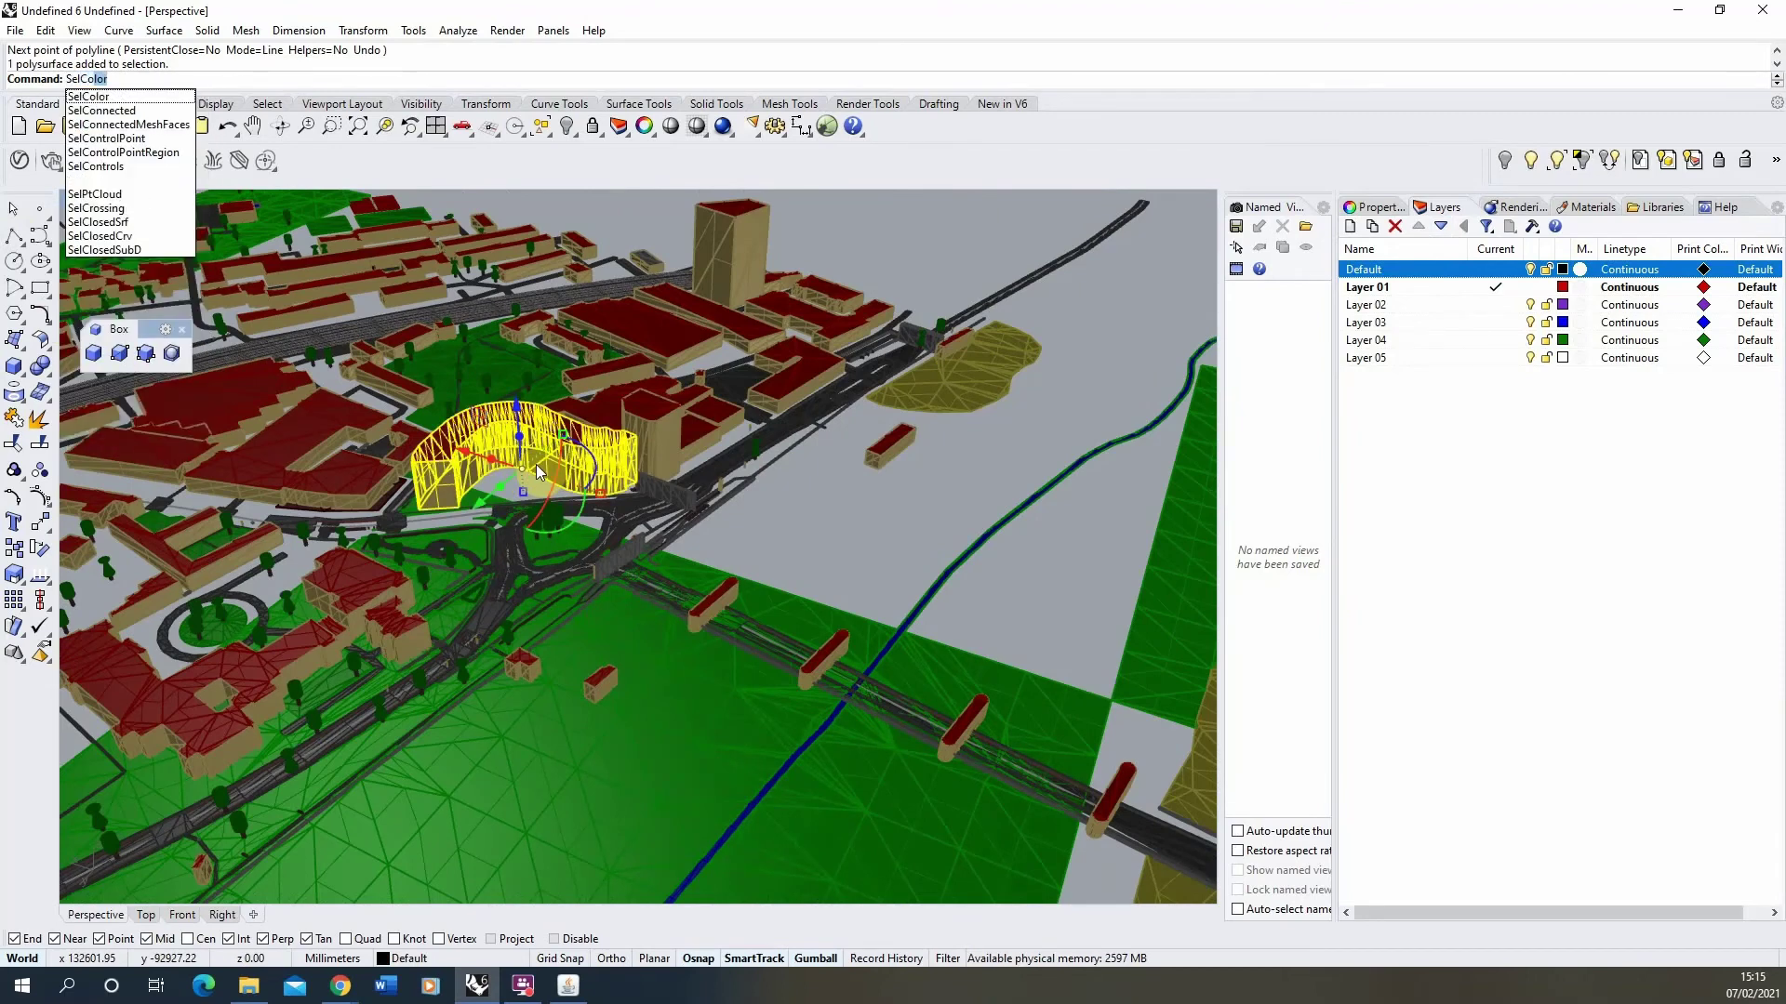
pyautogui.press('Return')
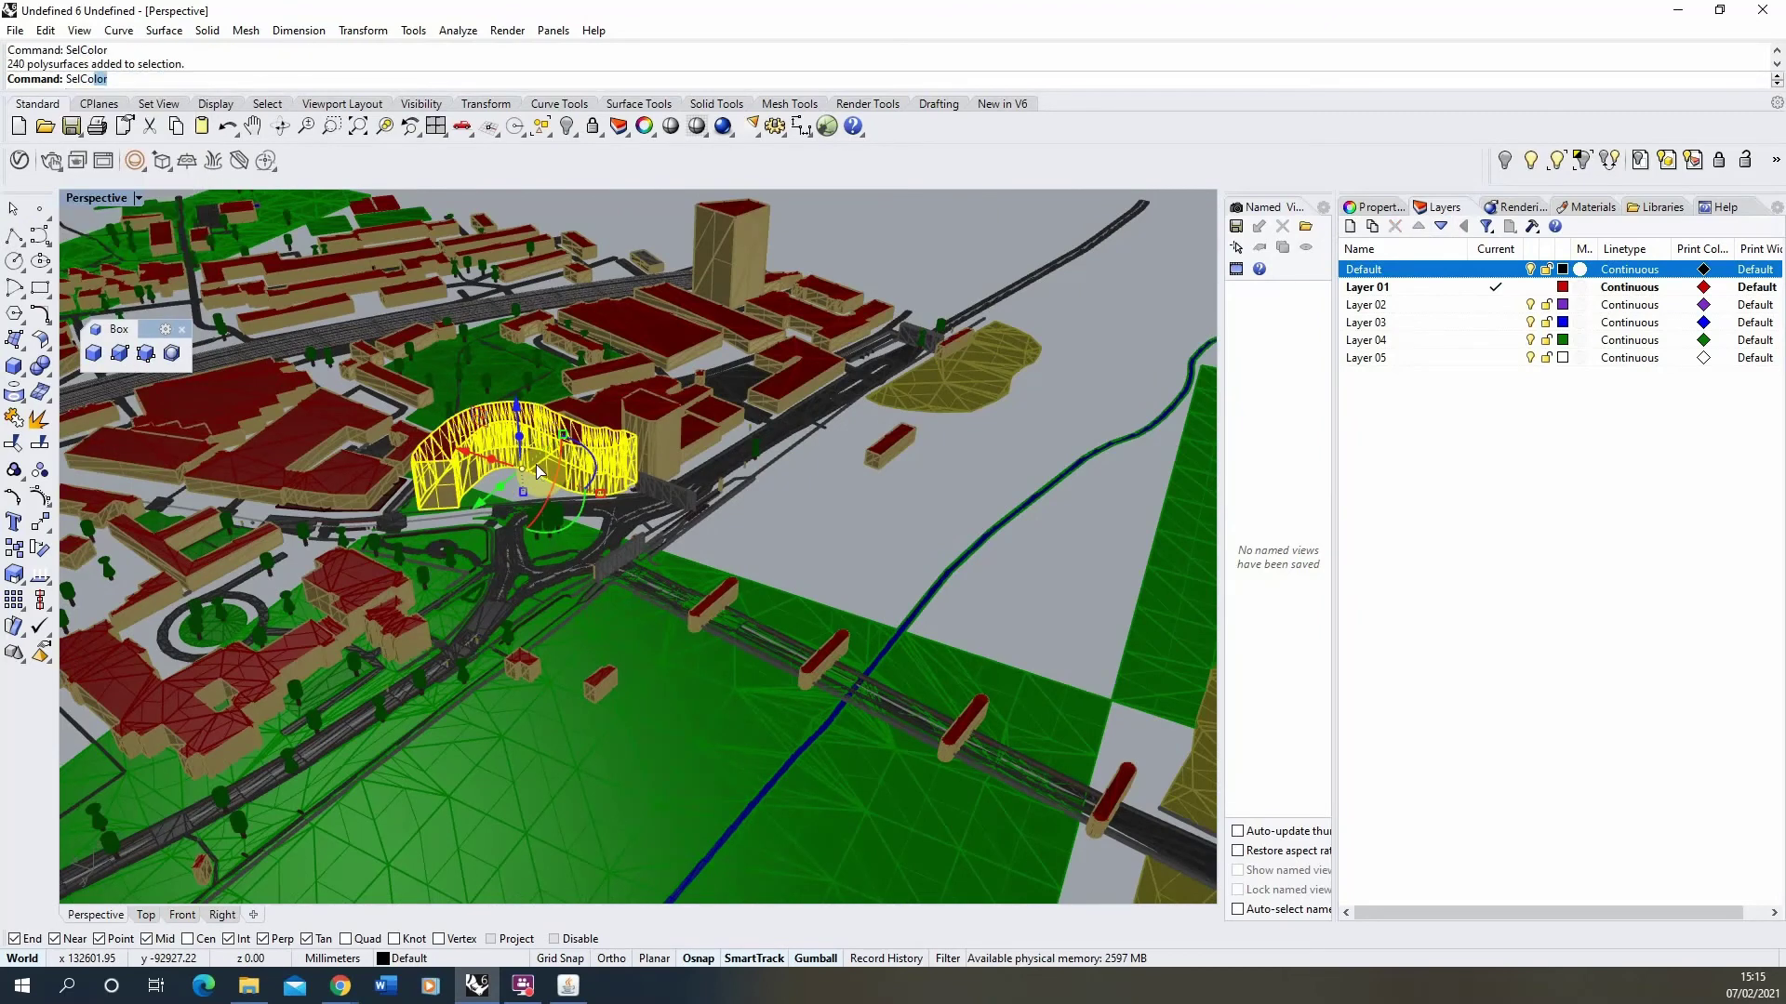
pyautogui.moveTo(632, 588); pyautogui.dragTo(909, 376, button='right')
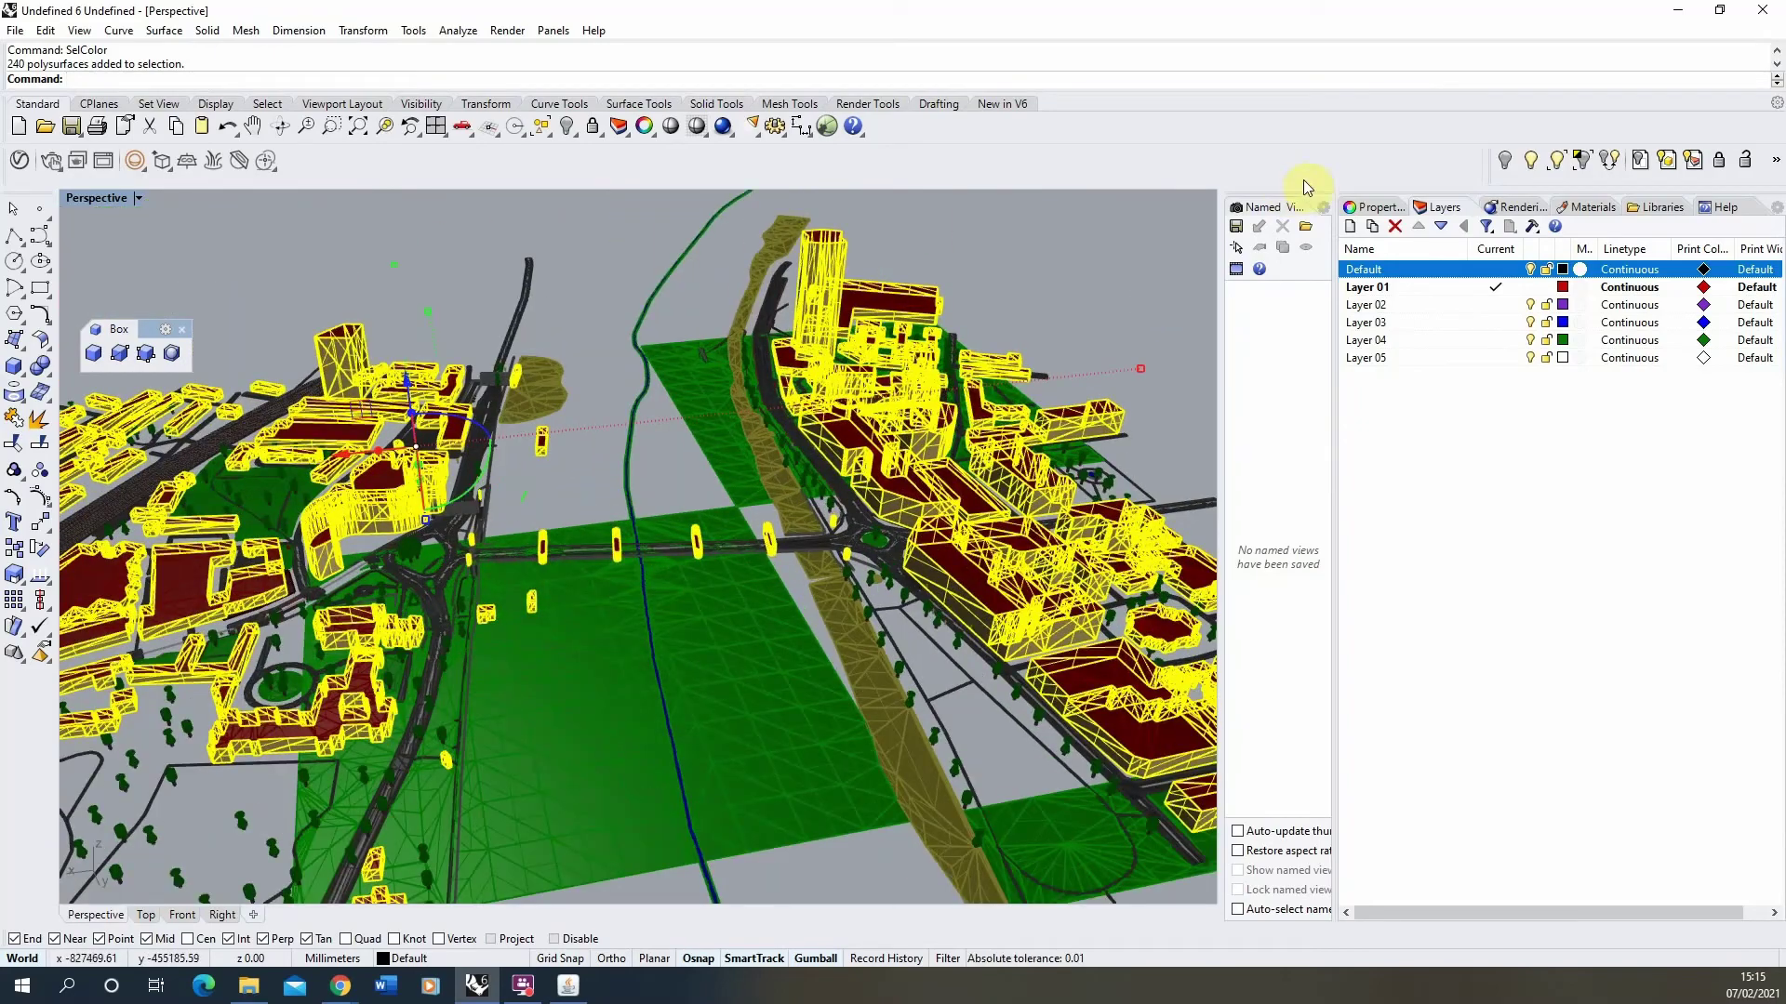
# Create a new layer and assign the selected building walls to it
pyautogui.click(1349, 228)
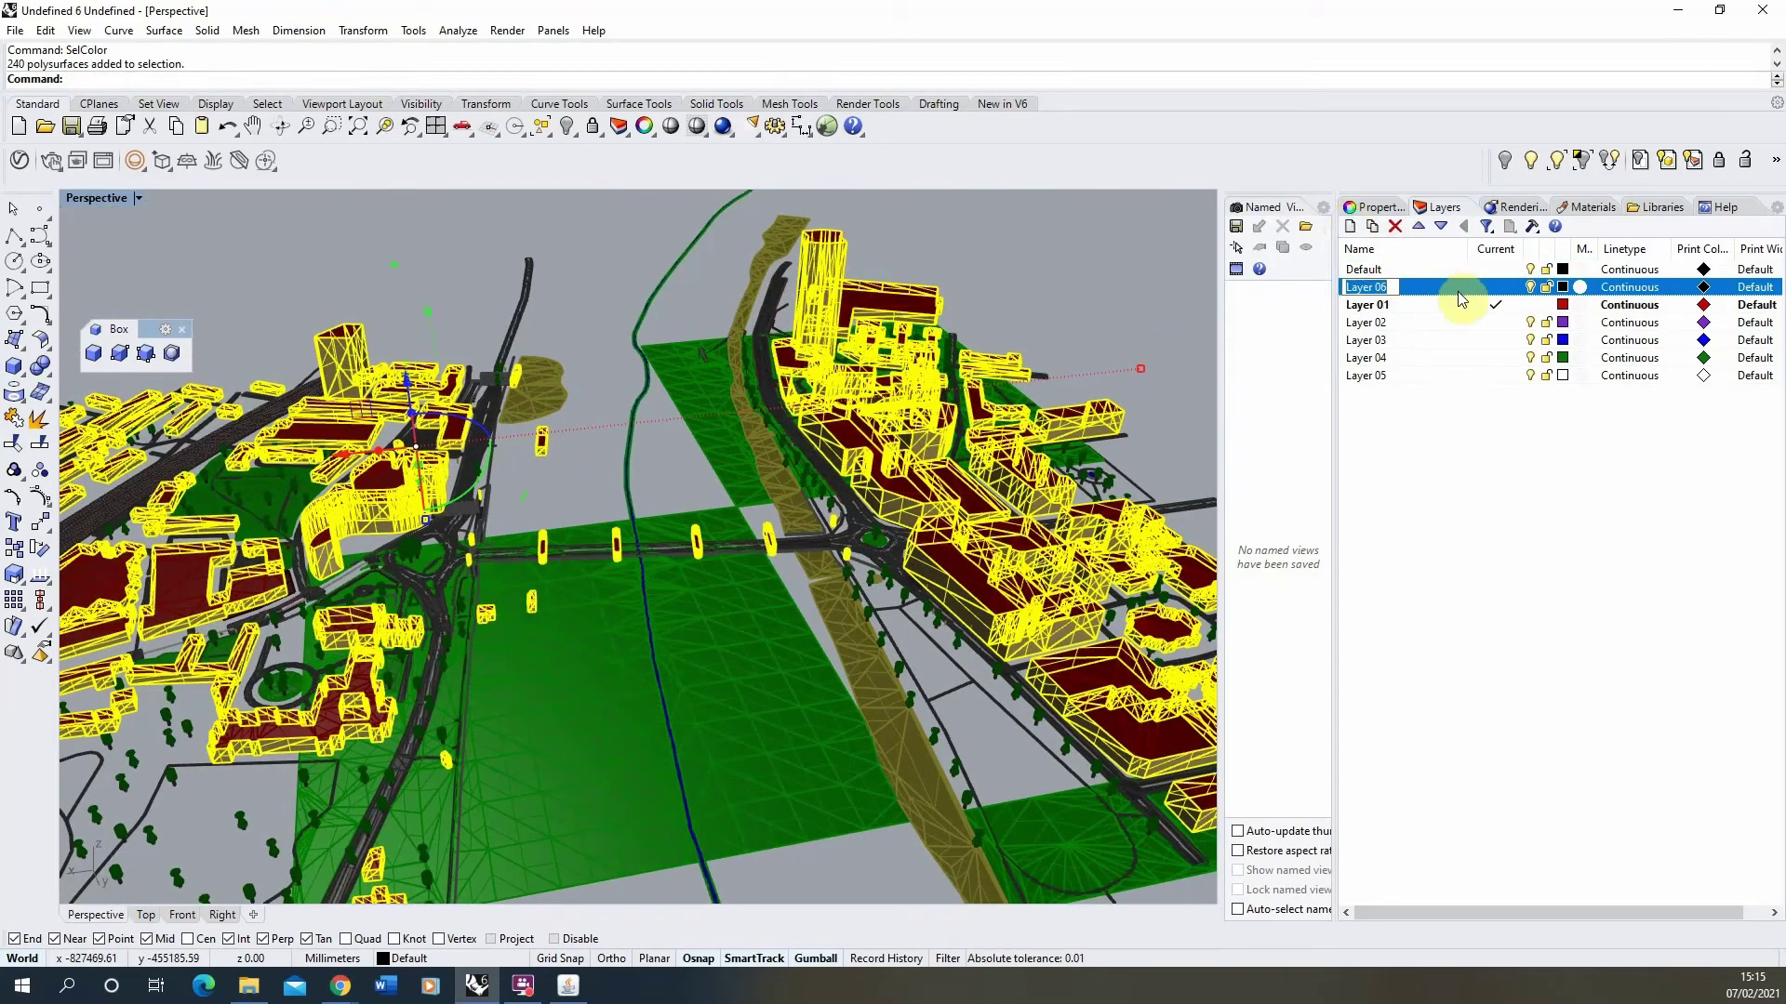
pyautogui.write('Buildings')
pyautogui.click(1373, 208)
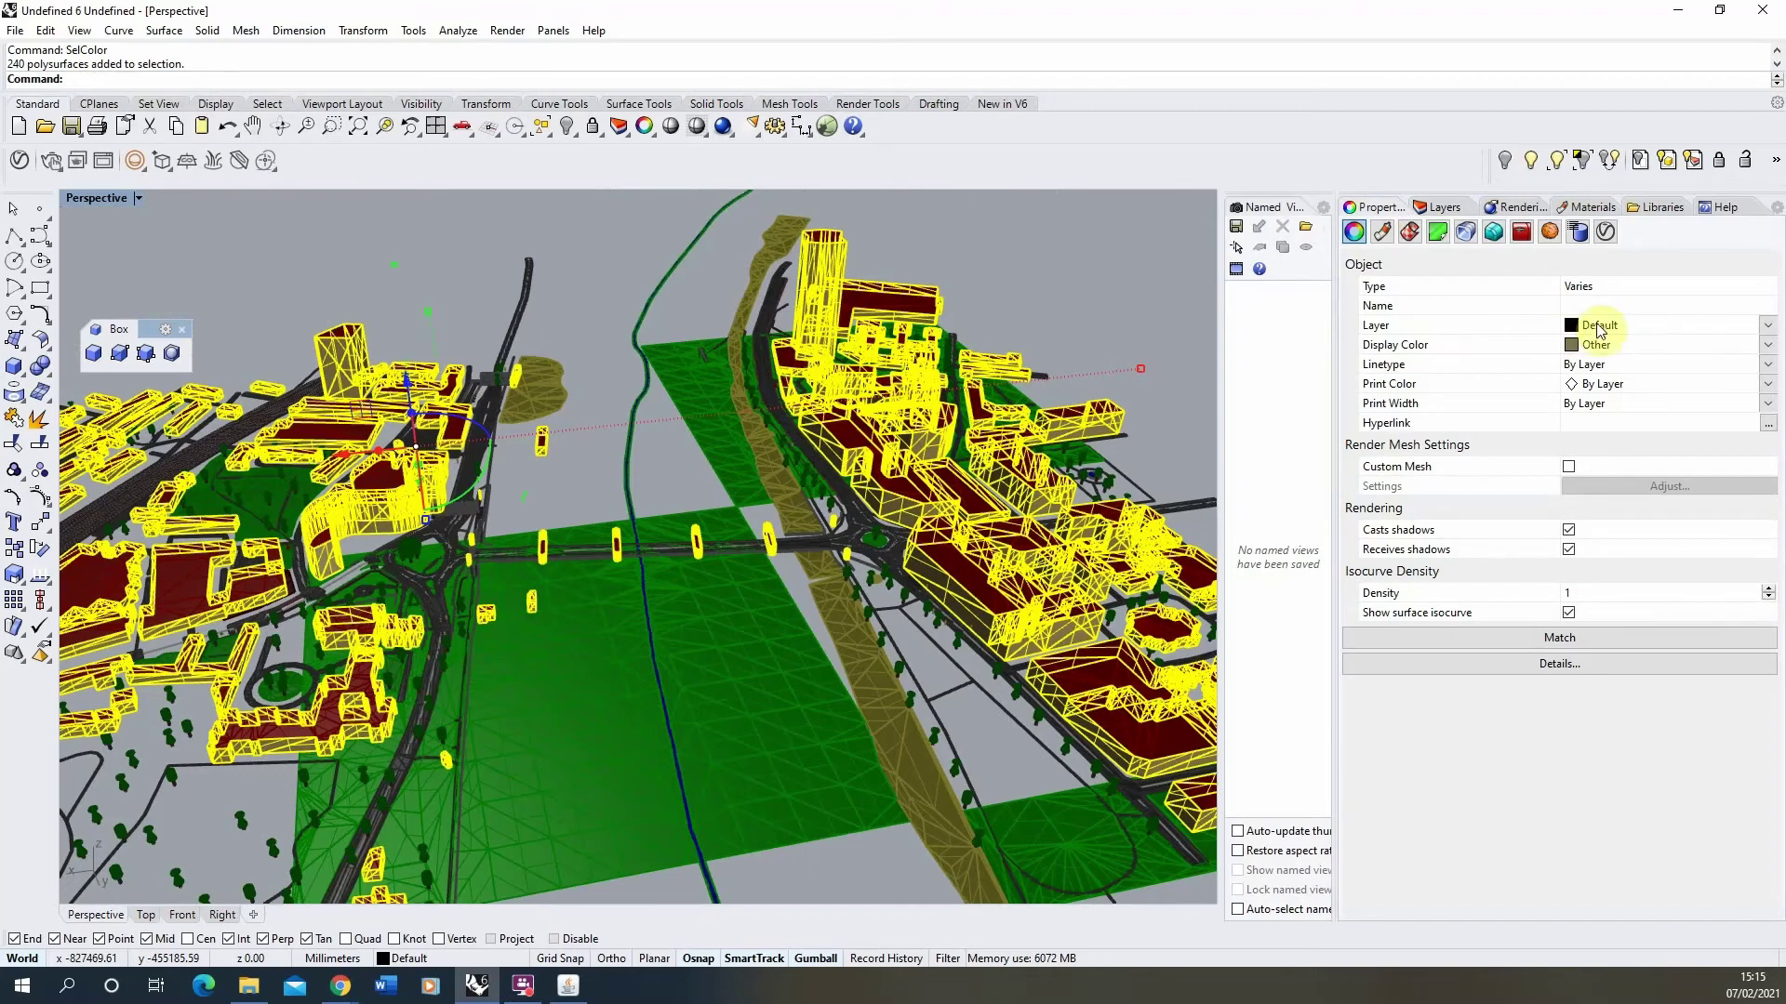
pyautogui.click(1766, 325)
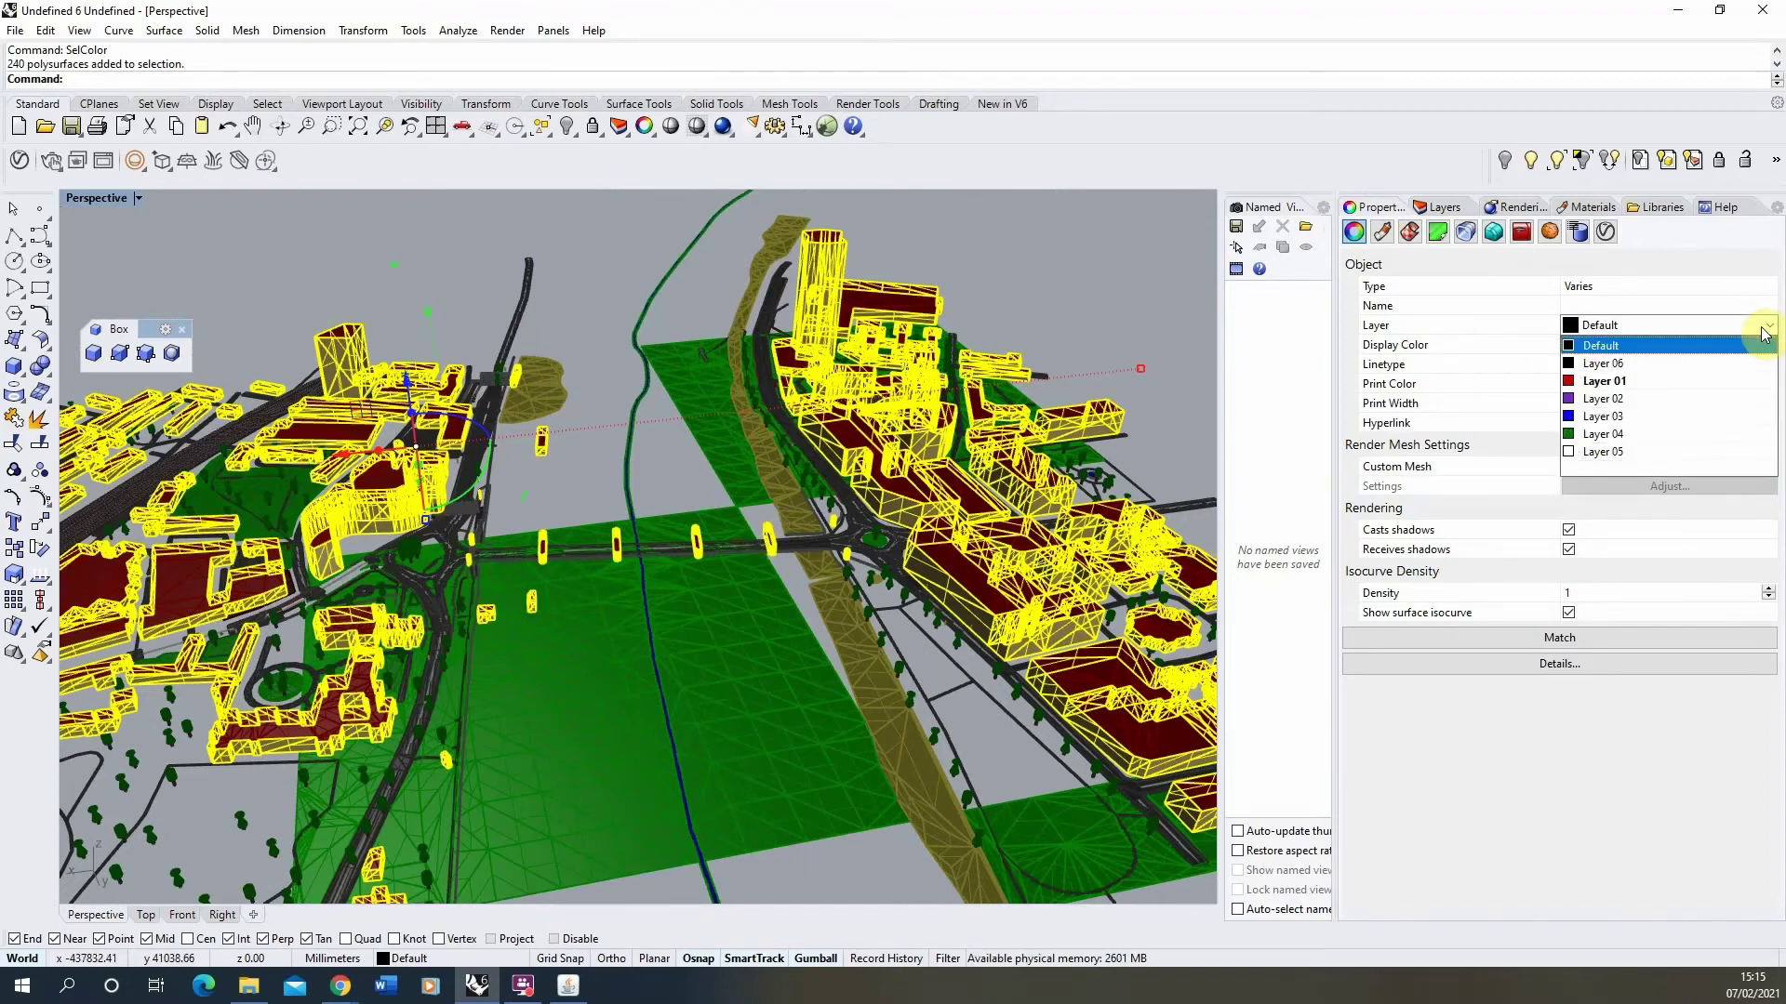
pyautogui.click(1616, 363)
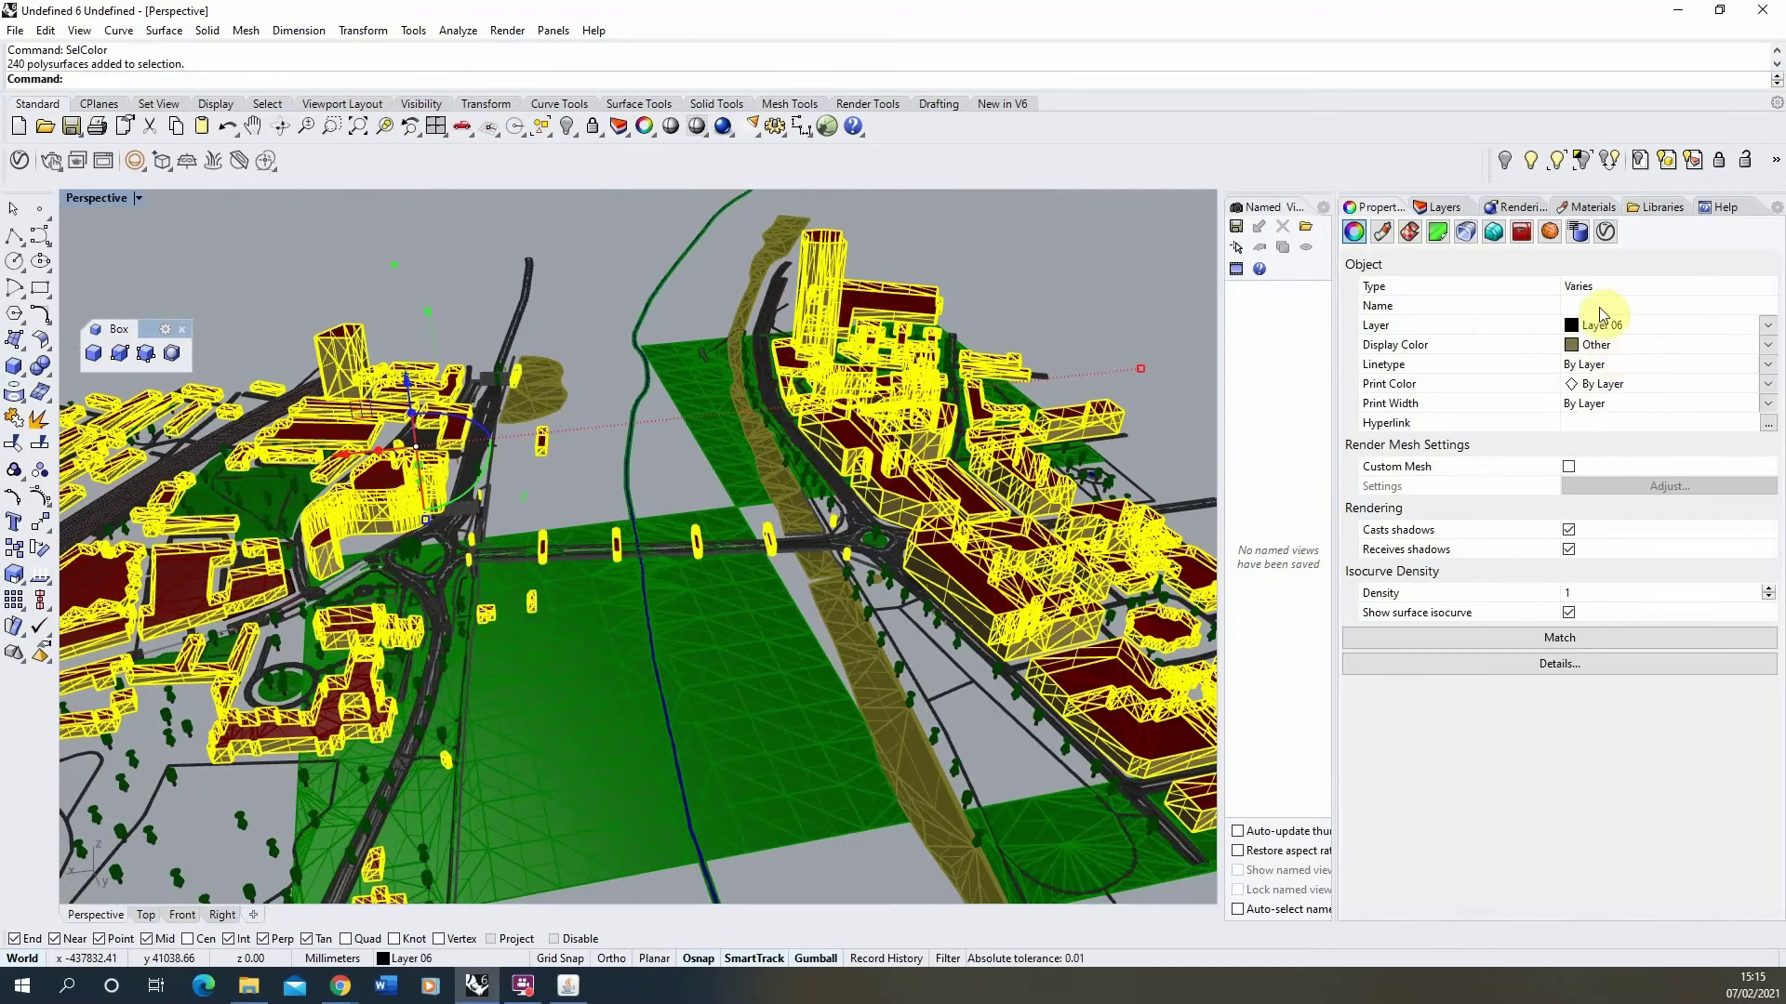
# Set the display colour of the selected building walls to By Layer and clear the selection
pyautogui.click(1766, 344)
pyautogui.click(1646, 367)
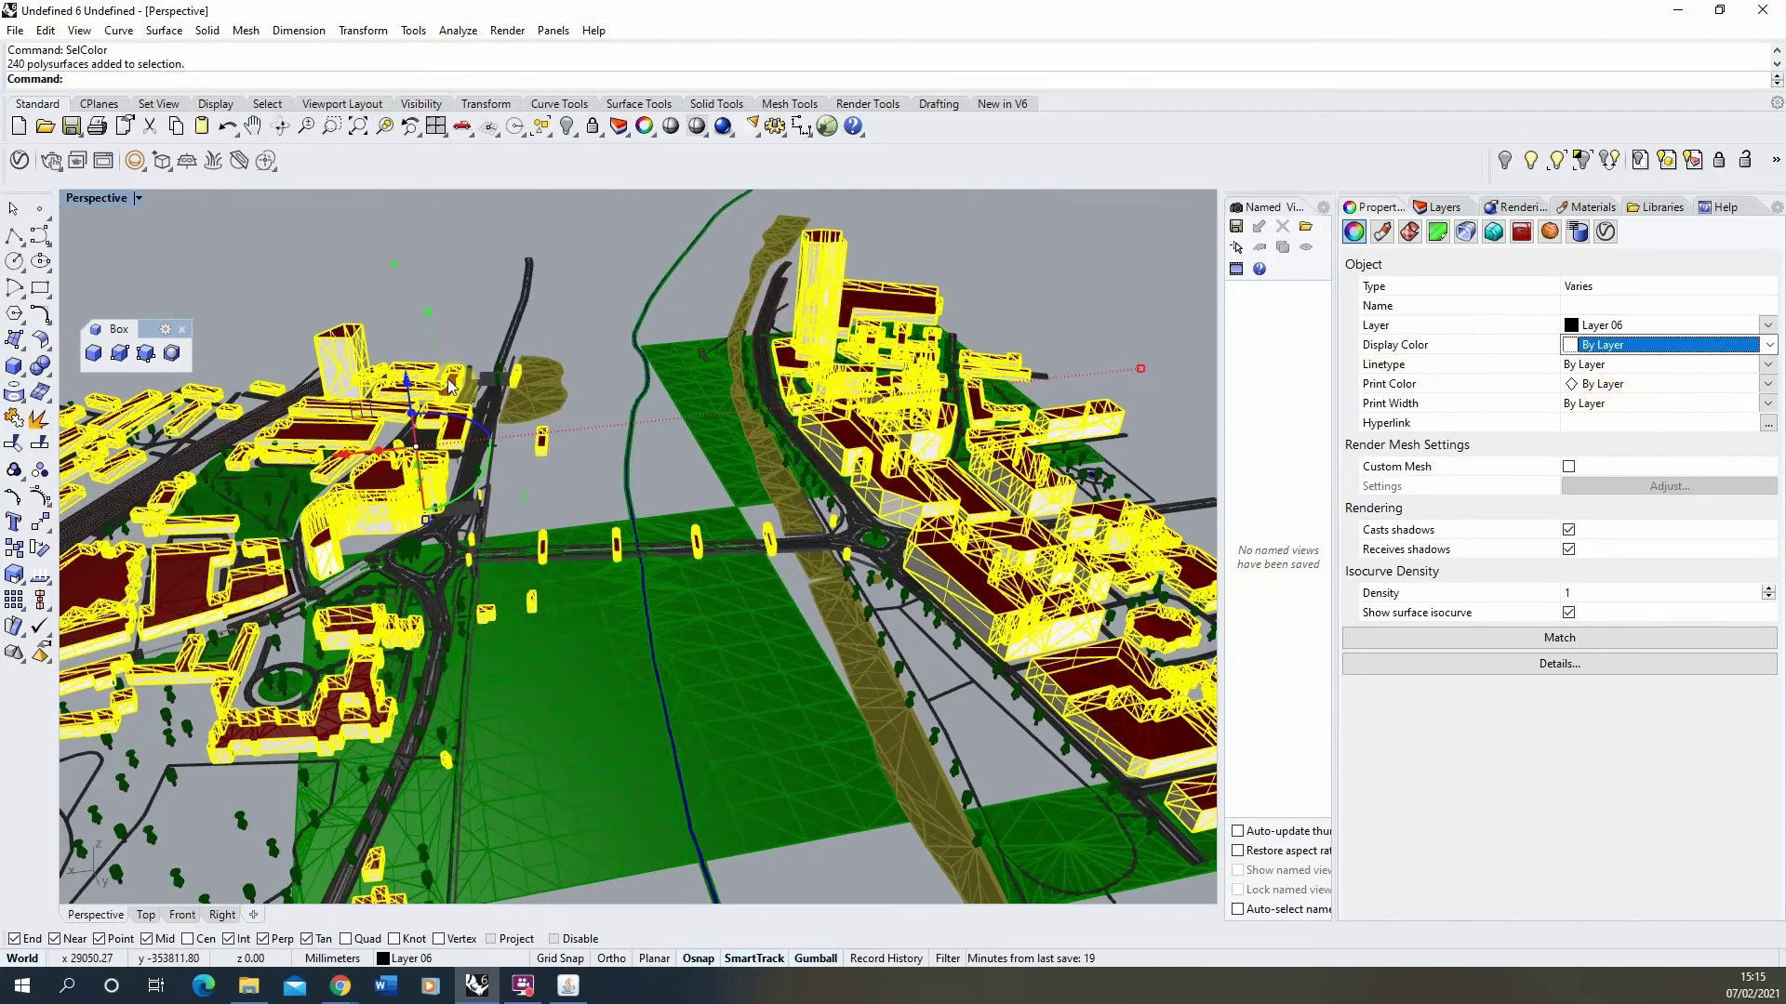
pyautogui.moveTo(669, 439); pyautogui.dragTo(645, 427, button='right')
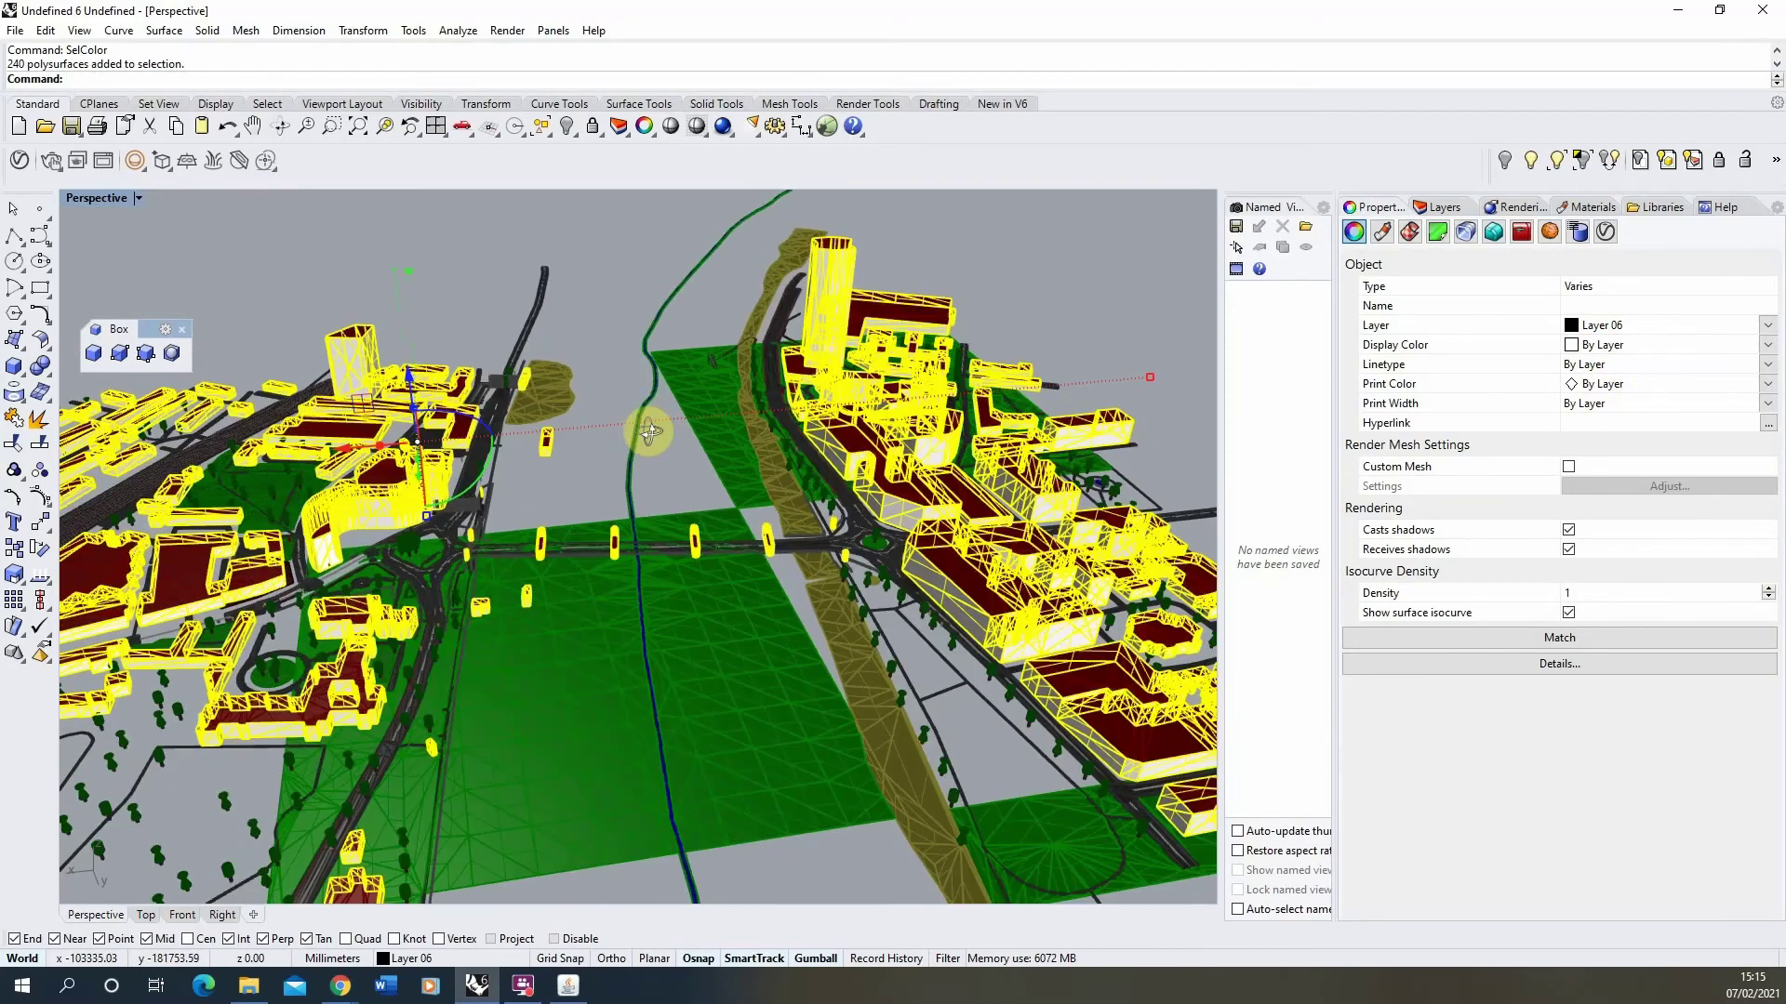
pyautogui.click(968, 288)
# Rename the new layer holding the building walls as Buildings
pyautogui.click(1440, 208)
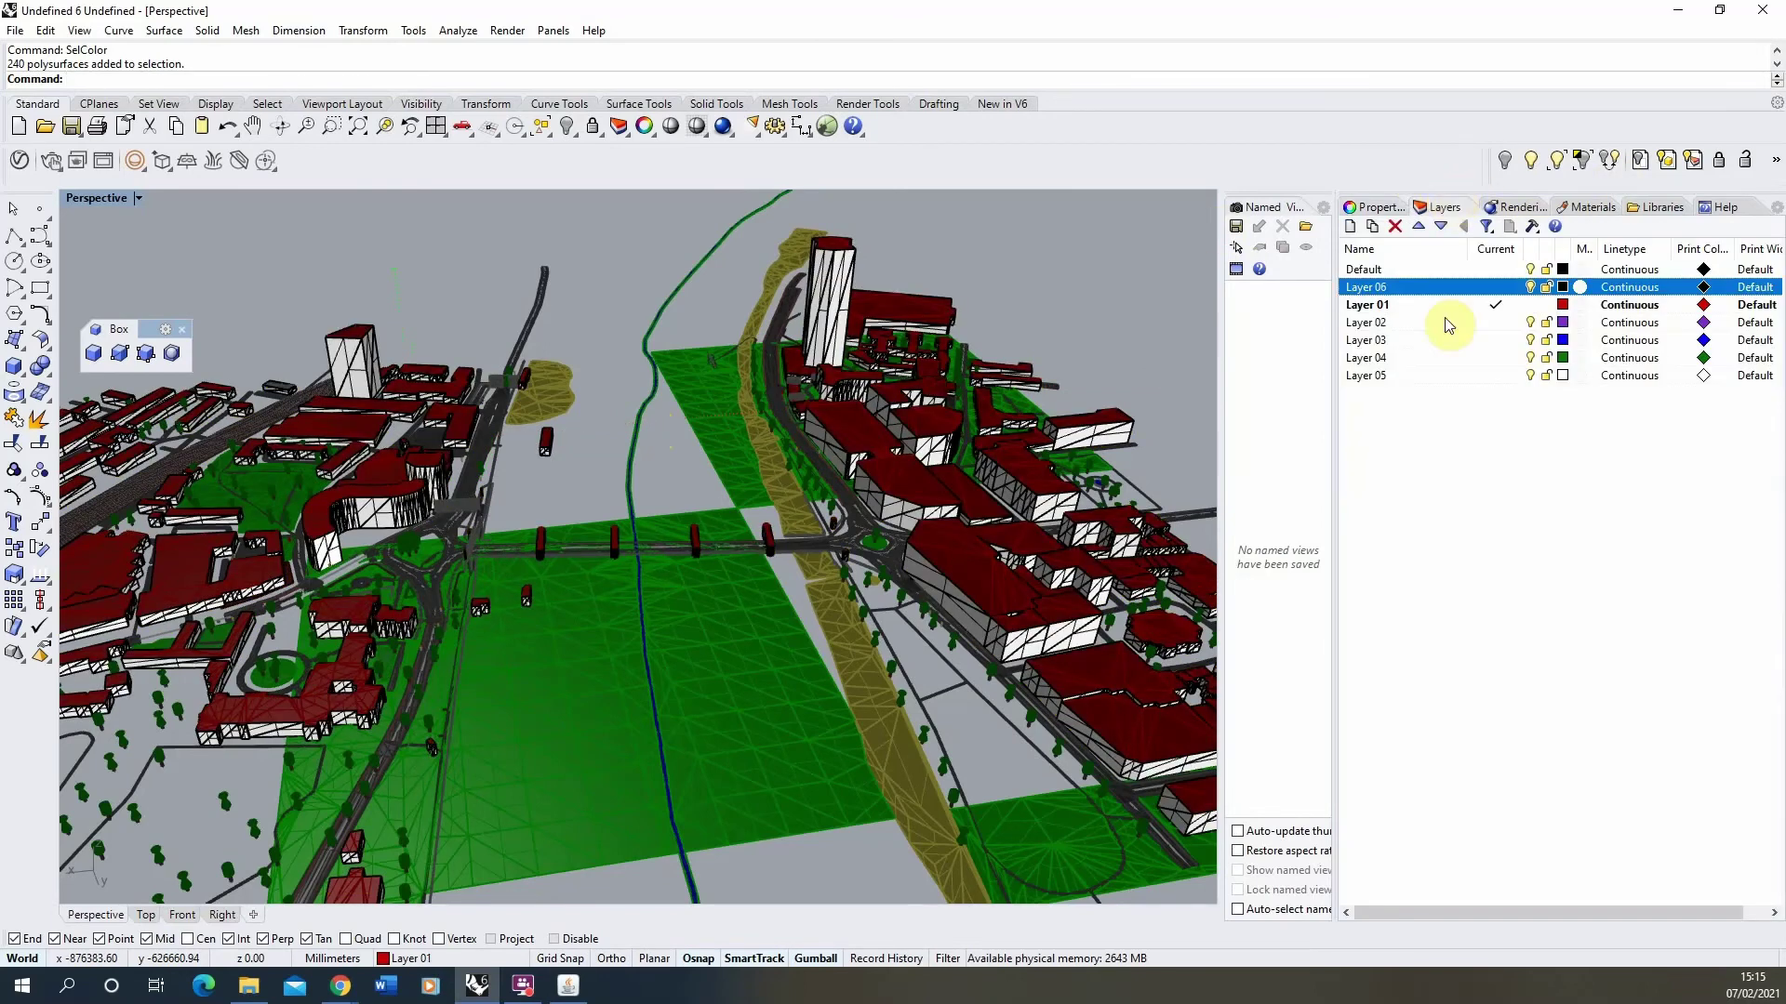
pyautogui.rightClick(1367, 287)
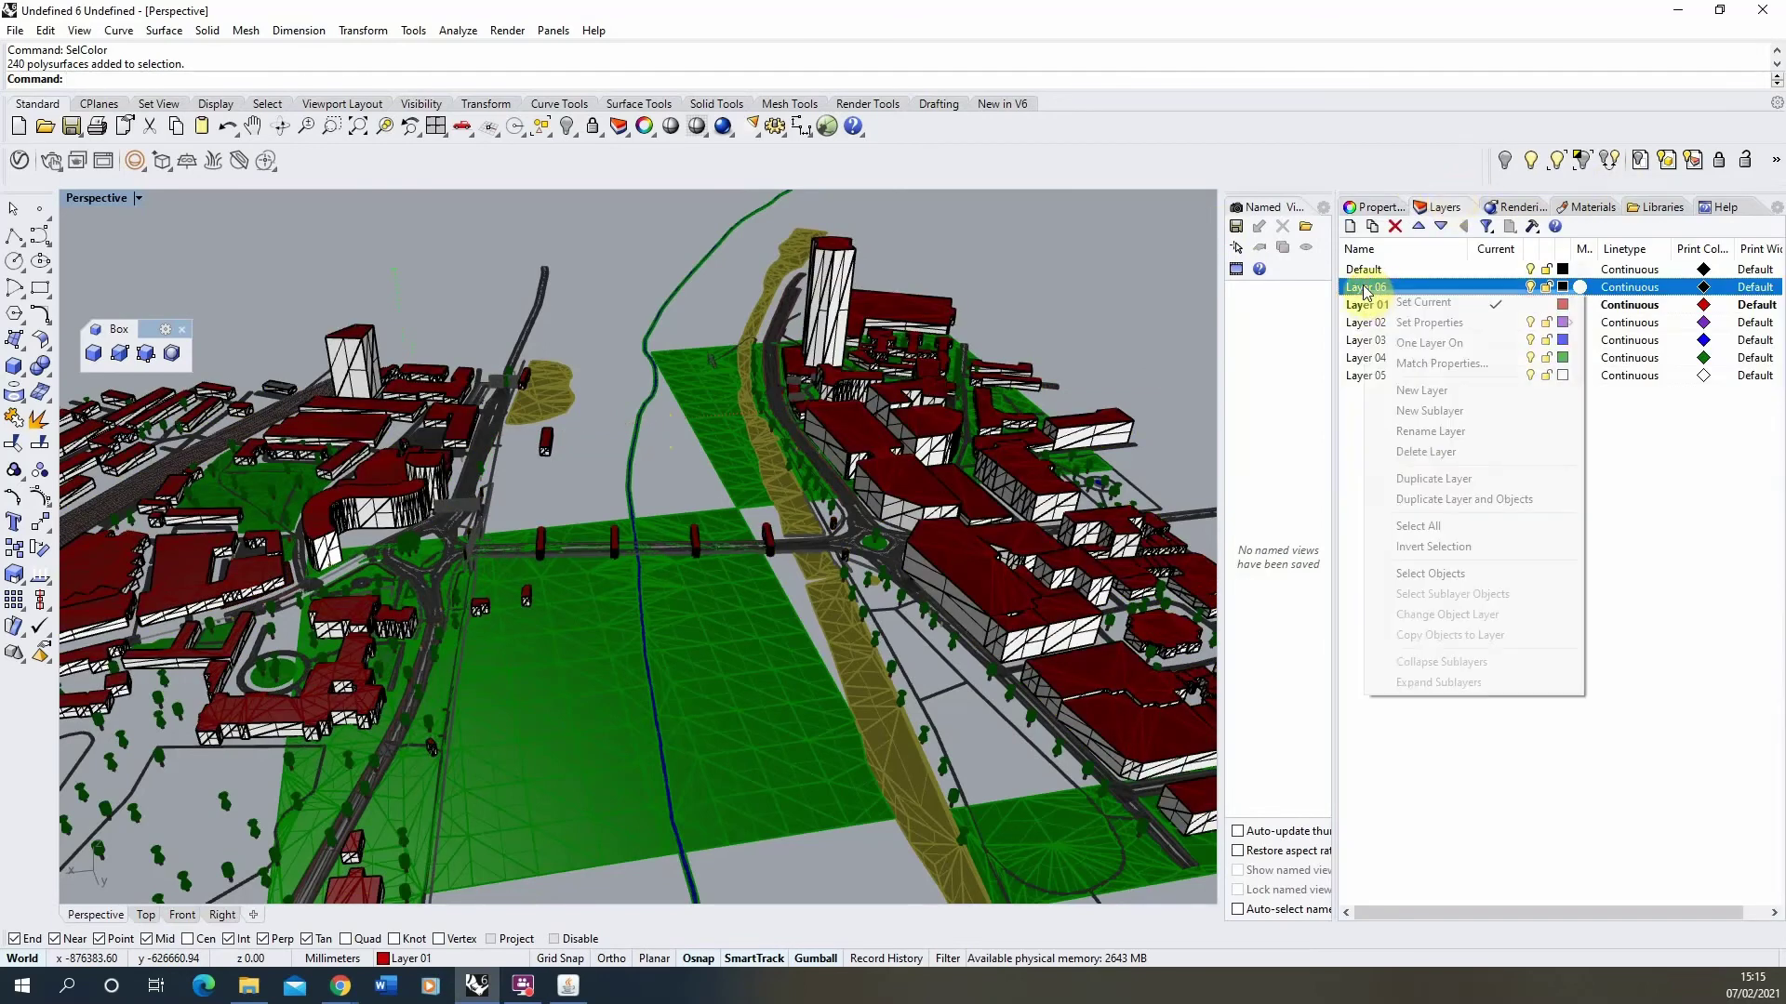
pyautogui.click(1432, 434)
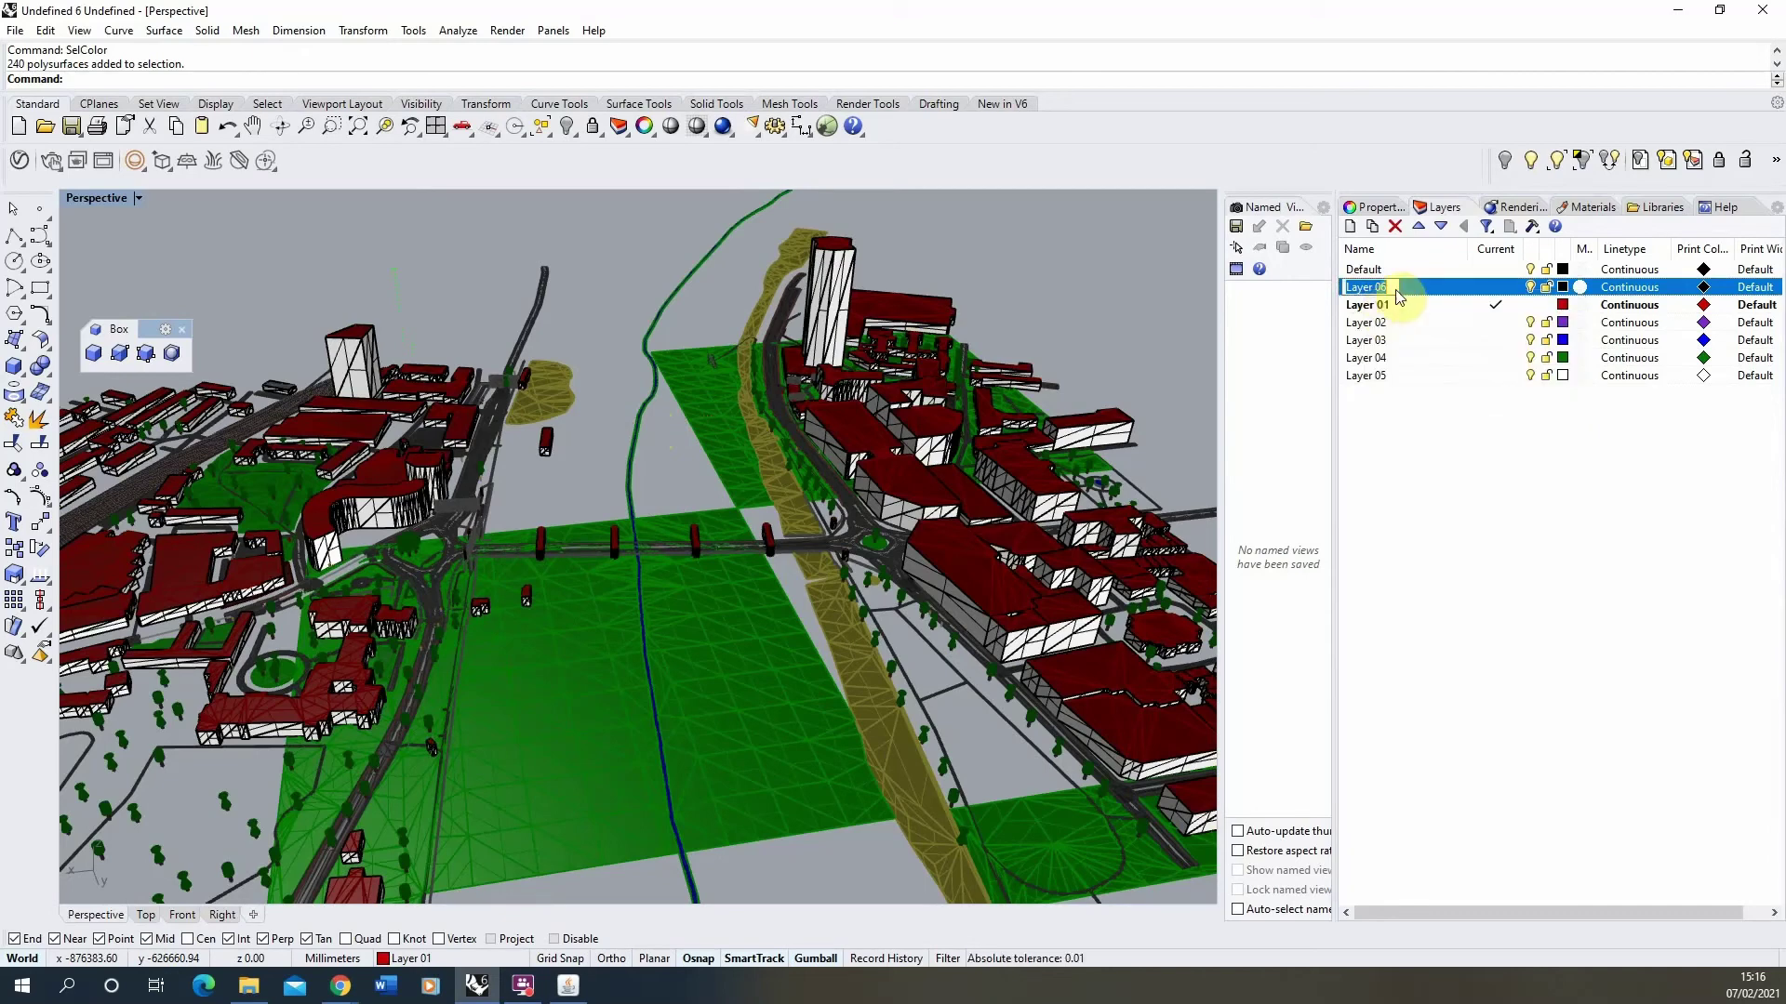
pyautogui.write('Buildings')
pyautogui.press('Return')
# Set the Buildings layer's colour to magenta (R 255, G 0, B 249)
pyautogui.click(1563, 288)
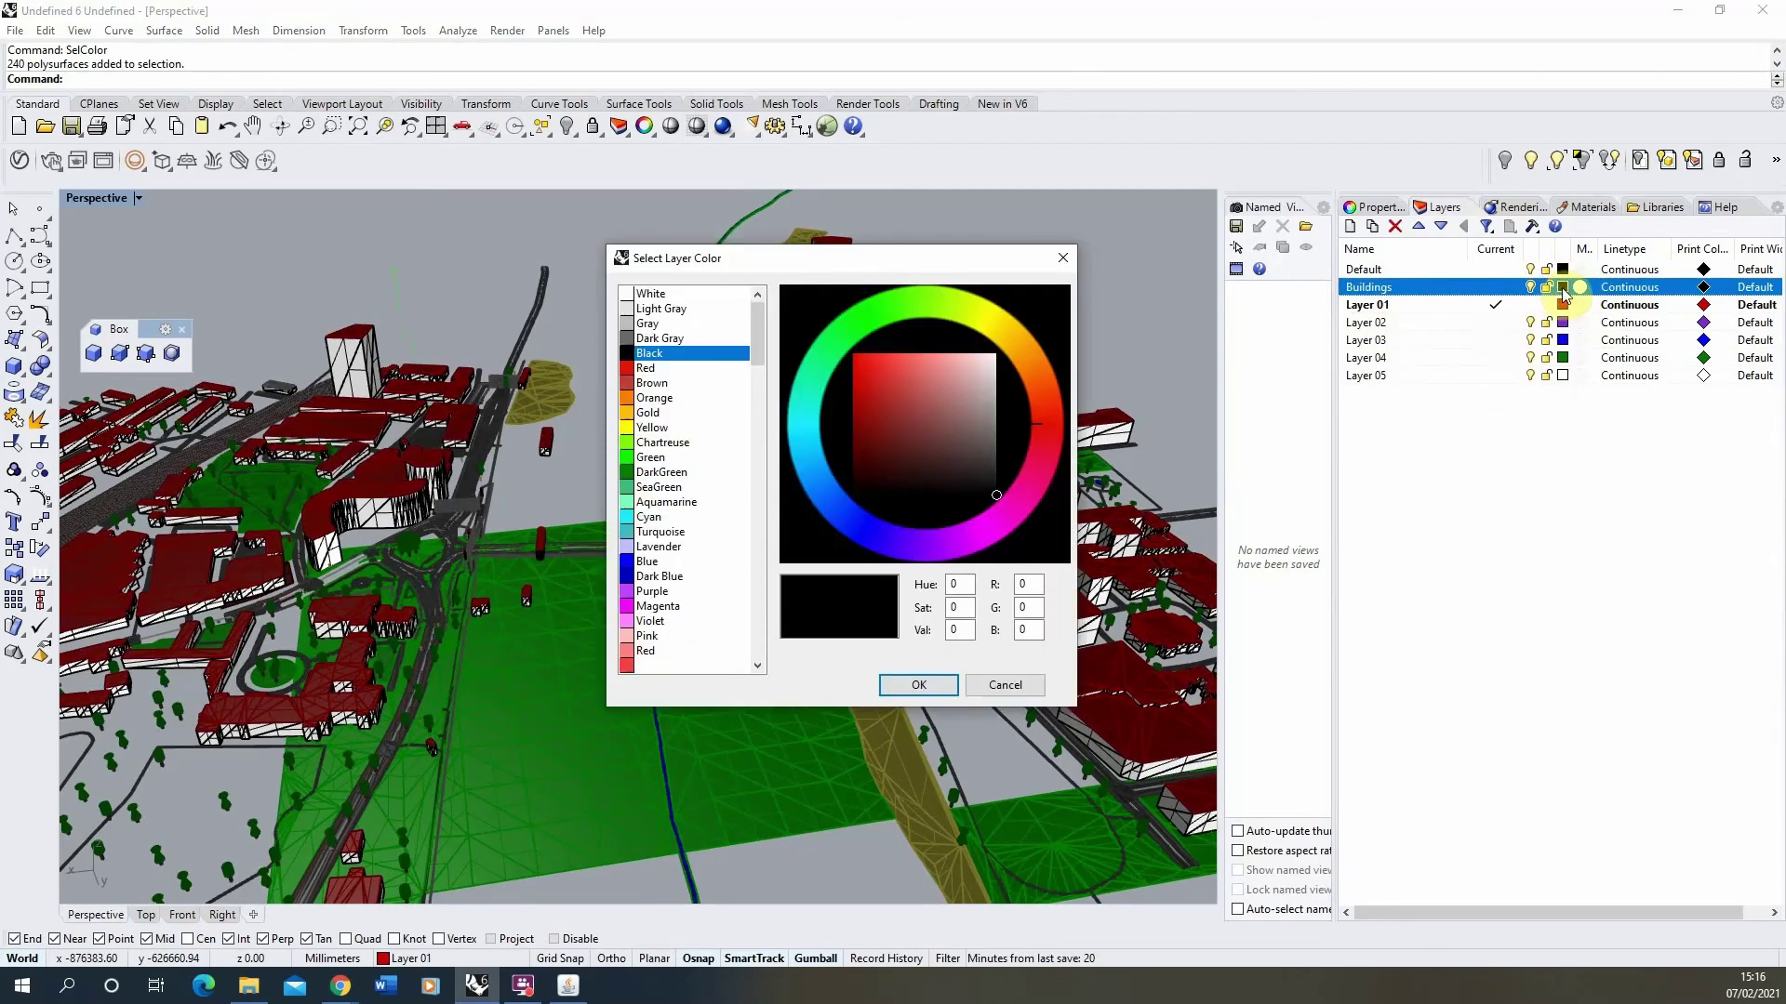
pyautogui.click(987, 523)
pyautogui.click(919, 684)
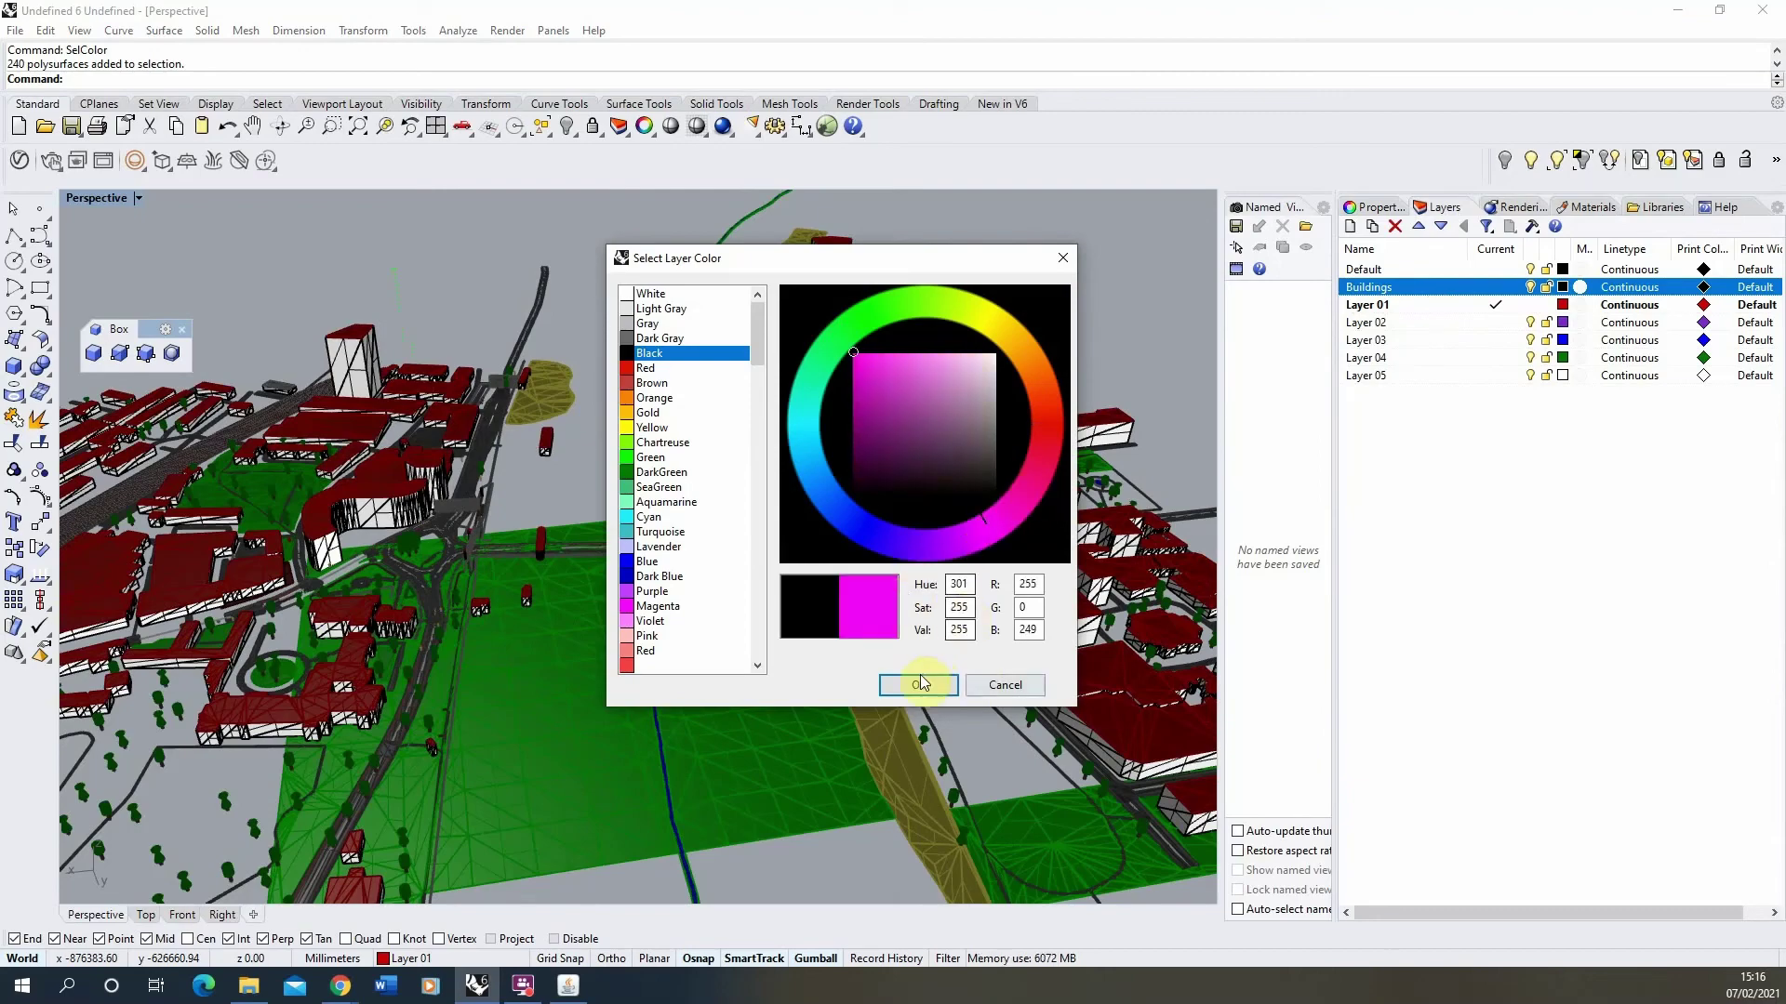
pyautogui.moveTo(1014, 355); pyautogui.dragTo(716, 471, button='right')
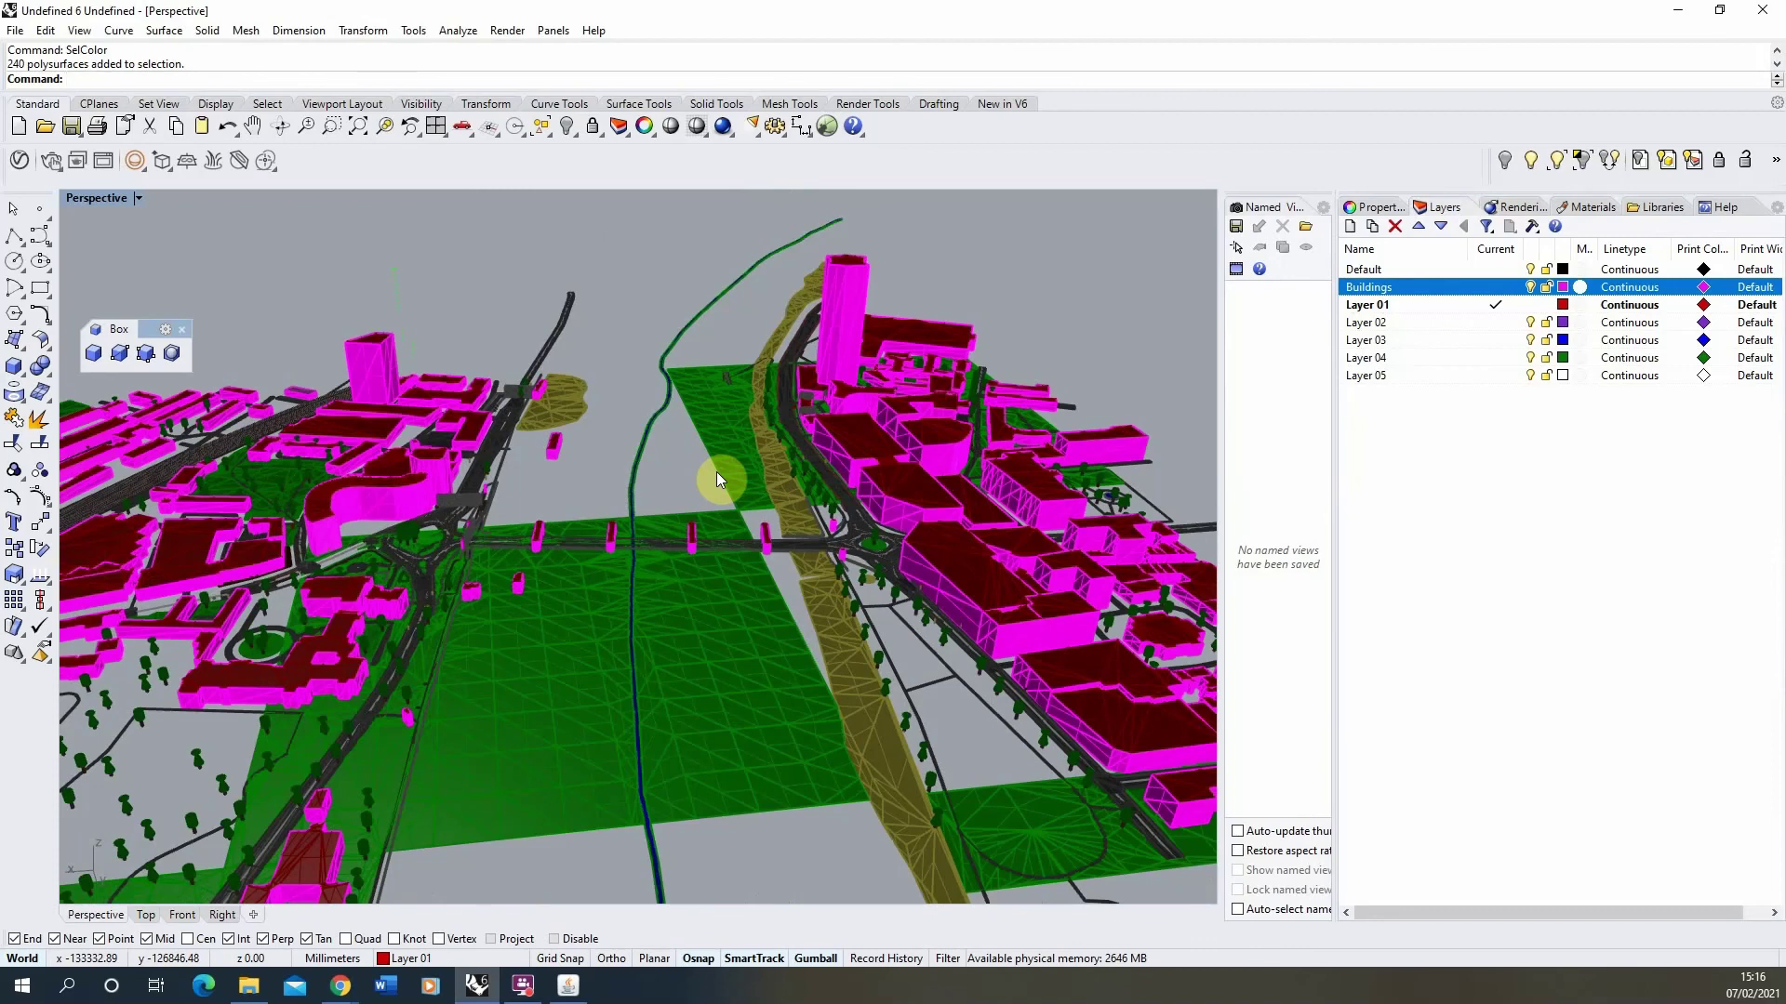